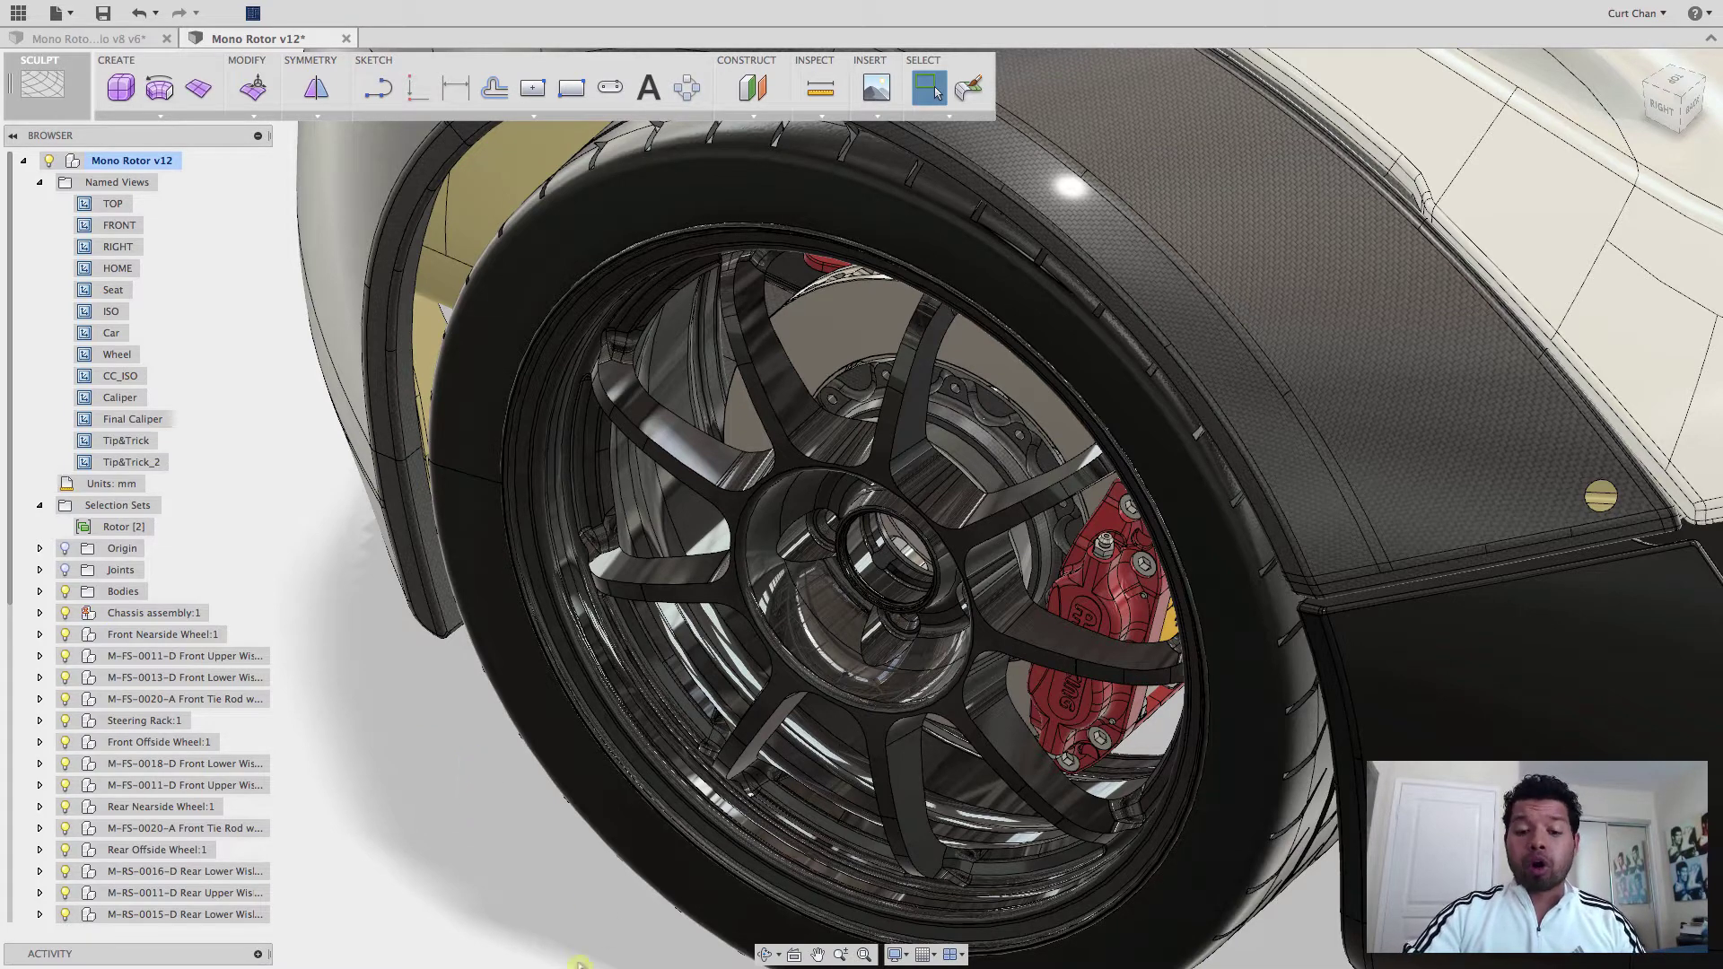
Bring Chrome forward on the Motovicity Power Slot page showing slotted and drilled rotor images.
mouse_move(561, 962)
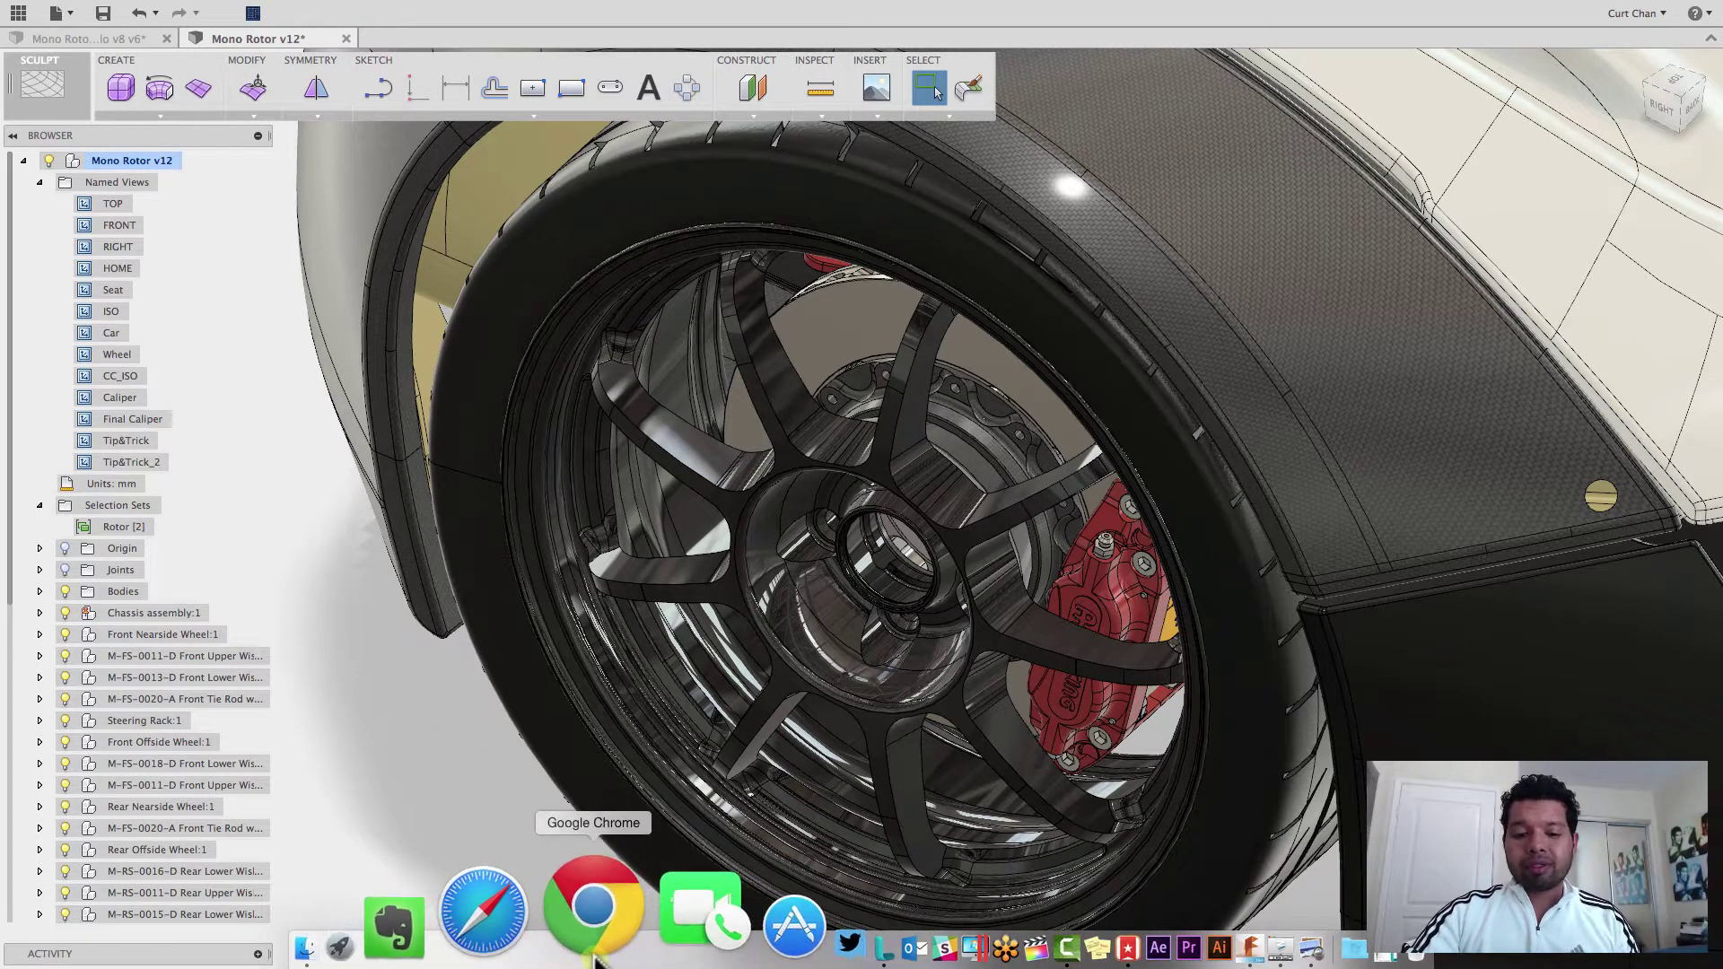
left_click(592, 958)
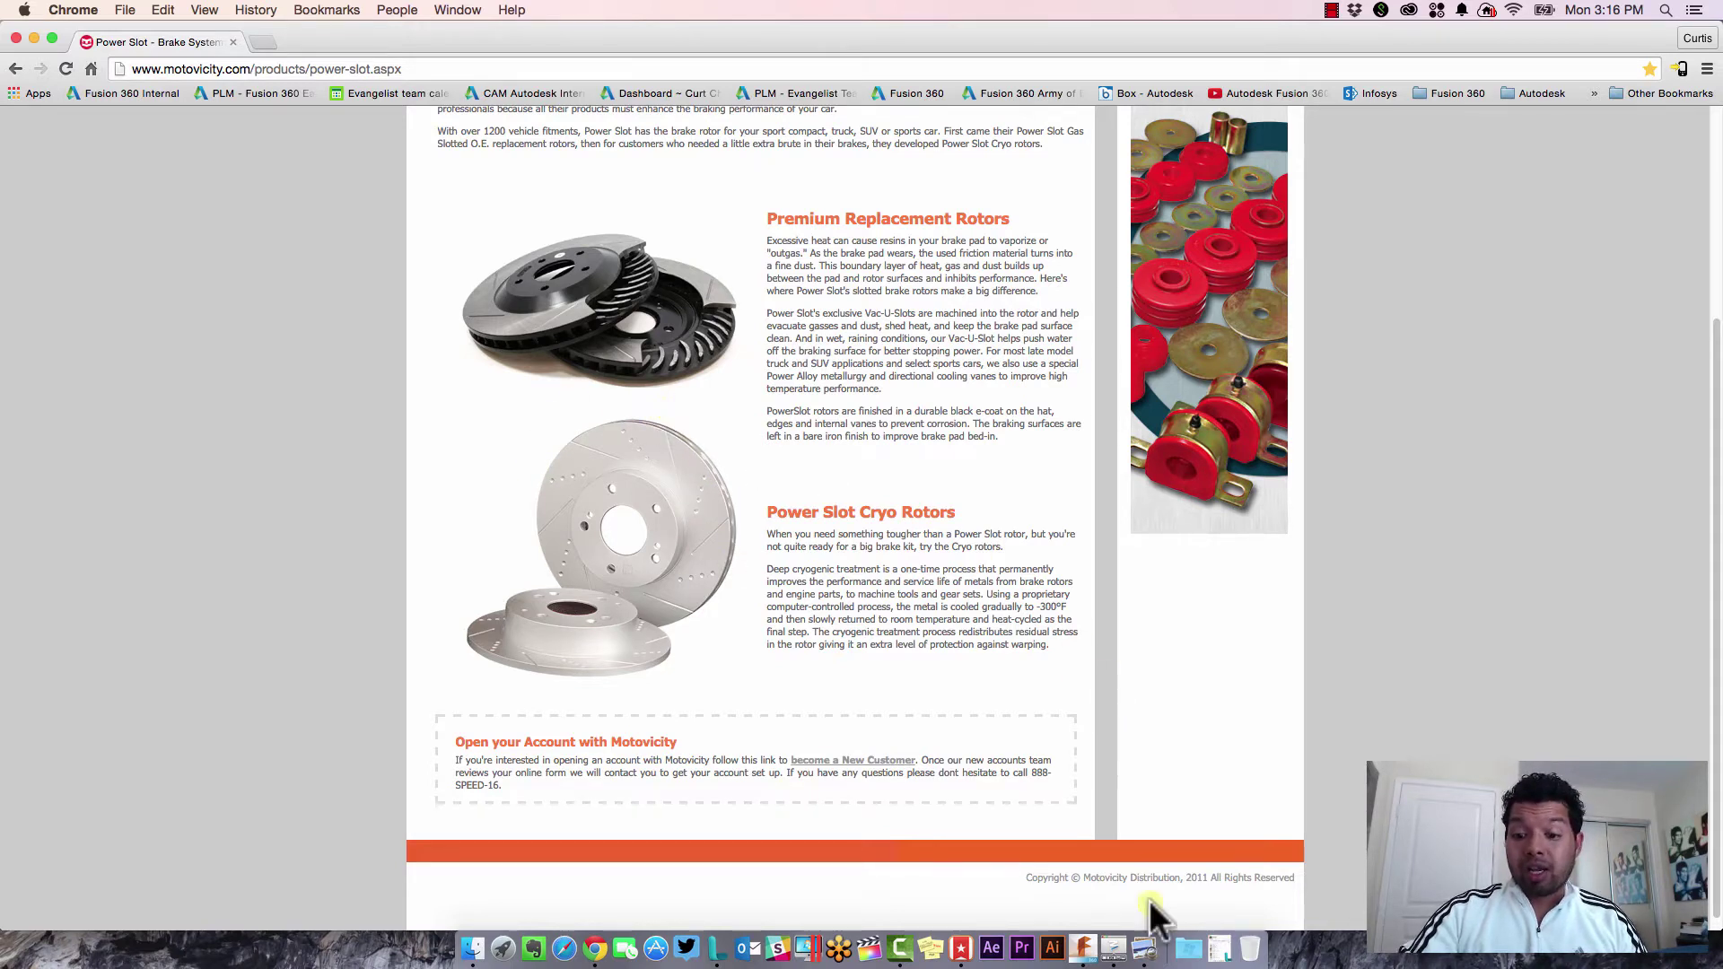
Bring up the Rotor with Slots.jpeg slotted-rotor photo in Preview over the browser.
left_click(1149, 938)
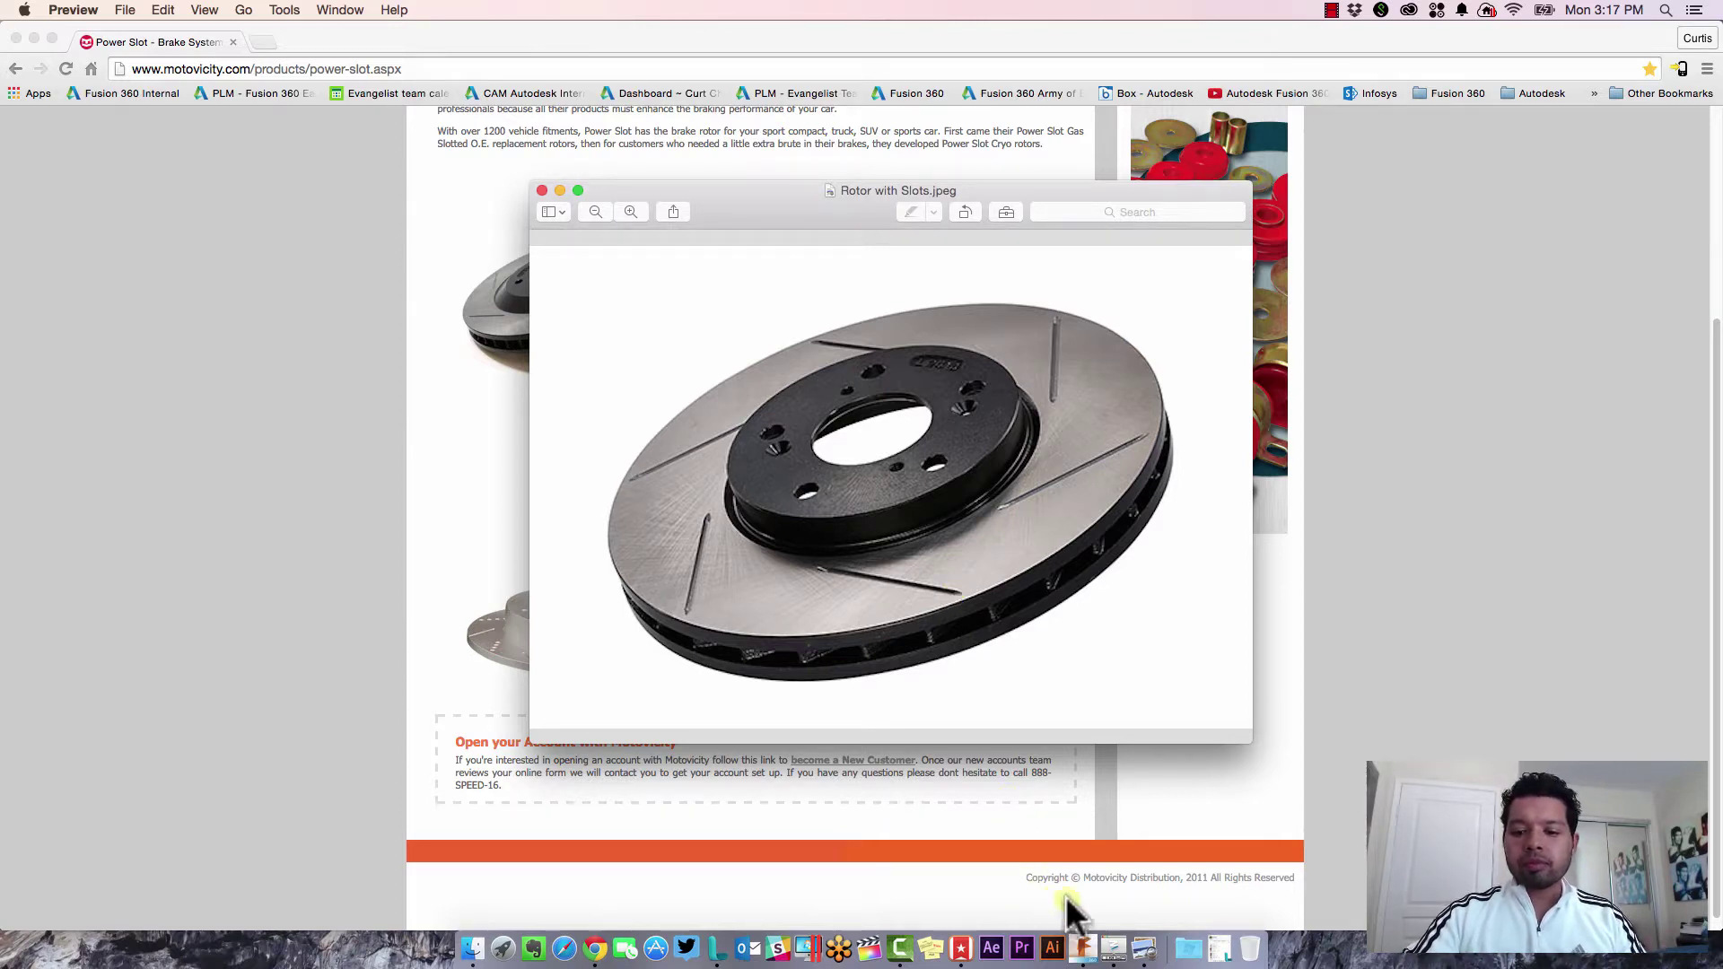
Isolate the Rotor selection set in the car assembly and show it in the Tip&Trick view.
left_click(1111, 919)
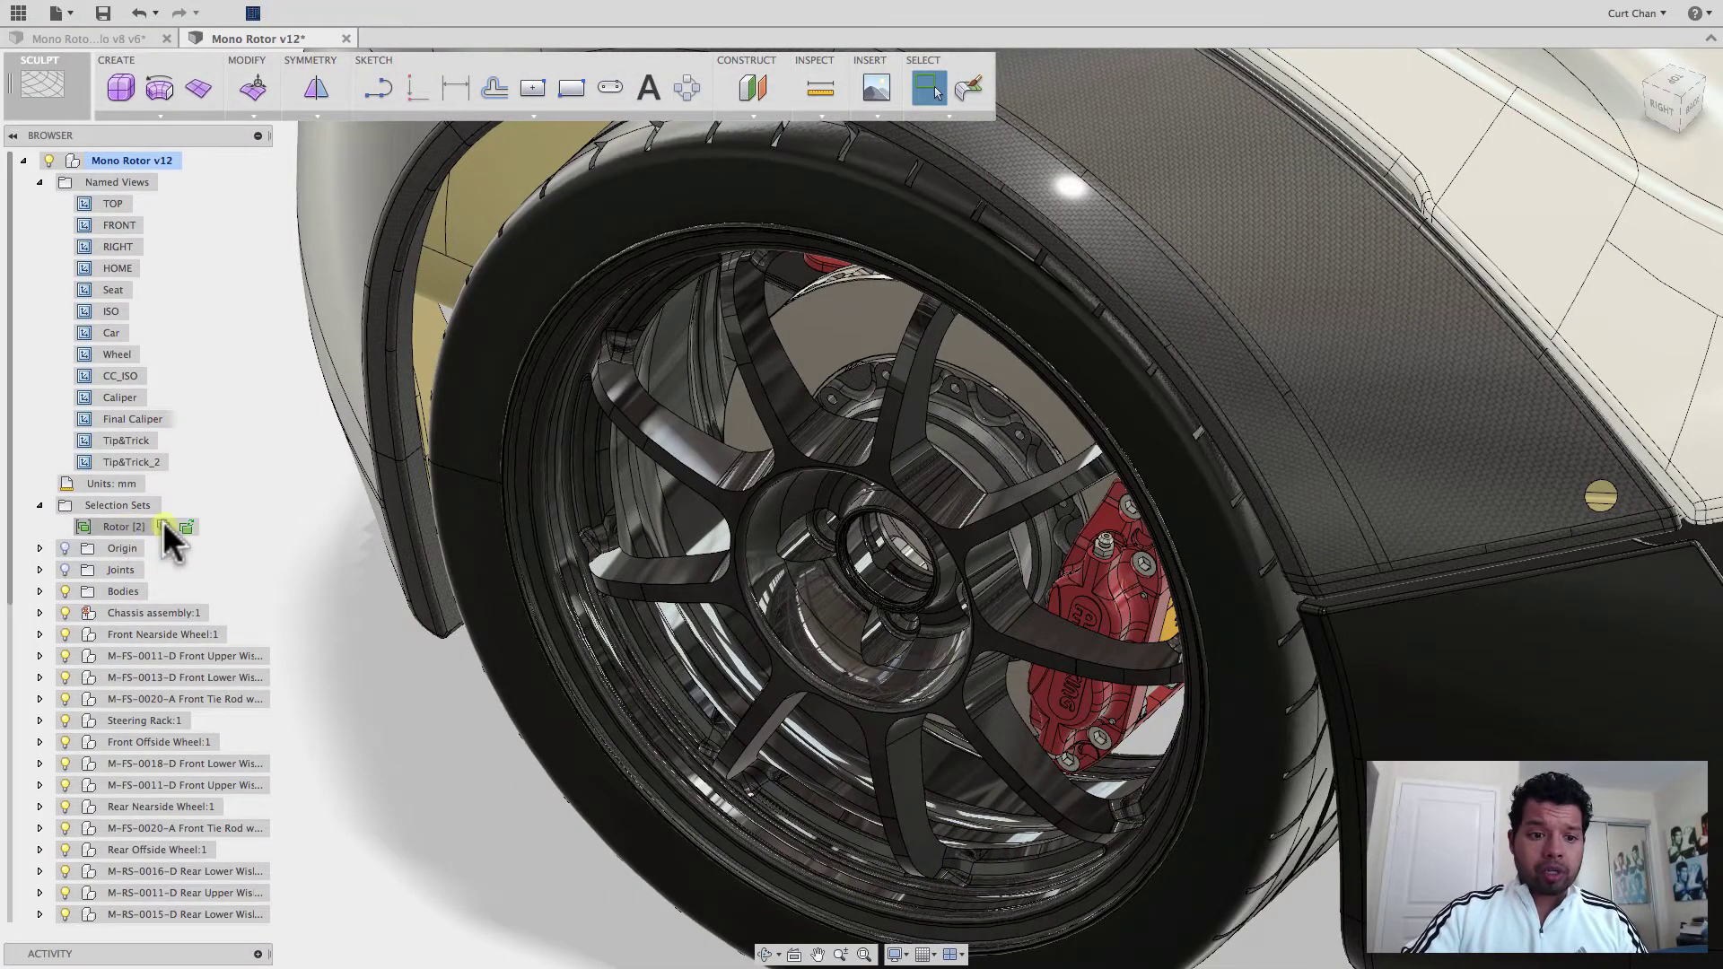
left_click(163, 521)
right_click(245, 477)
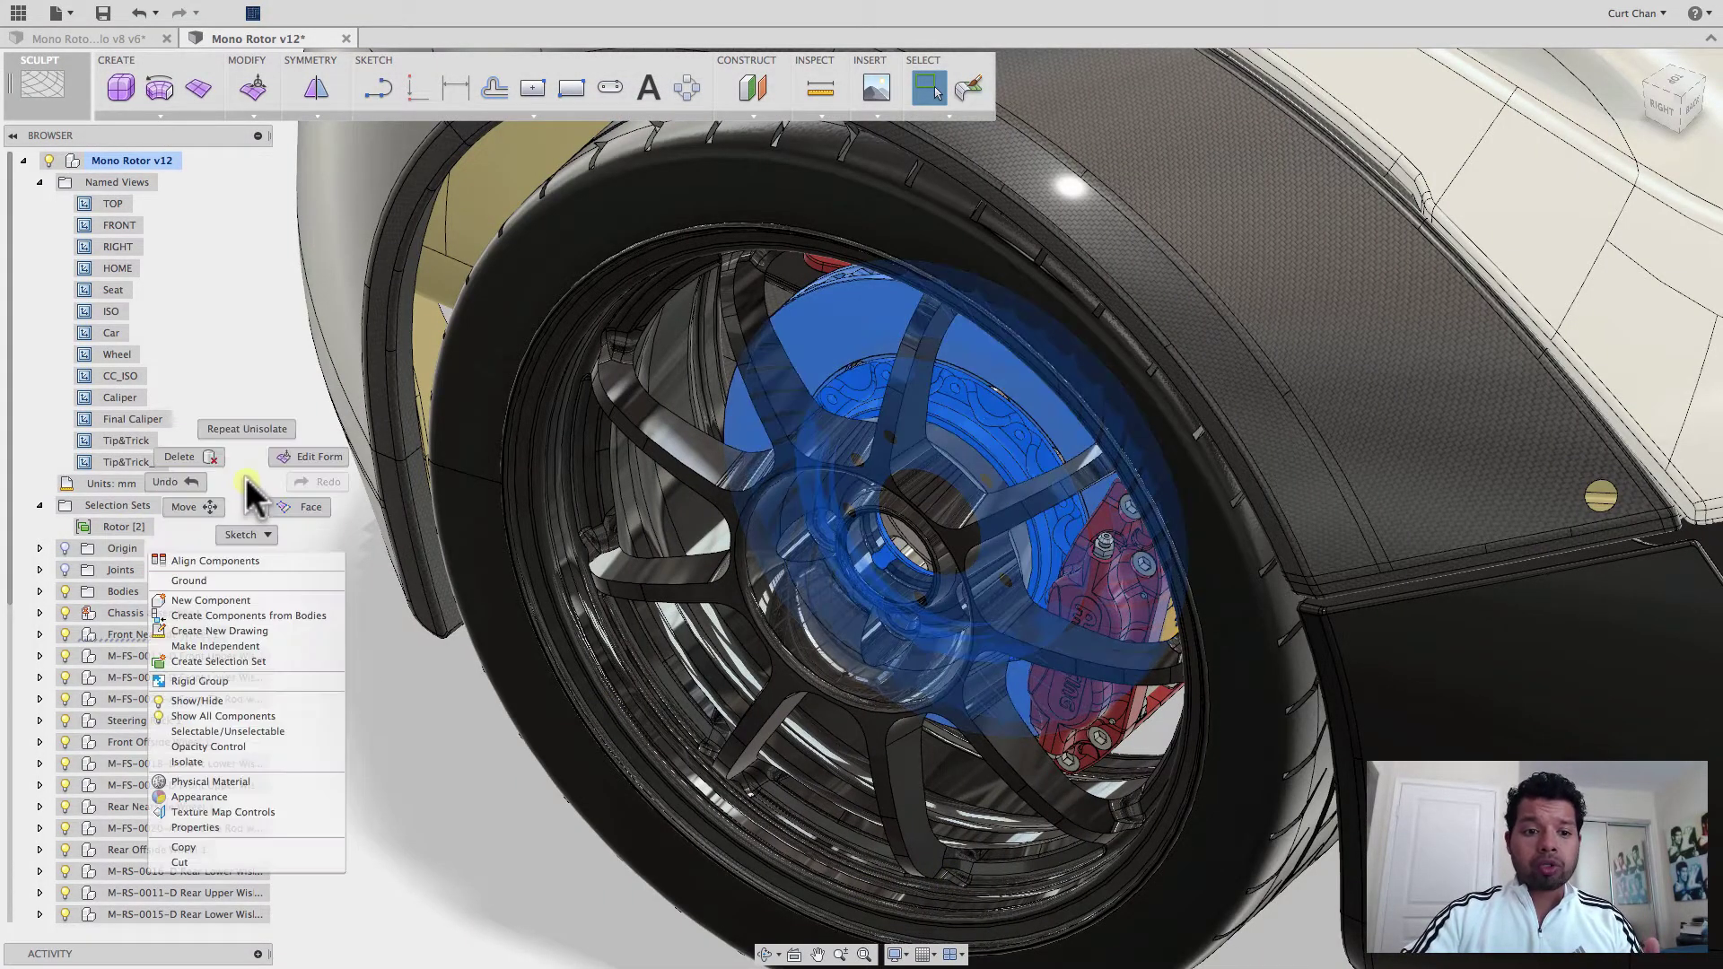
left_click(274, 756)
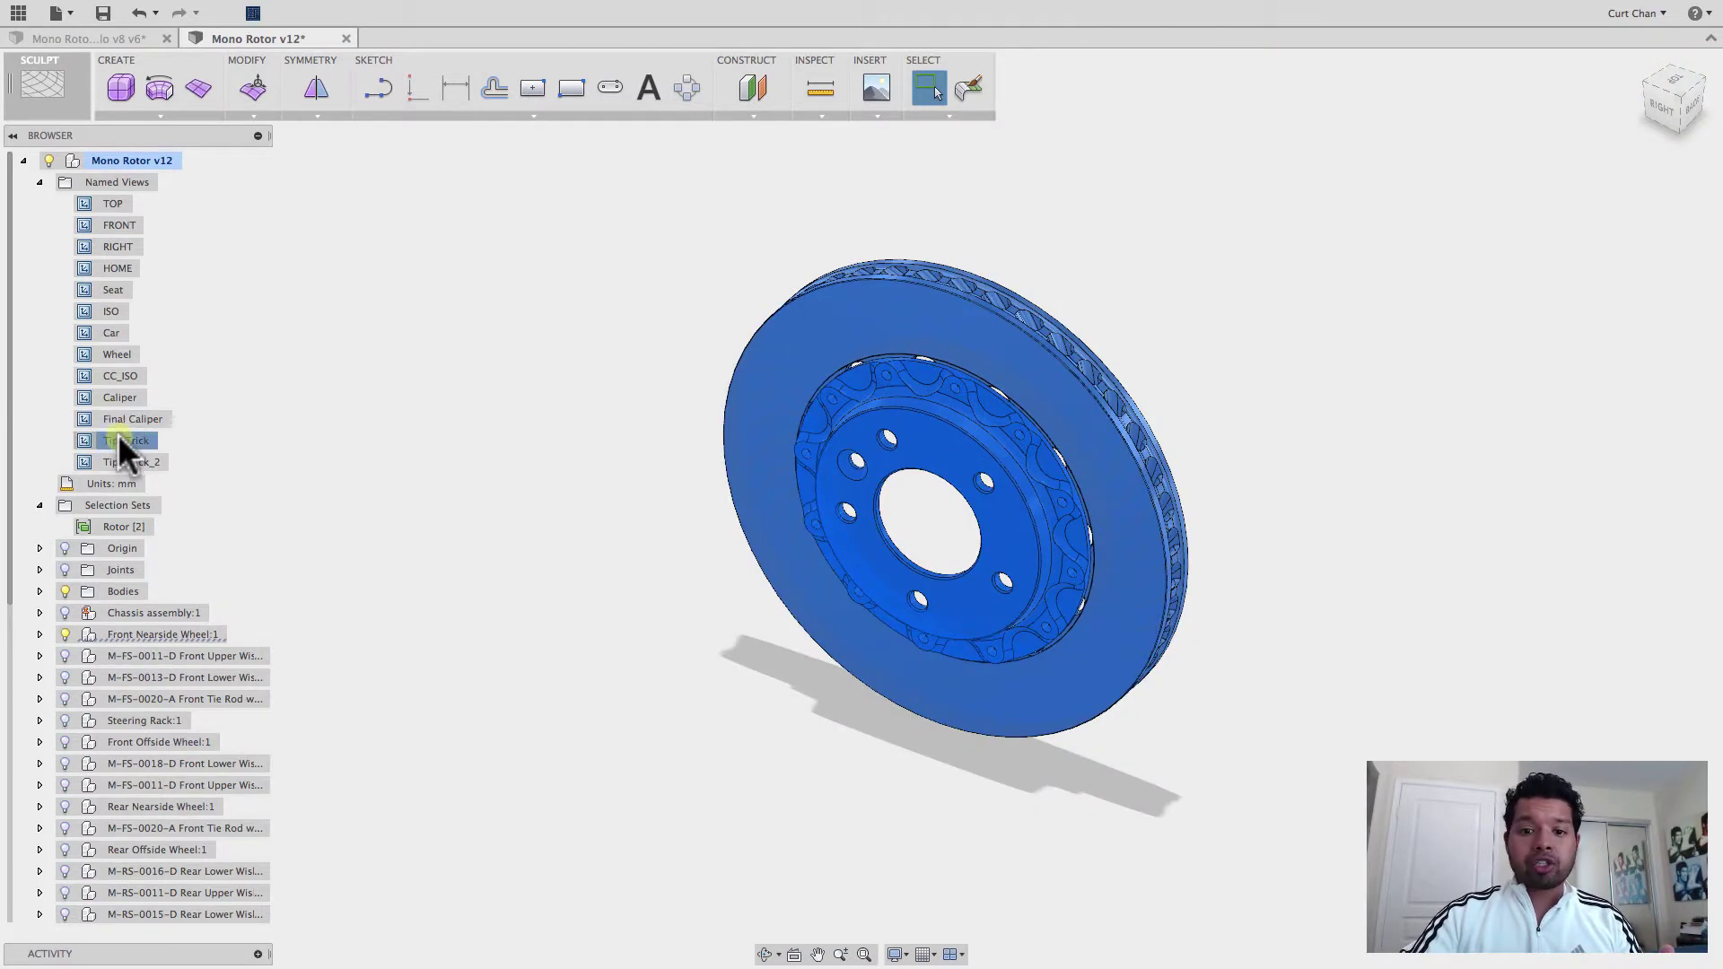
double_click(119, 440)
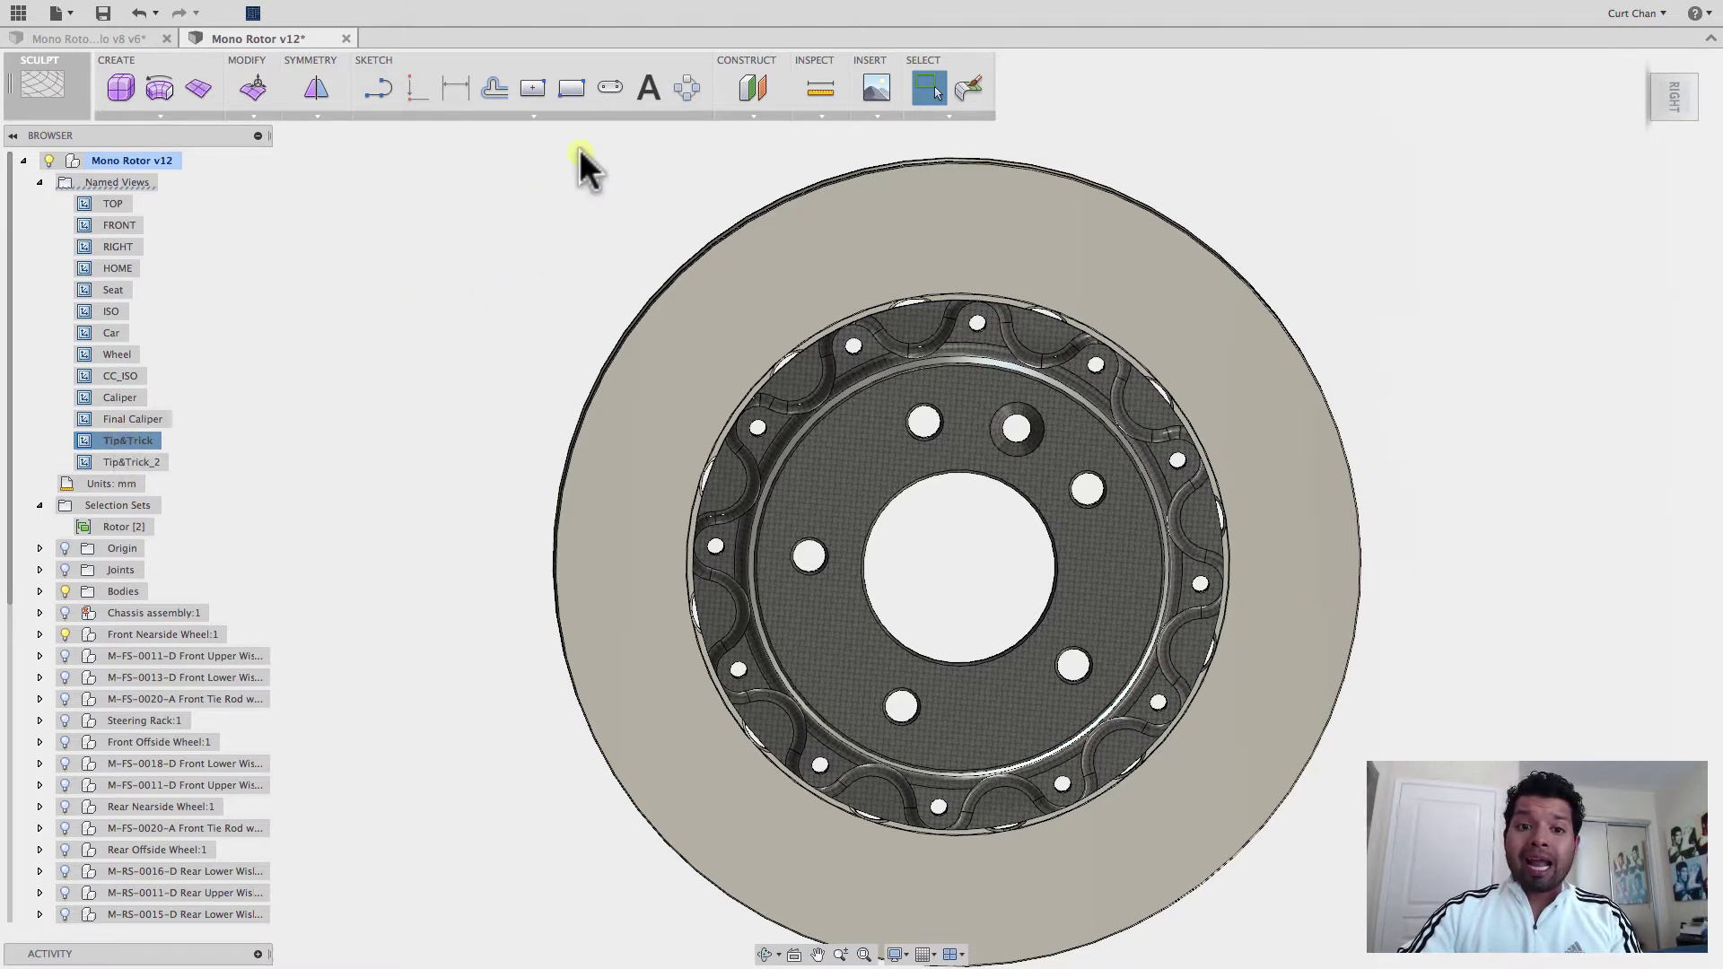
left_click(572, 111)
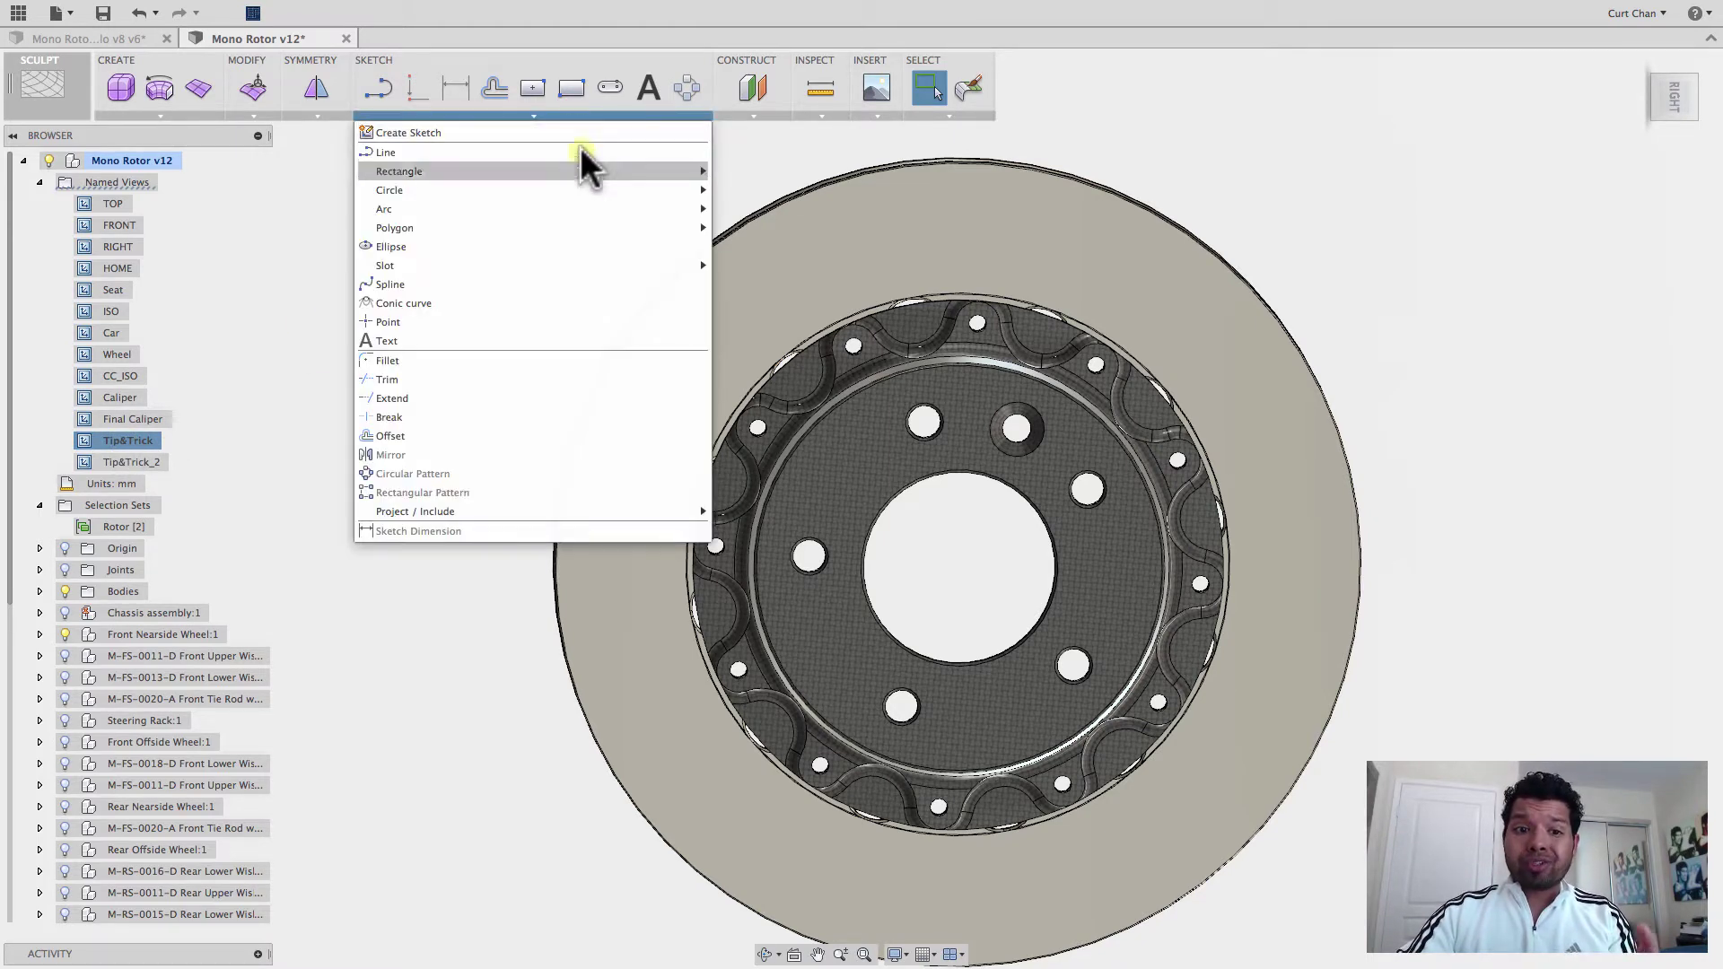
mouse_move(592, 261)
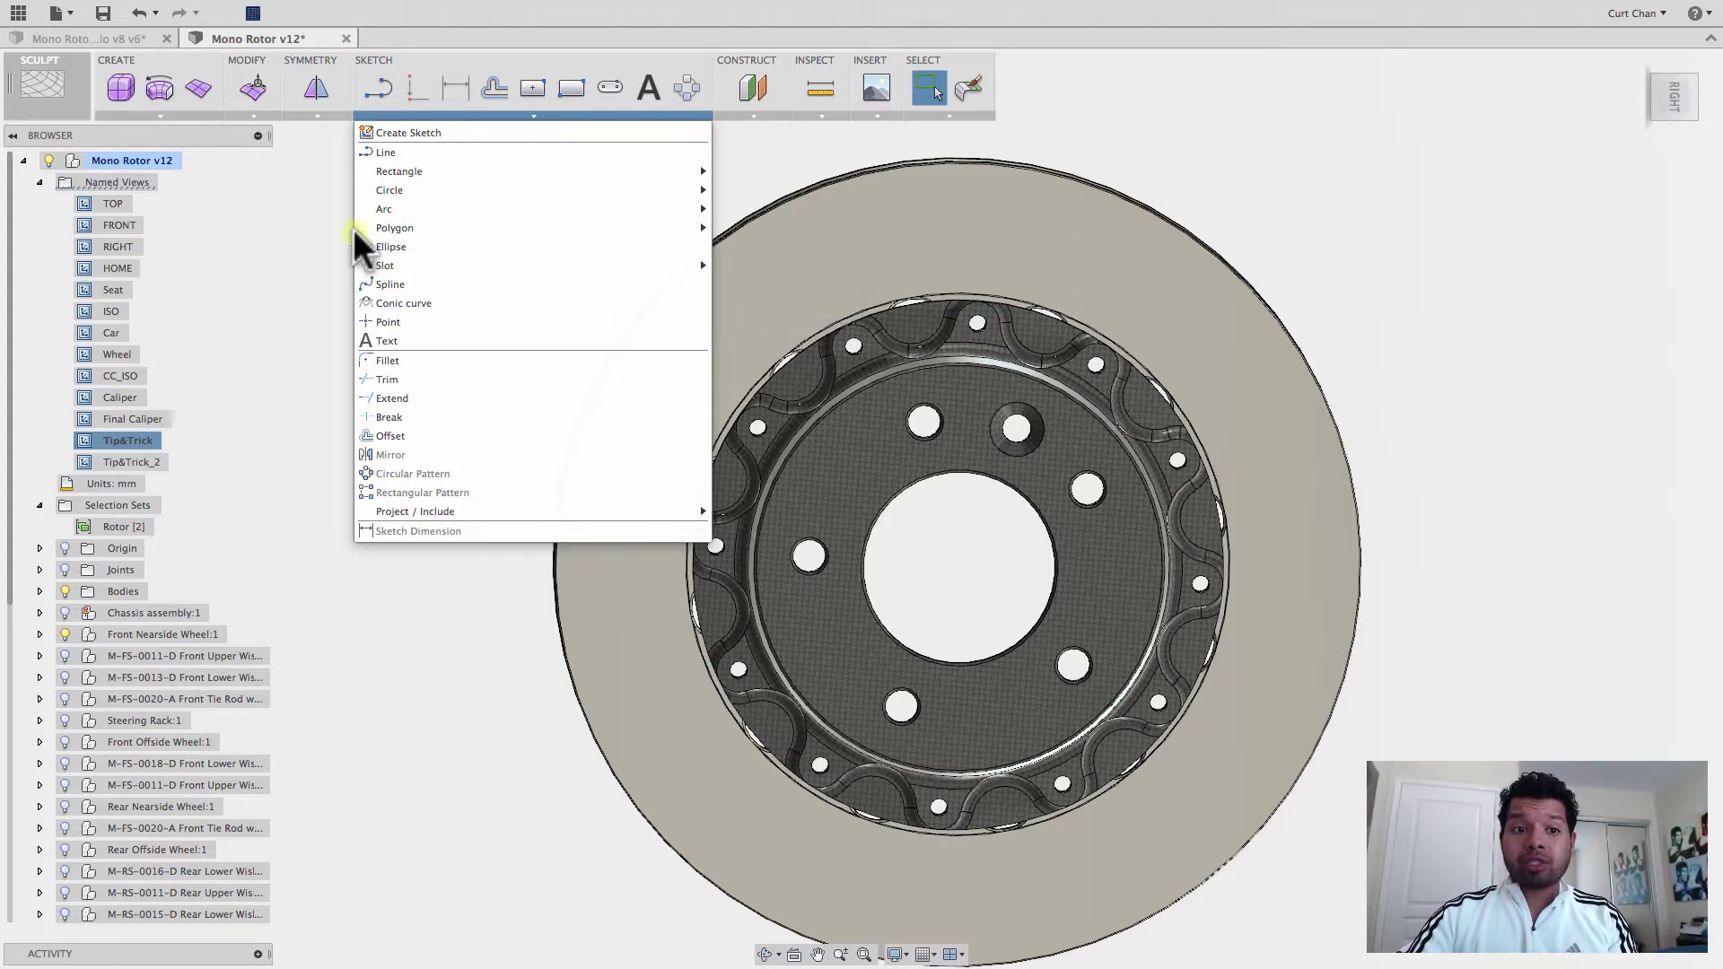
In the Mono Rotor_Solo v8 v6 design, create a new sketch on the rotor face.
left_click(144, 37)
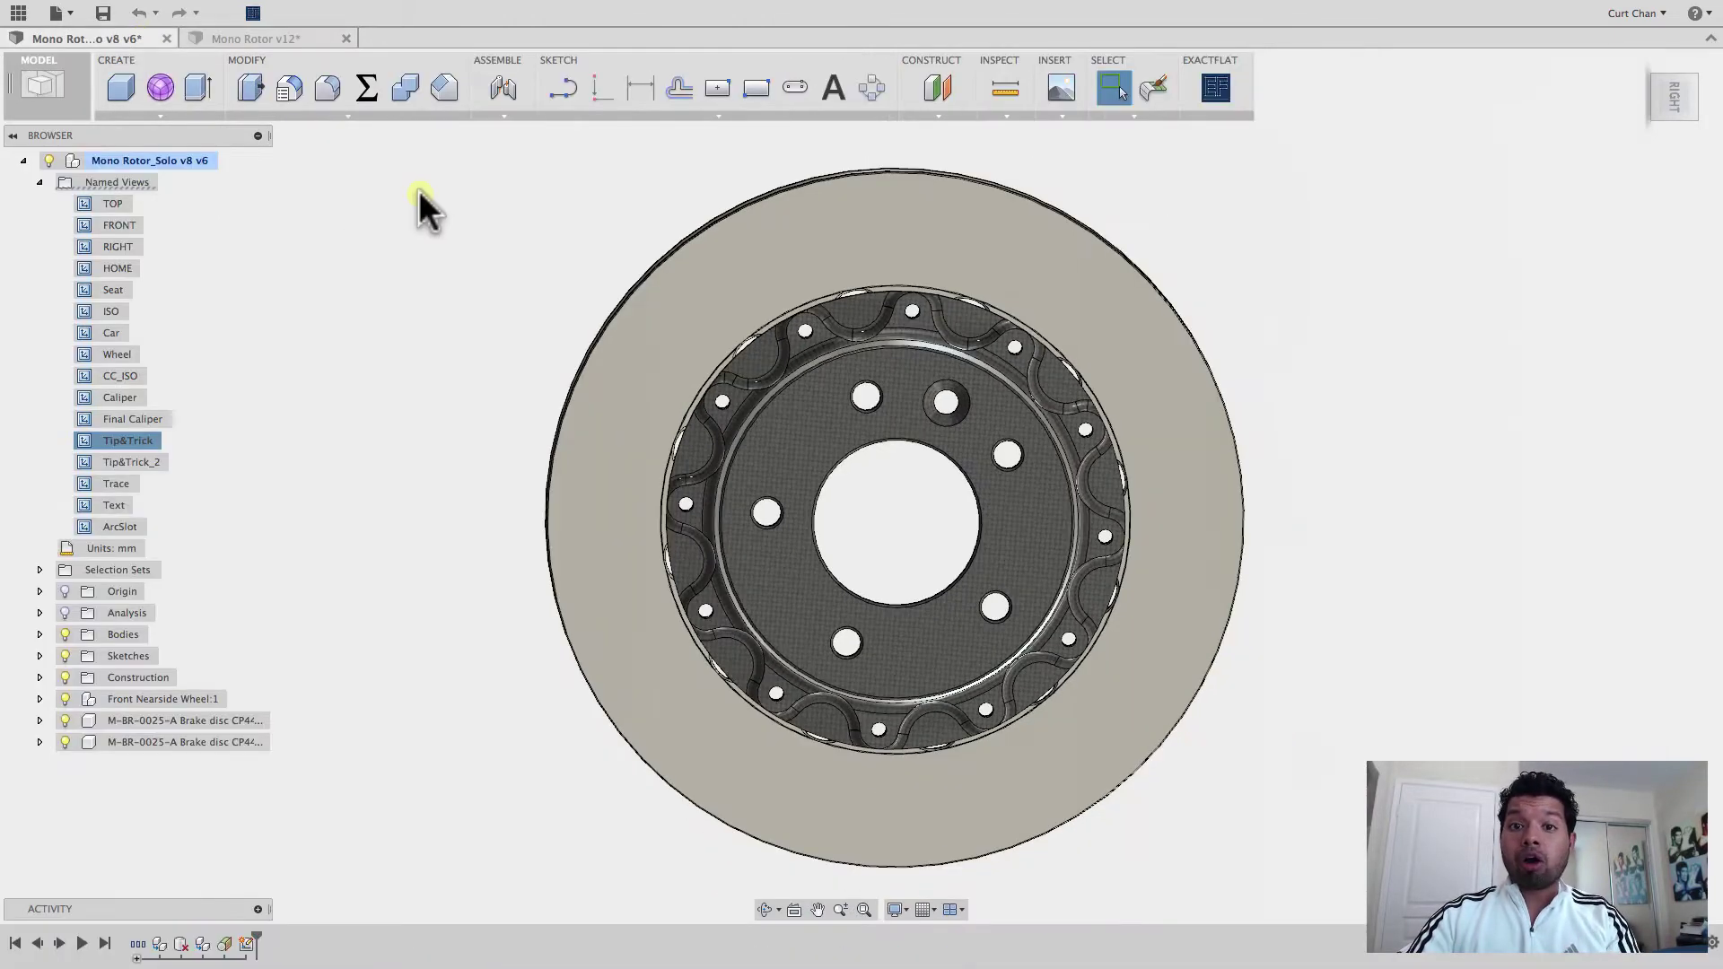
left_click(599, 113)
left_click(604, 131)
left_click(829, 240)
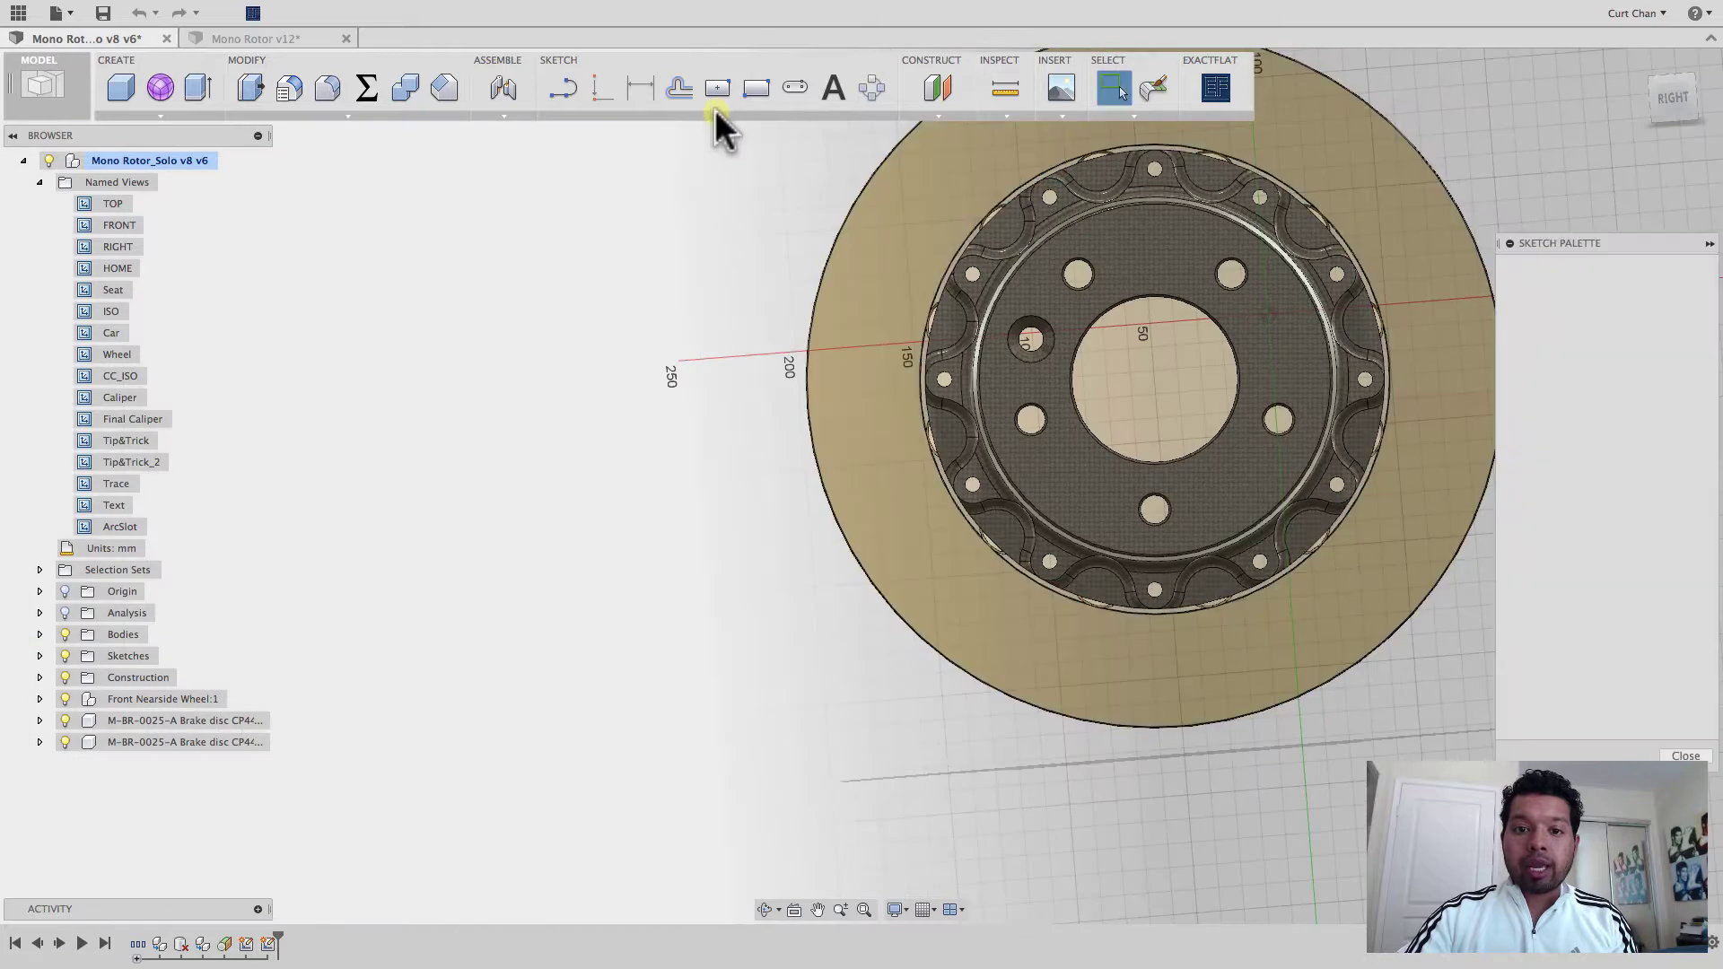
From the ArcSlot view, try a center-to-center slot on the disc, then discard it.
double_click(132, 523)
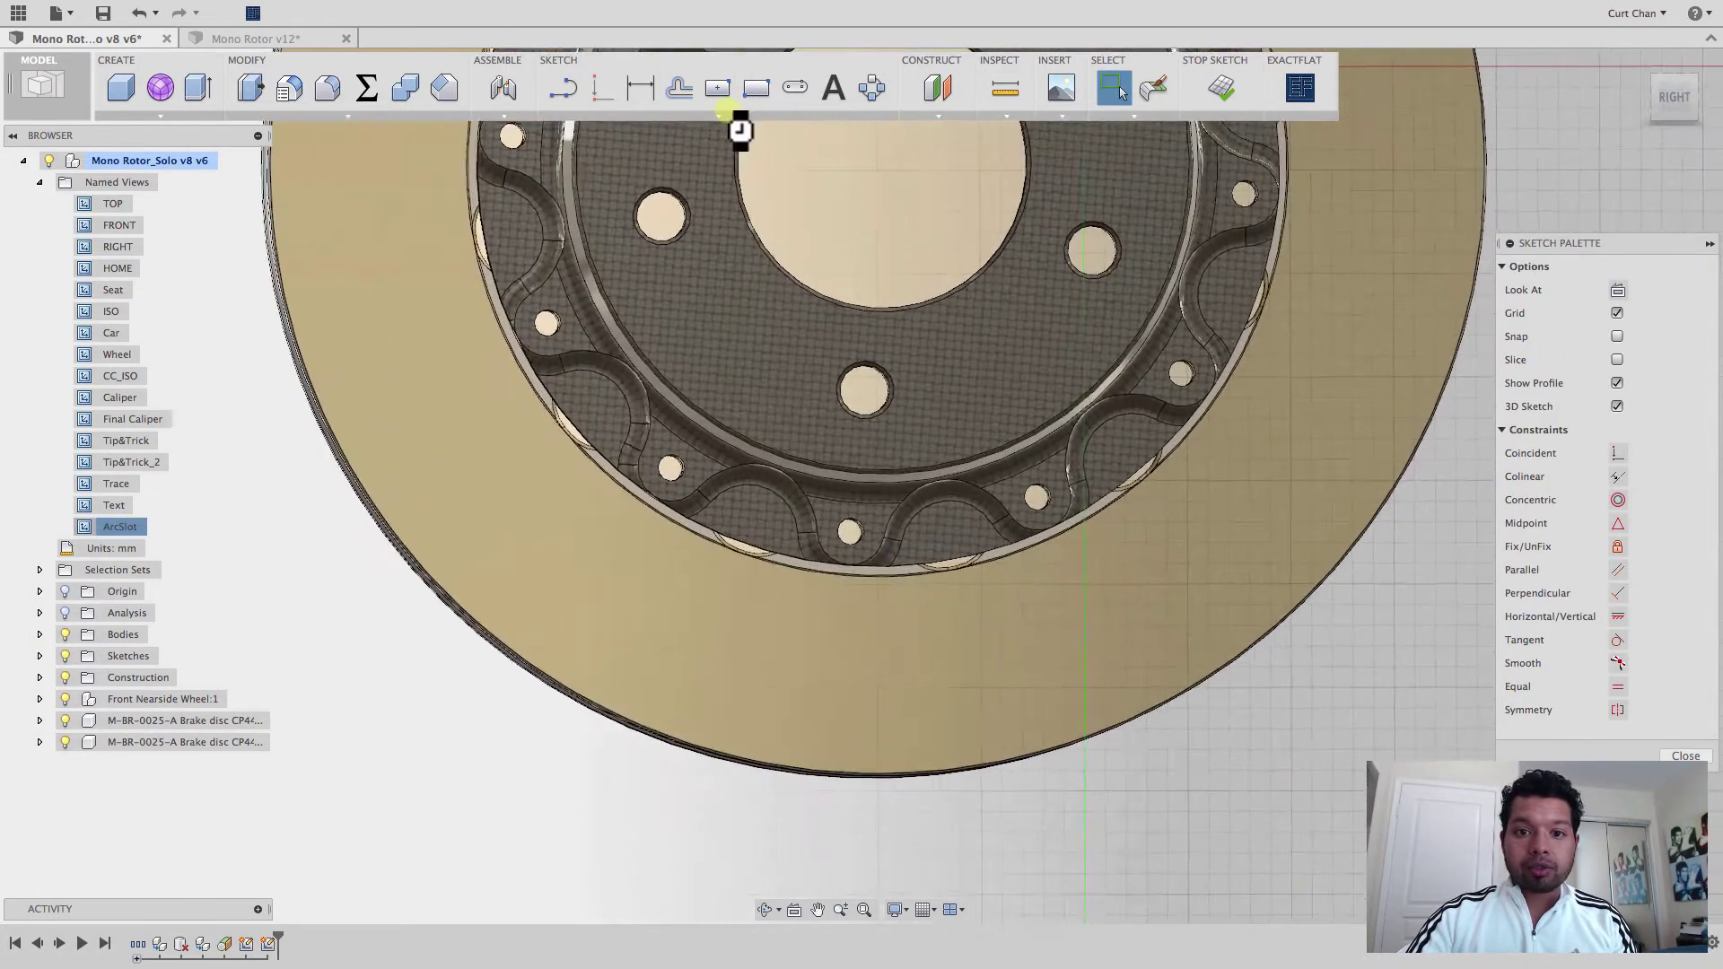
left_click(714, 112)
mouse_move(736, 266)
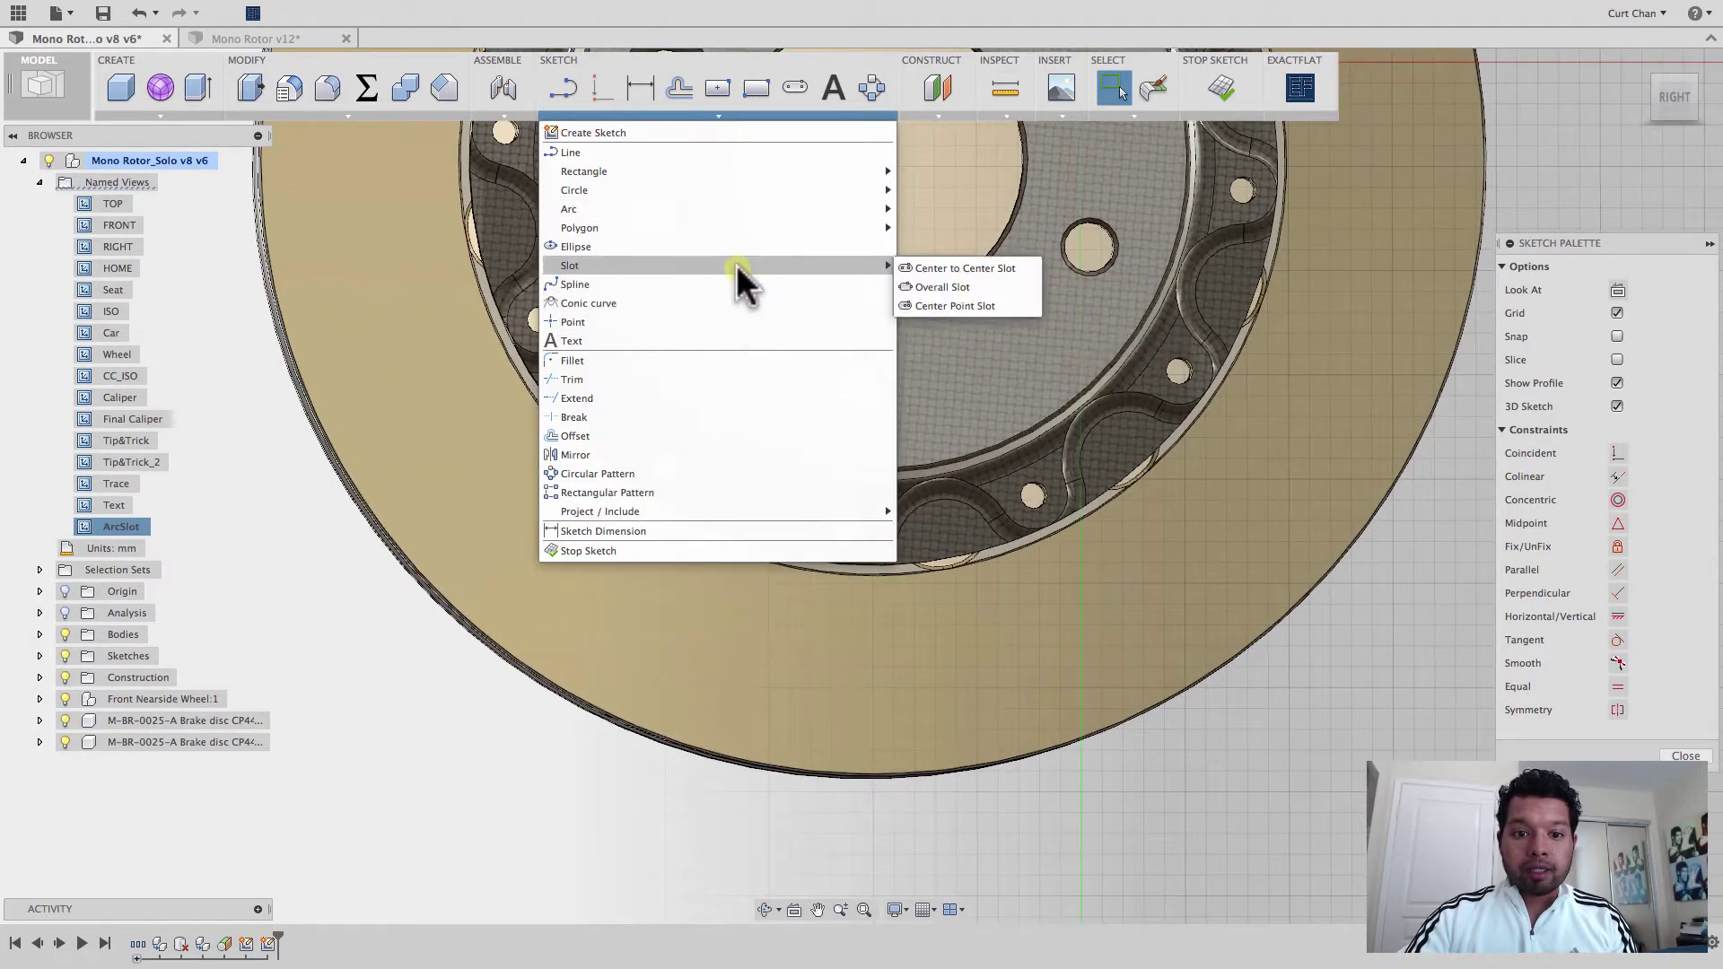
left_click(933, 268)
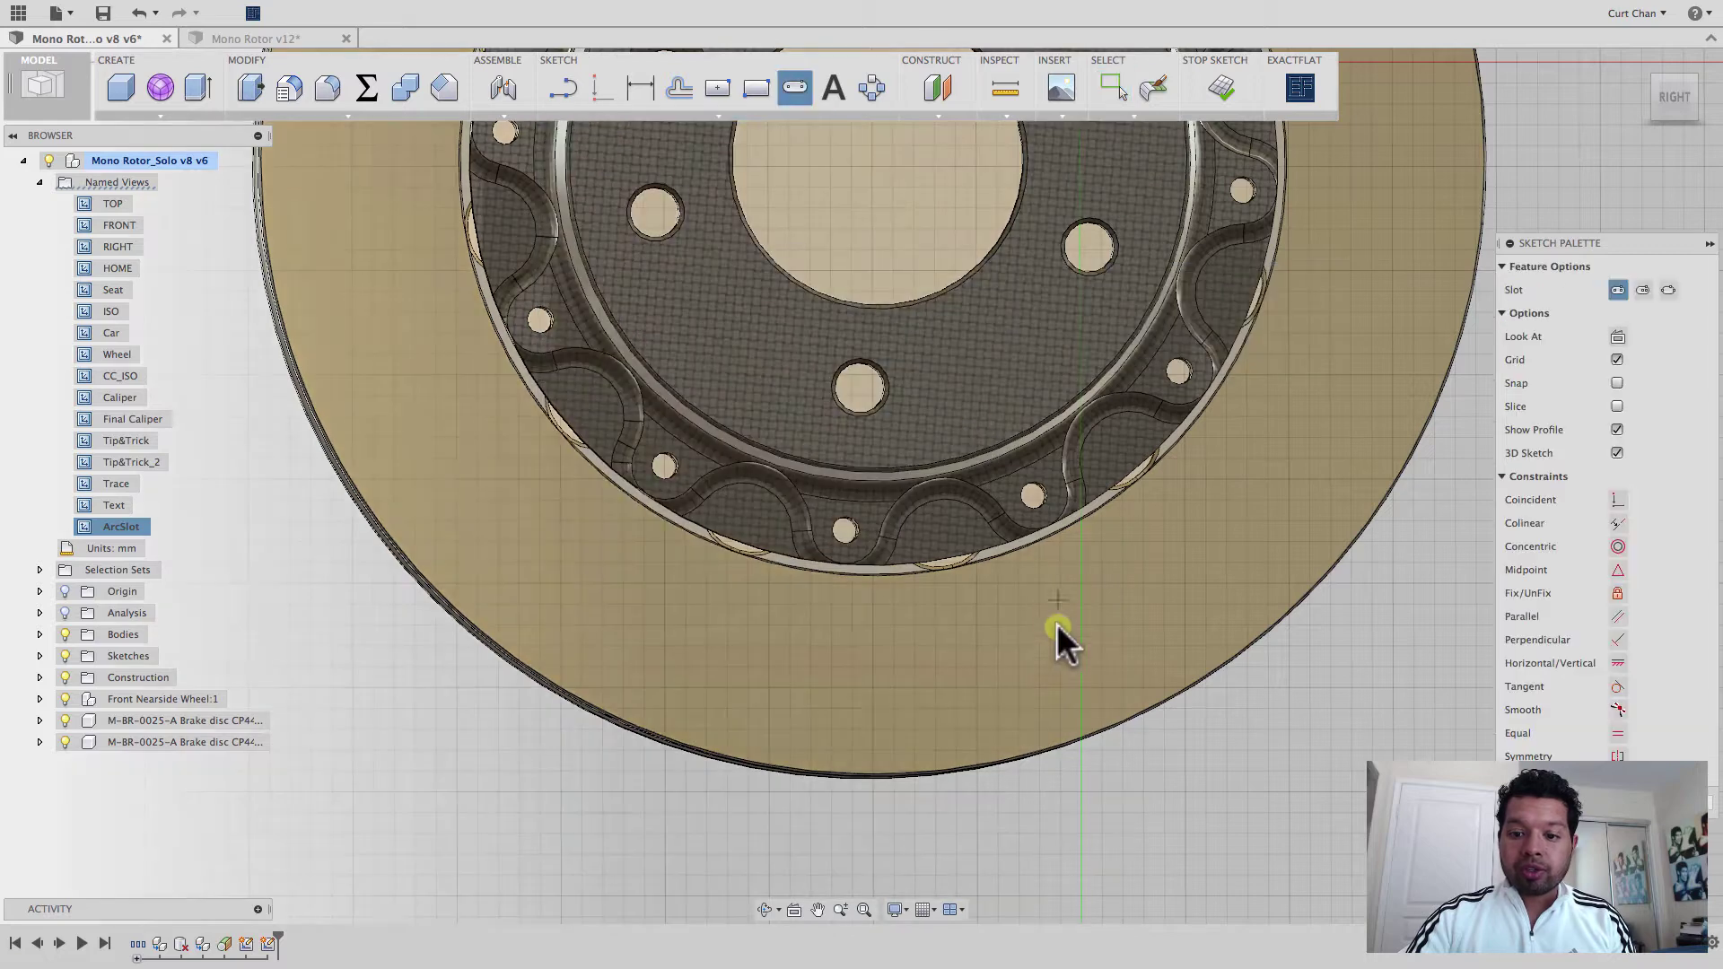
left_click(970, 624)
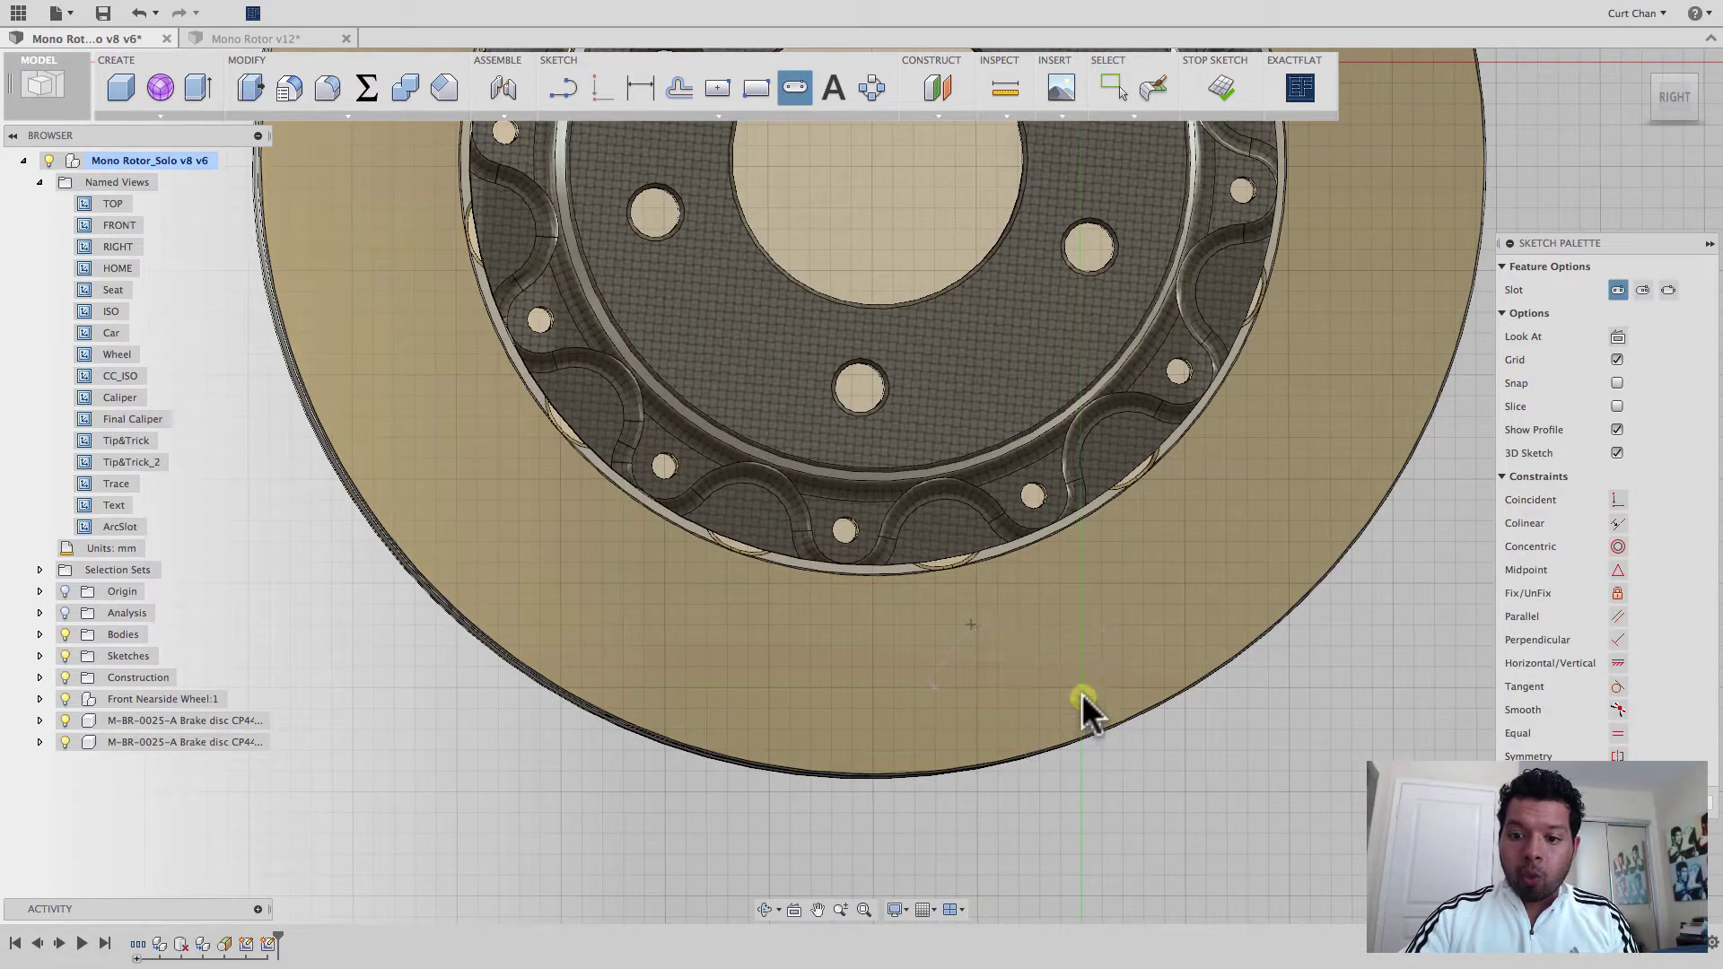
left_click(1081, 698)
left_click(1084, 685)
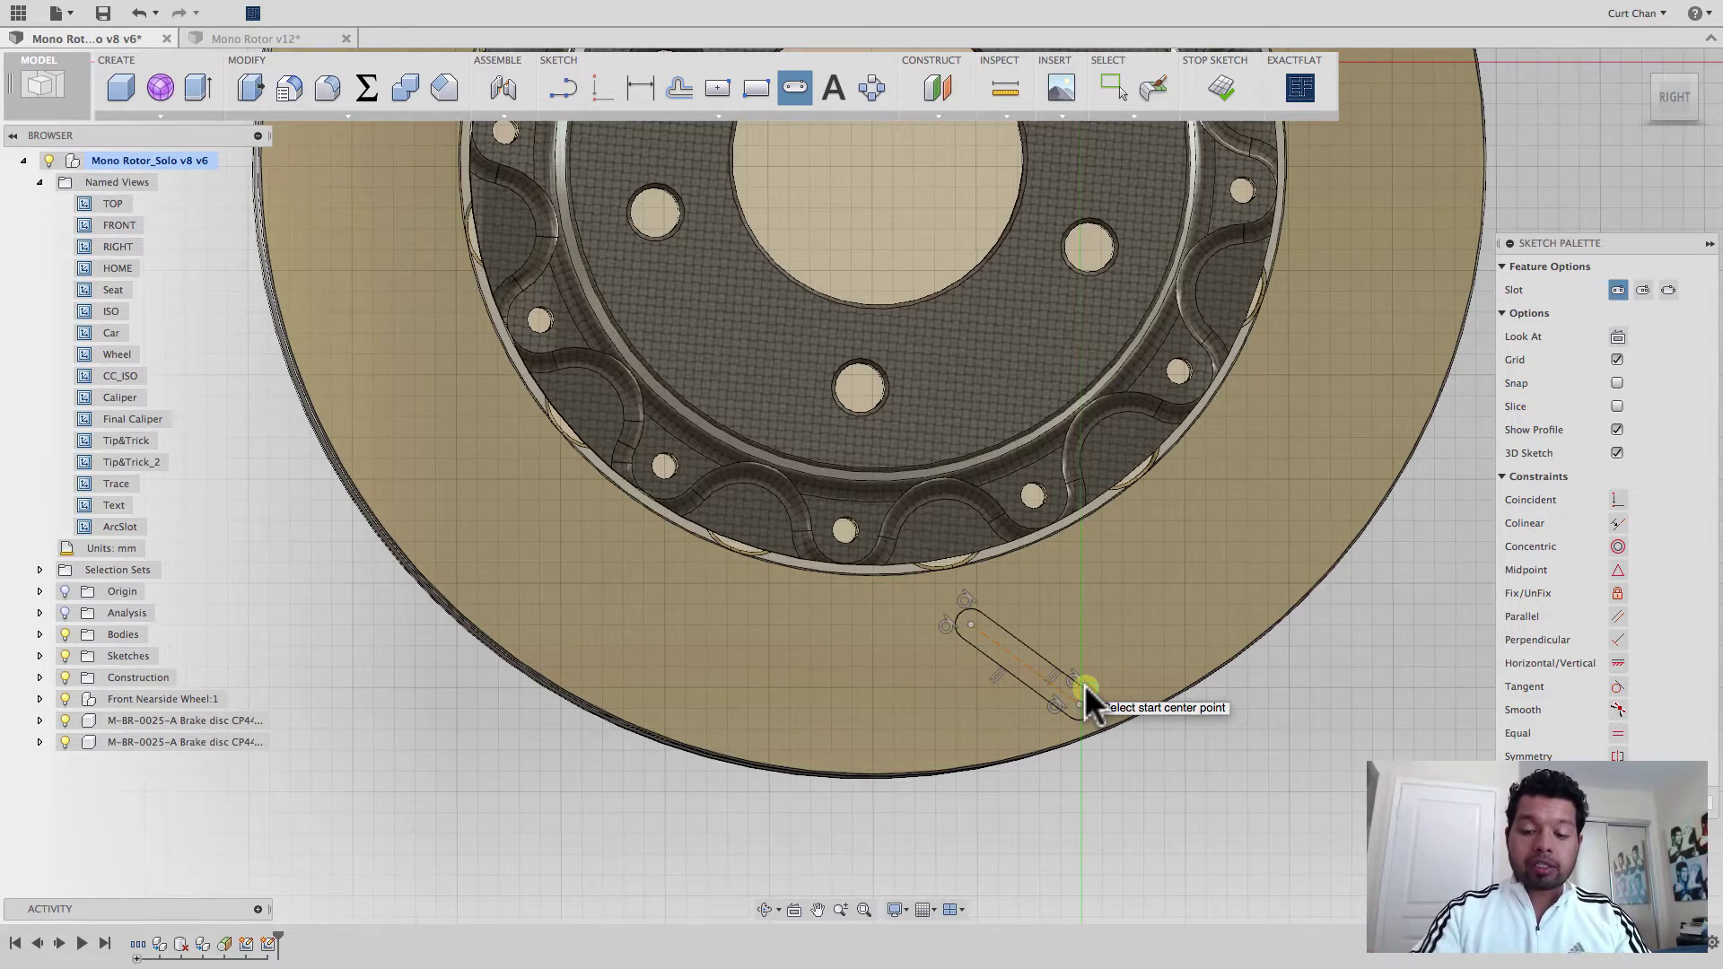
key("Escape")
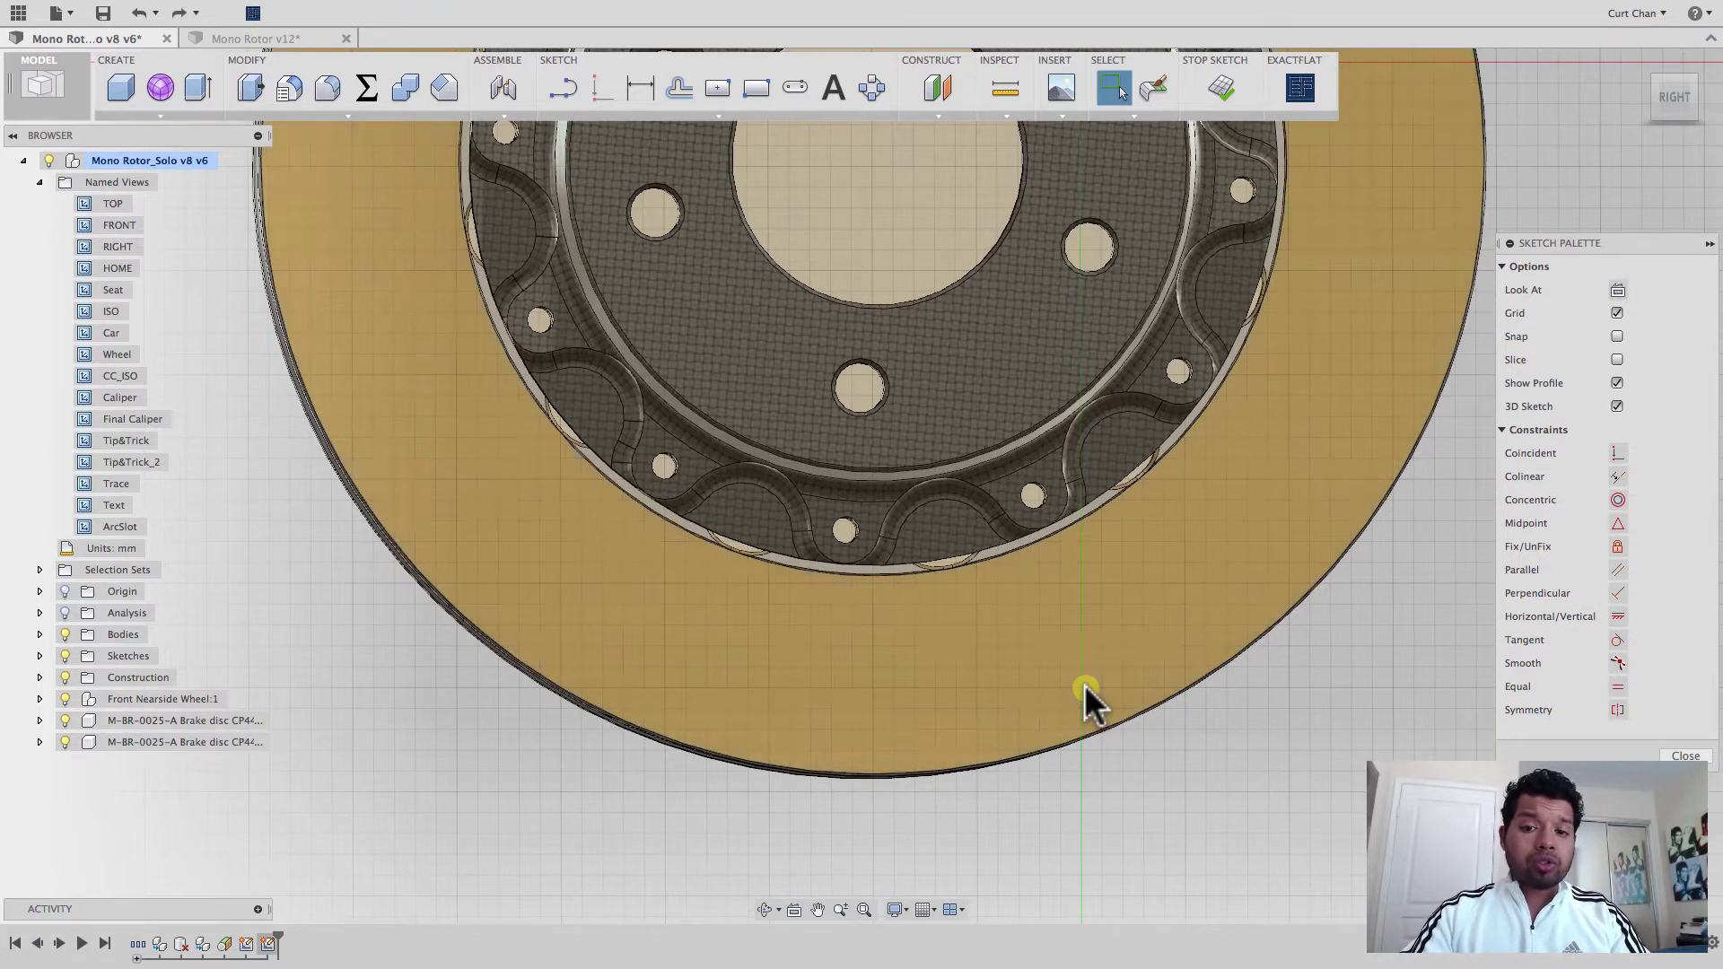
Draw a center-point arc on the disc, extending past the rotor's outer edge.
left_click(718, 115)
mouse_move(756, 172)
mouse_move(757, 205)
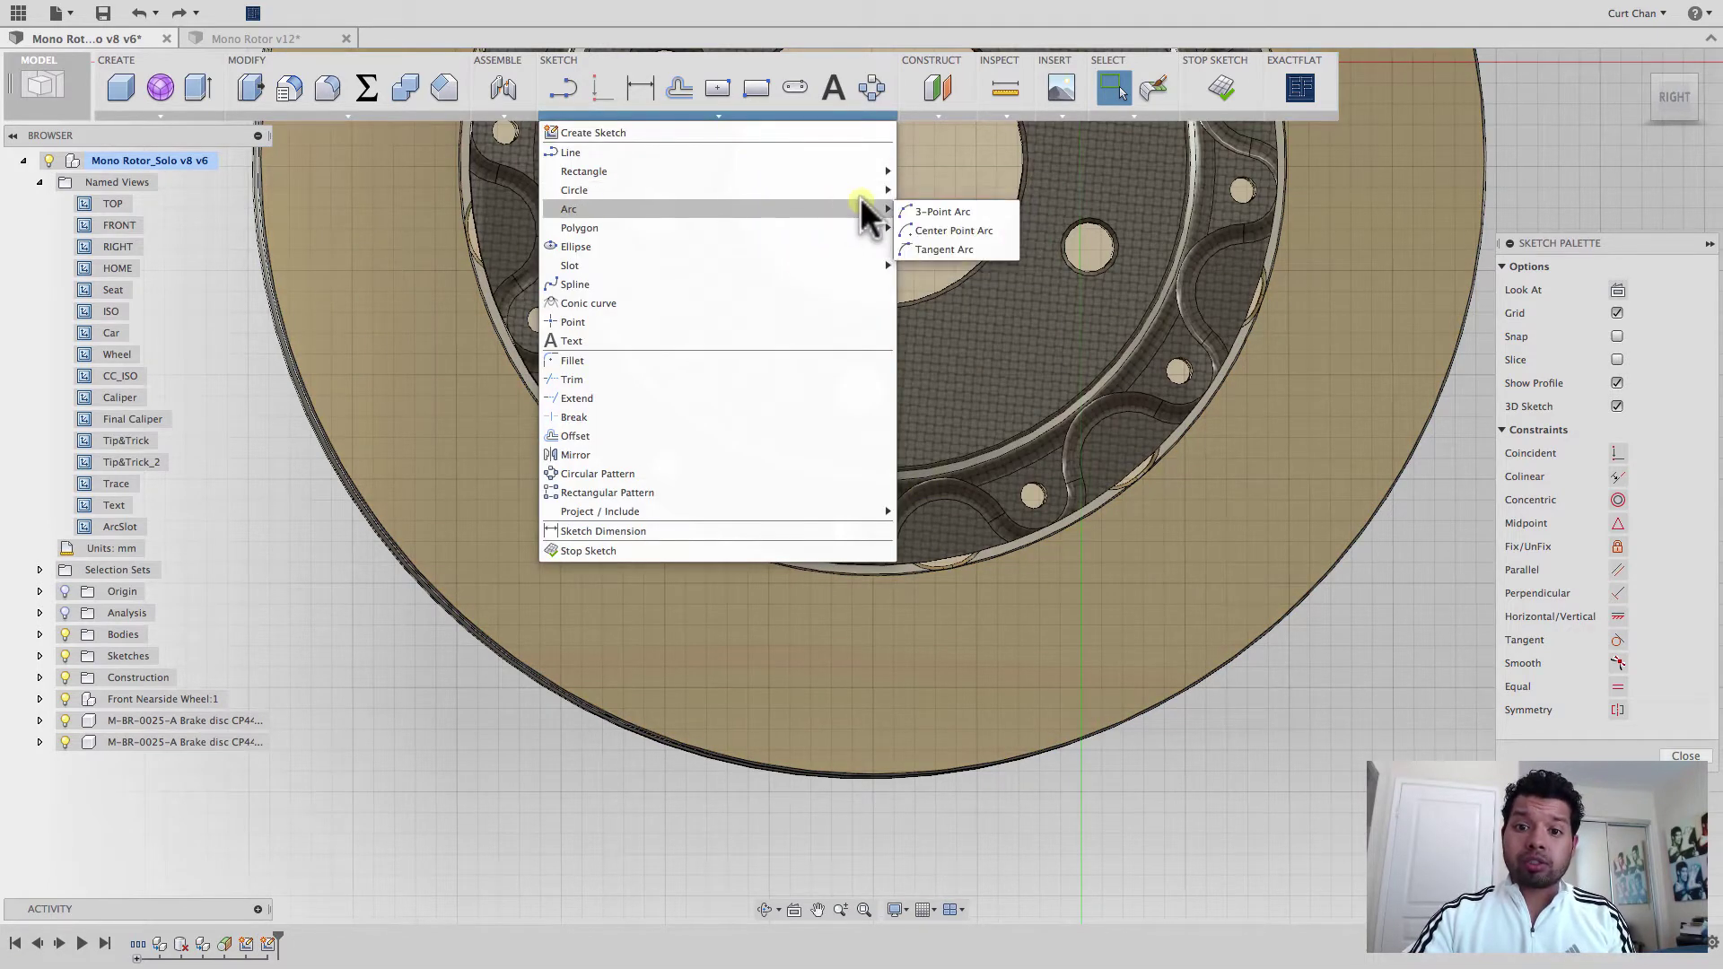
left_click(908, 226)
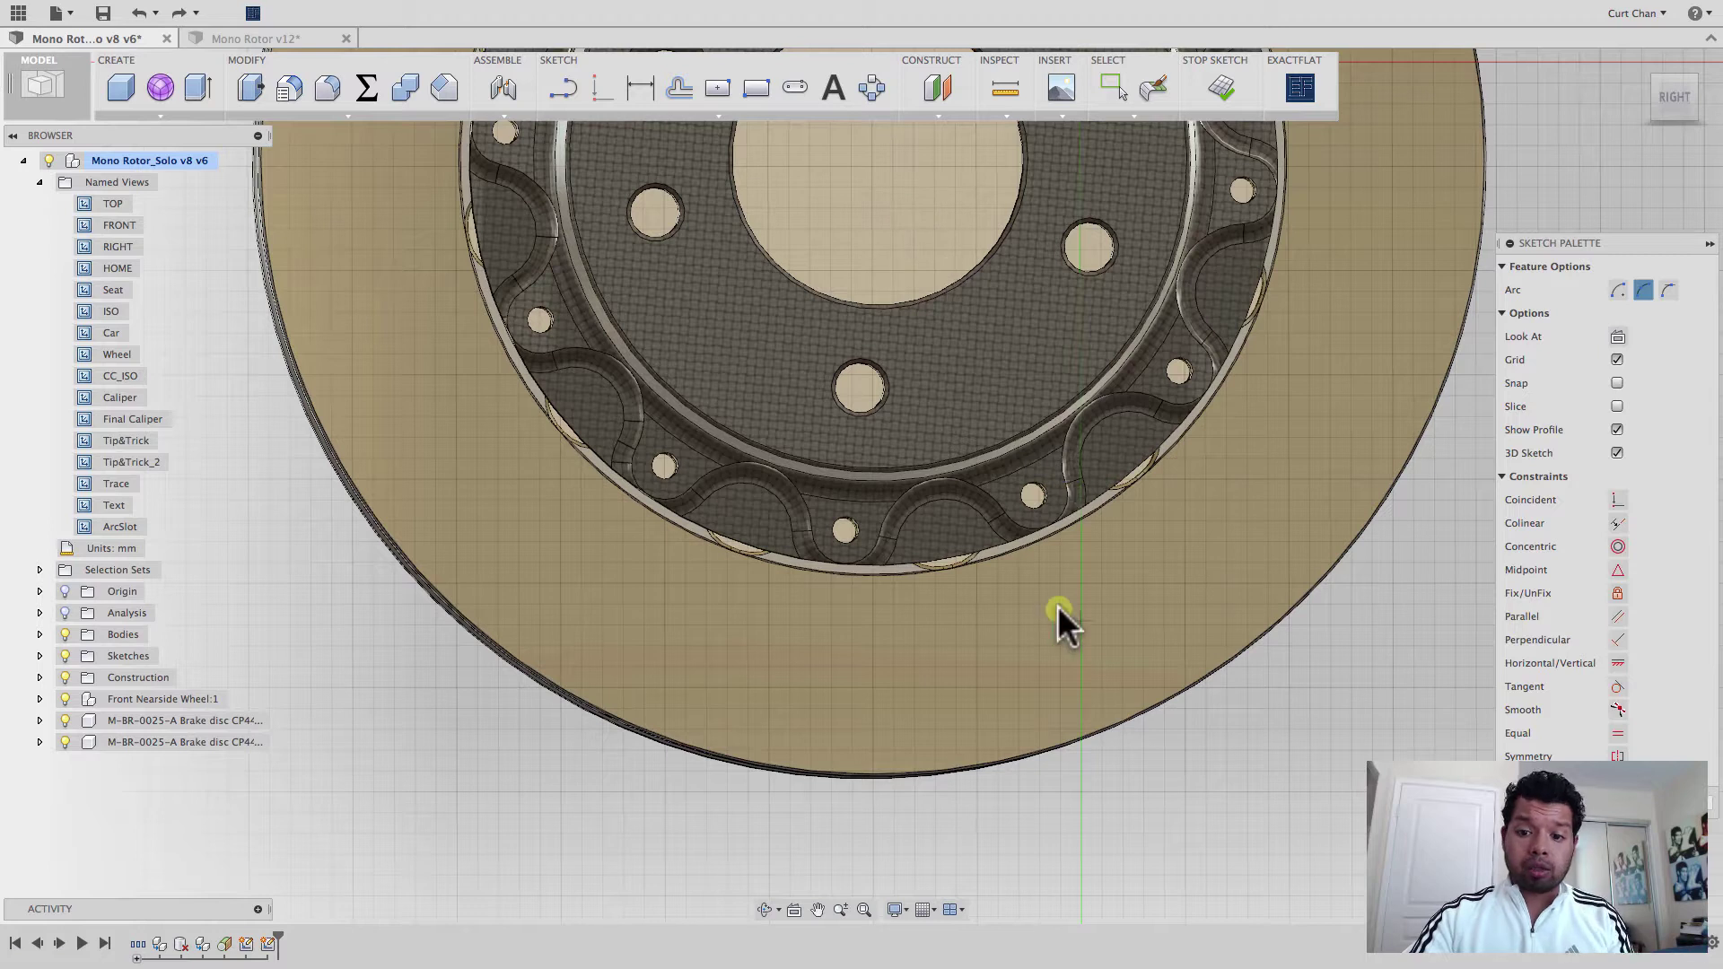
left_click(899, 621)
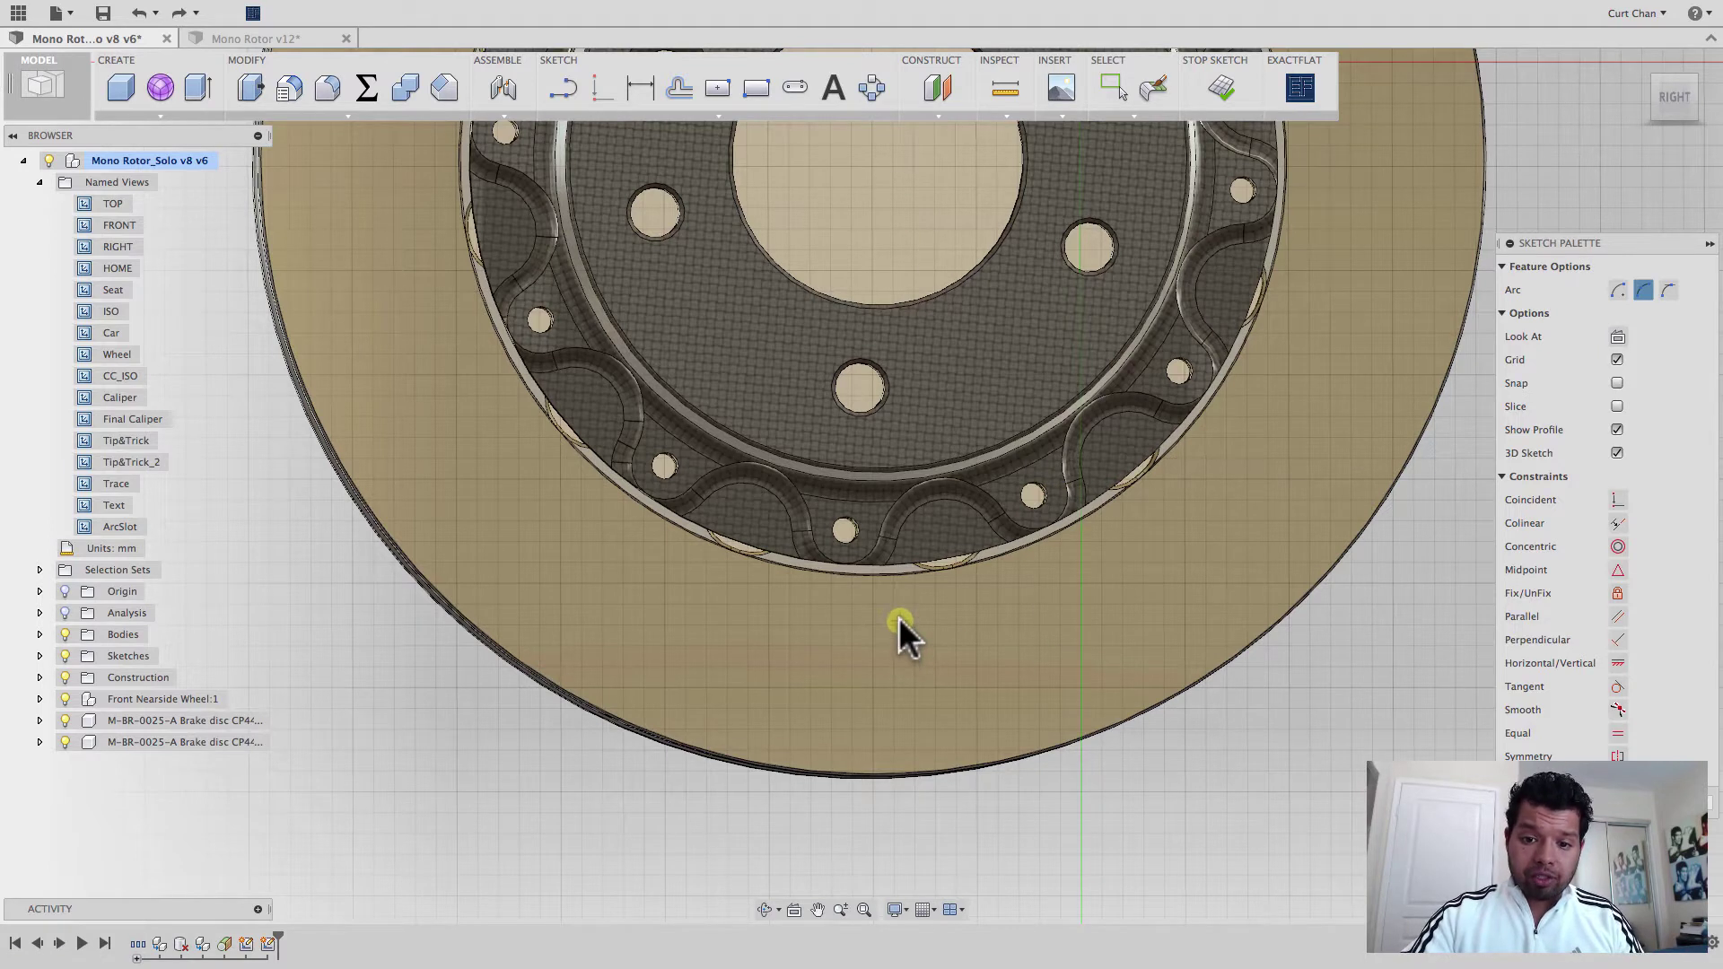
left_click(1088, 794)
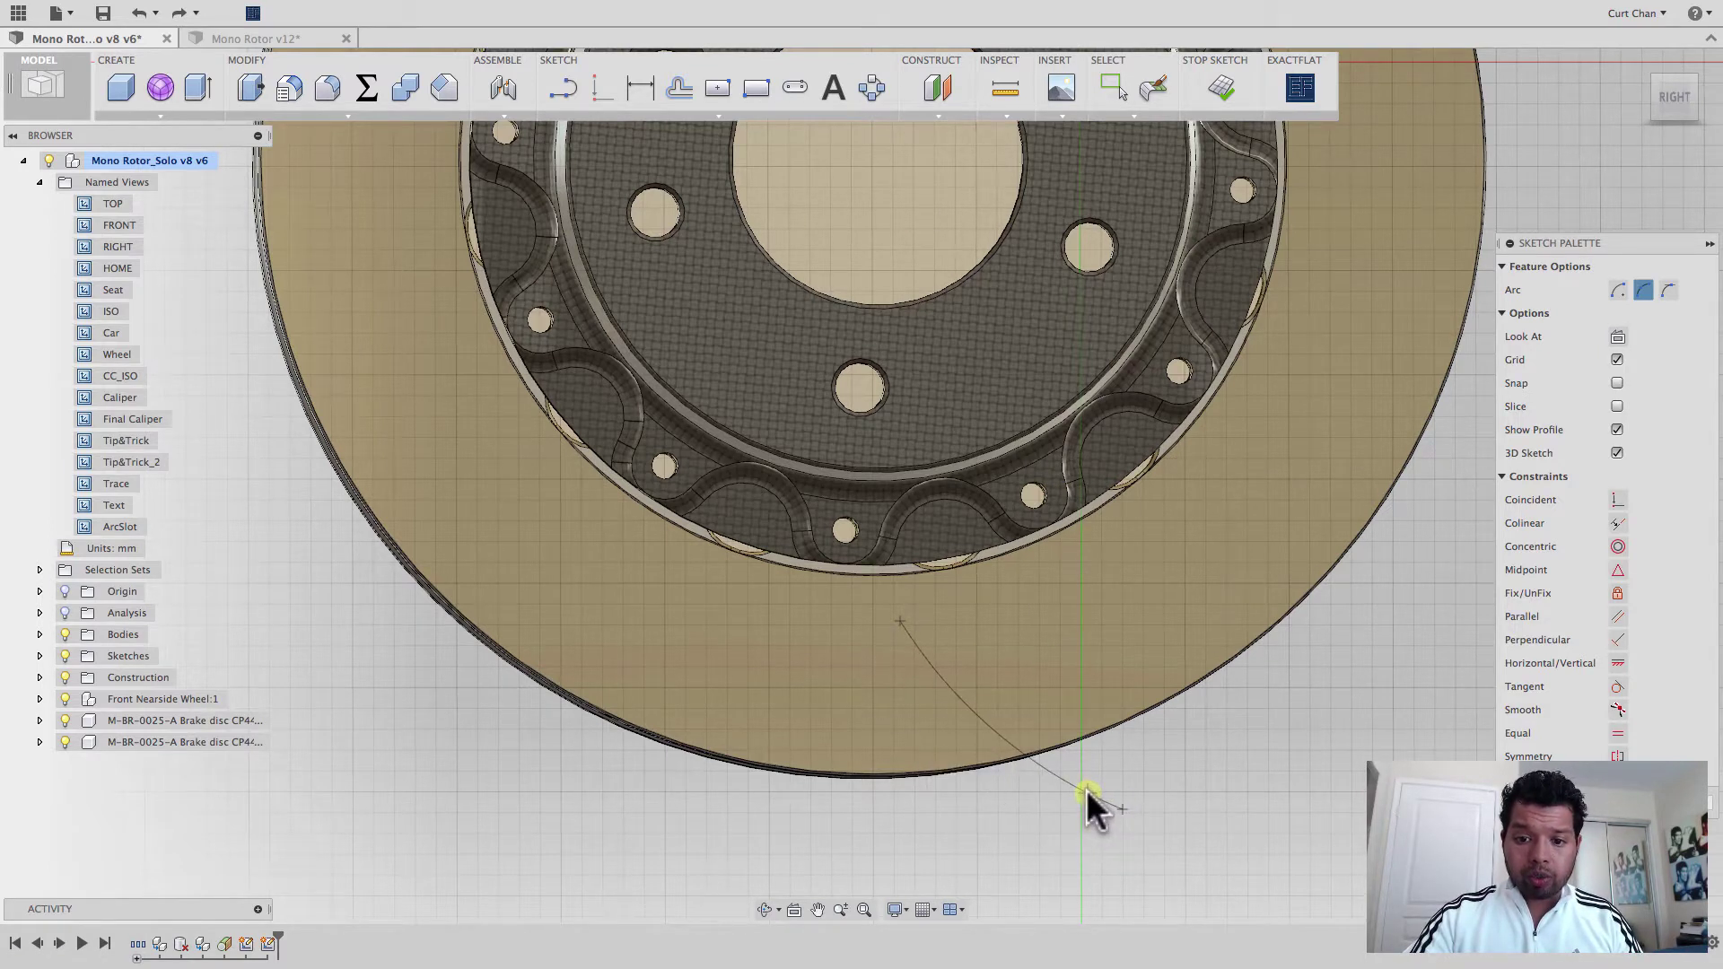
left_click(1082, 787)
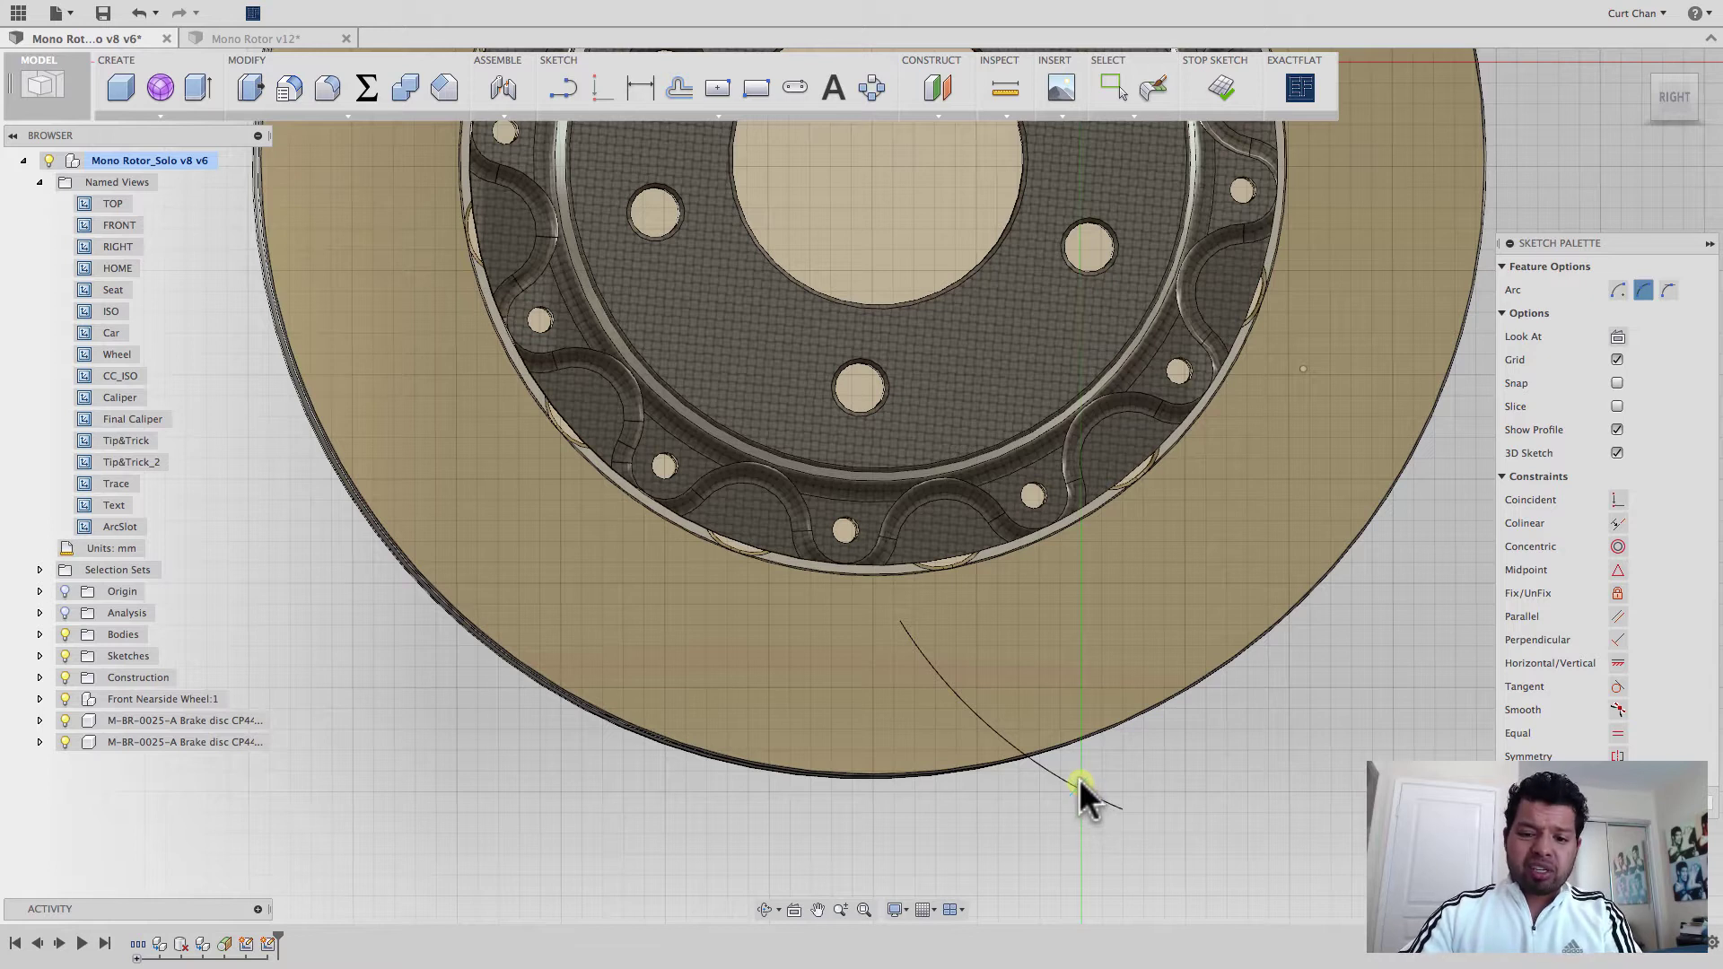
left_click(1078, 778)
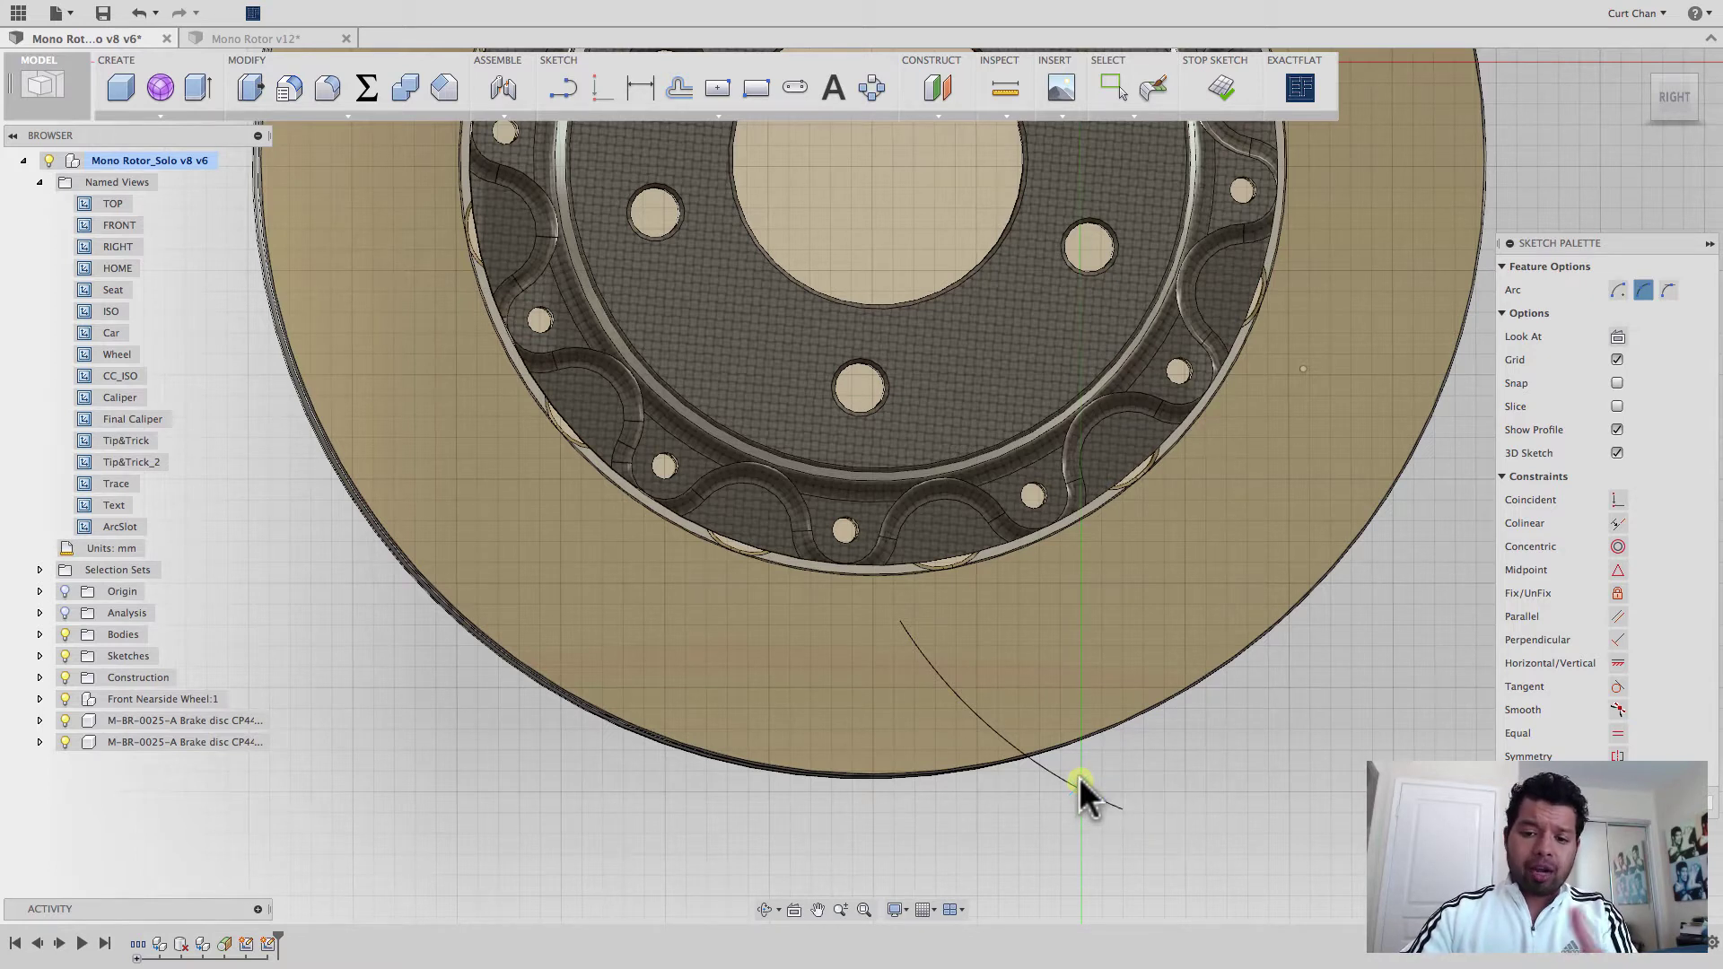
Circular-pattern the arc 8 times around the rotor's center and recentre the view.
left_click(872, 88)
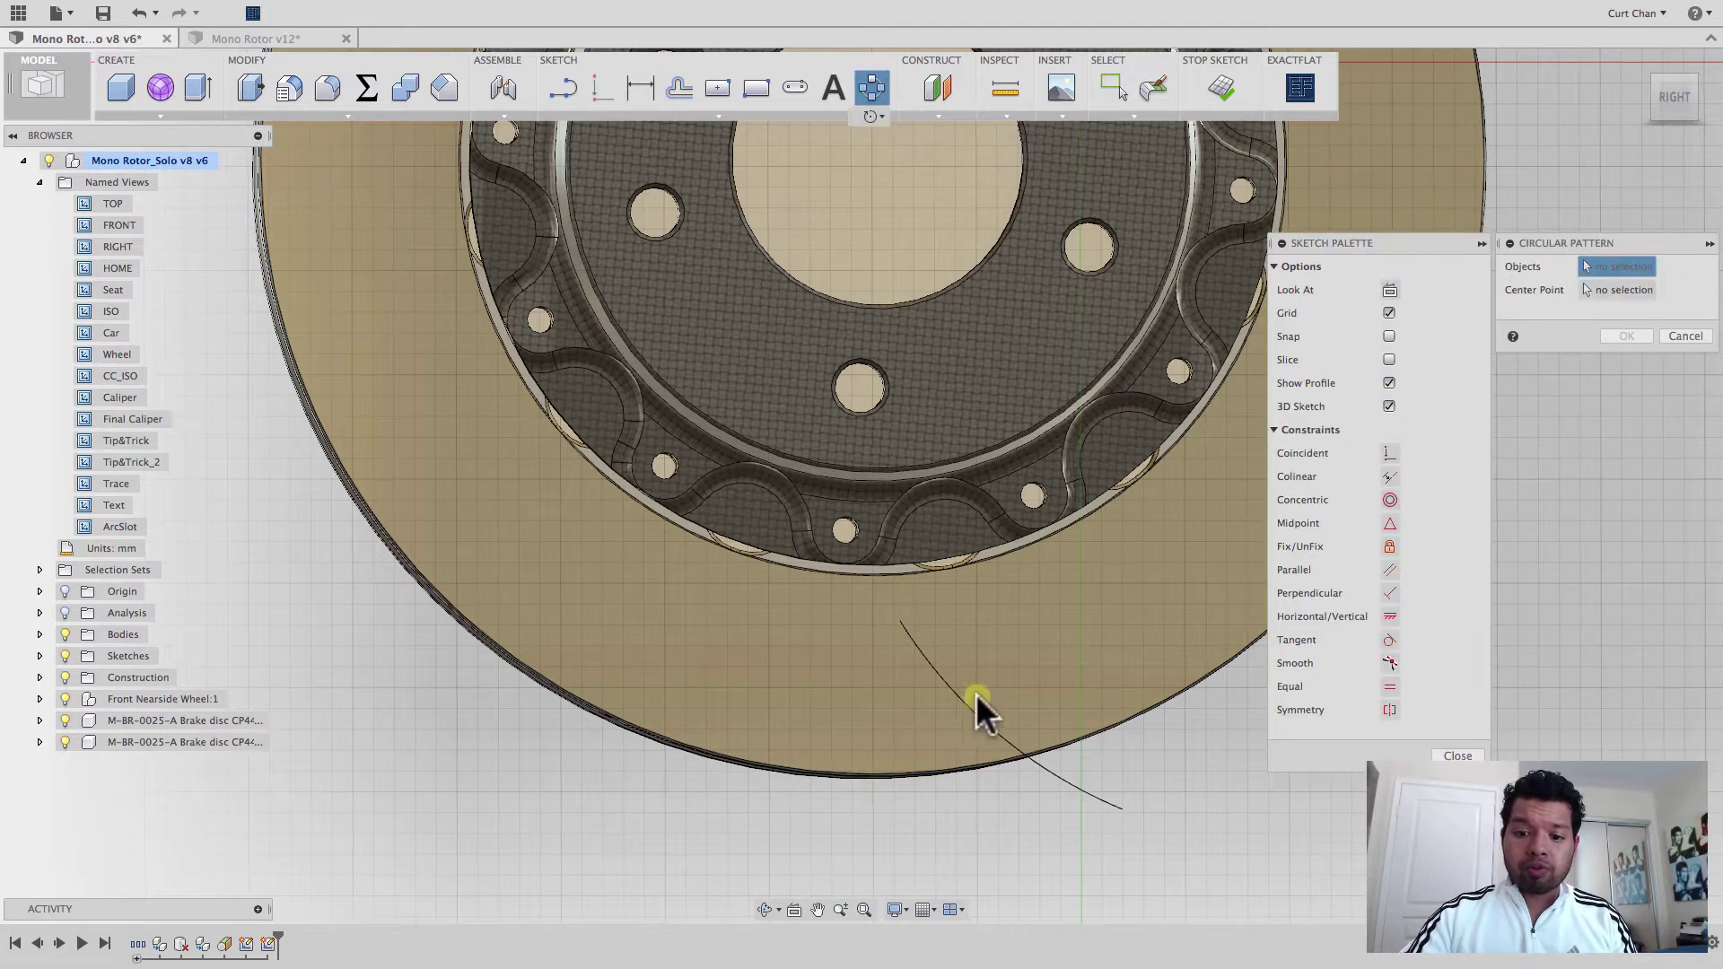
left_click(960, 690)
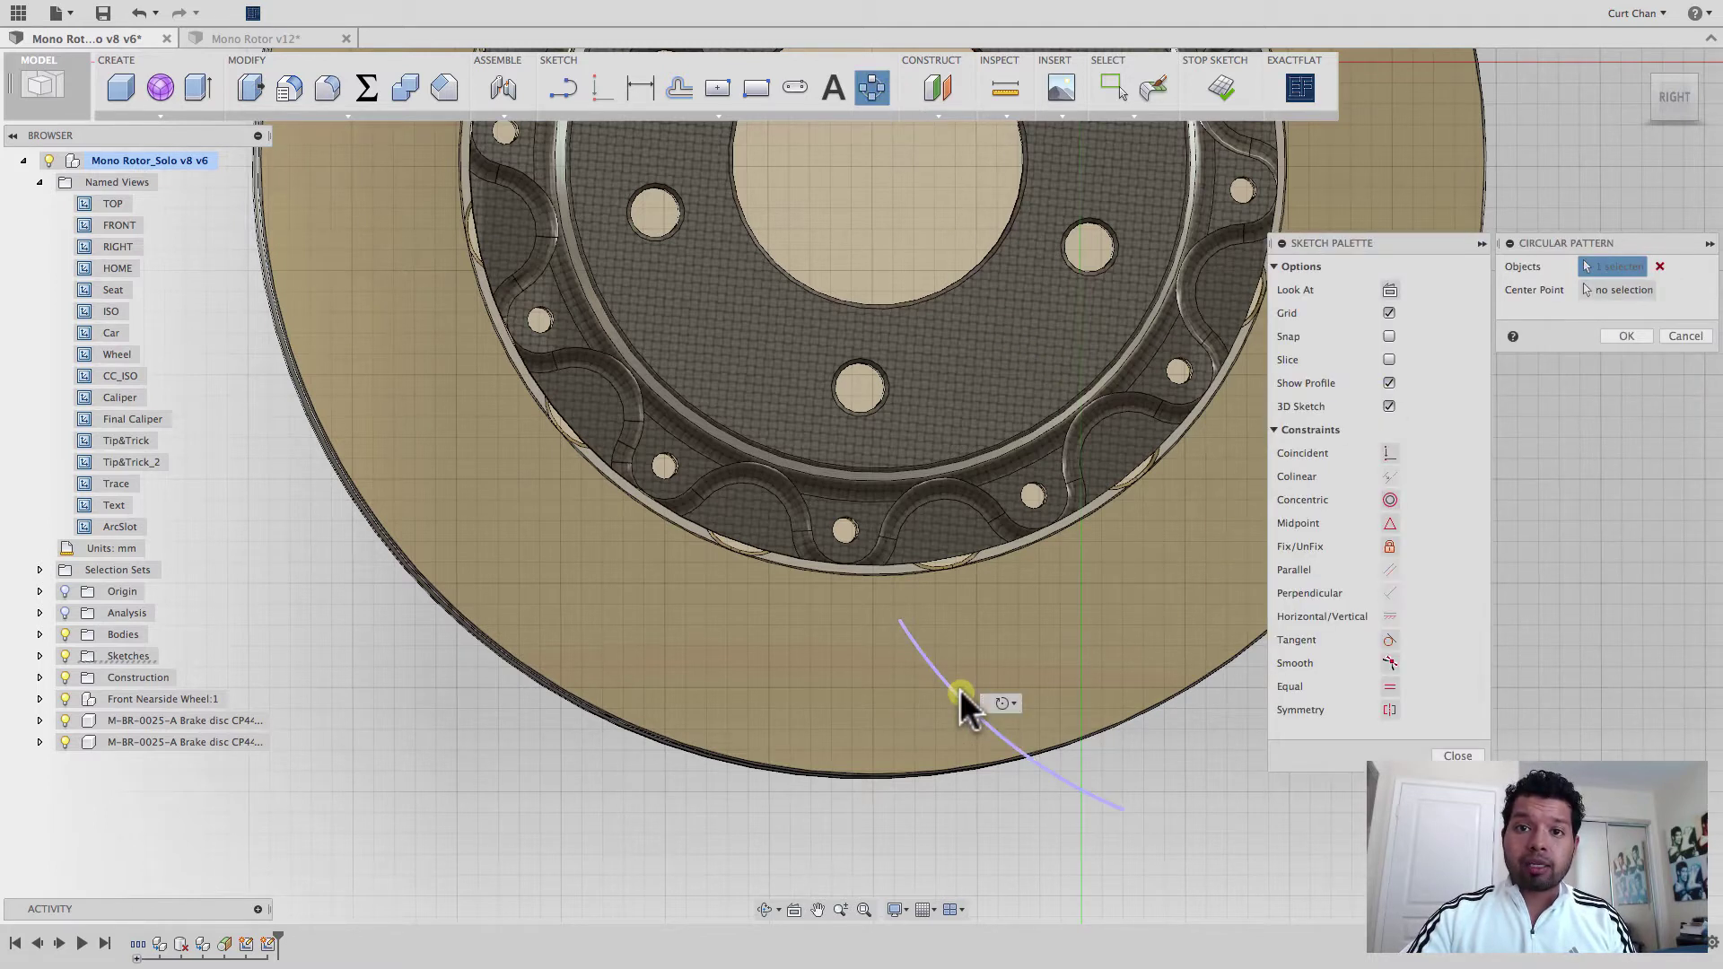
left_click(1590, 289)
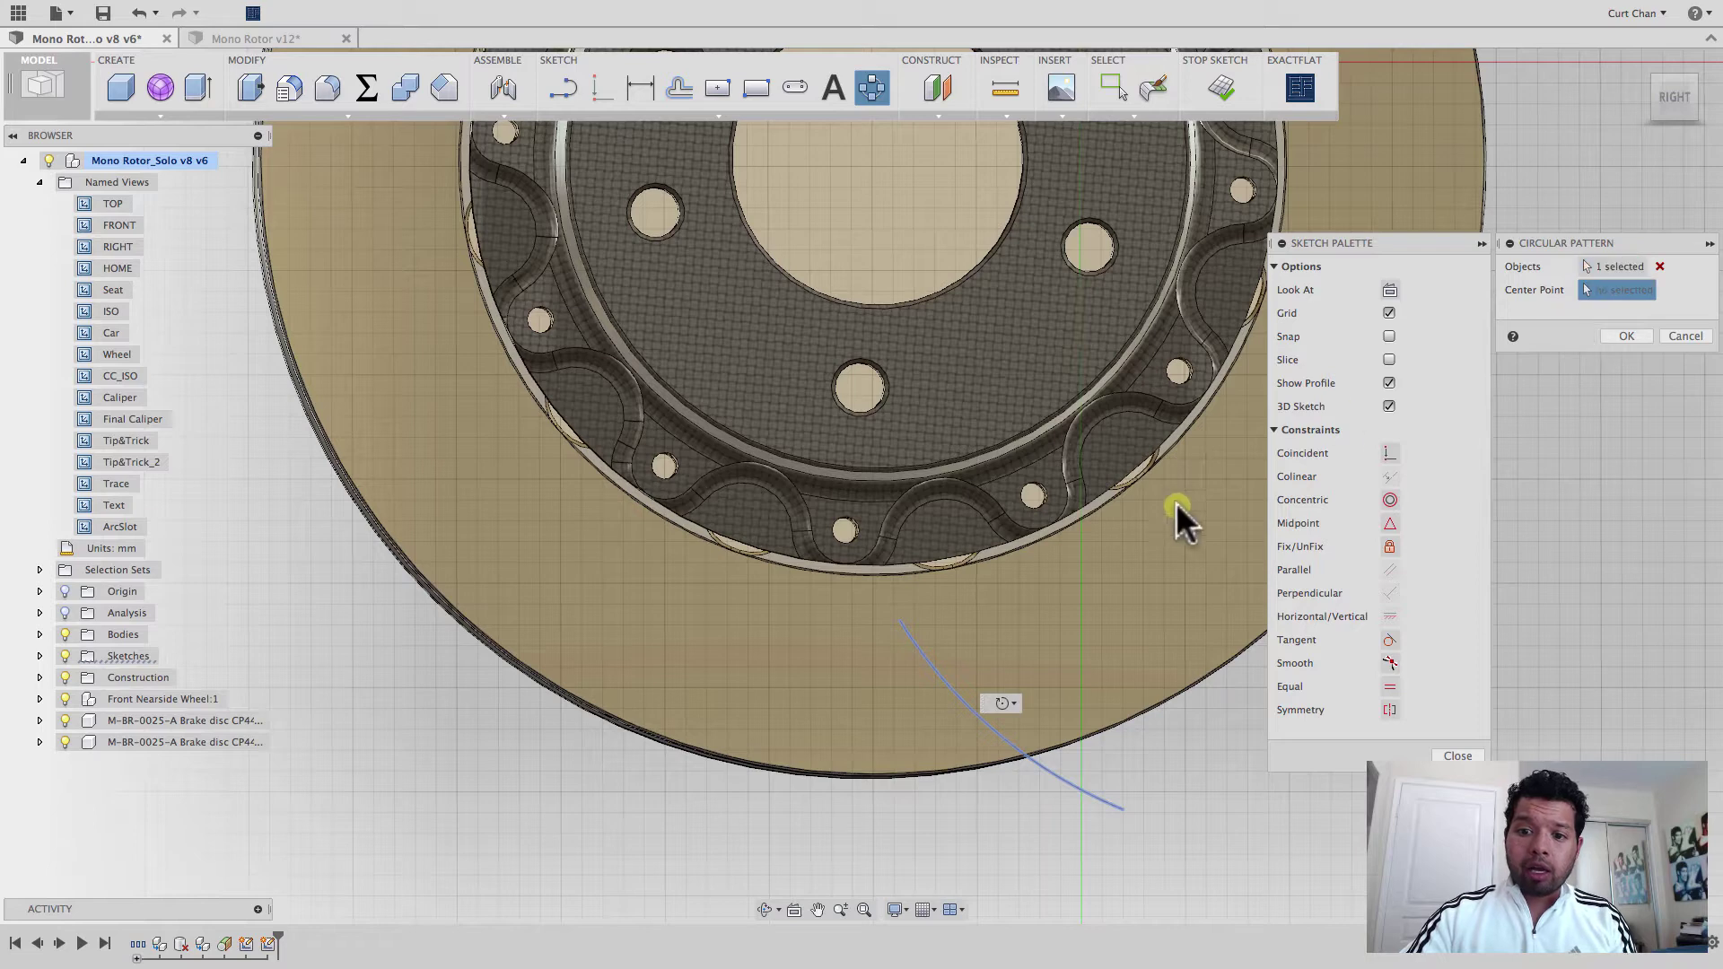
left_click(1080, 513)
scroll(1063, 526, "down", 3)
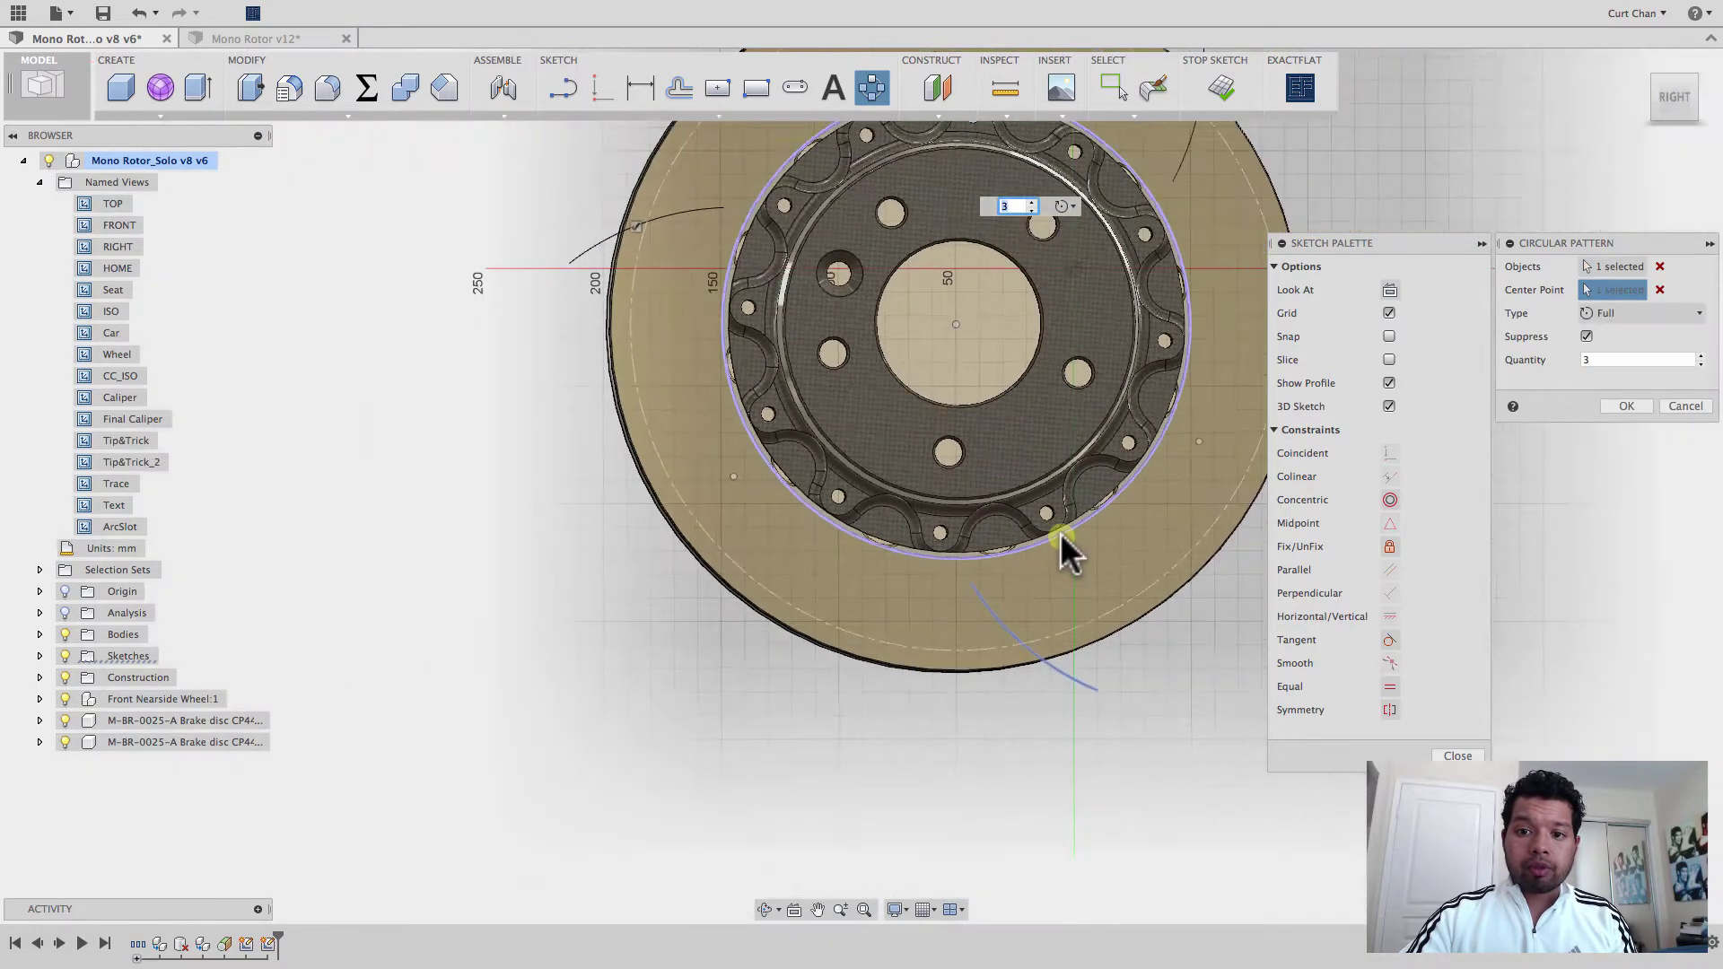
left_click(1561, 360)
type("8")
left_click(1628, 407)
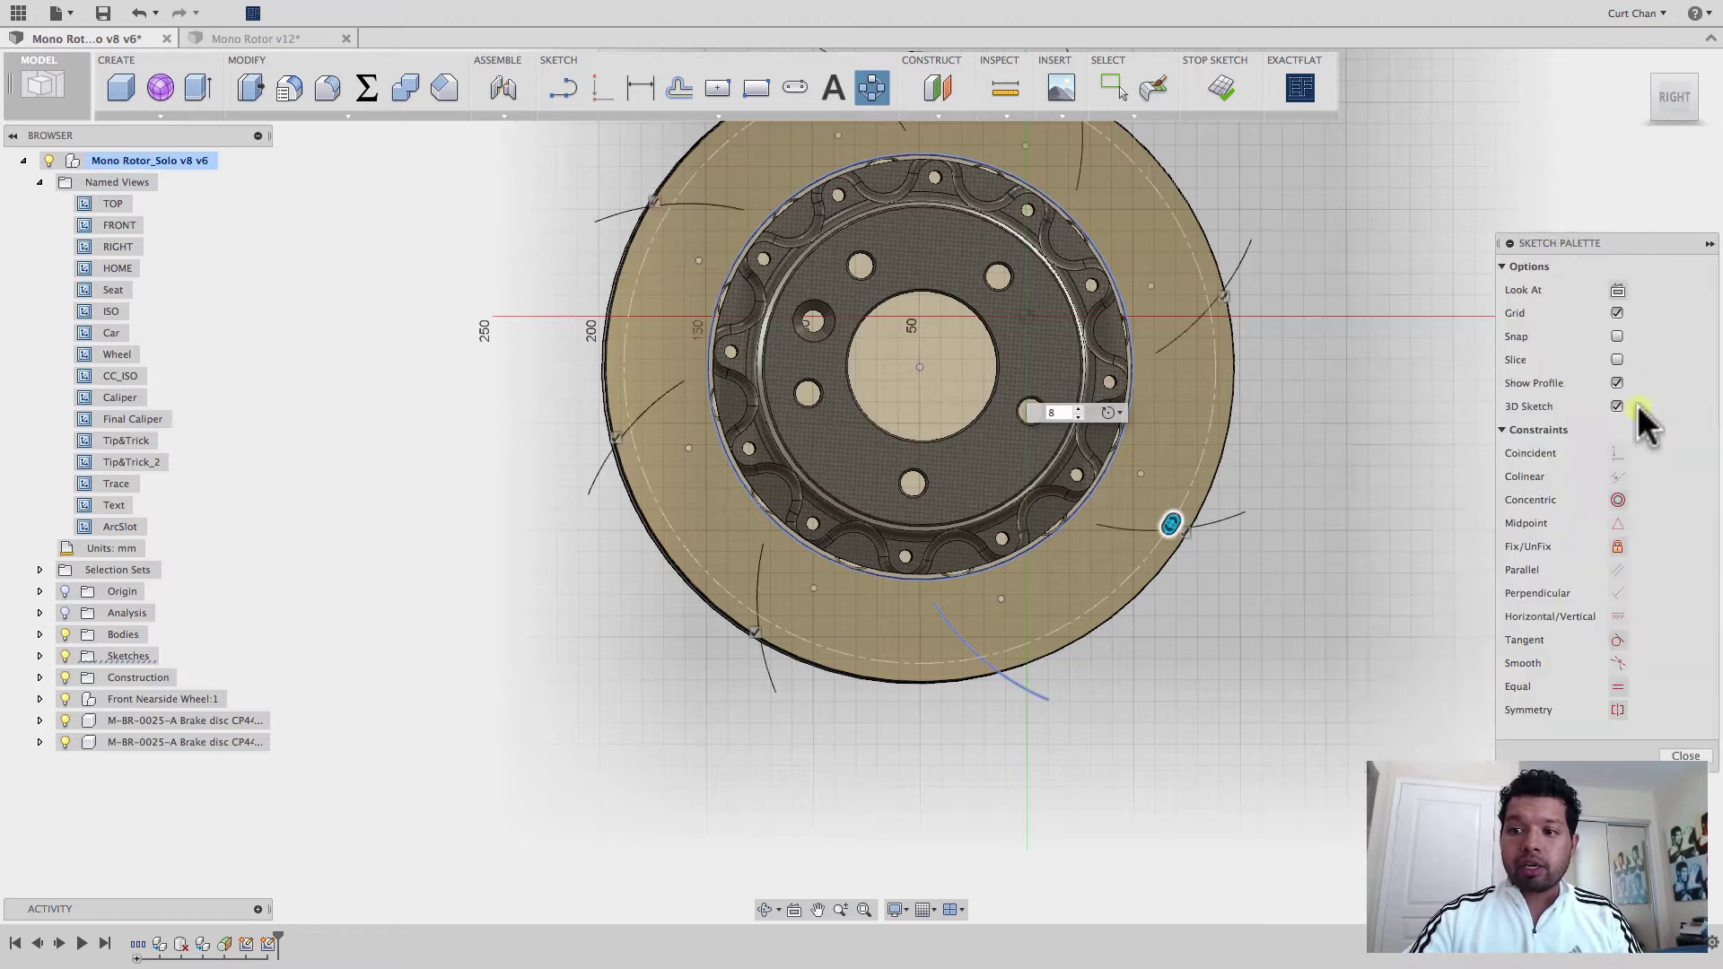
middle_click_drag(1315, 420, 1267, 524)
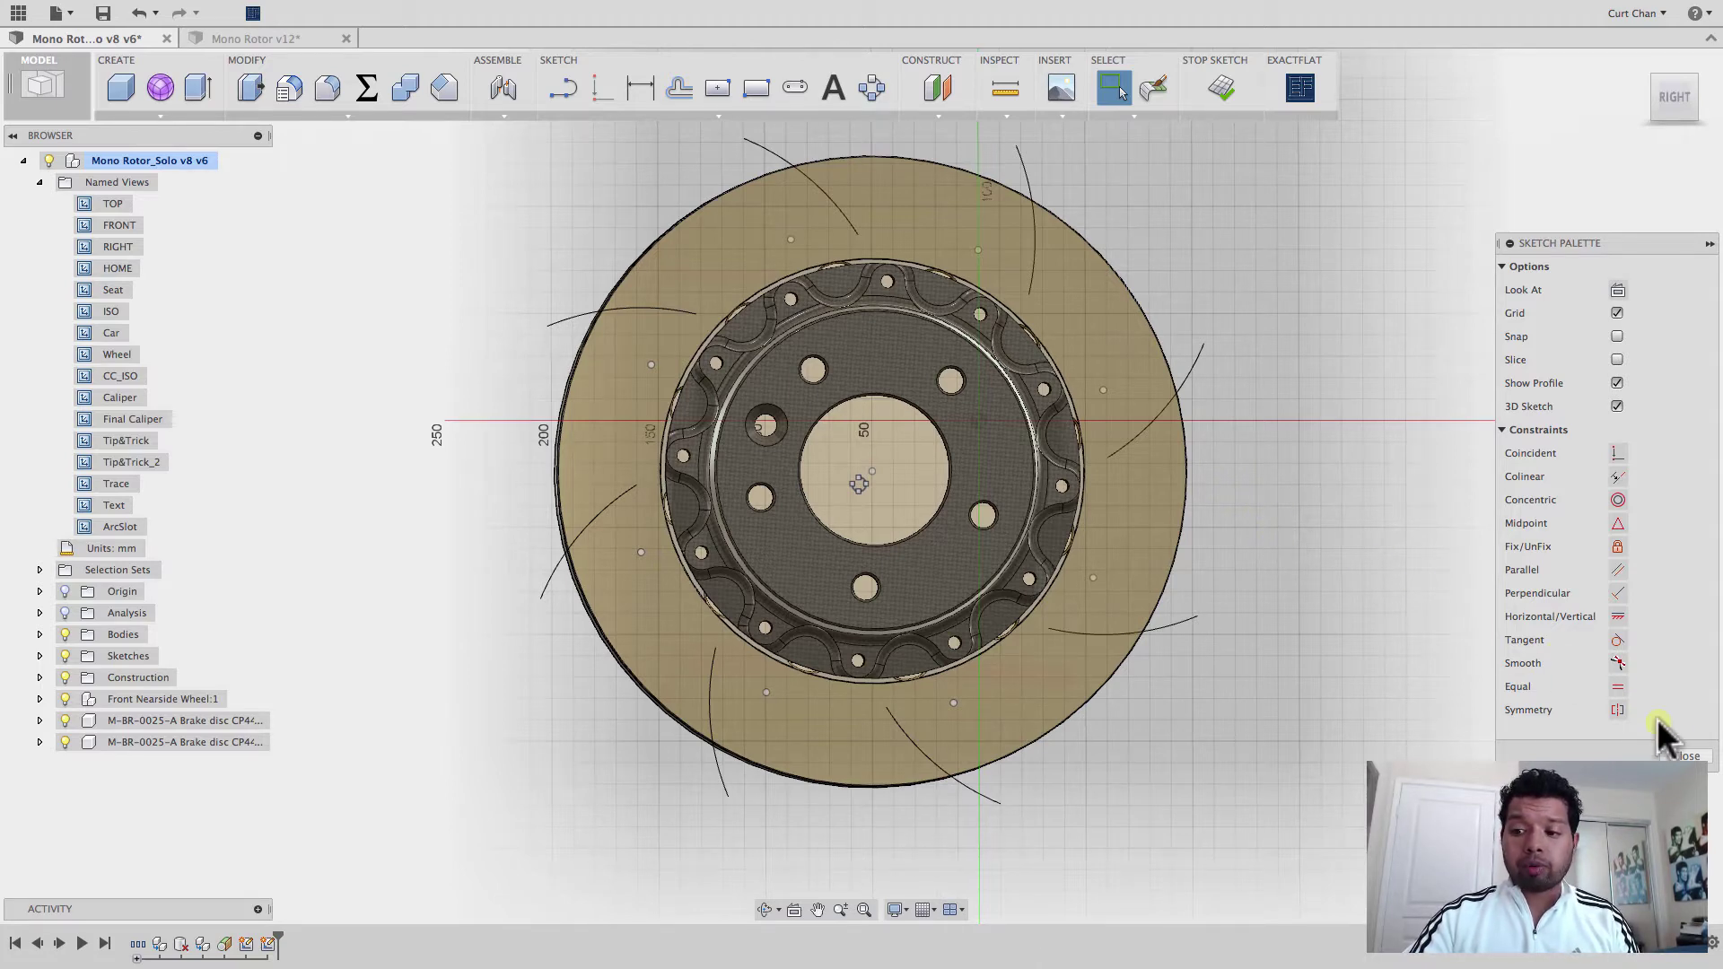
Finish the slot sketch, switch from MODEL to the CAM workspace, and tilt the rotor view.
left_click(1684, 756)
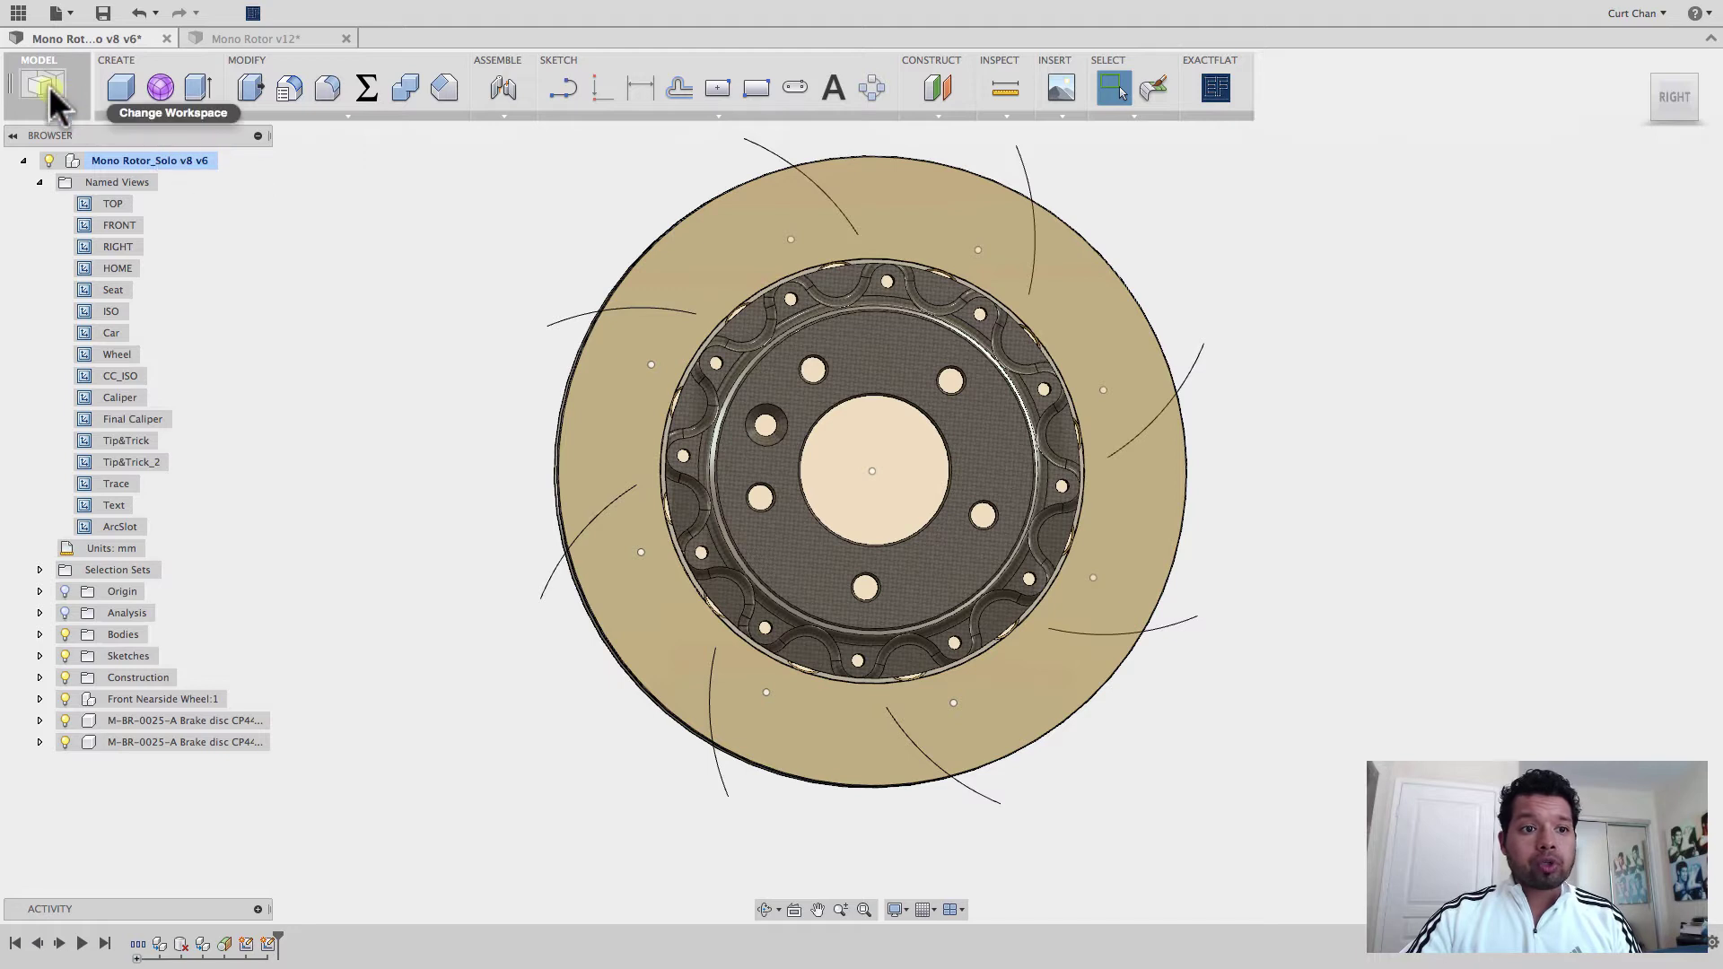
left_click(46, 84)
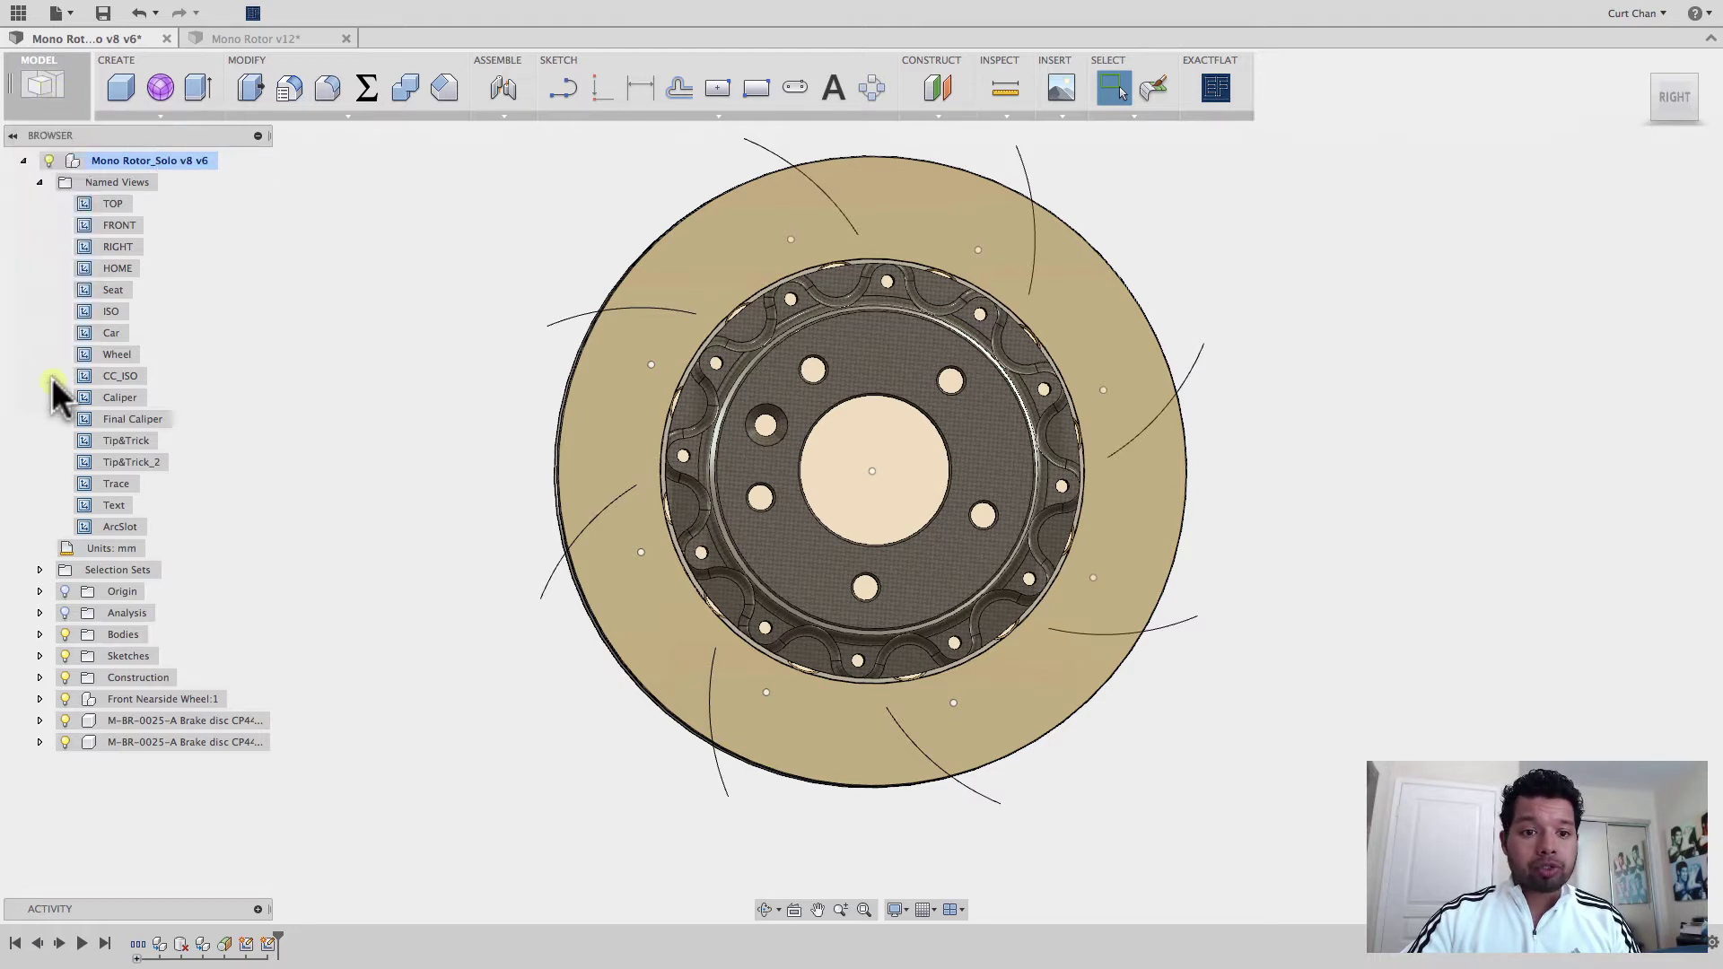
left_click(51, 377)
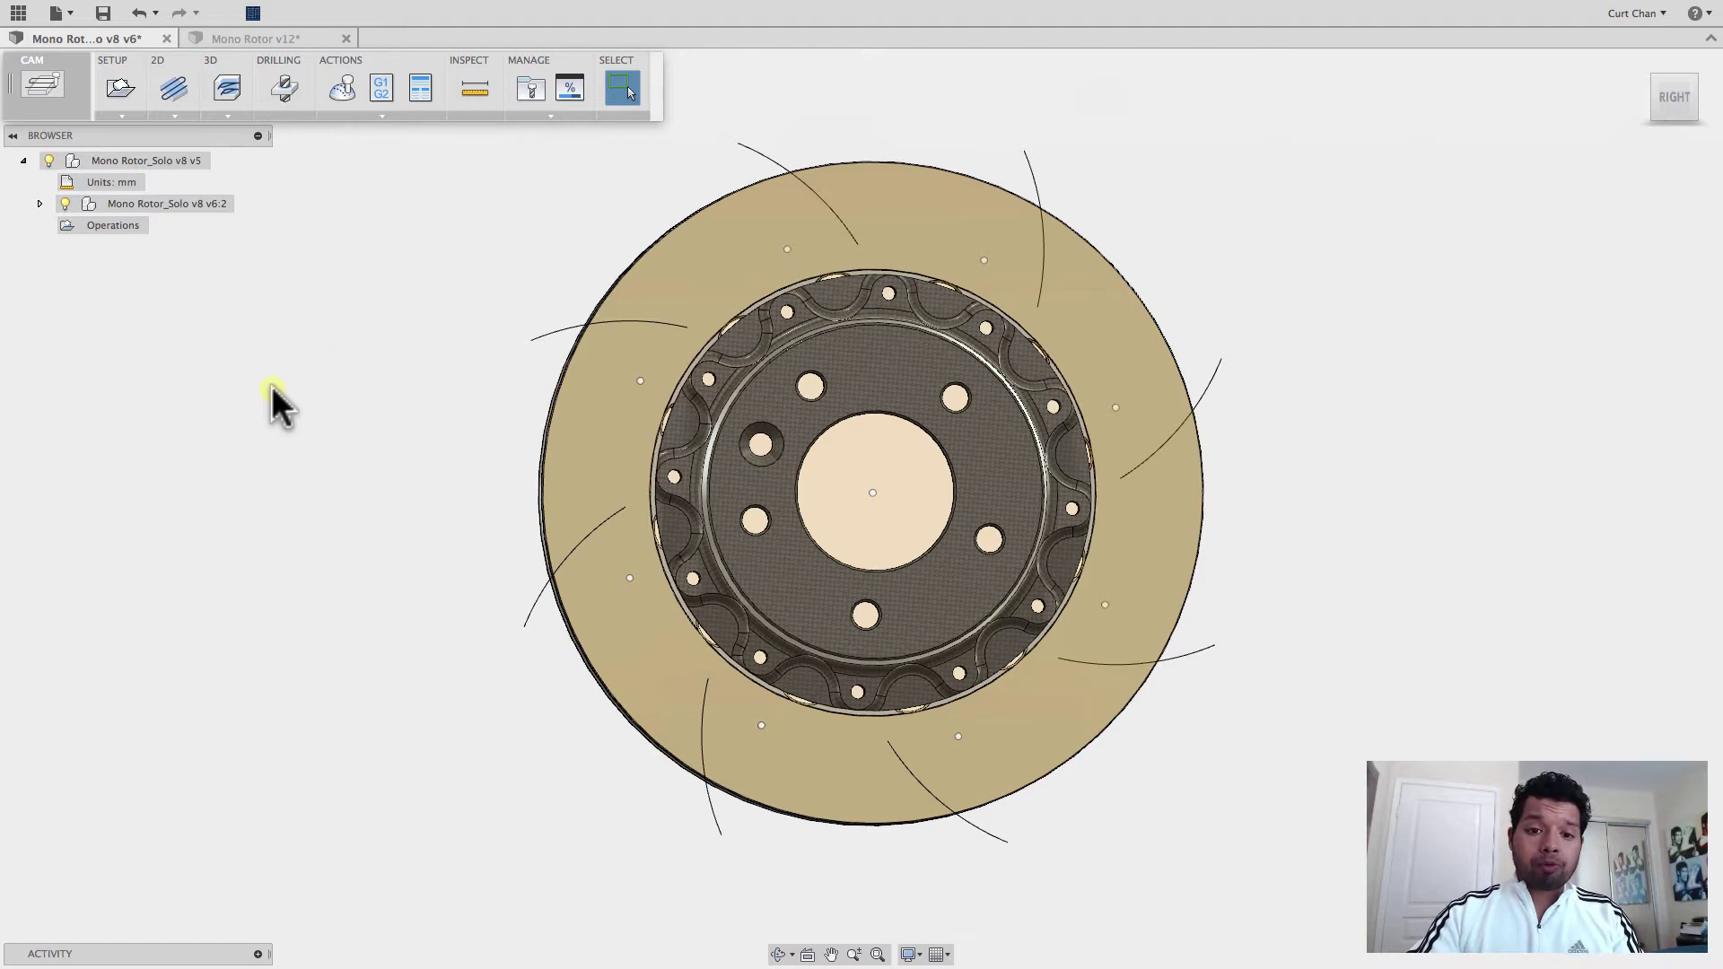
middle_click_drag(342, 383, 406, 425, "shift")
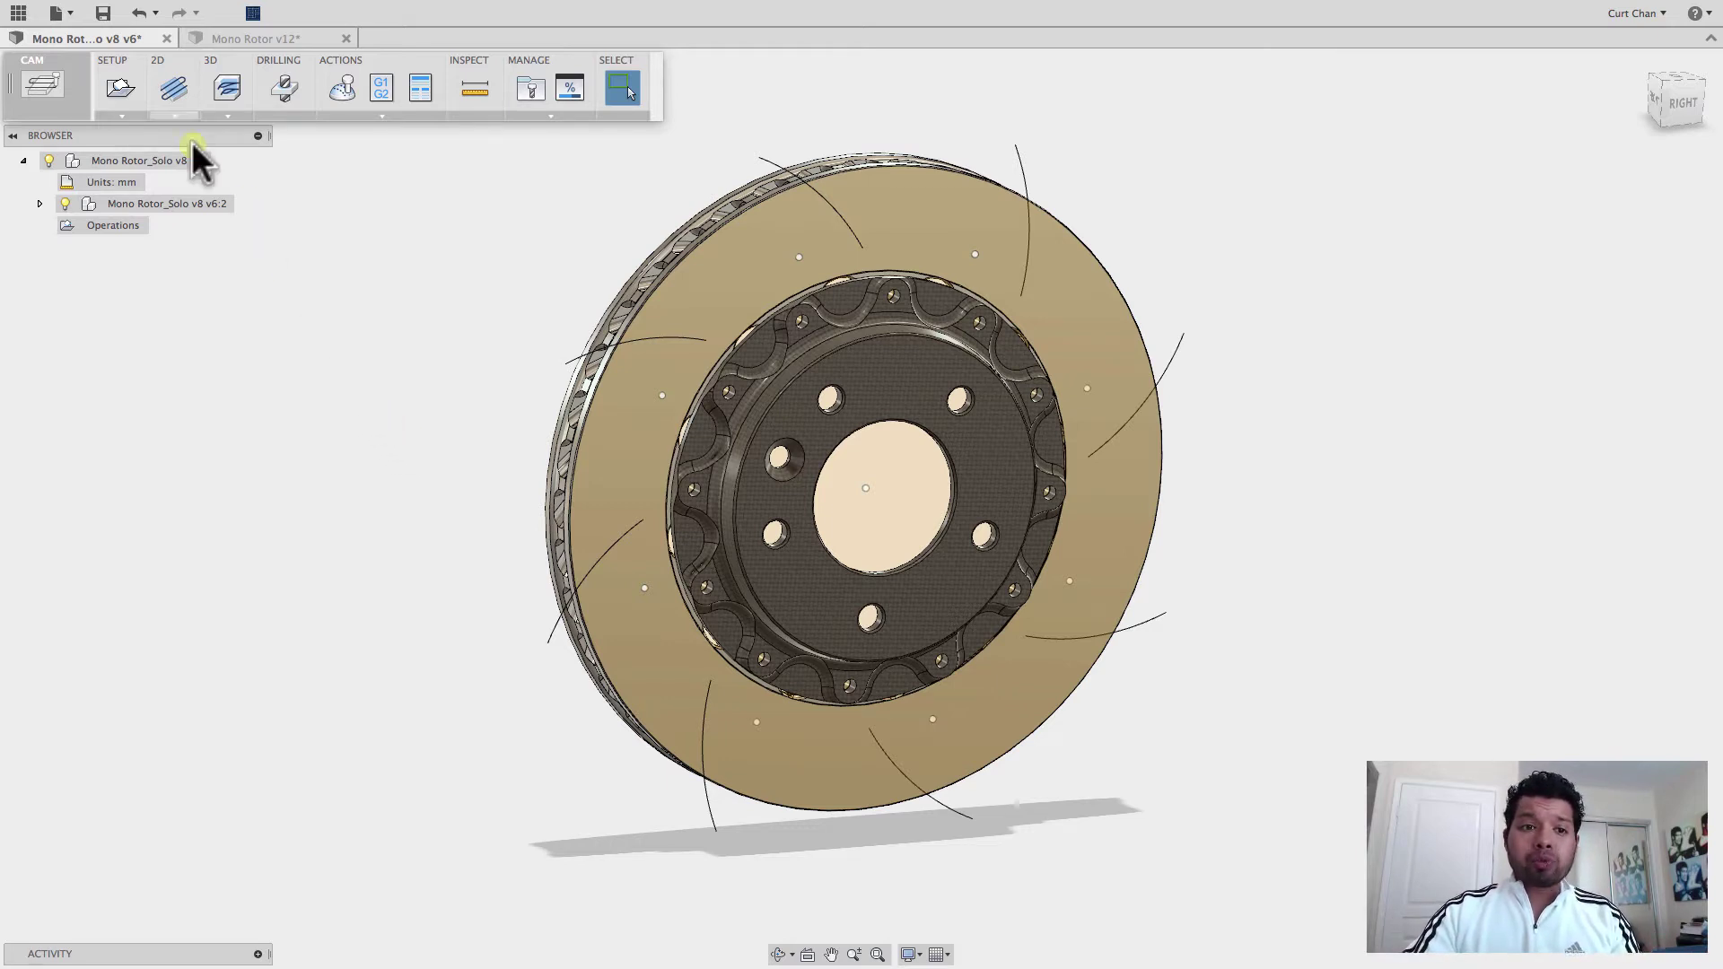
Create a new setup with the rotor body as model and Z axis from the rotor face.
left_click(118, 87)
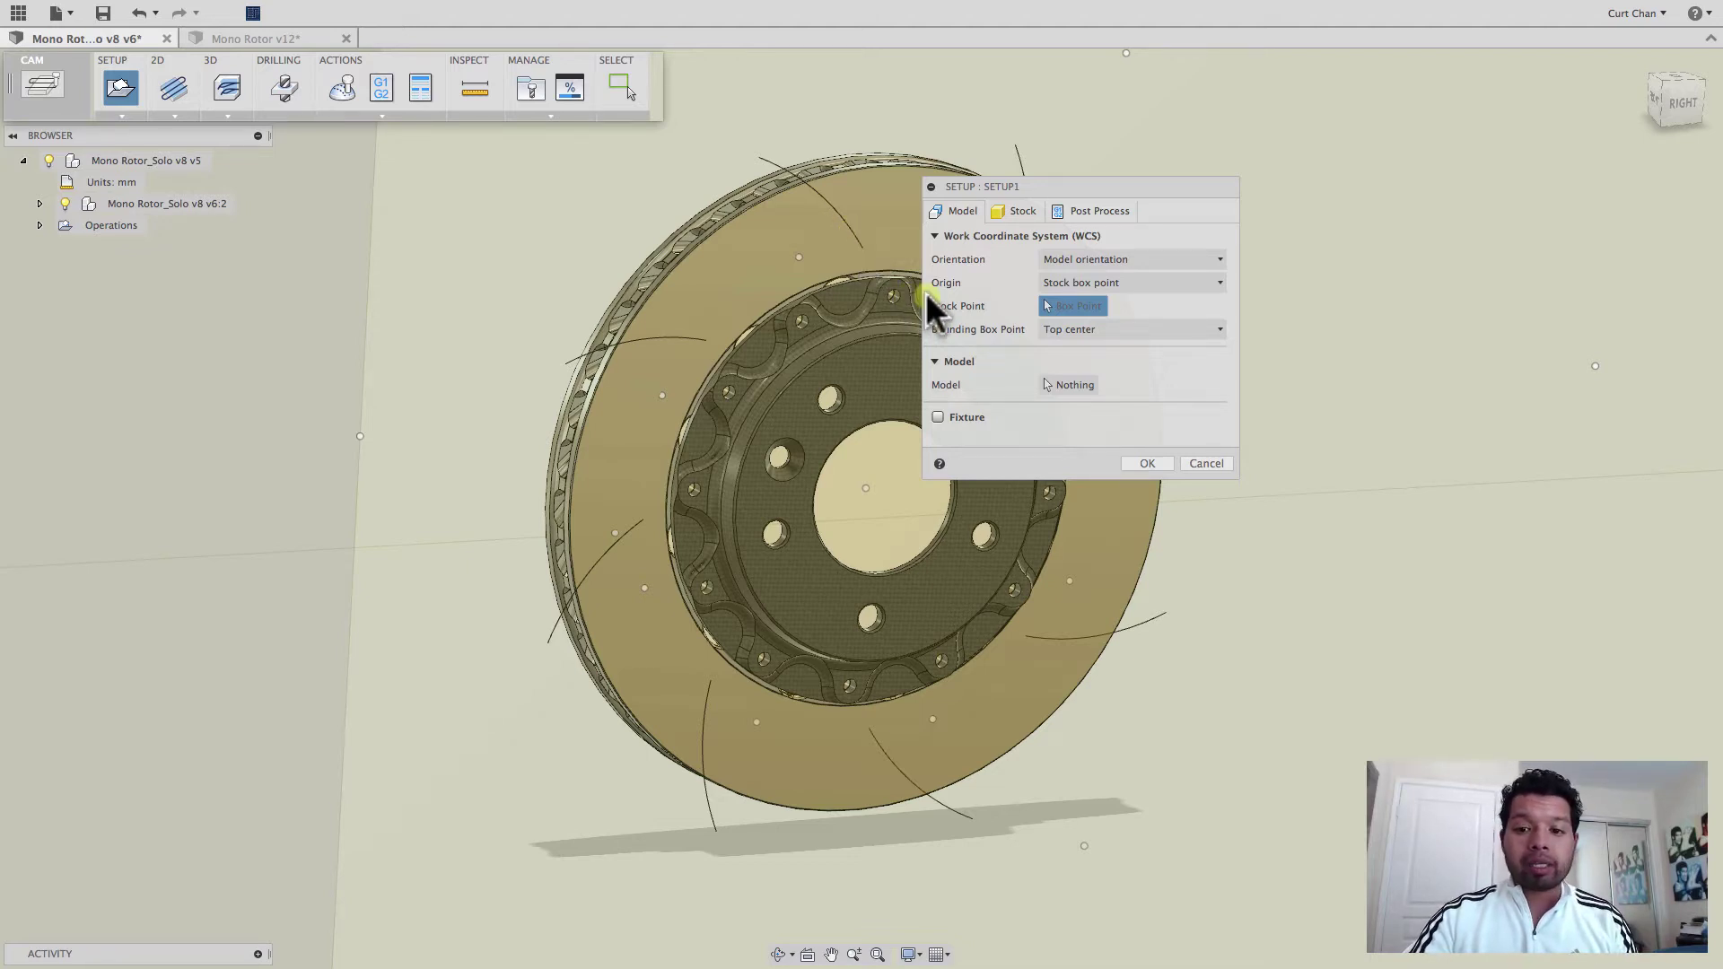
left_click(1063, 384)
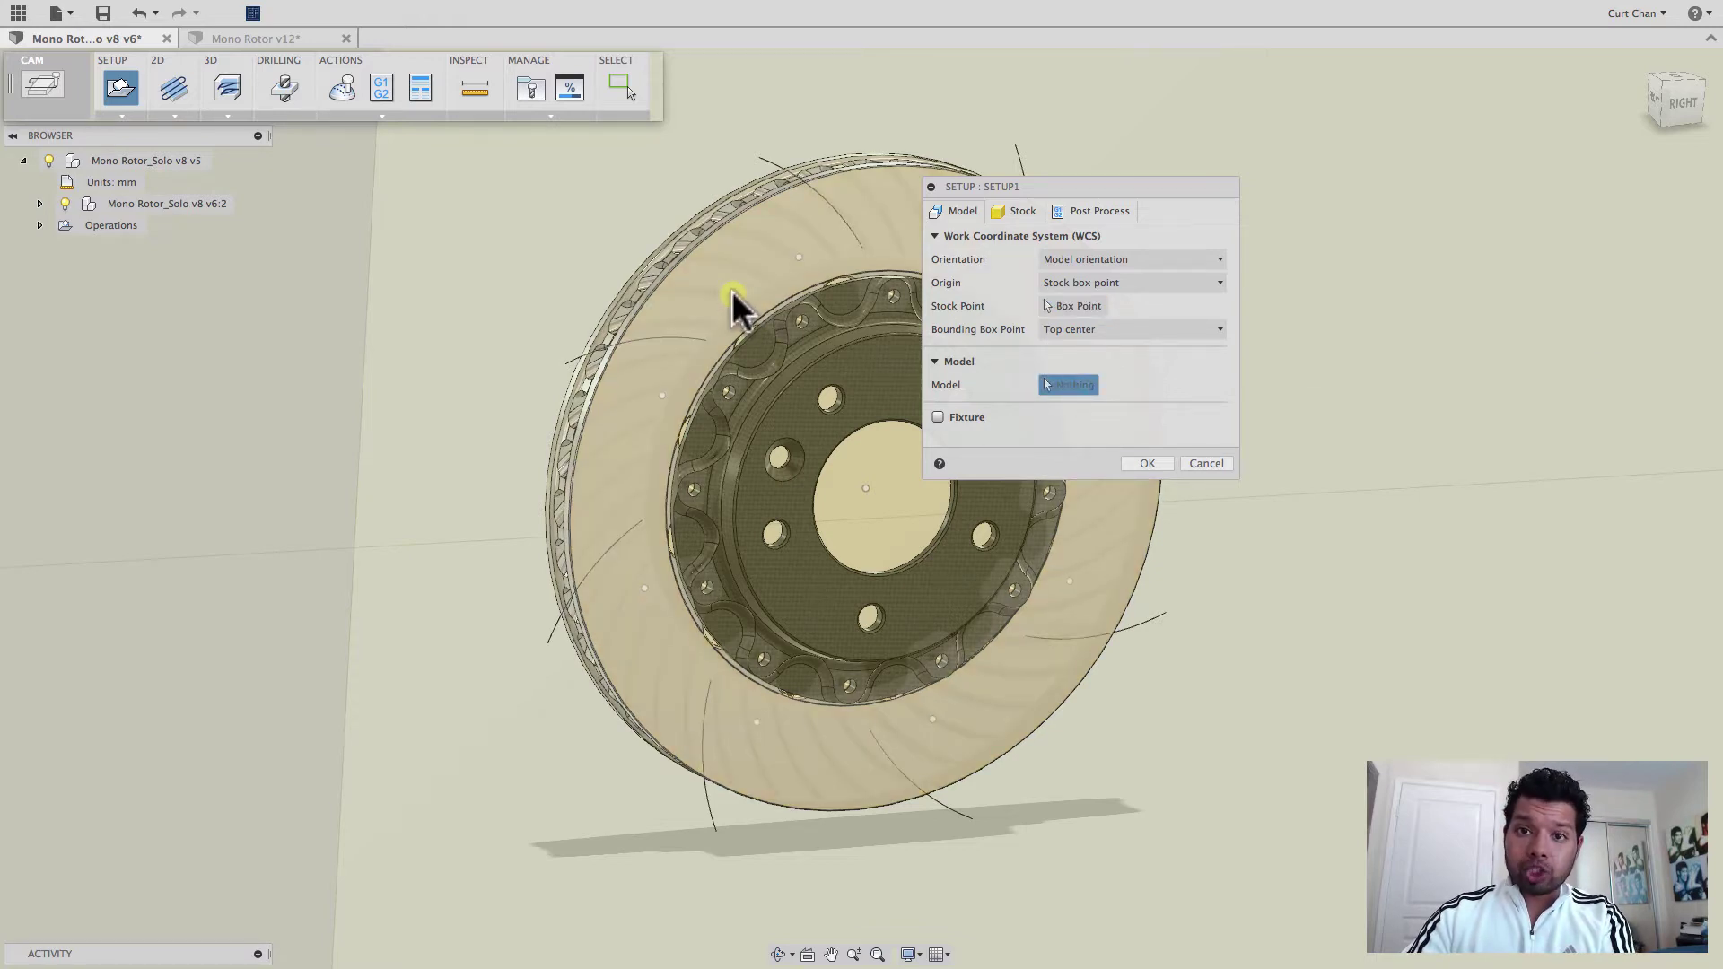
left_click(731, 289)
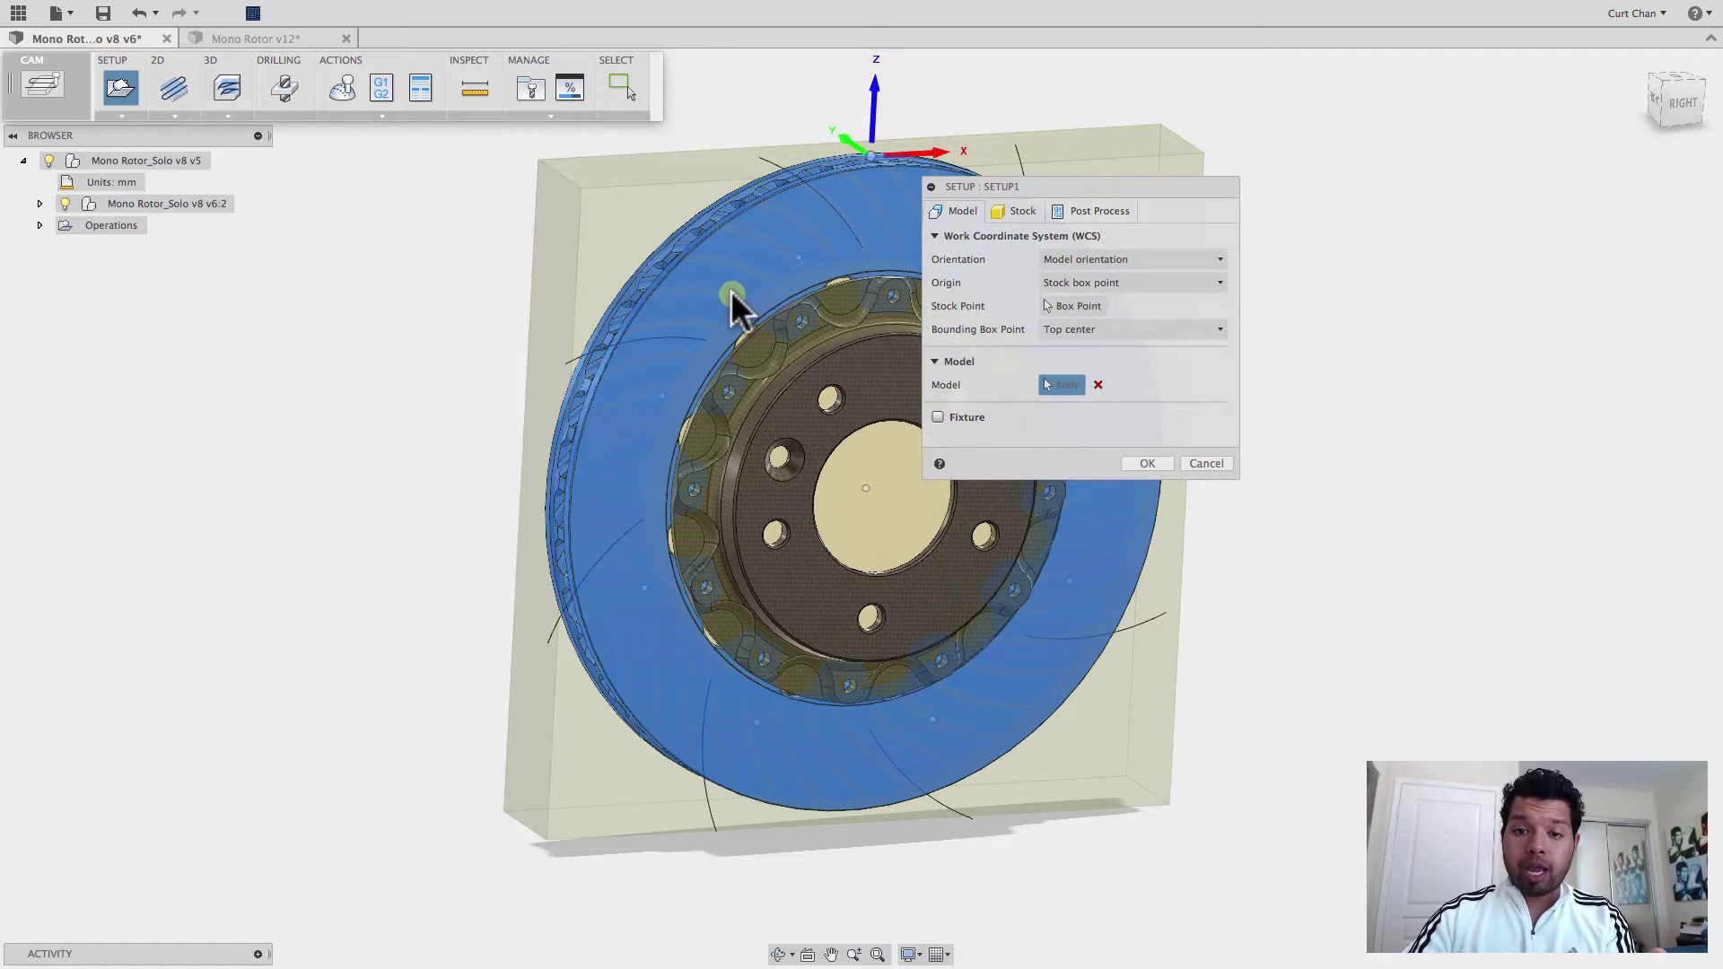
scroll(730, 289, "down", 2)
mouse_move(730, 305)
middle_mouse_down()
mouse_move(688, 290)
mouse_move(703, 315)
mouse_move(673, 261)
mouse_move(716, 298)
middle_mouse_up()
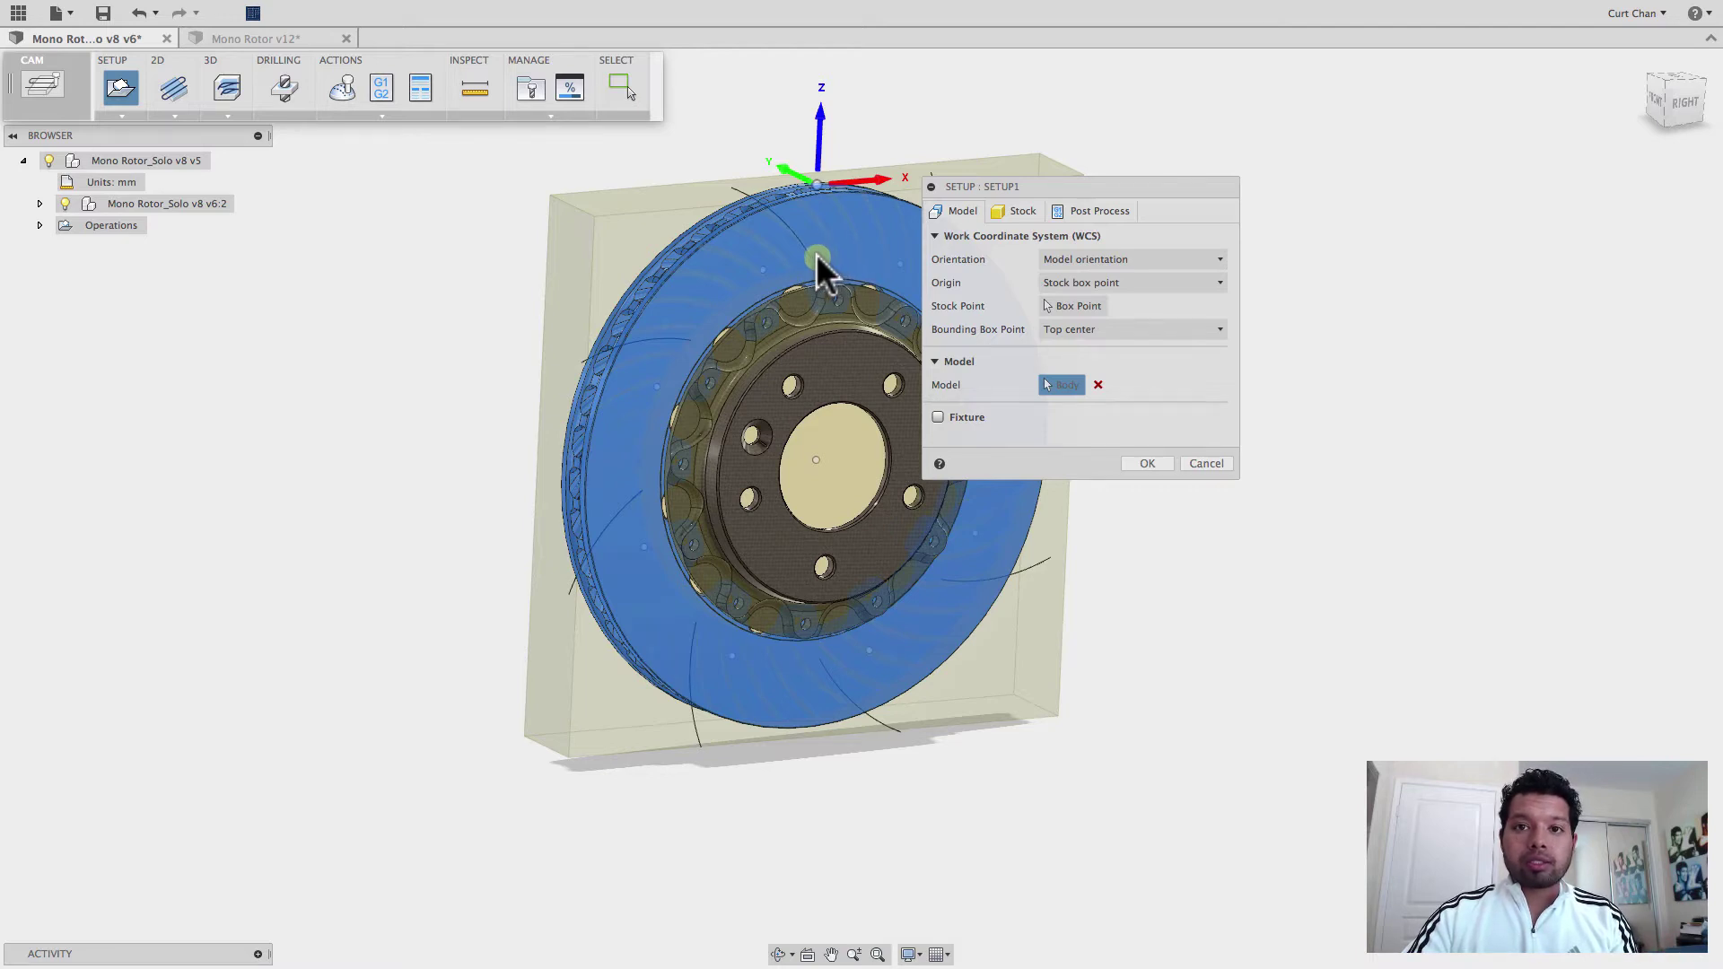
left_click(820, 159)
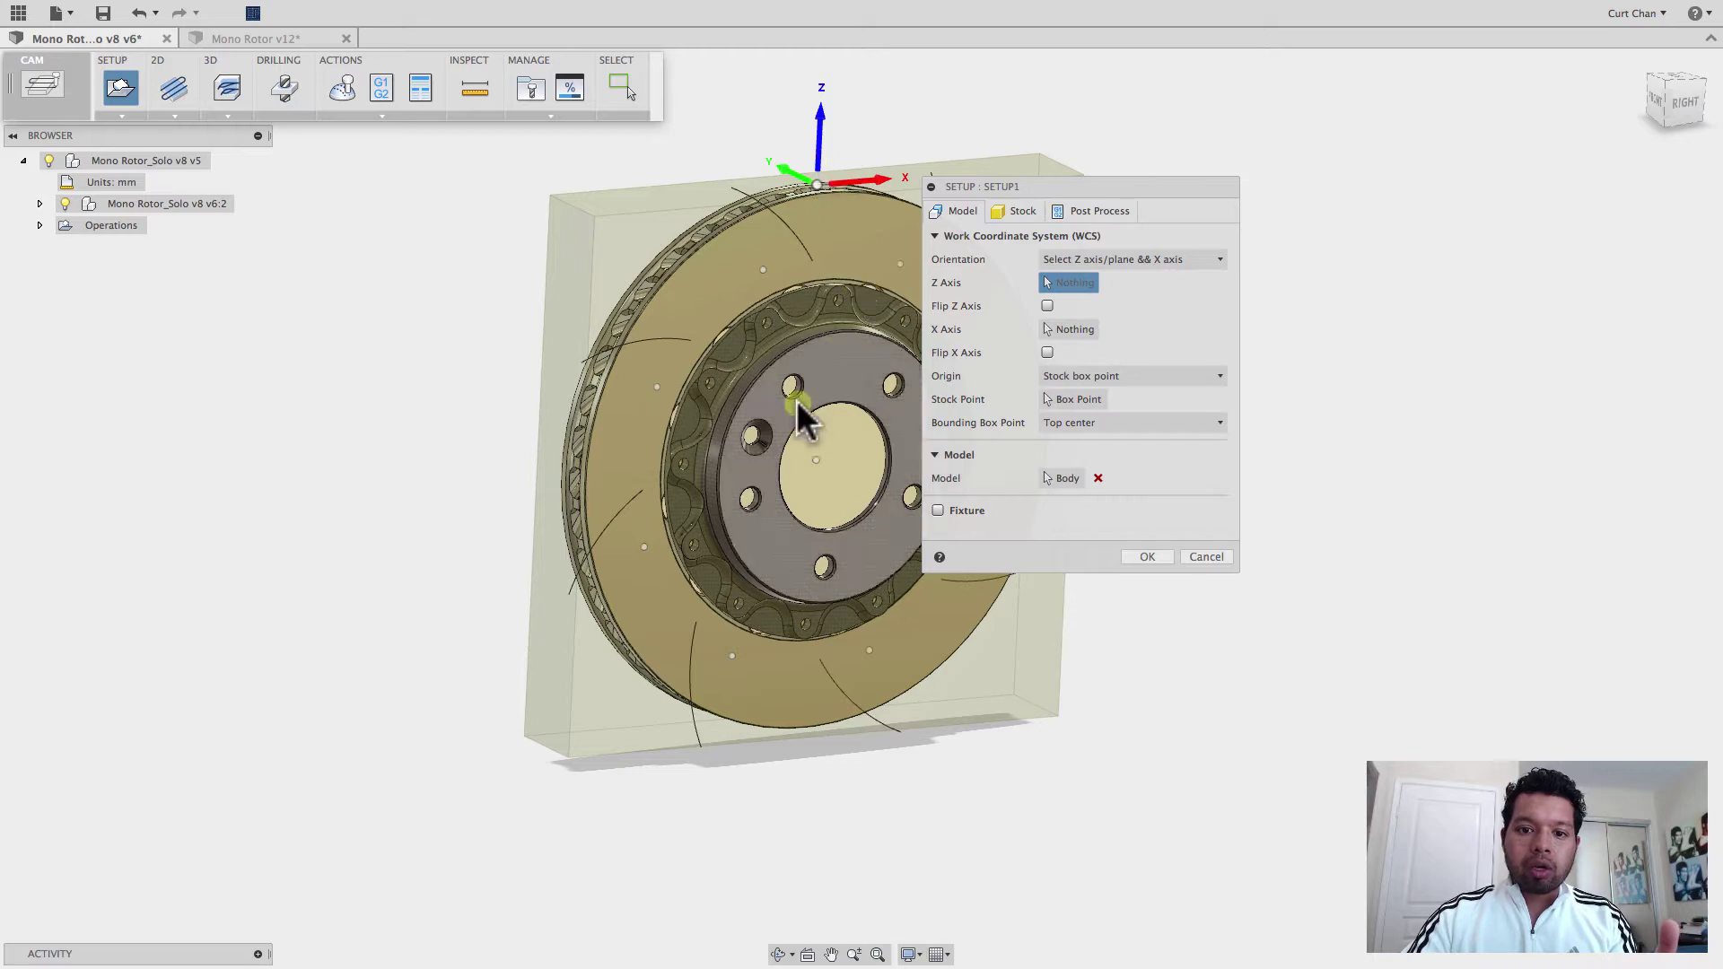
left_click(651, 400)
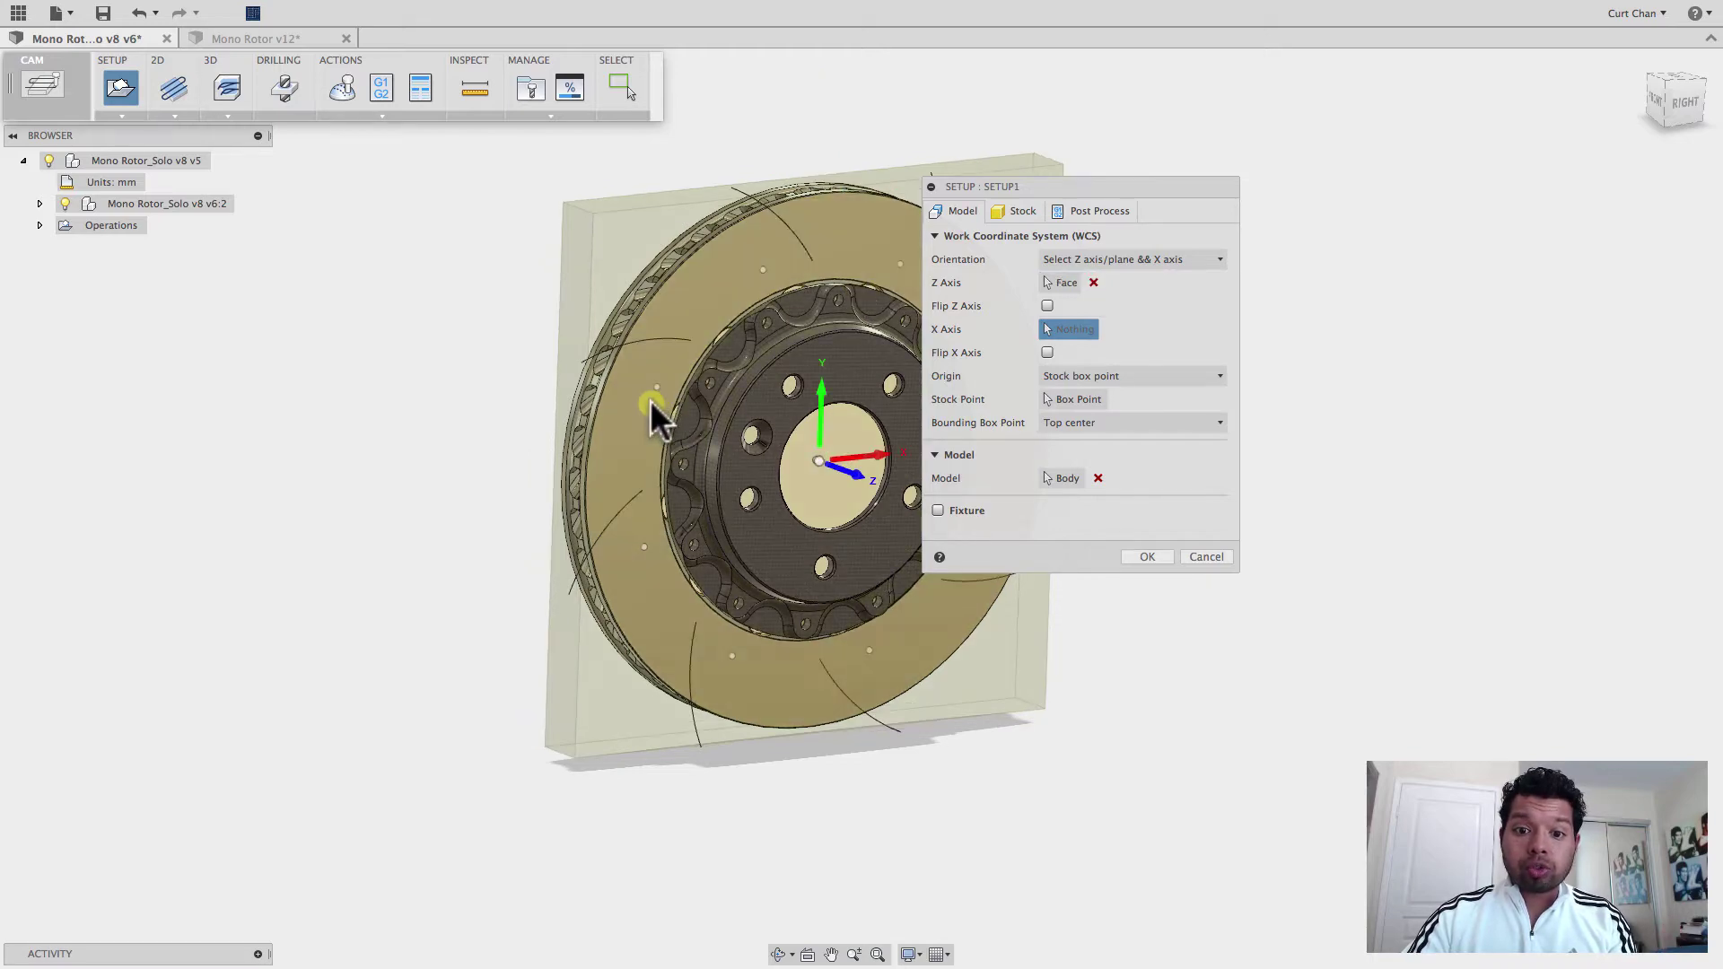
middle_click_drag(664, 417, 538, 247, "shift")
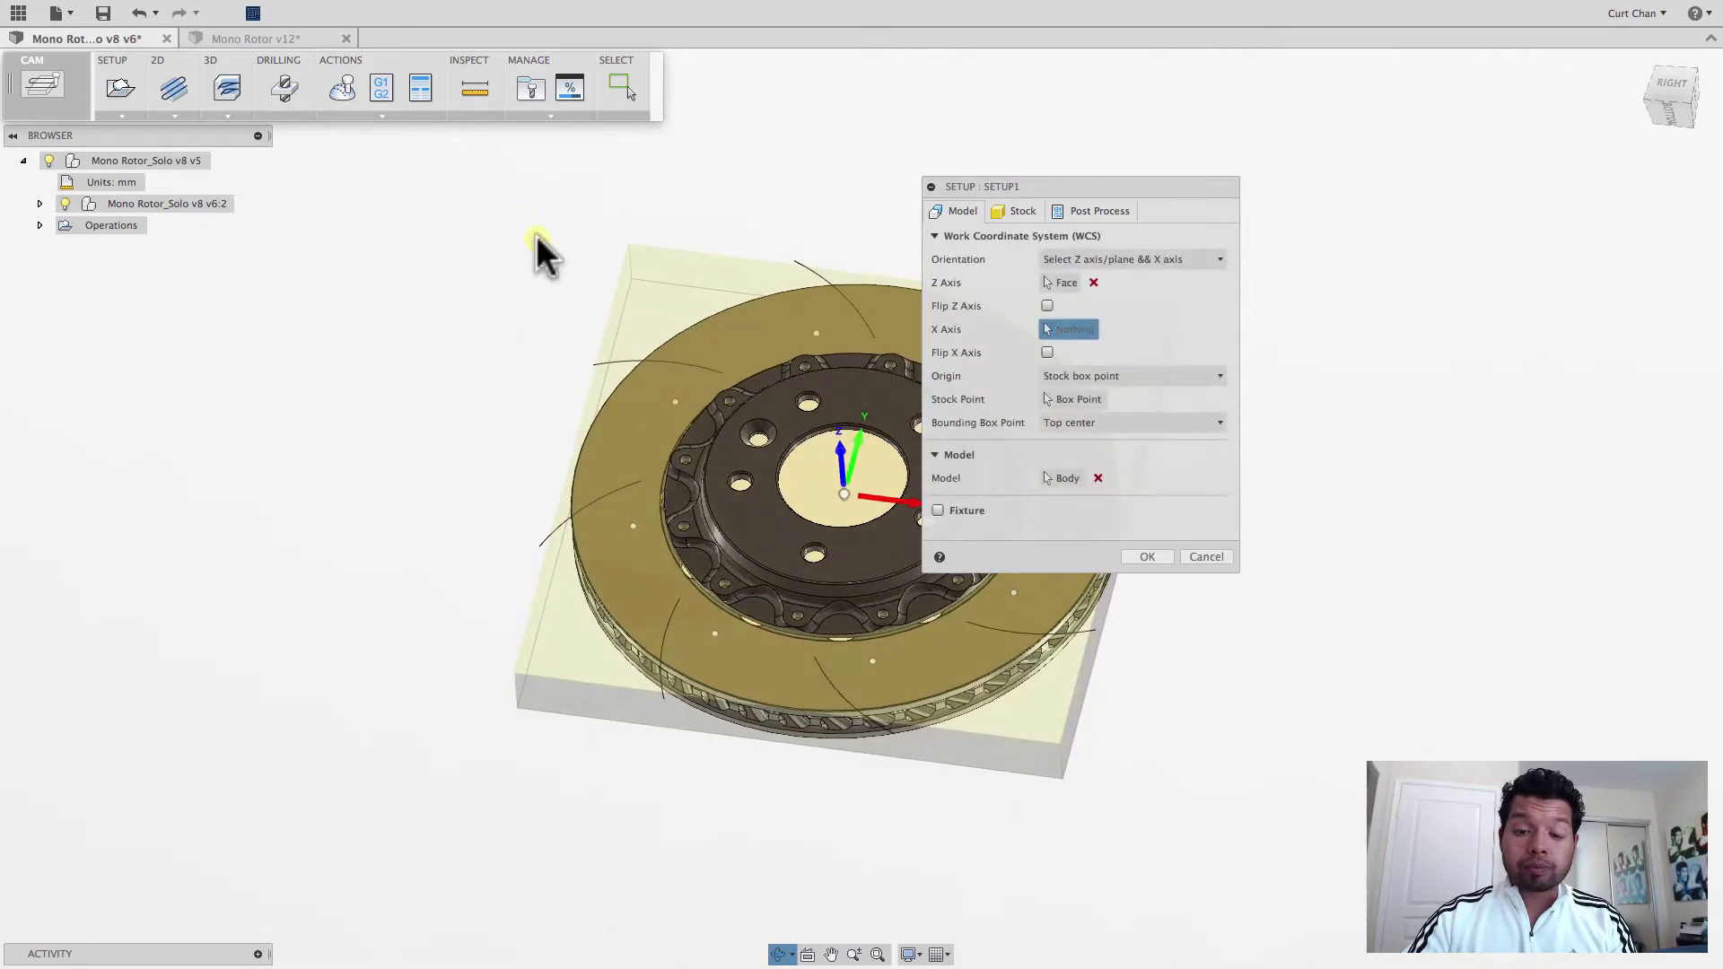
Set the setup stock From solid using the brake disc's Body1, giving 295×295×24.1 mm stock.
left_click(1017, 214)
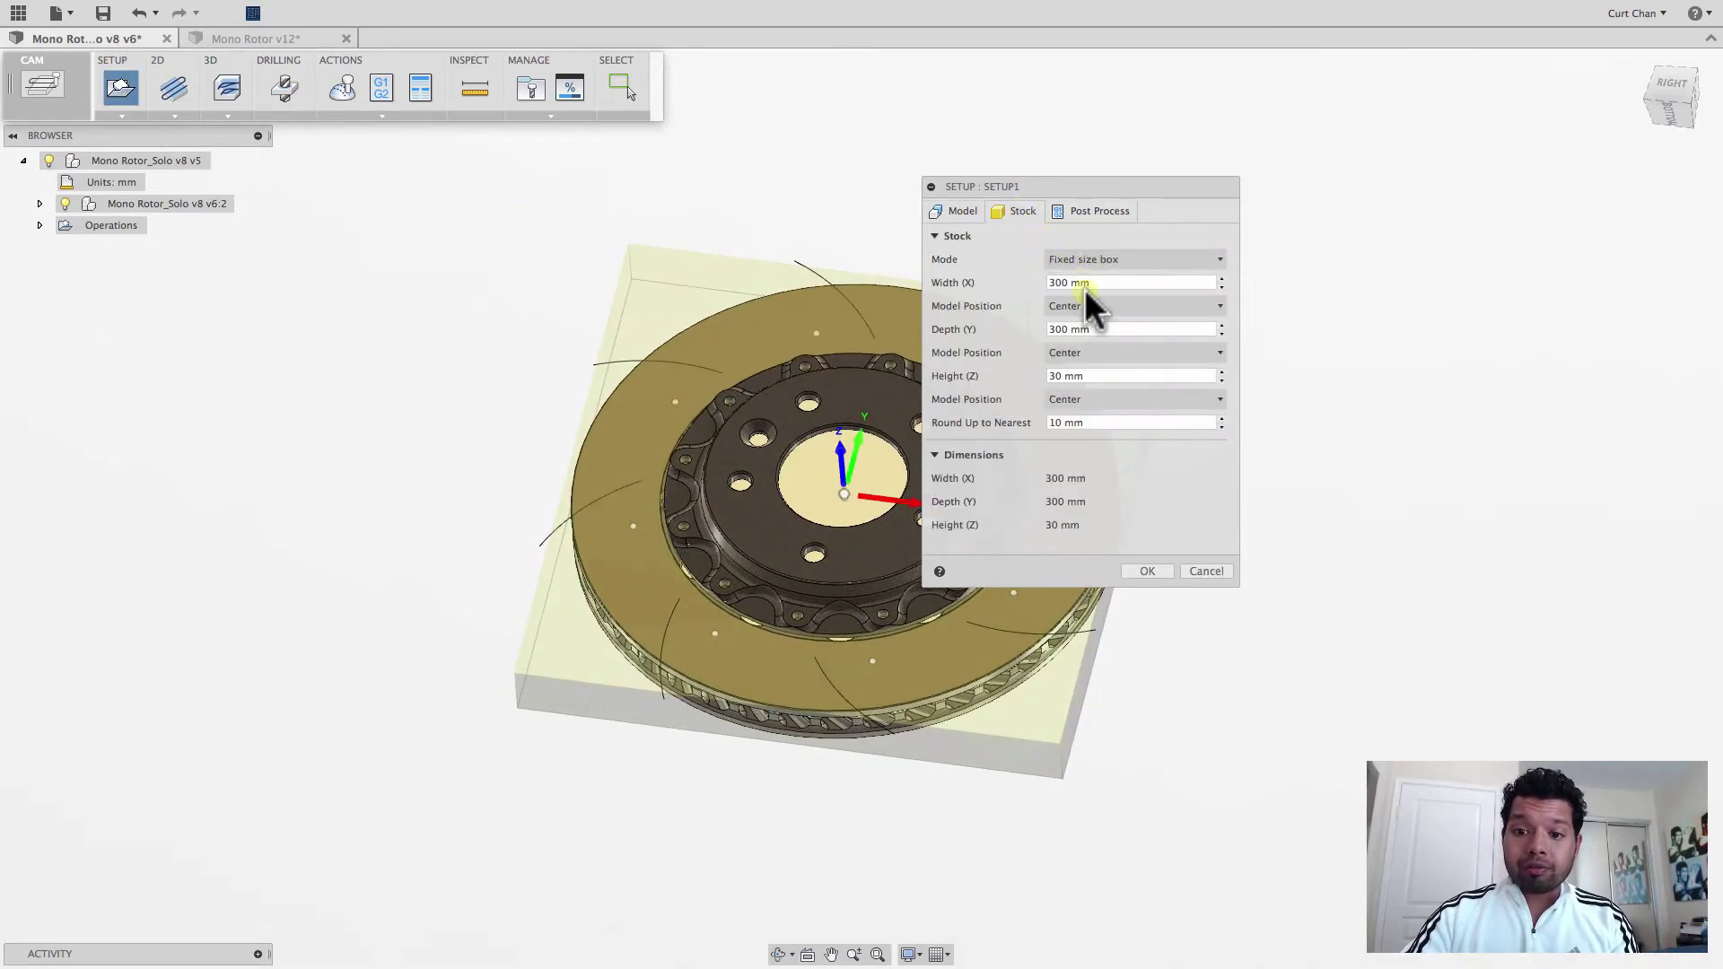
left_click(1093, 261)
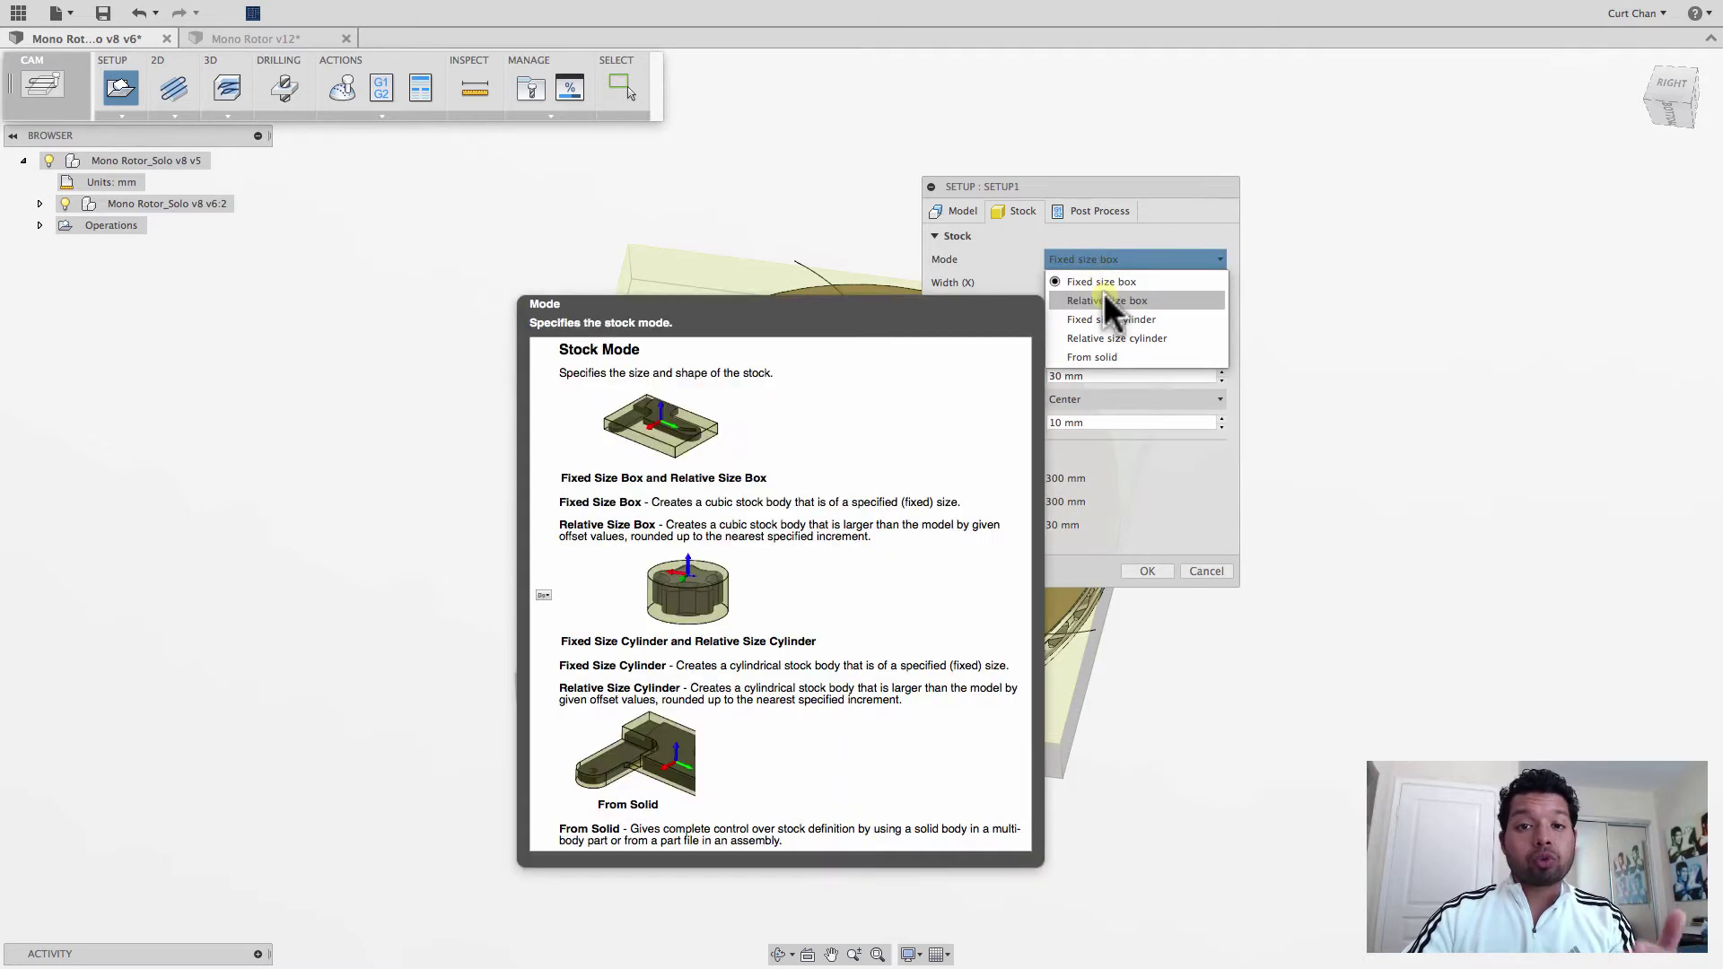
left_click(1017, 259)
left_click(1082, 259)
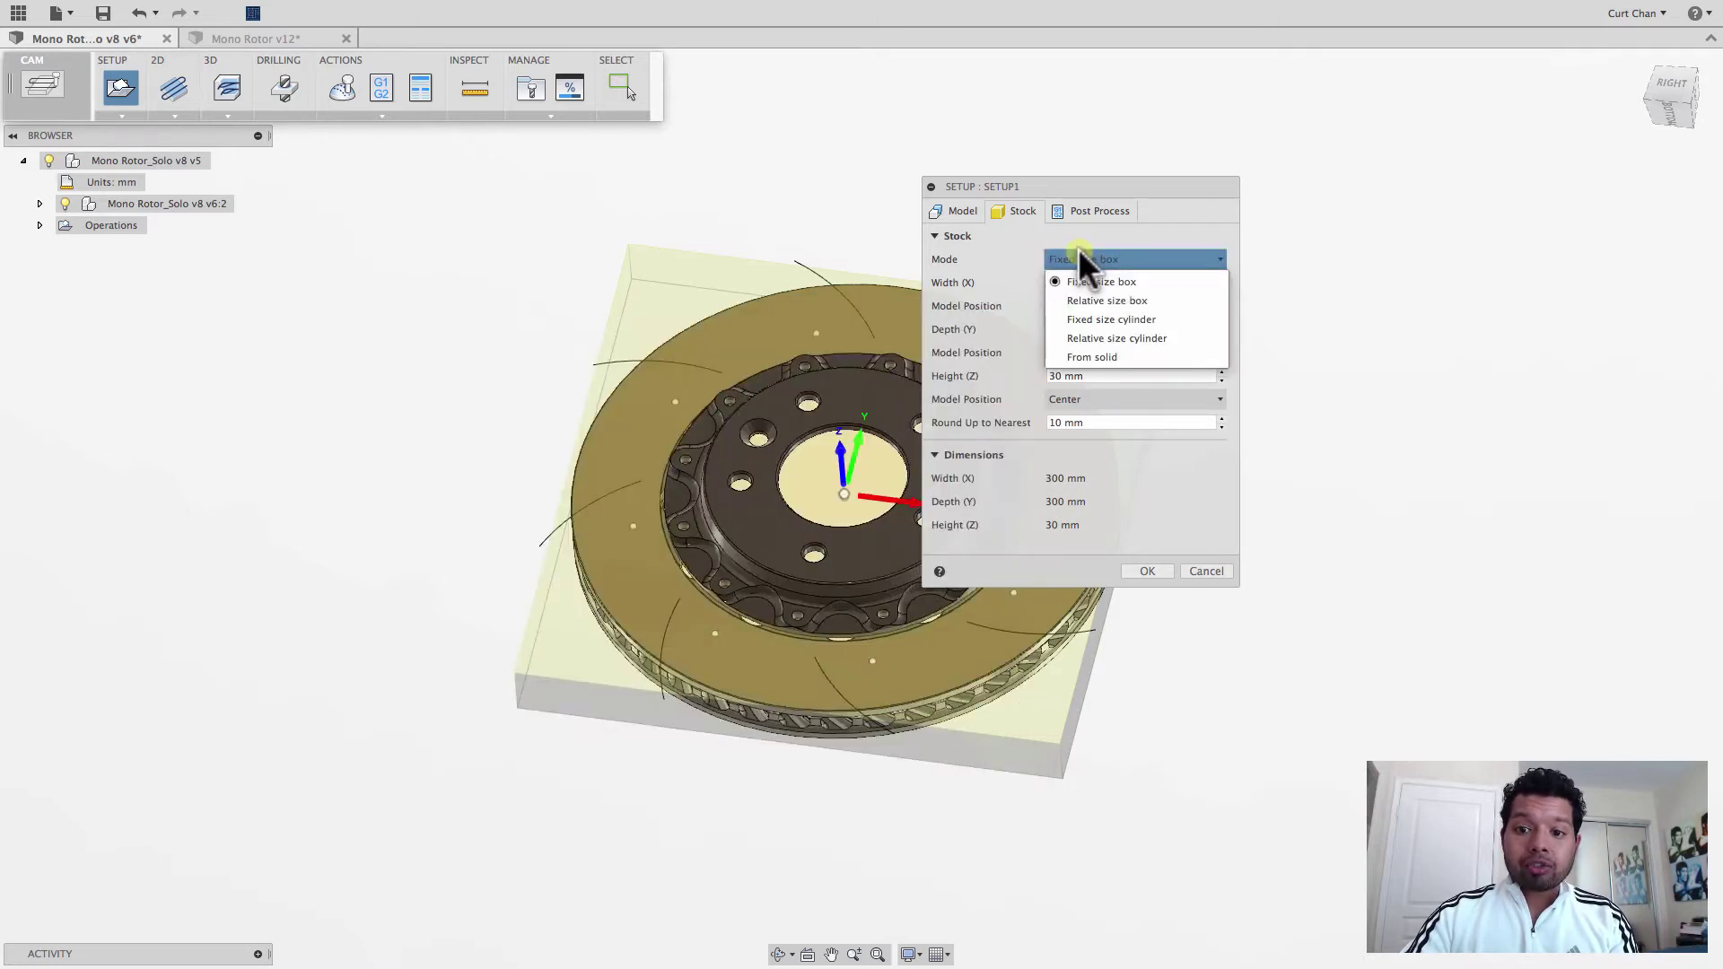
left_click(1093, 356)
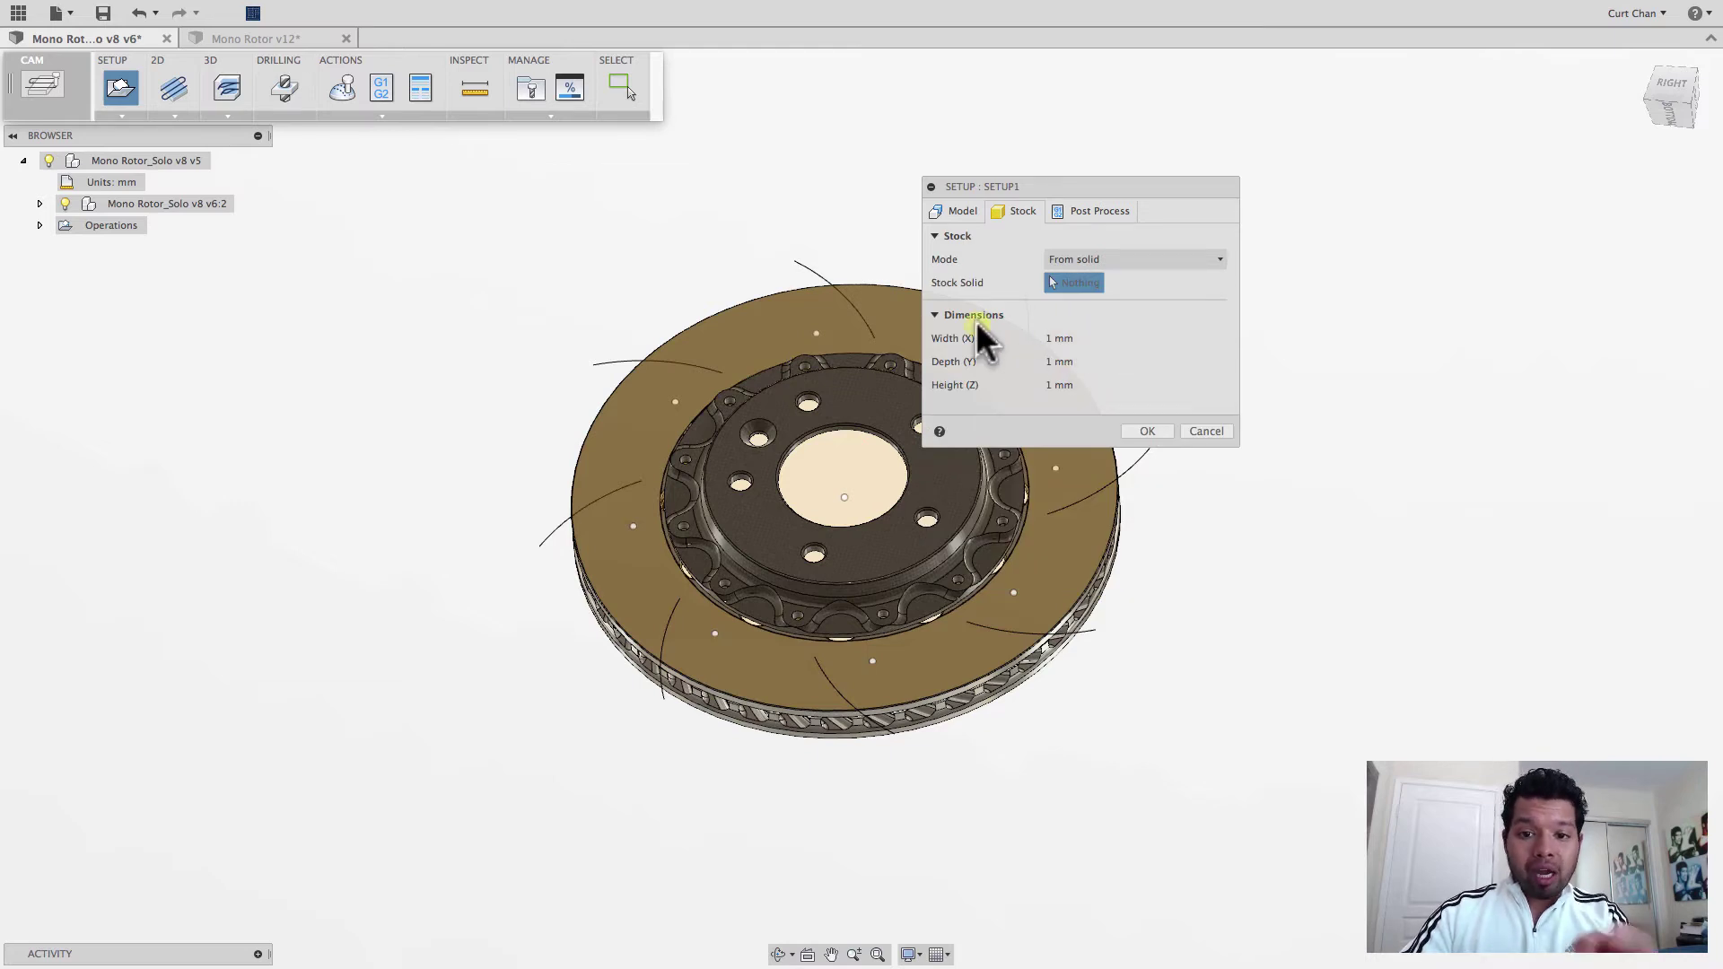
left_click(40, 204)
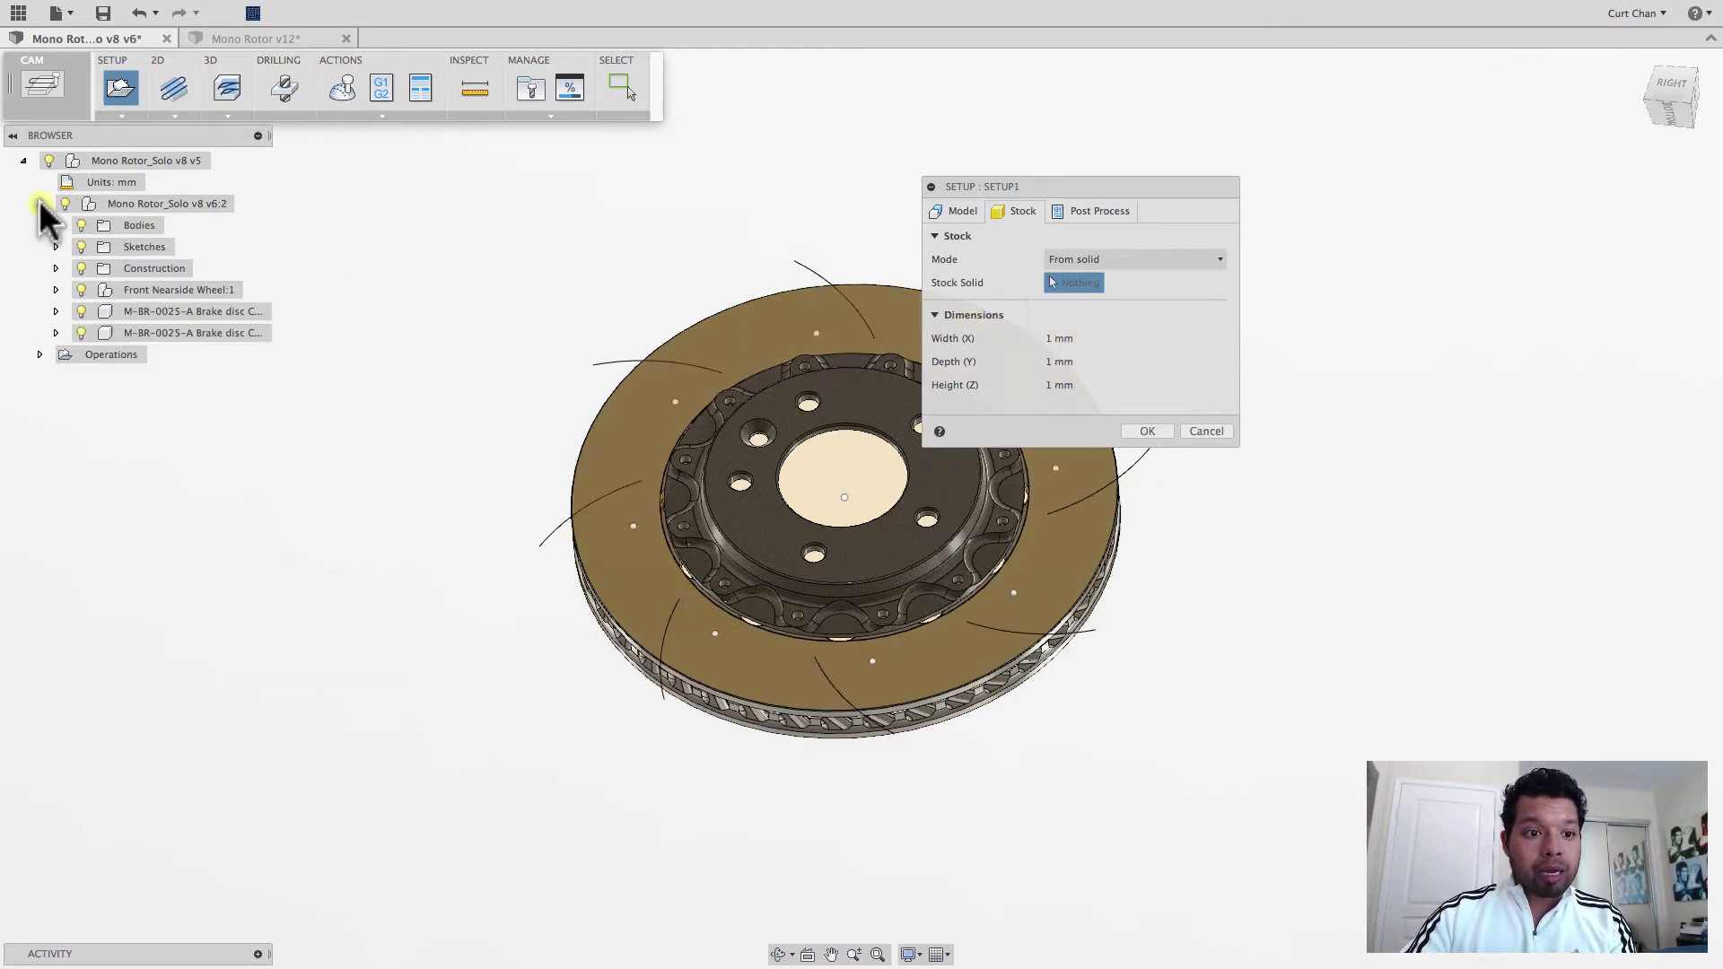
left_click(56, 332)
left_click(72, 353)
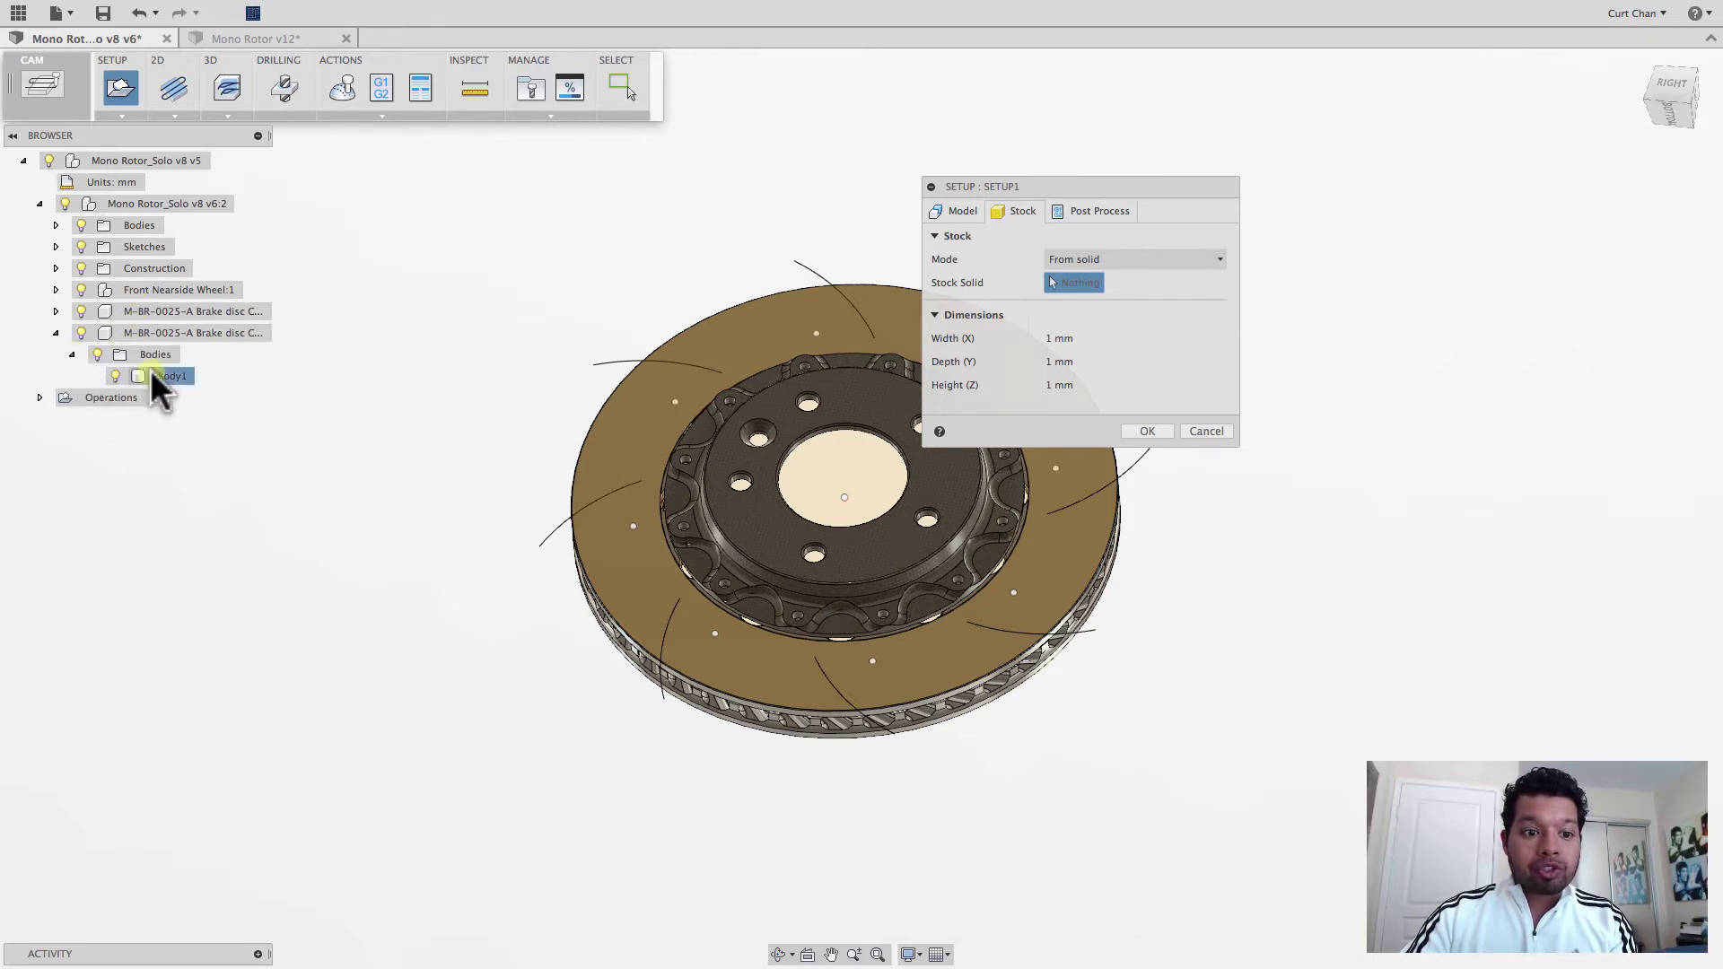
left_click(153, 375)
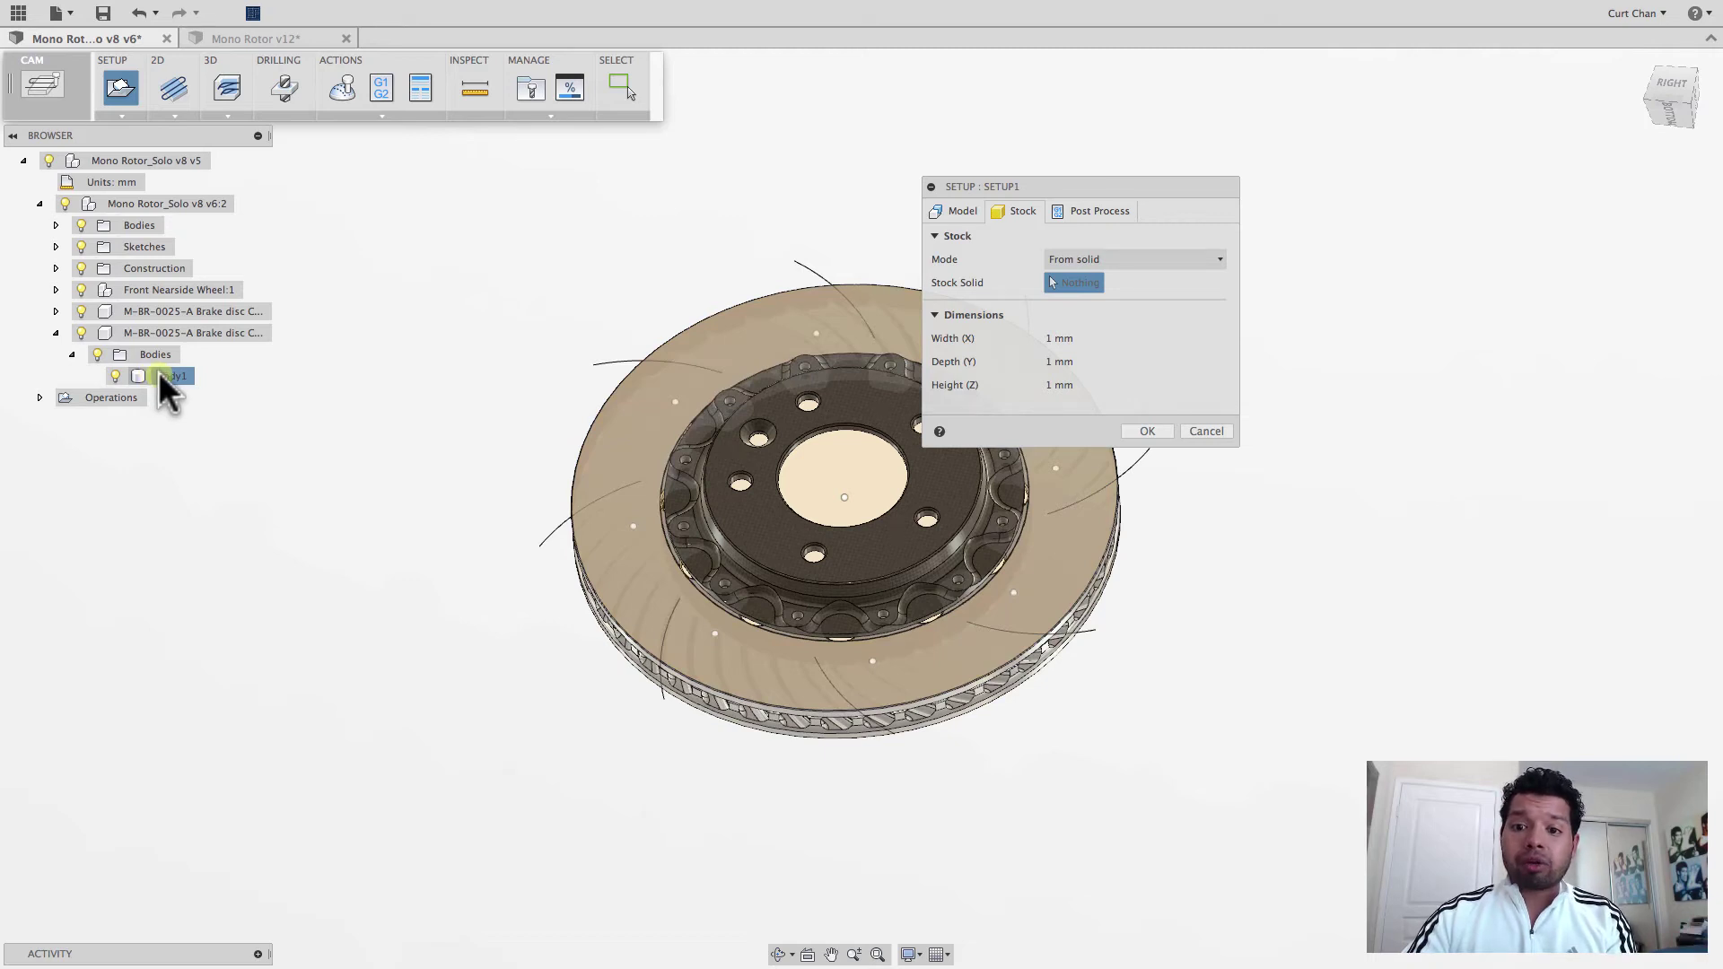
left_click(912, 374)
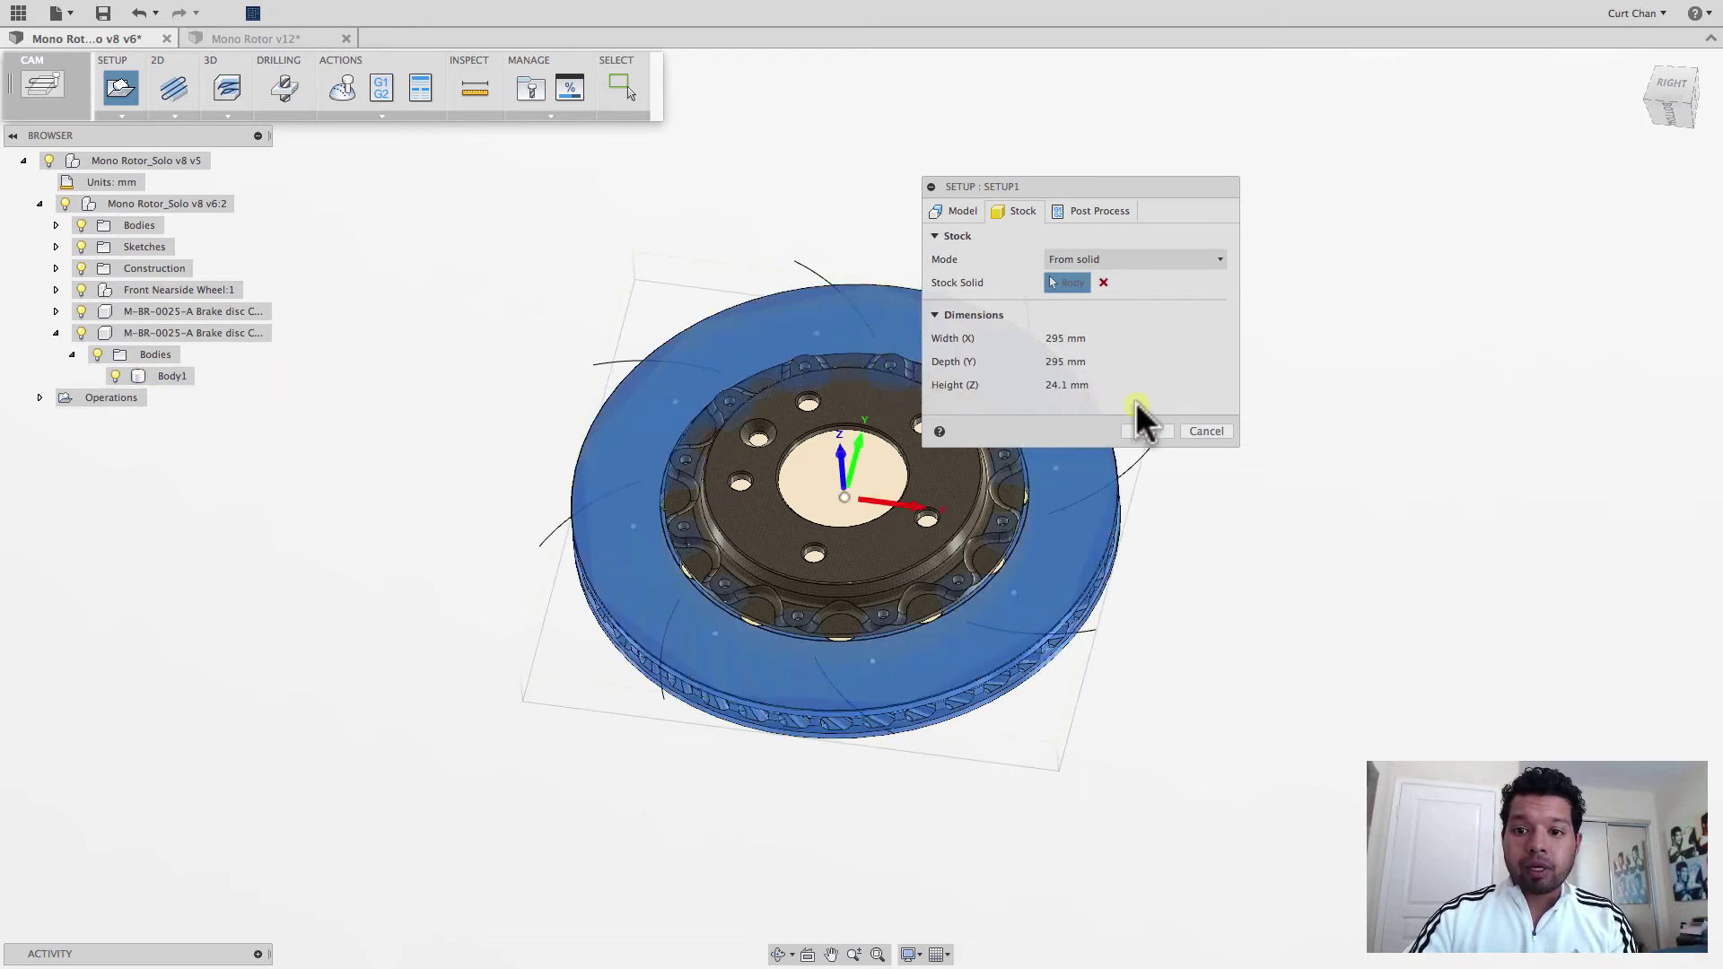
left_click(1153, 430)
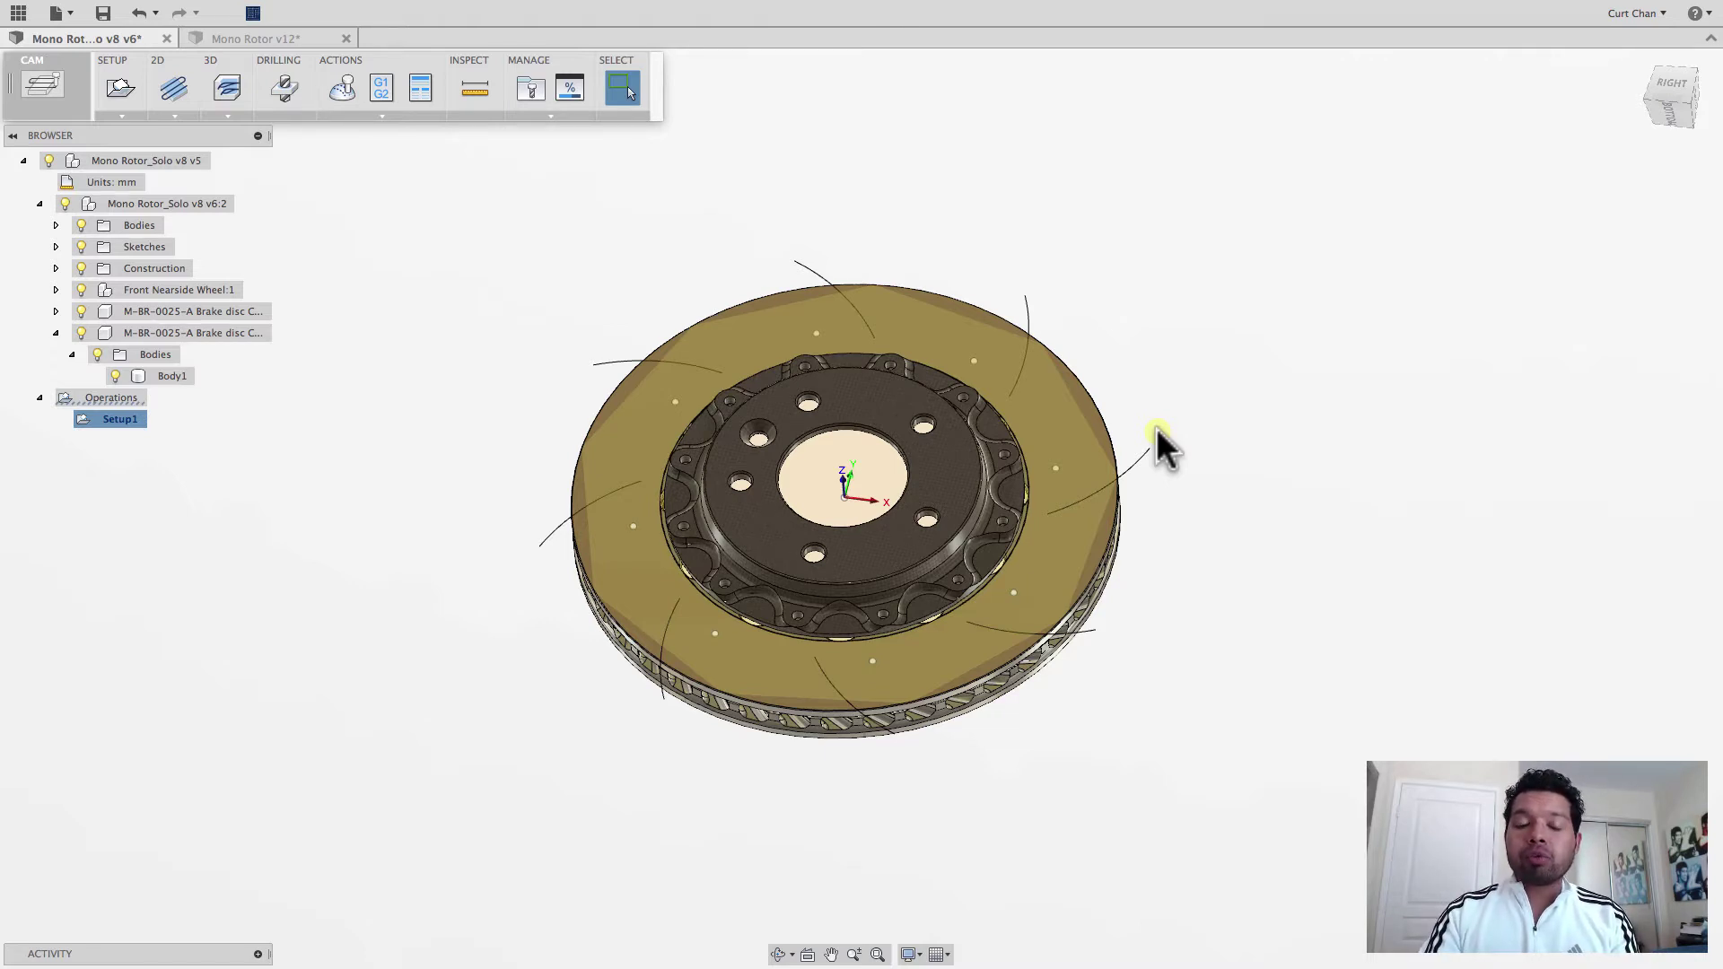
Start a Trace operation with the #3 Ø6 mm, 75 mm ball end mill.
left_click(170, 116)
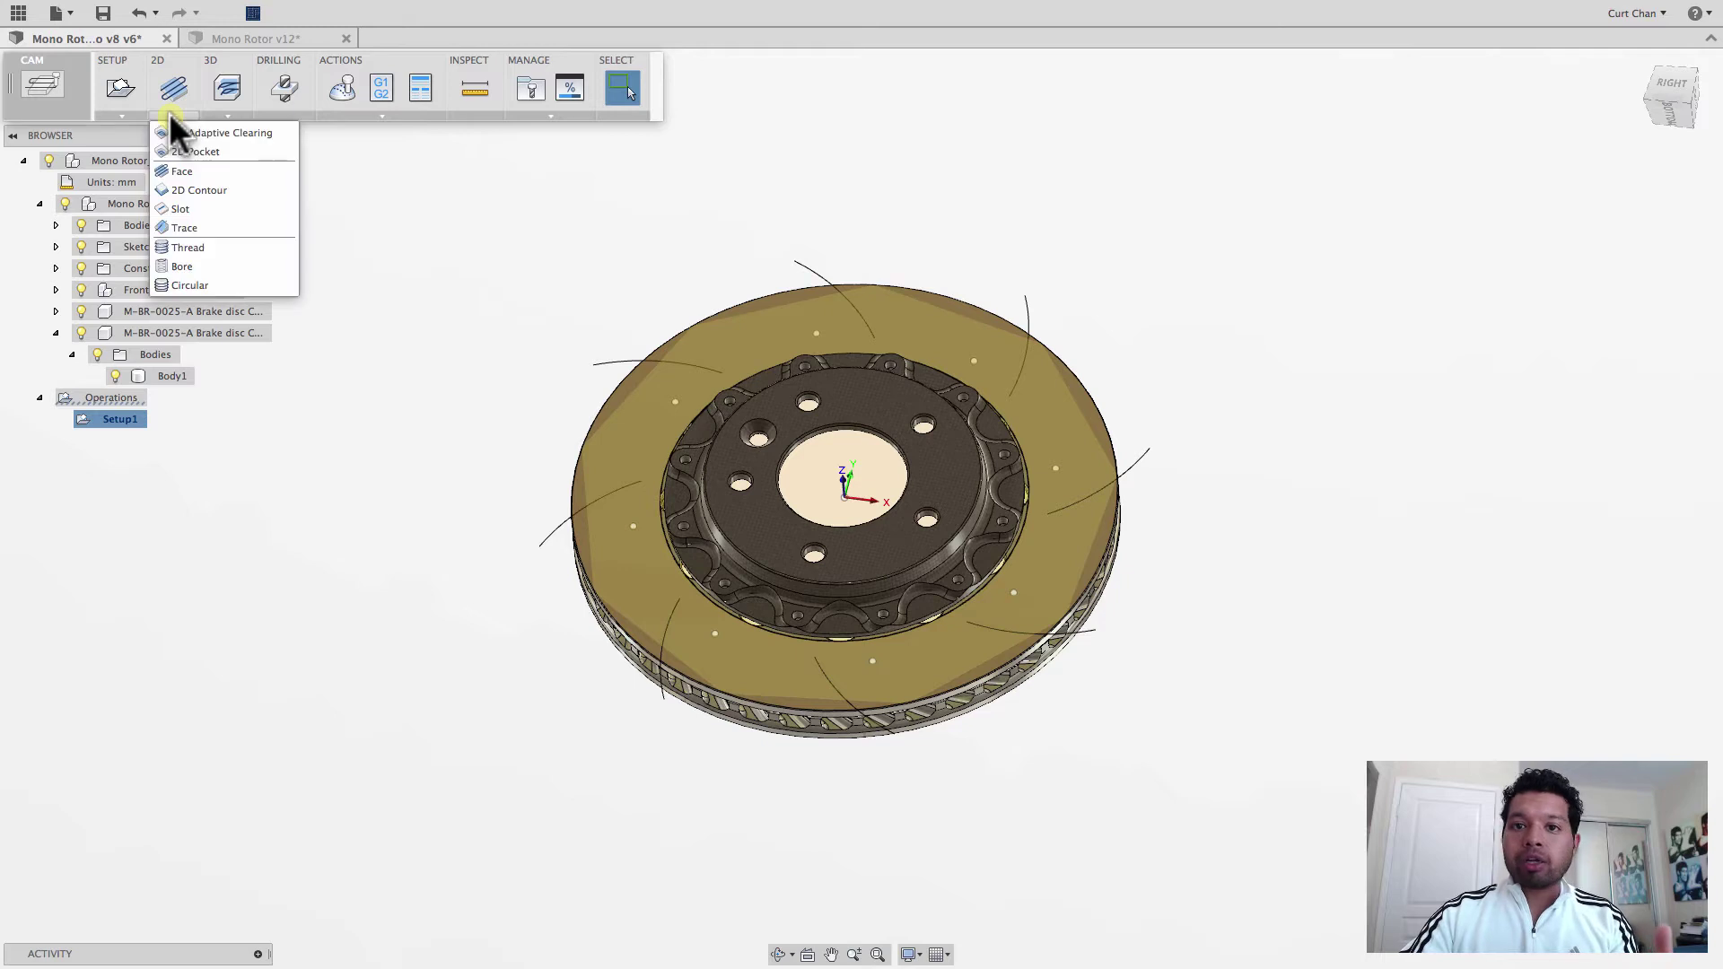
left_click(222, 230)
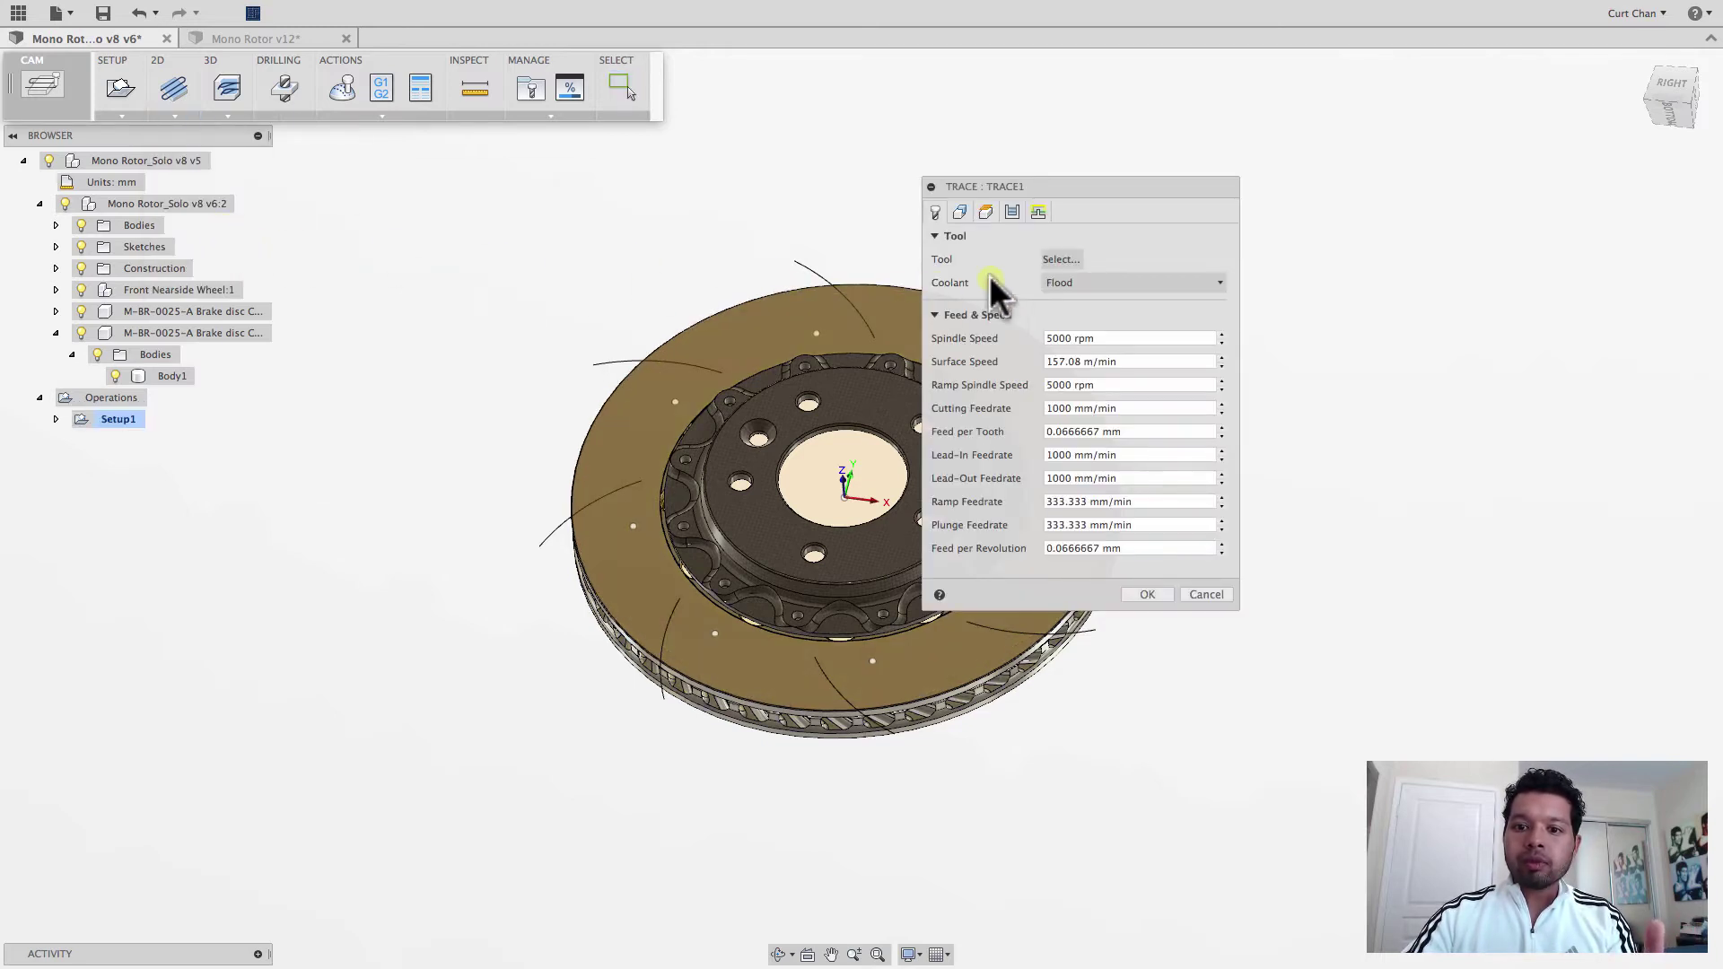
left_click(1059, 259)
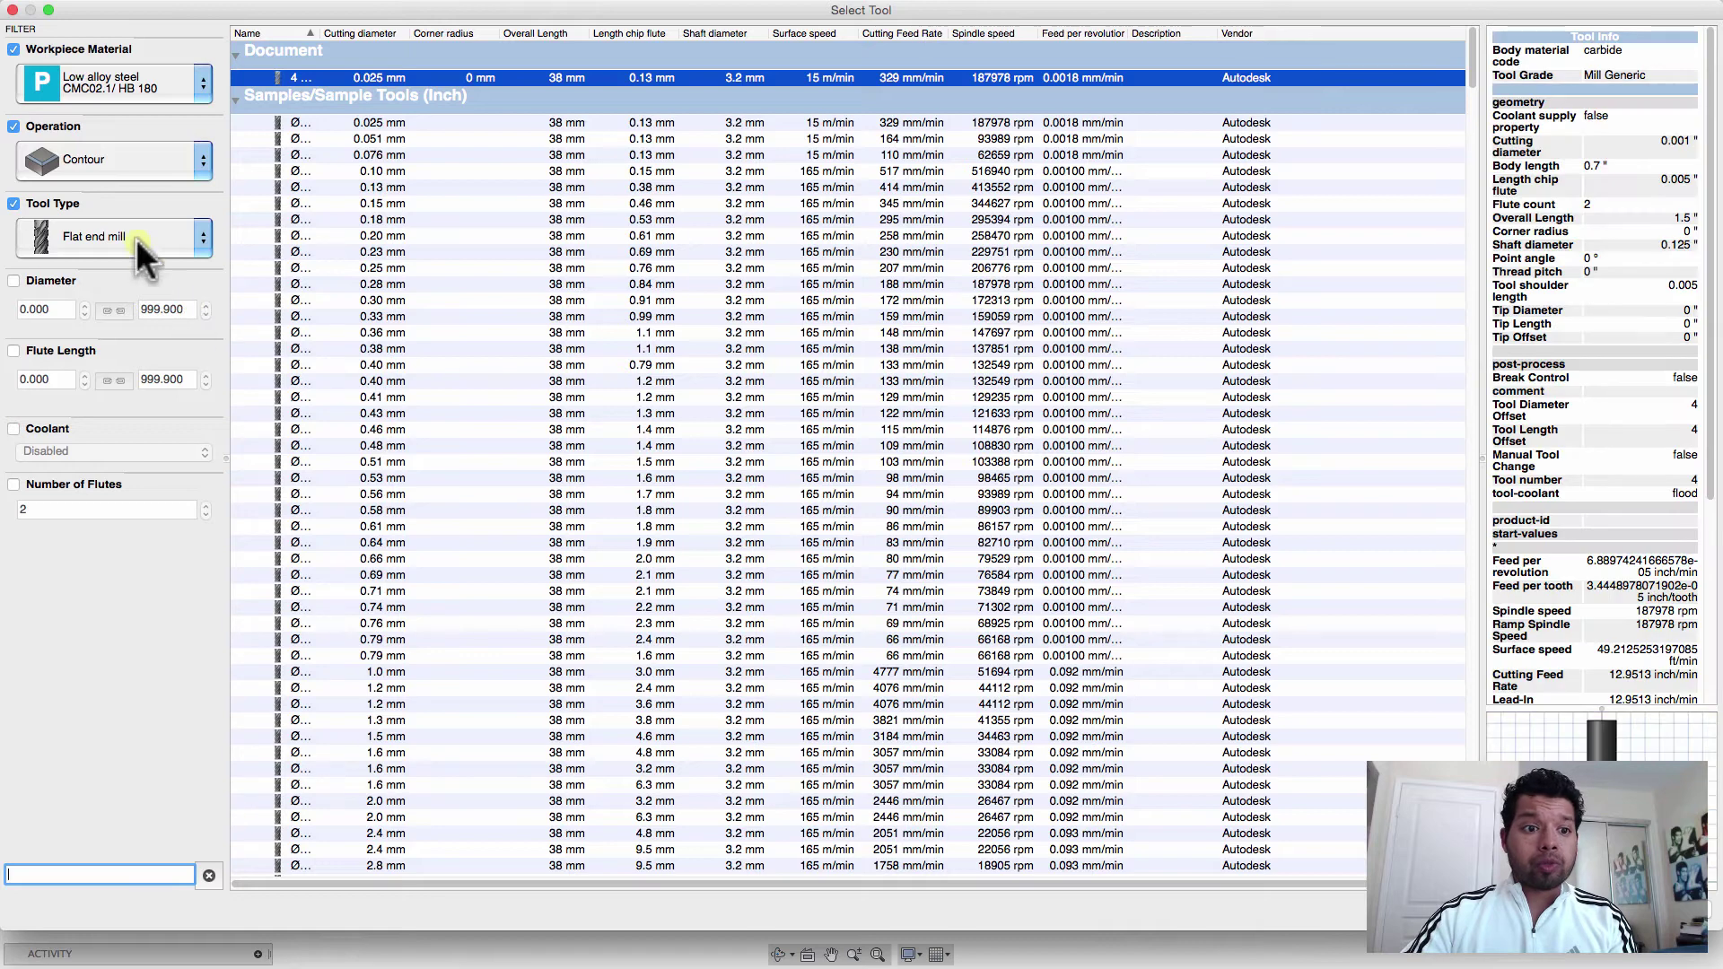
left_click(133, 235)
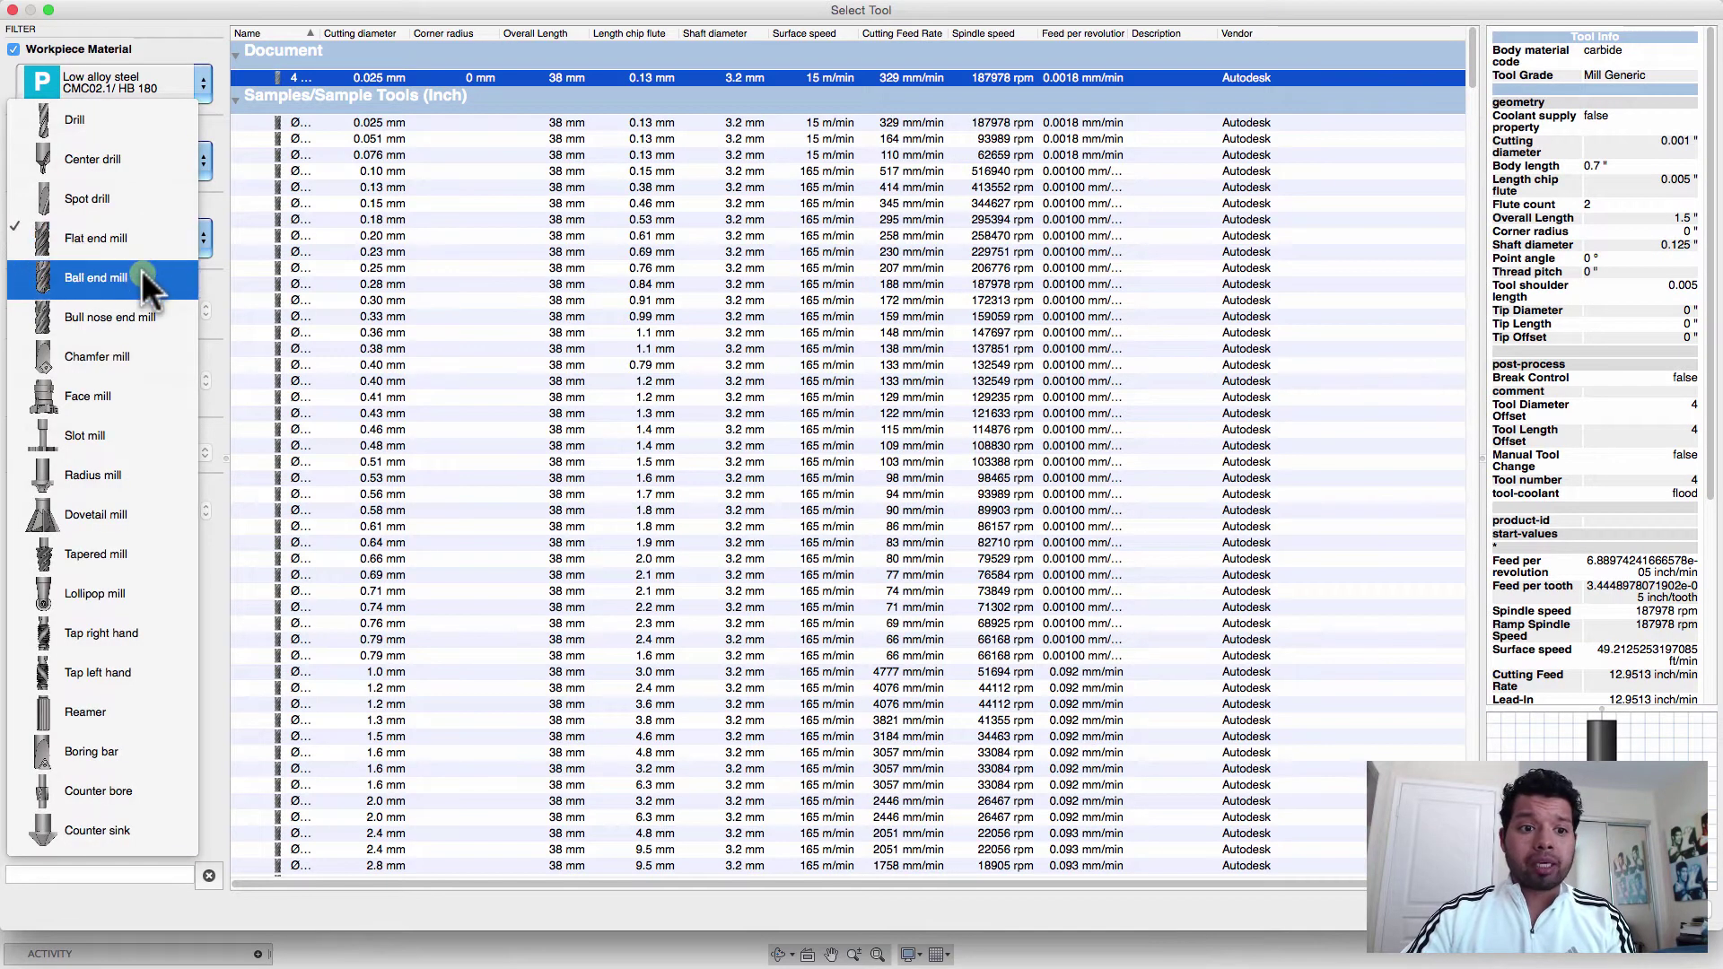
left_click(142, 273)
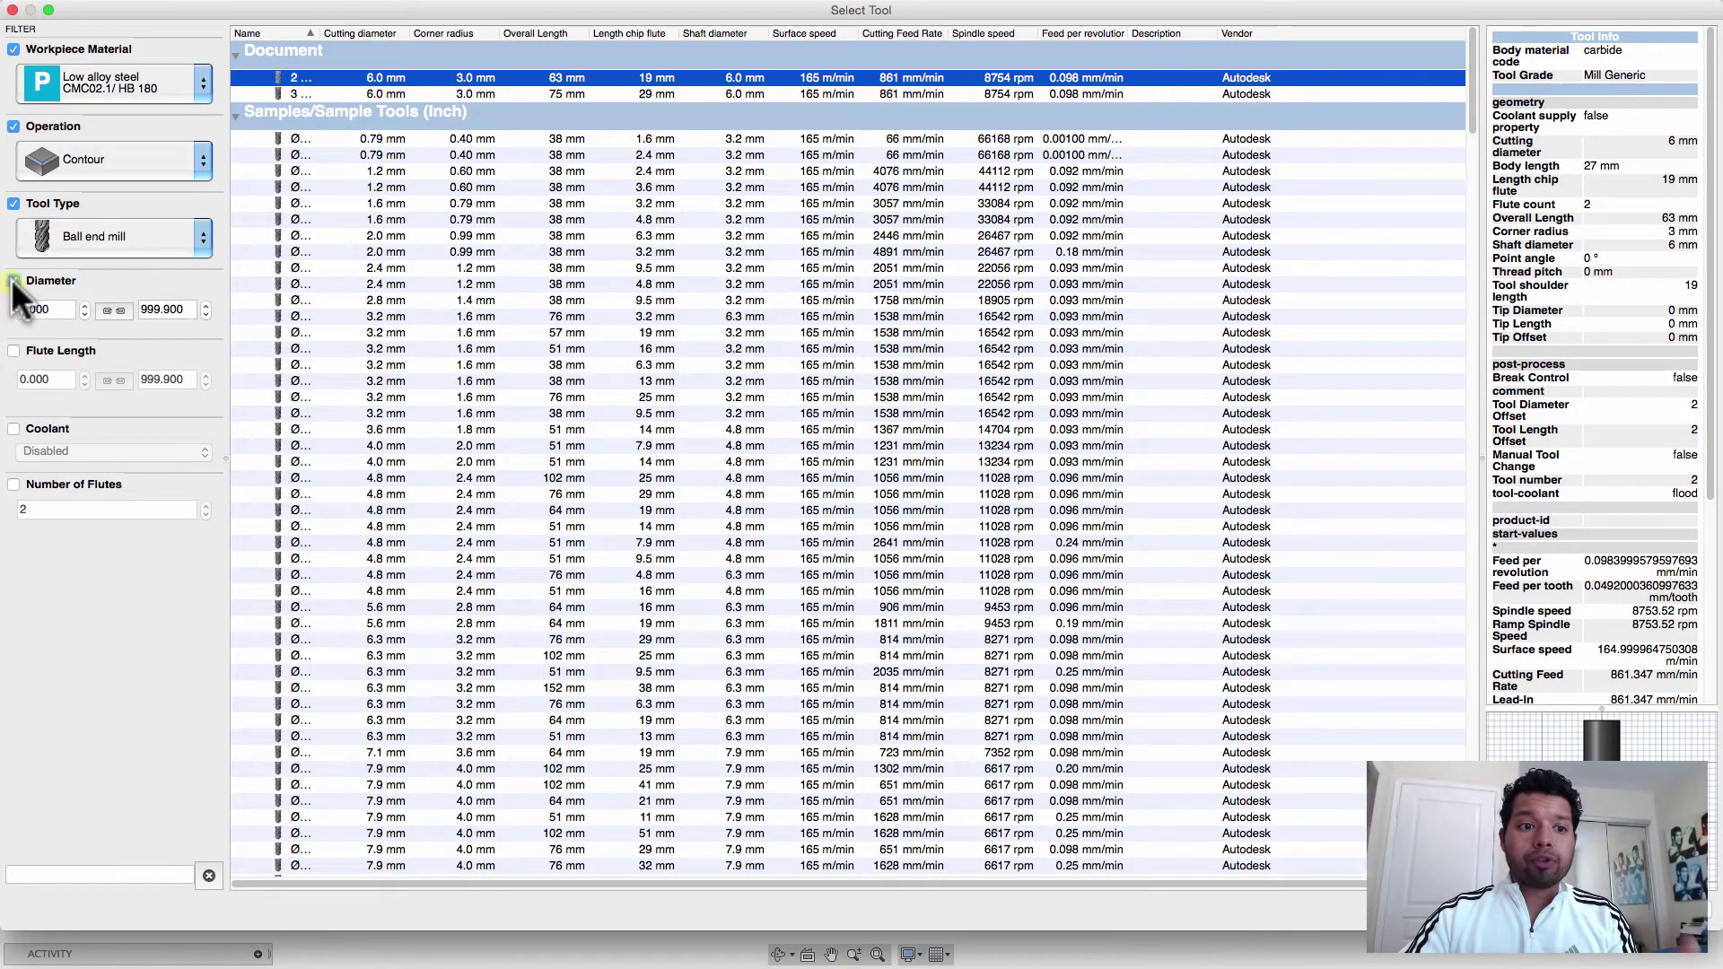
type("6")
left_click(108, 311)
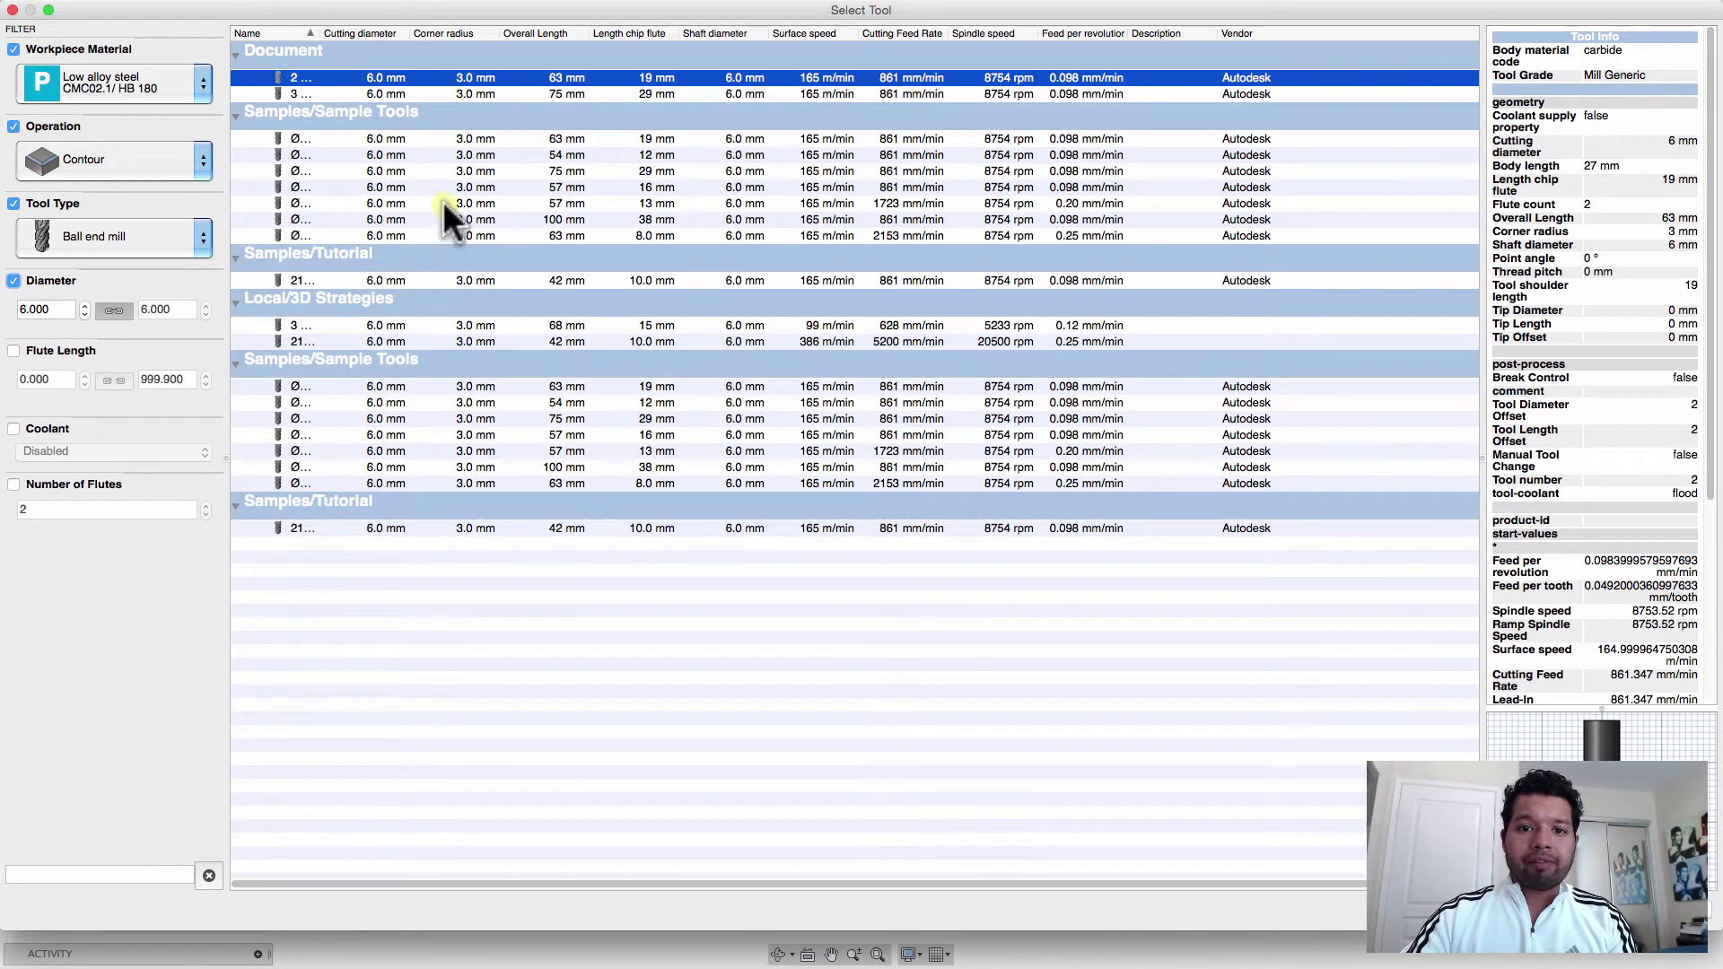
left_click(472, 93)
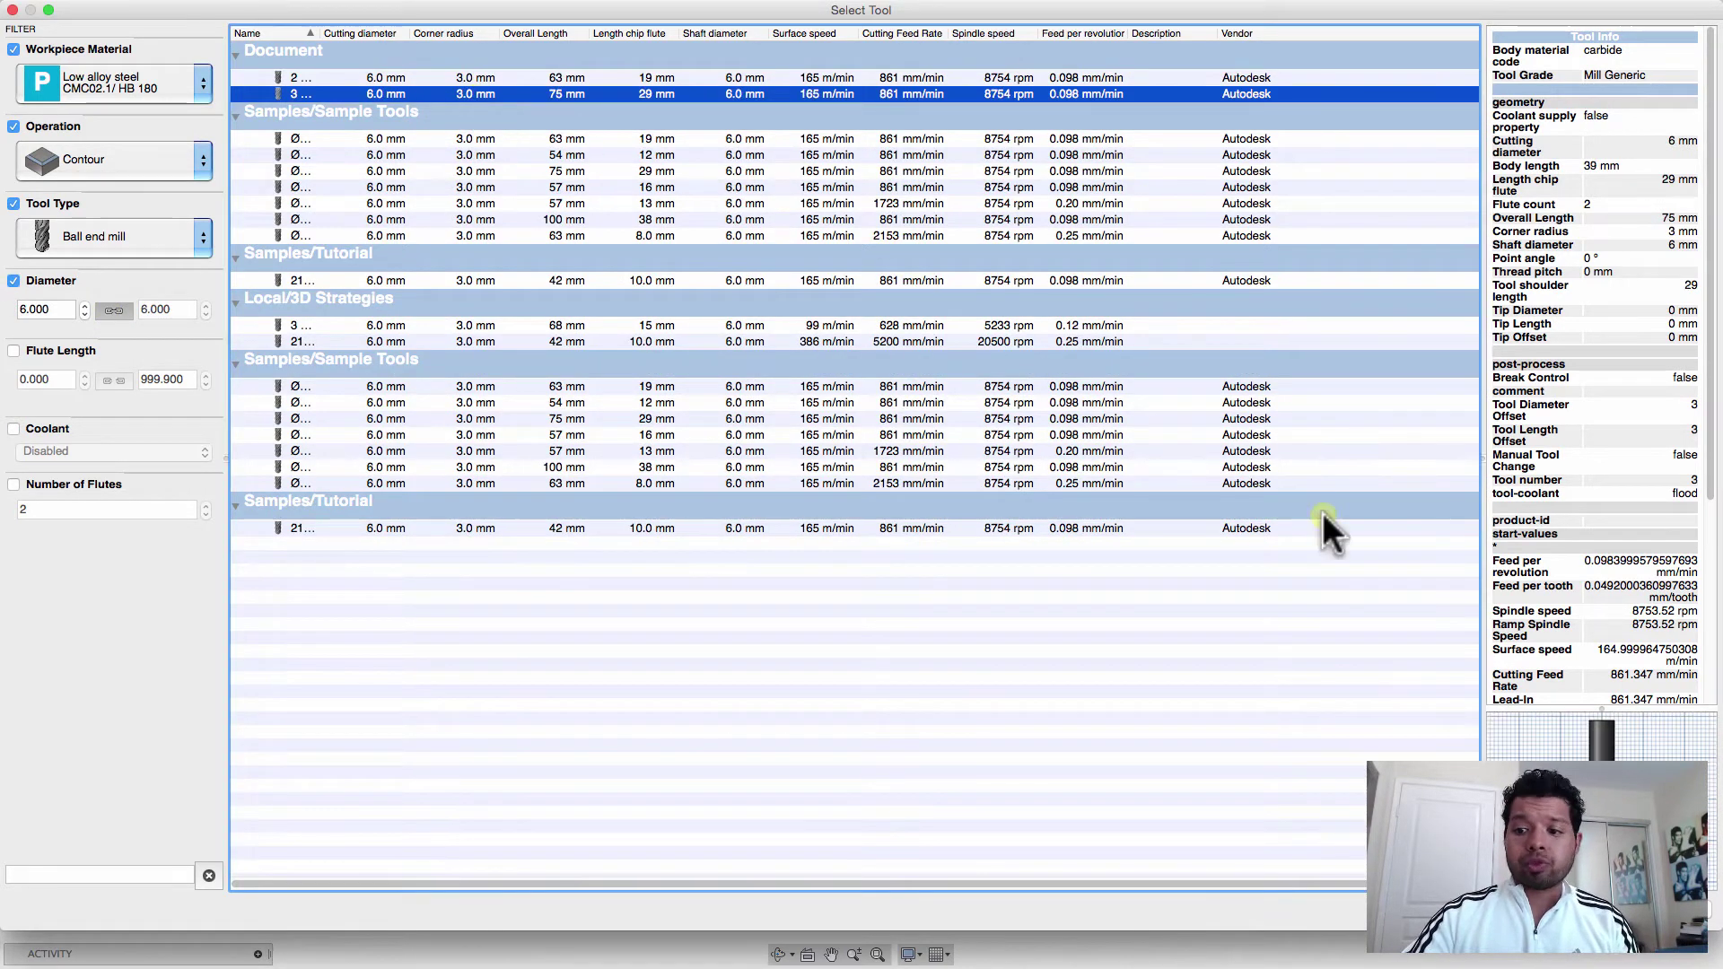
key("Return")
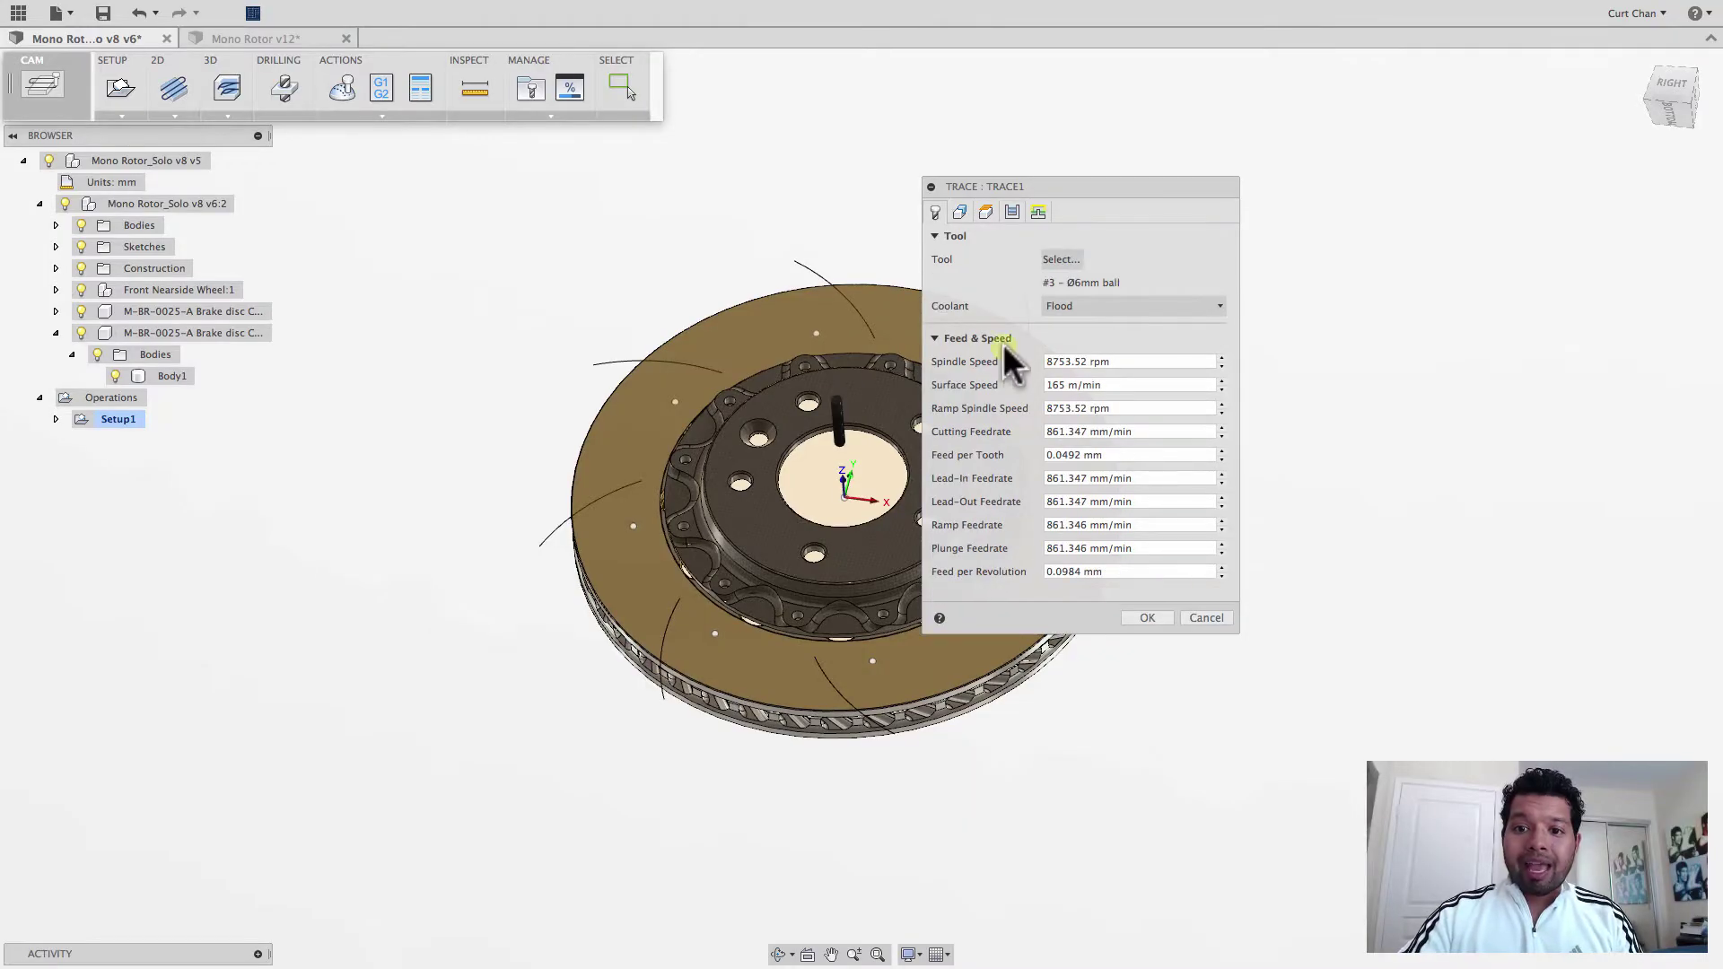
Select the patterned slot arcs around the disc as the Trace curve chains, 8 in total.
left_click(960, 211)
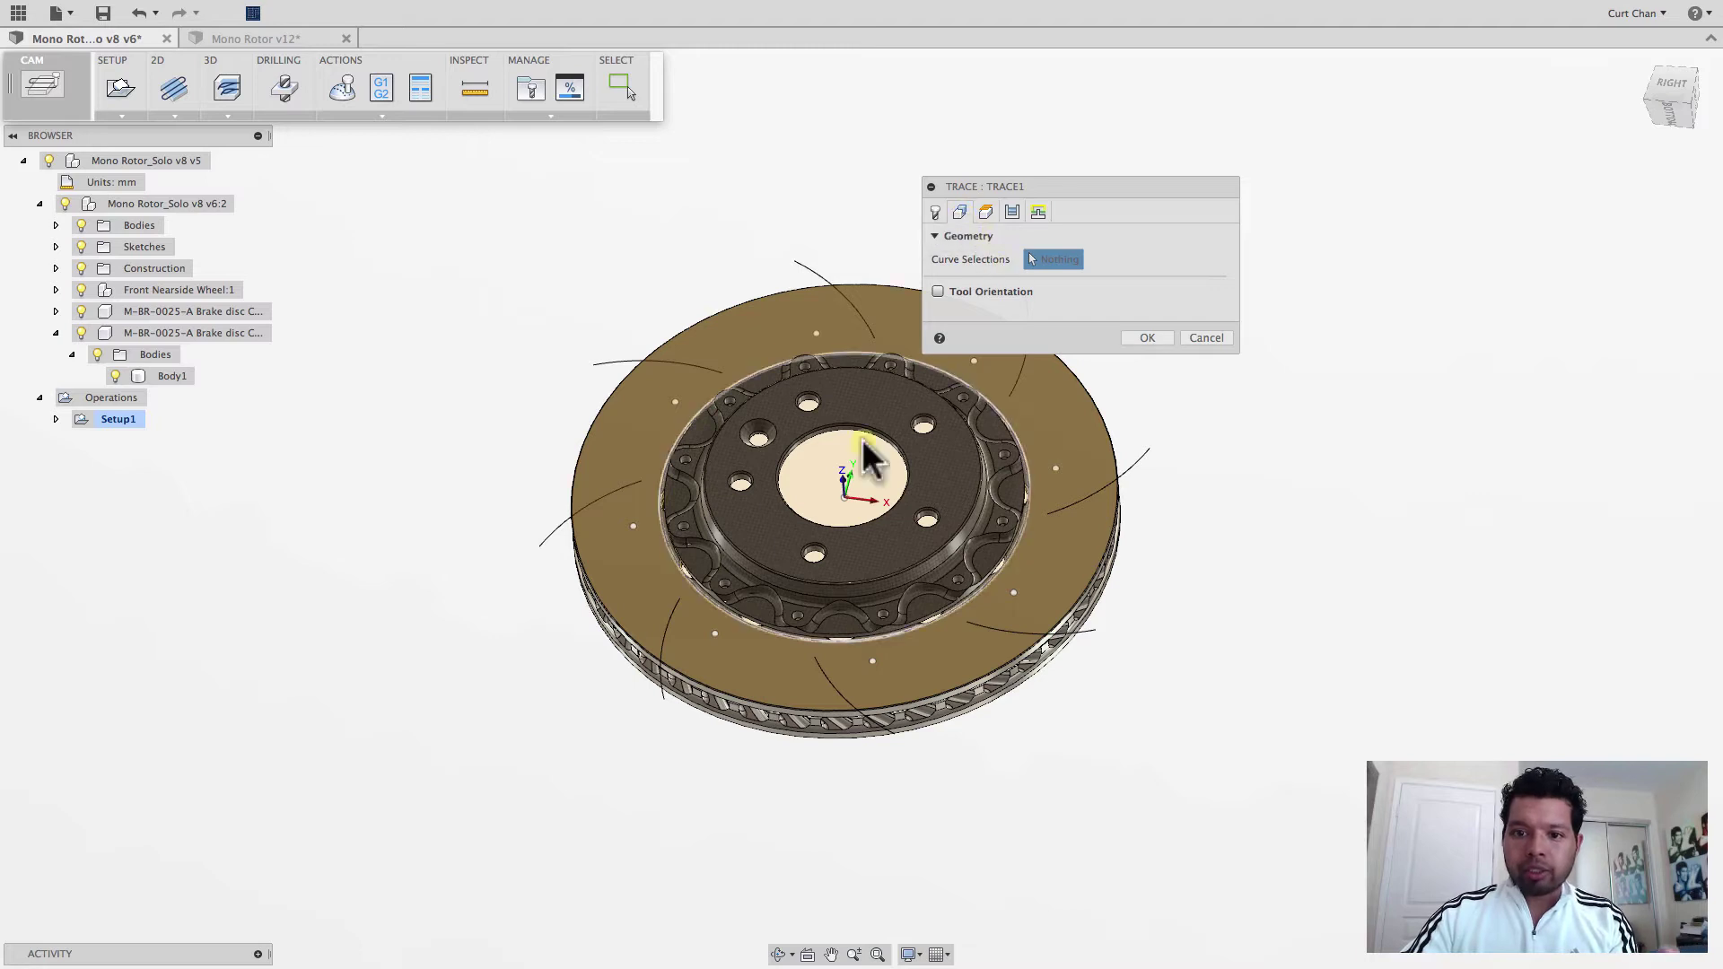
left_click(672, 629)
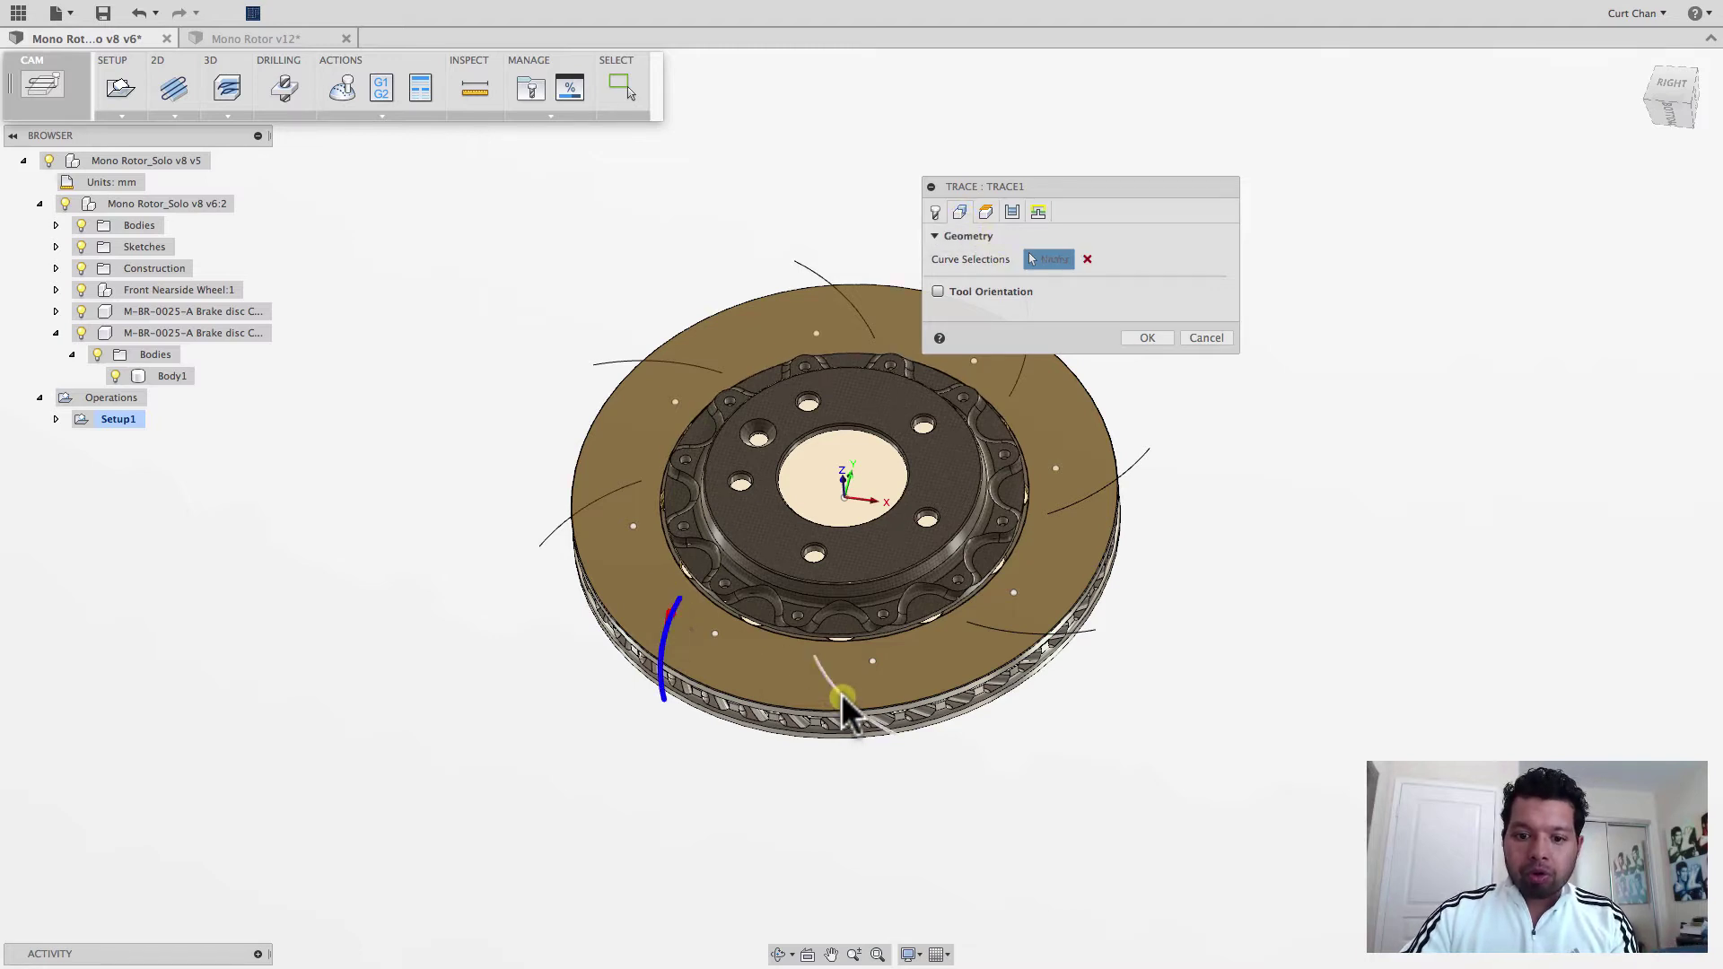
left_click(844, 700)
left_click(1032, 633)
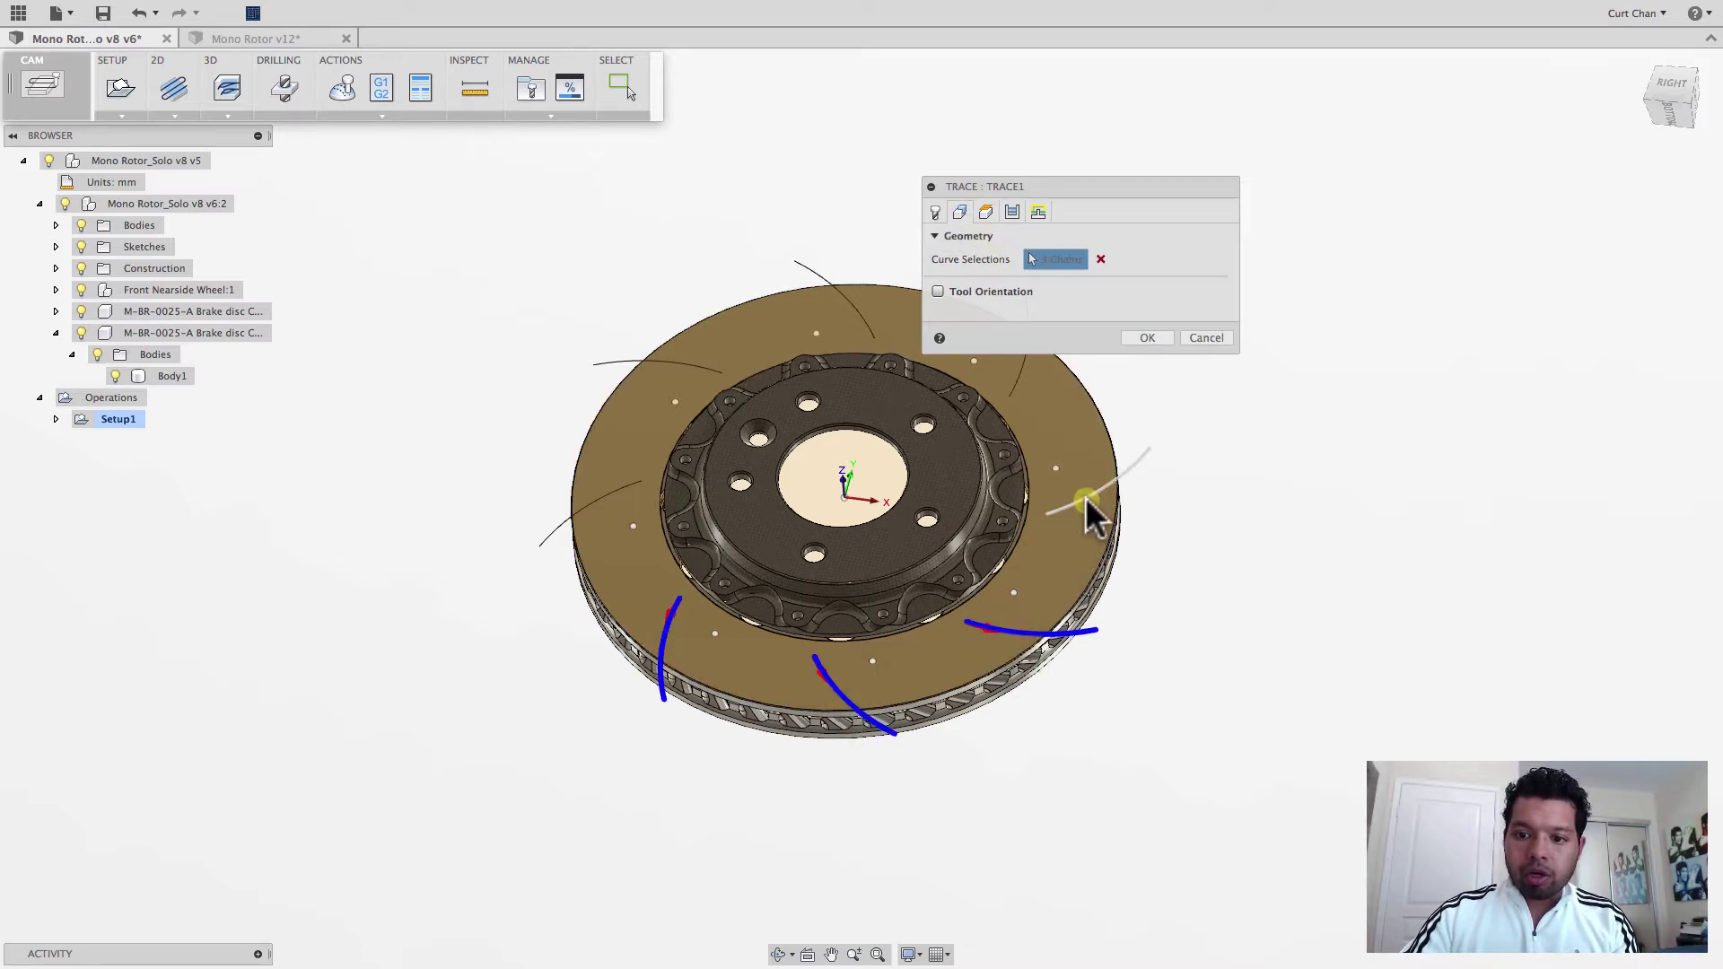
left_click(1086, 502)
left_click(1019, 386)
left_click(846, 303)
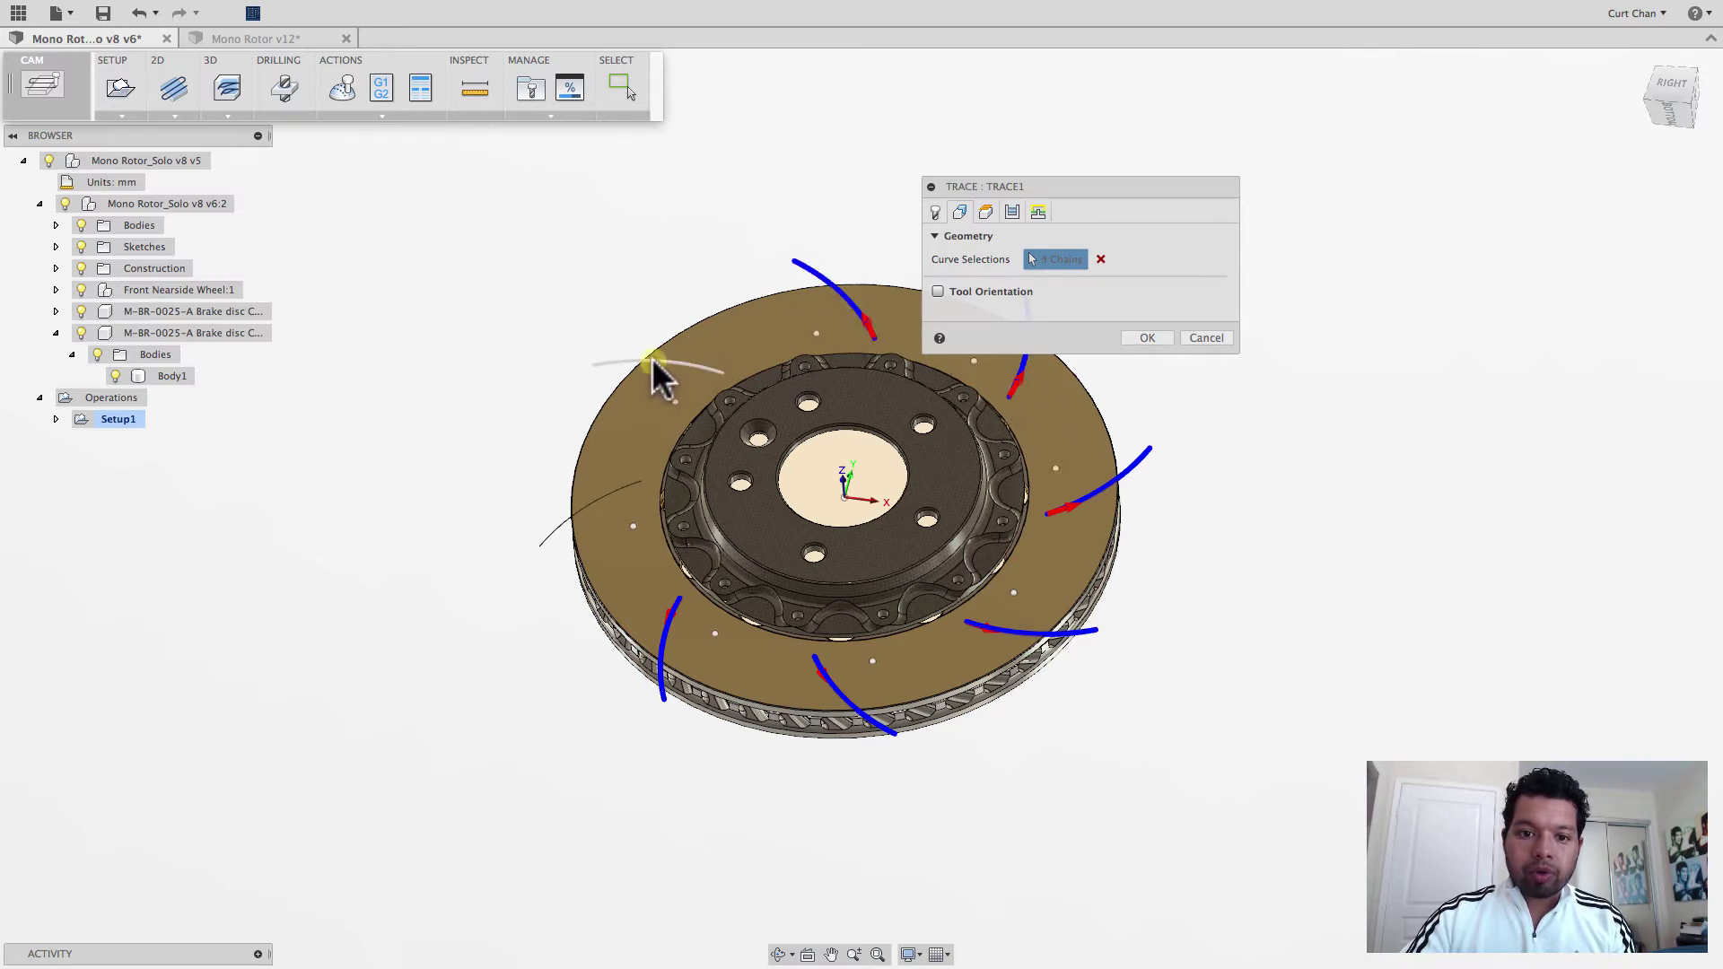
left_click(652, 359)
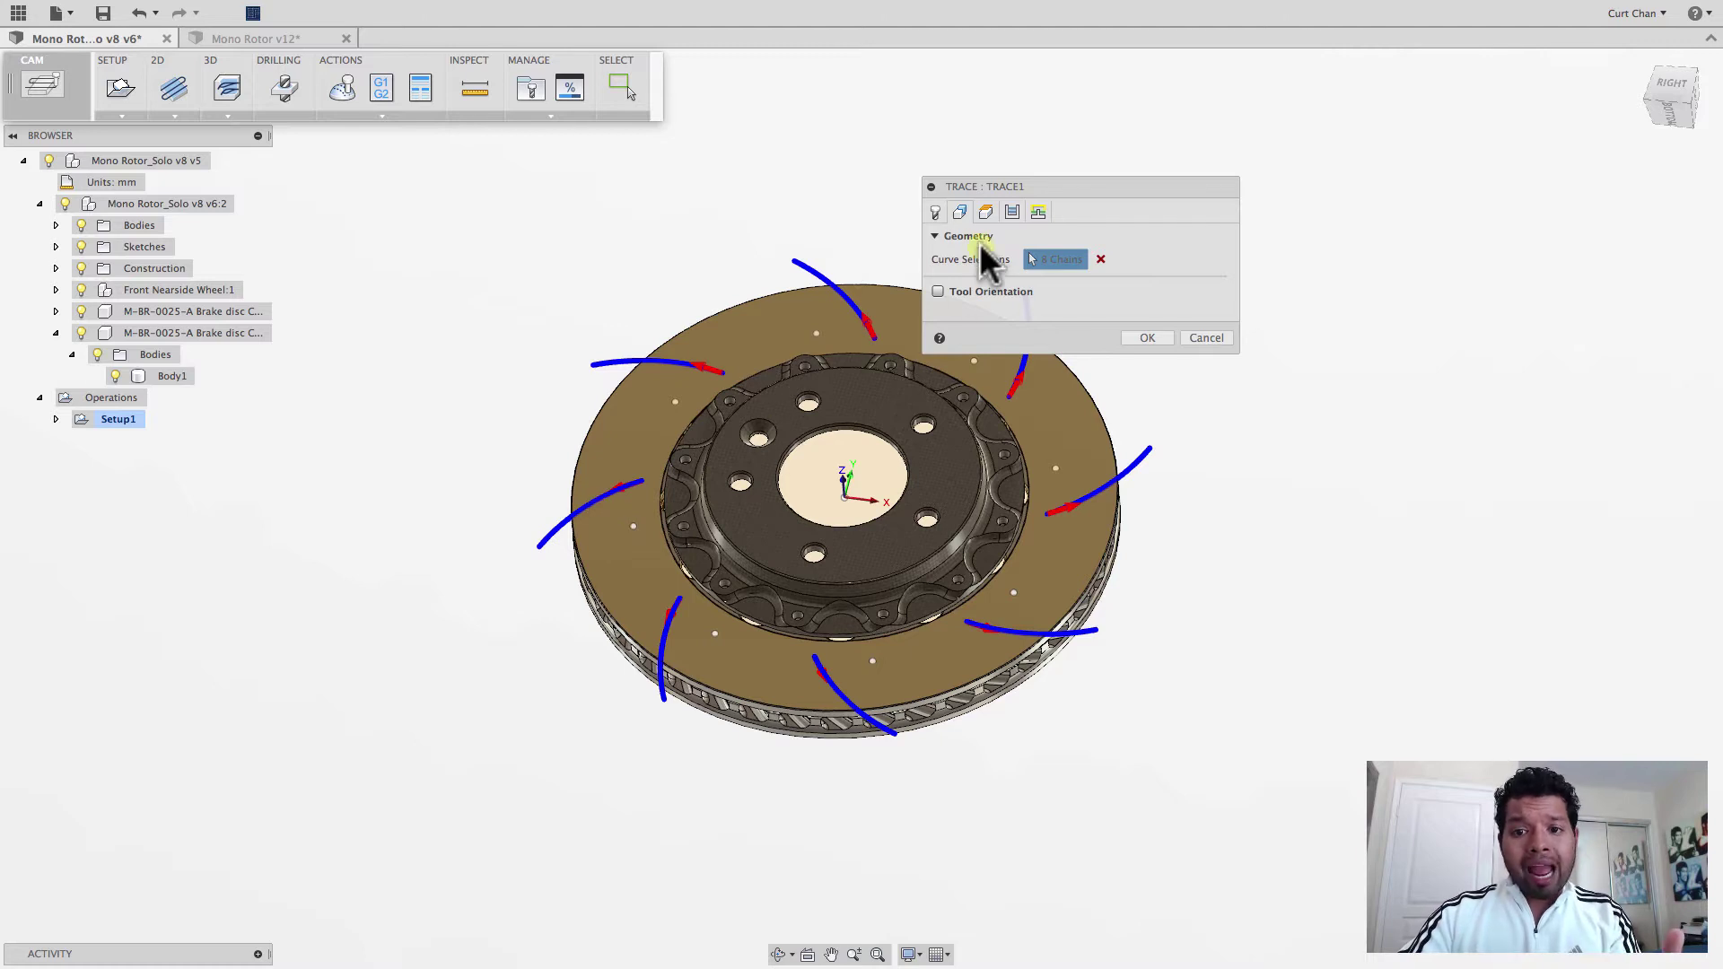
Set Trace1's axial offset to -1.2 mm and generate its toolpath along the rotor slots.
left_click(1012, 213)
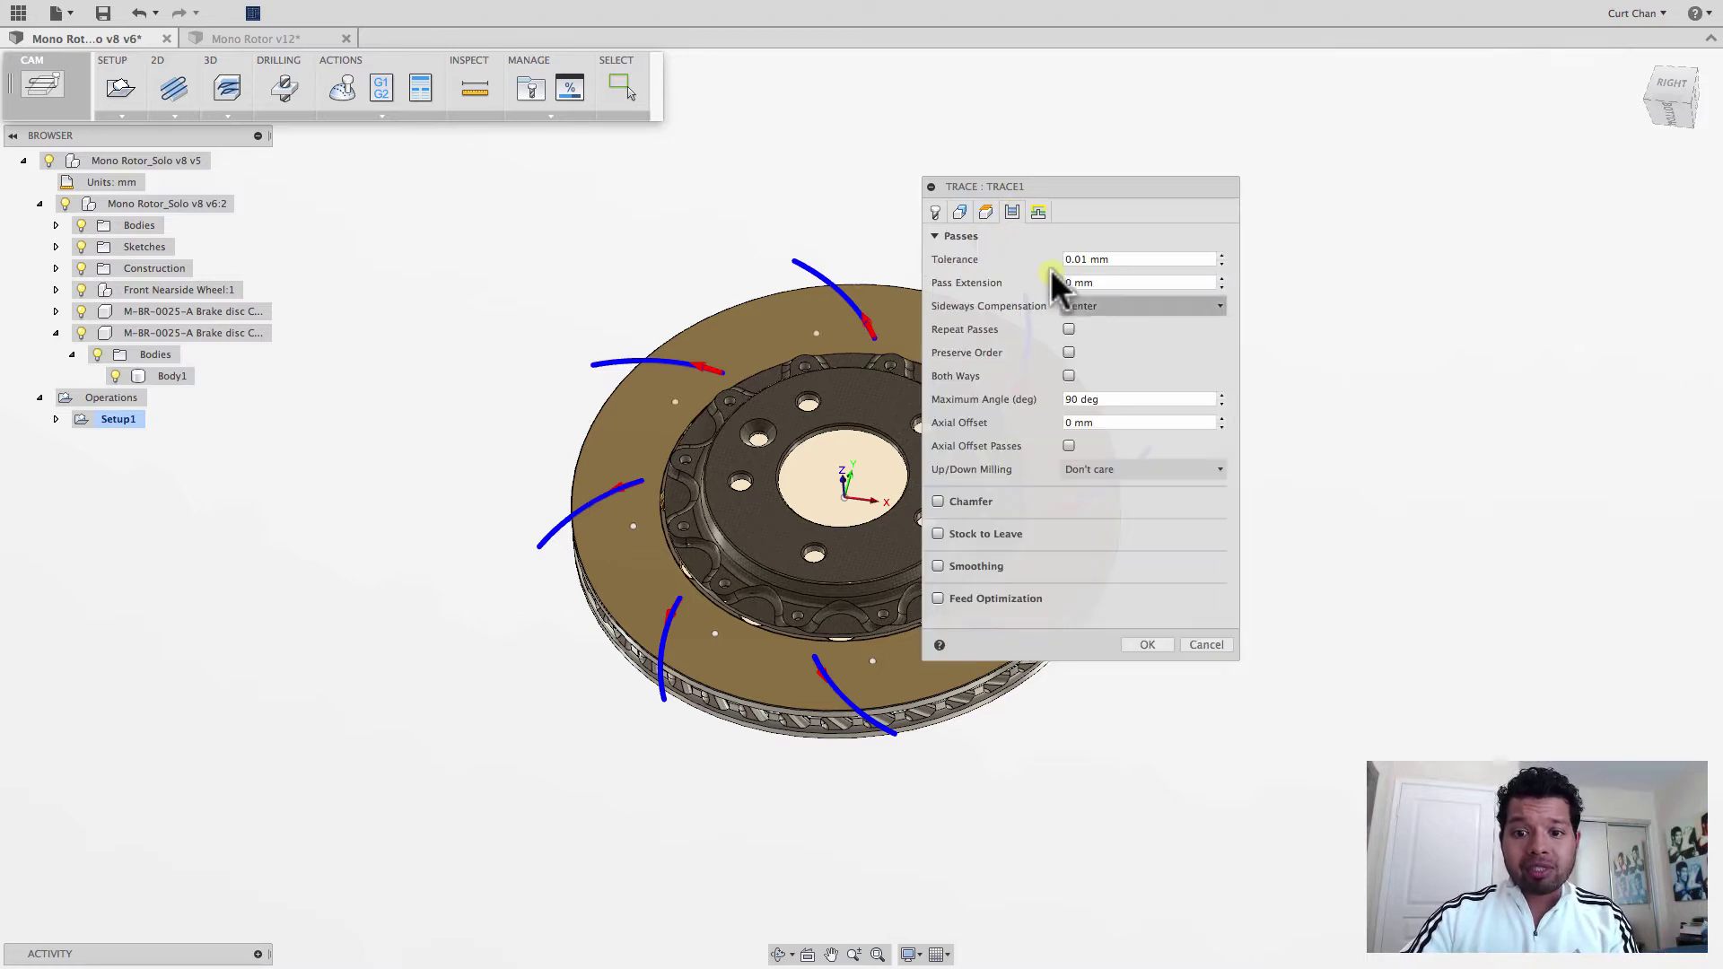
left_click(1106, 422)
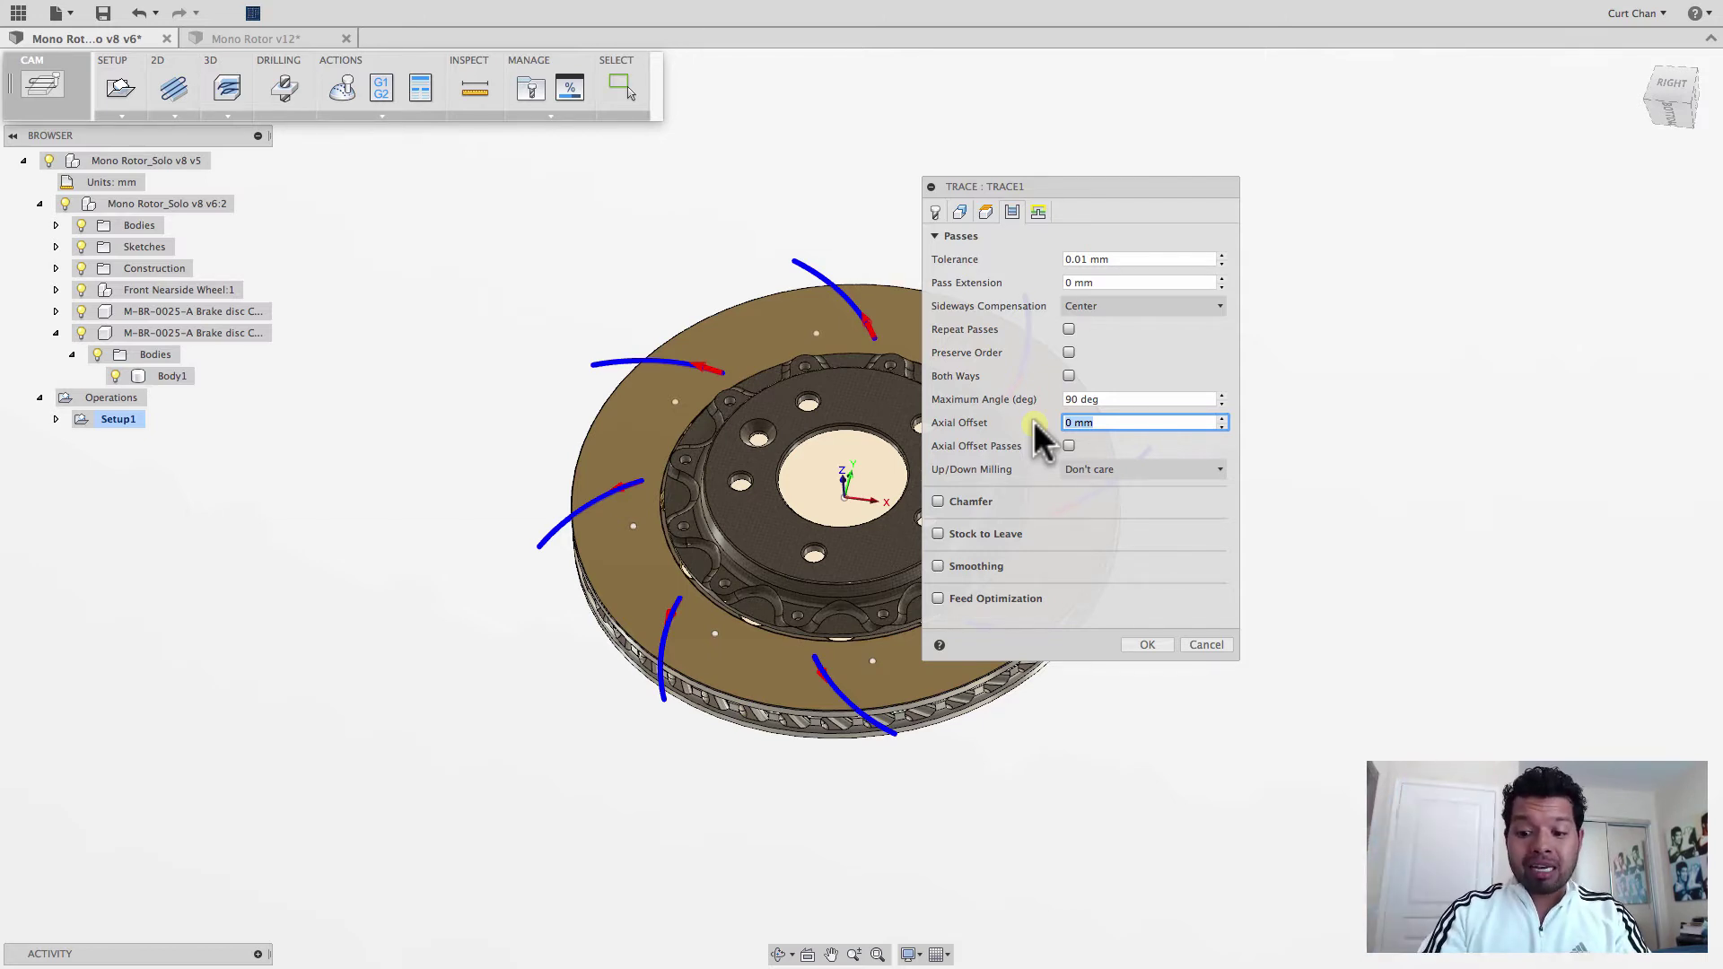
type("-1.2")
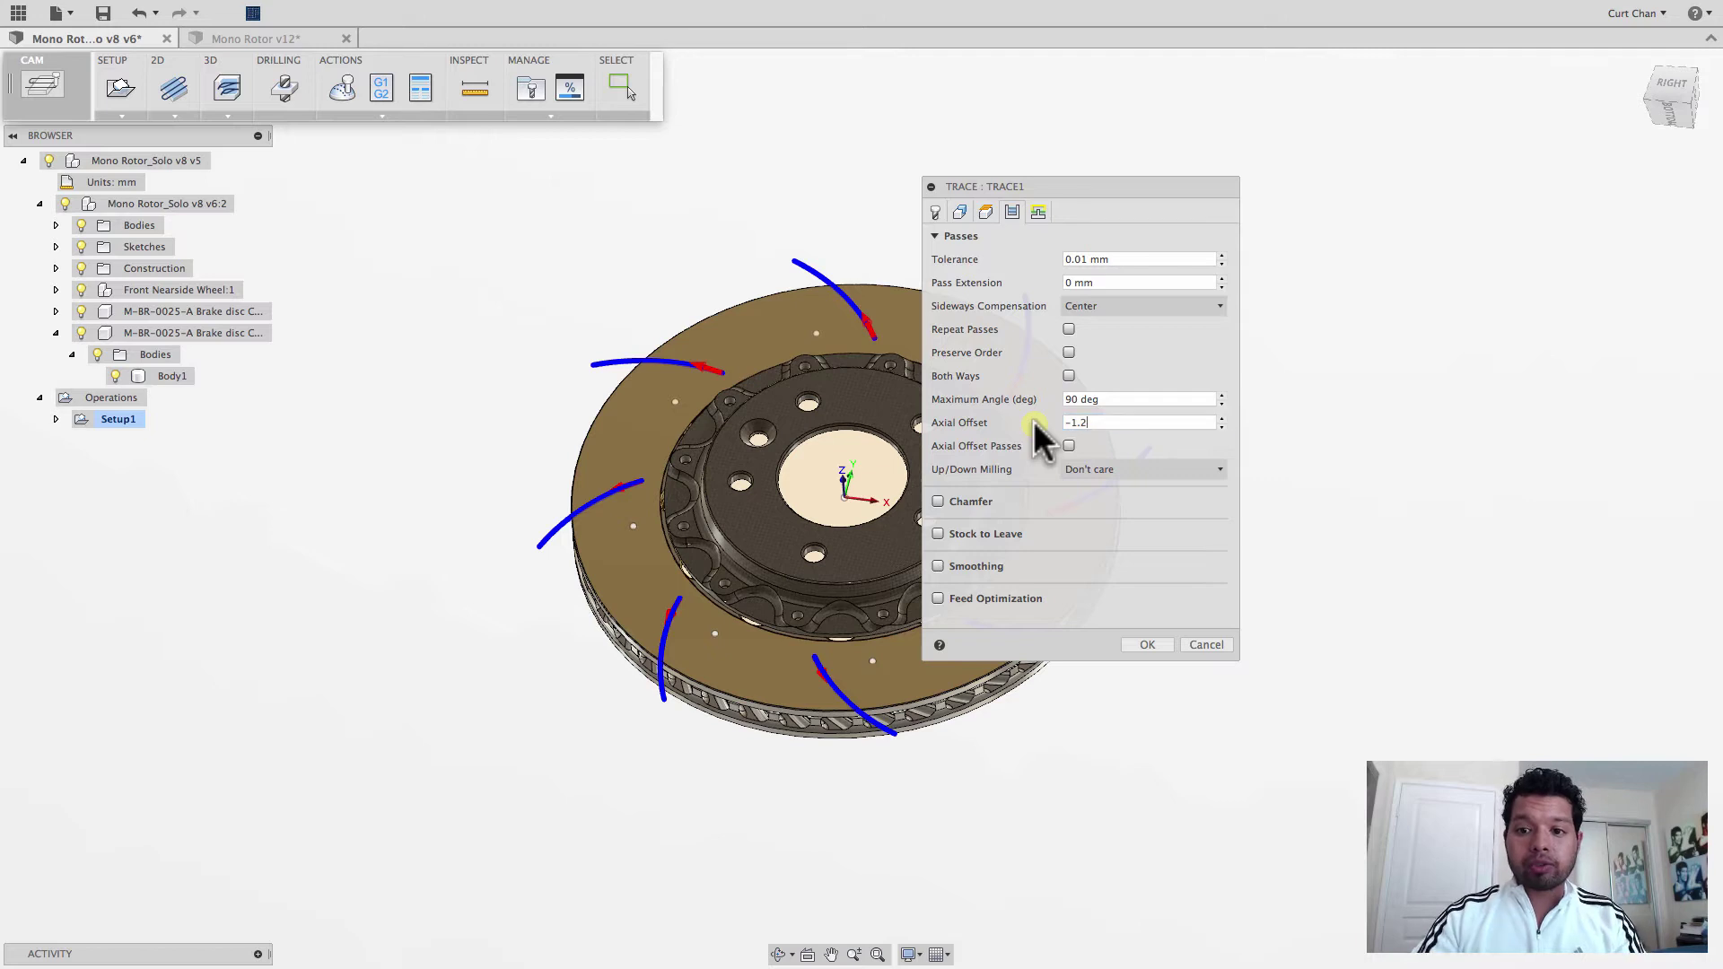
left_click(1148, 644)
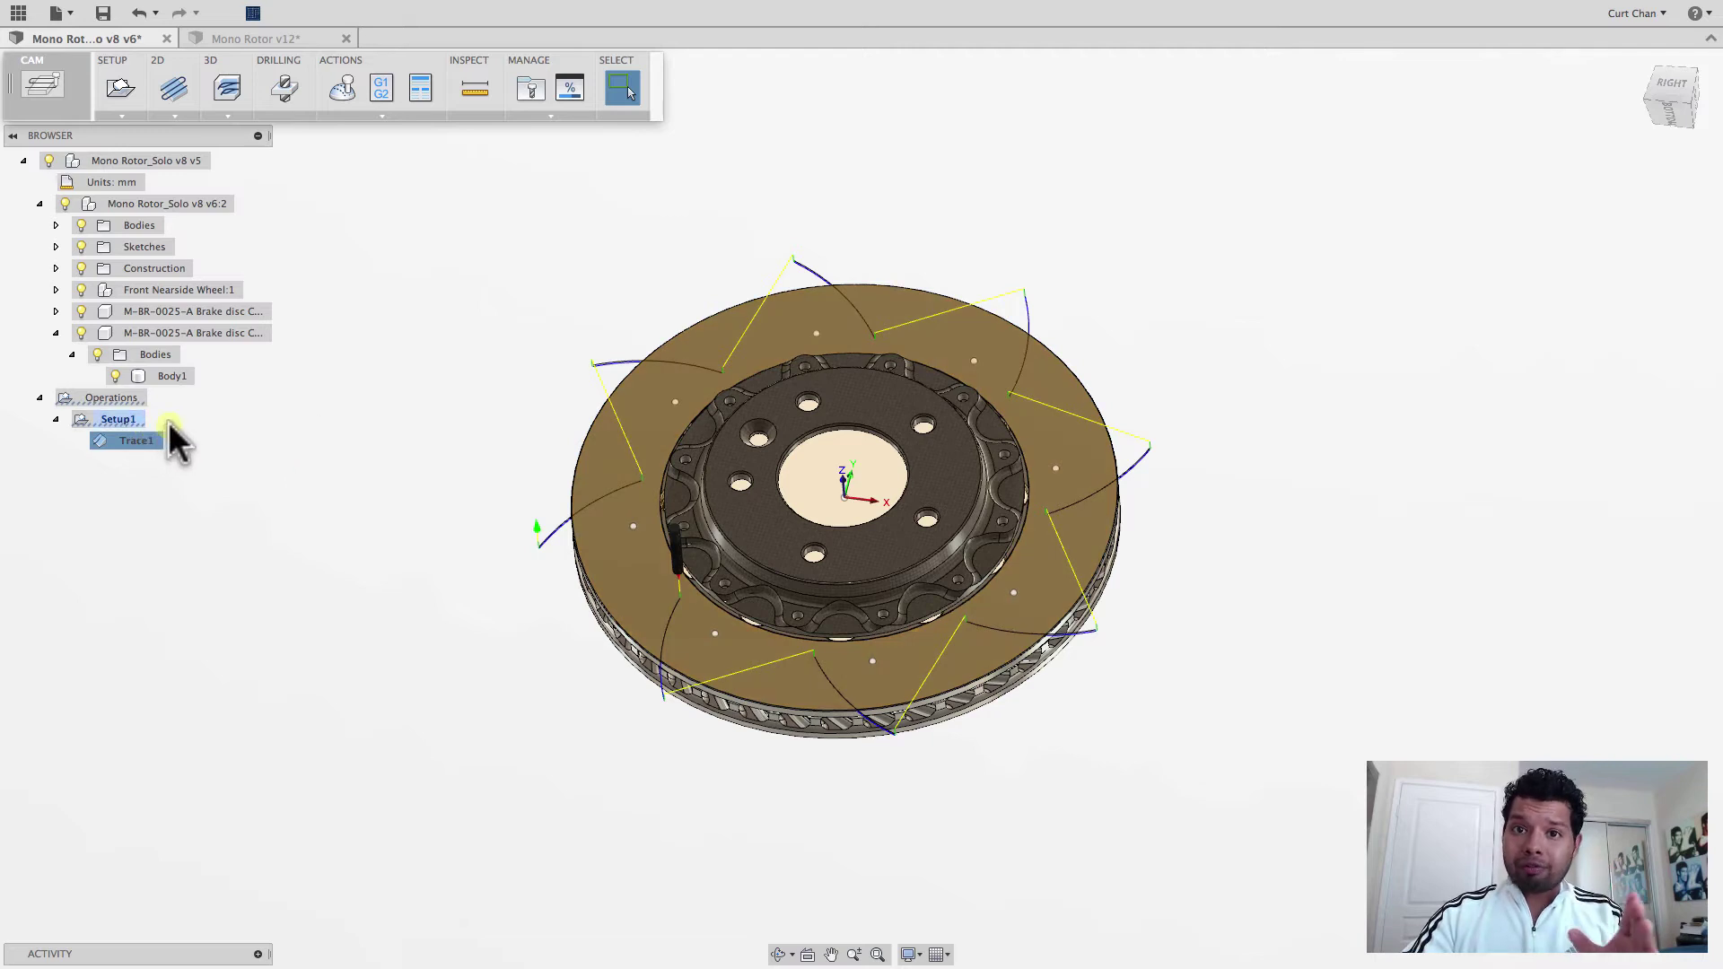
Hide the rotor model and select Trace1 to display its toolpath.
left_click(66, 204)
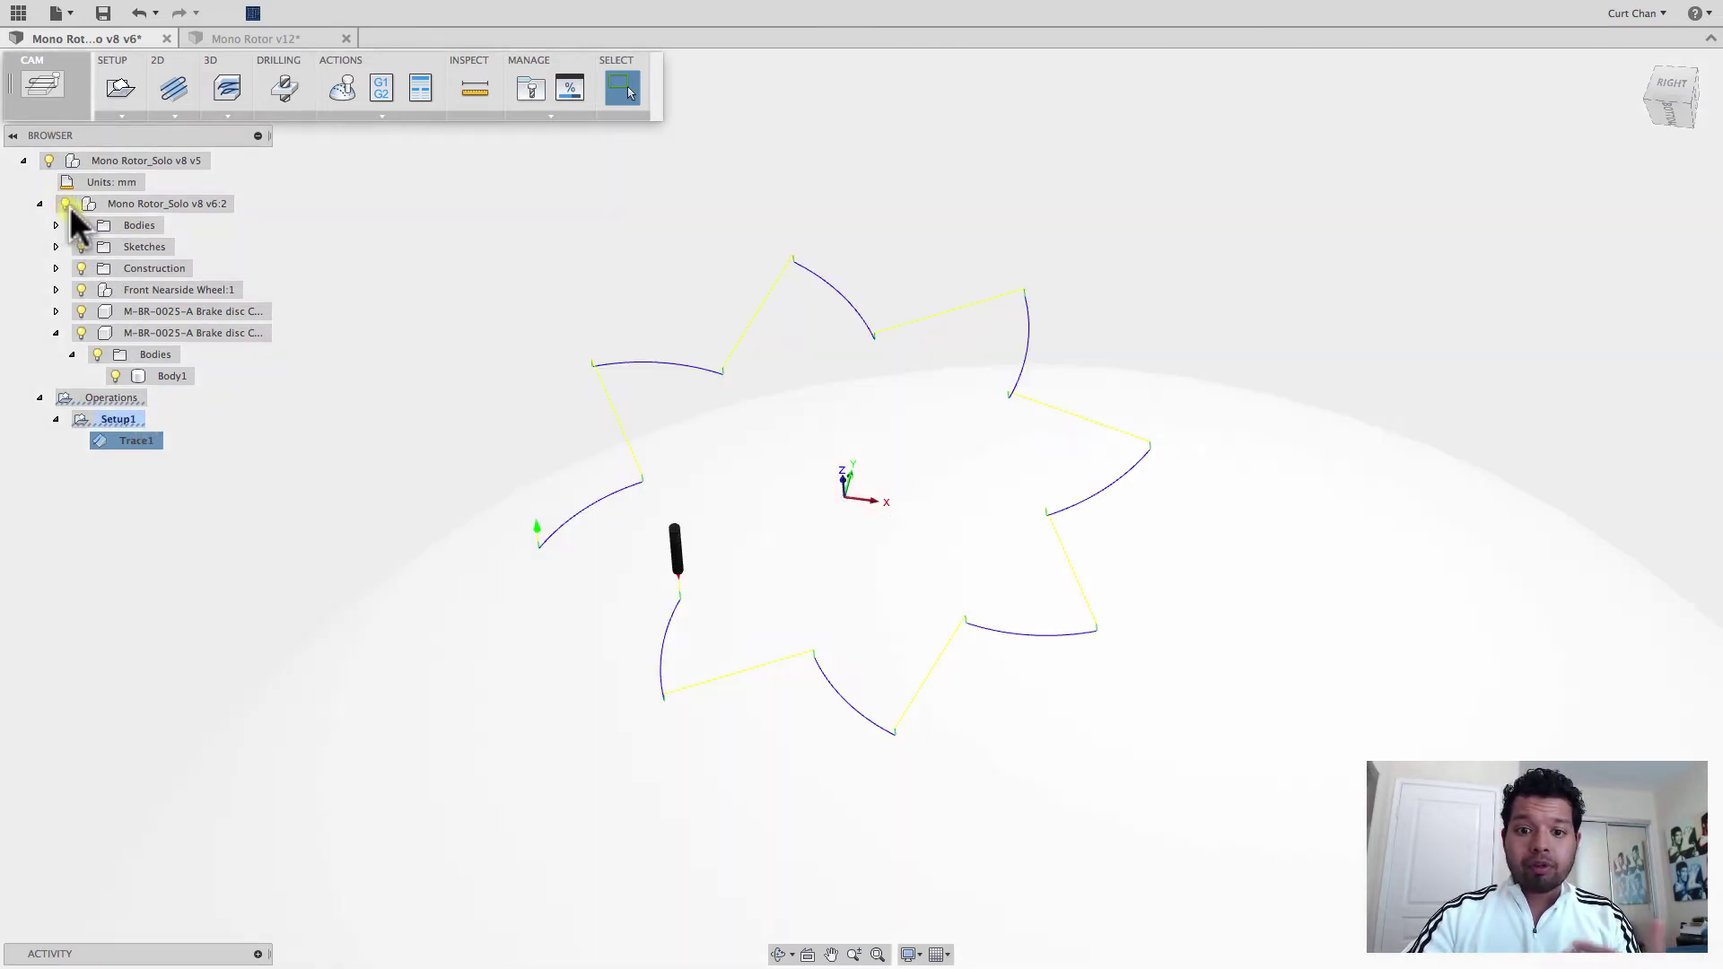
left_click(409, 263)
left_click(127, 443)
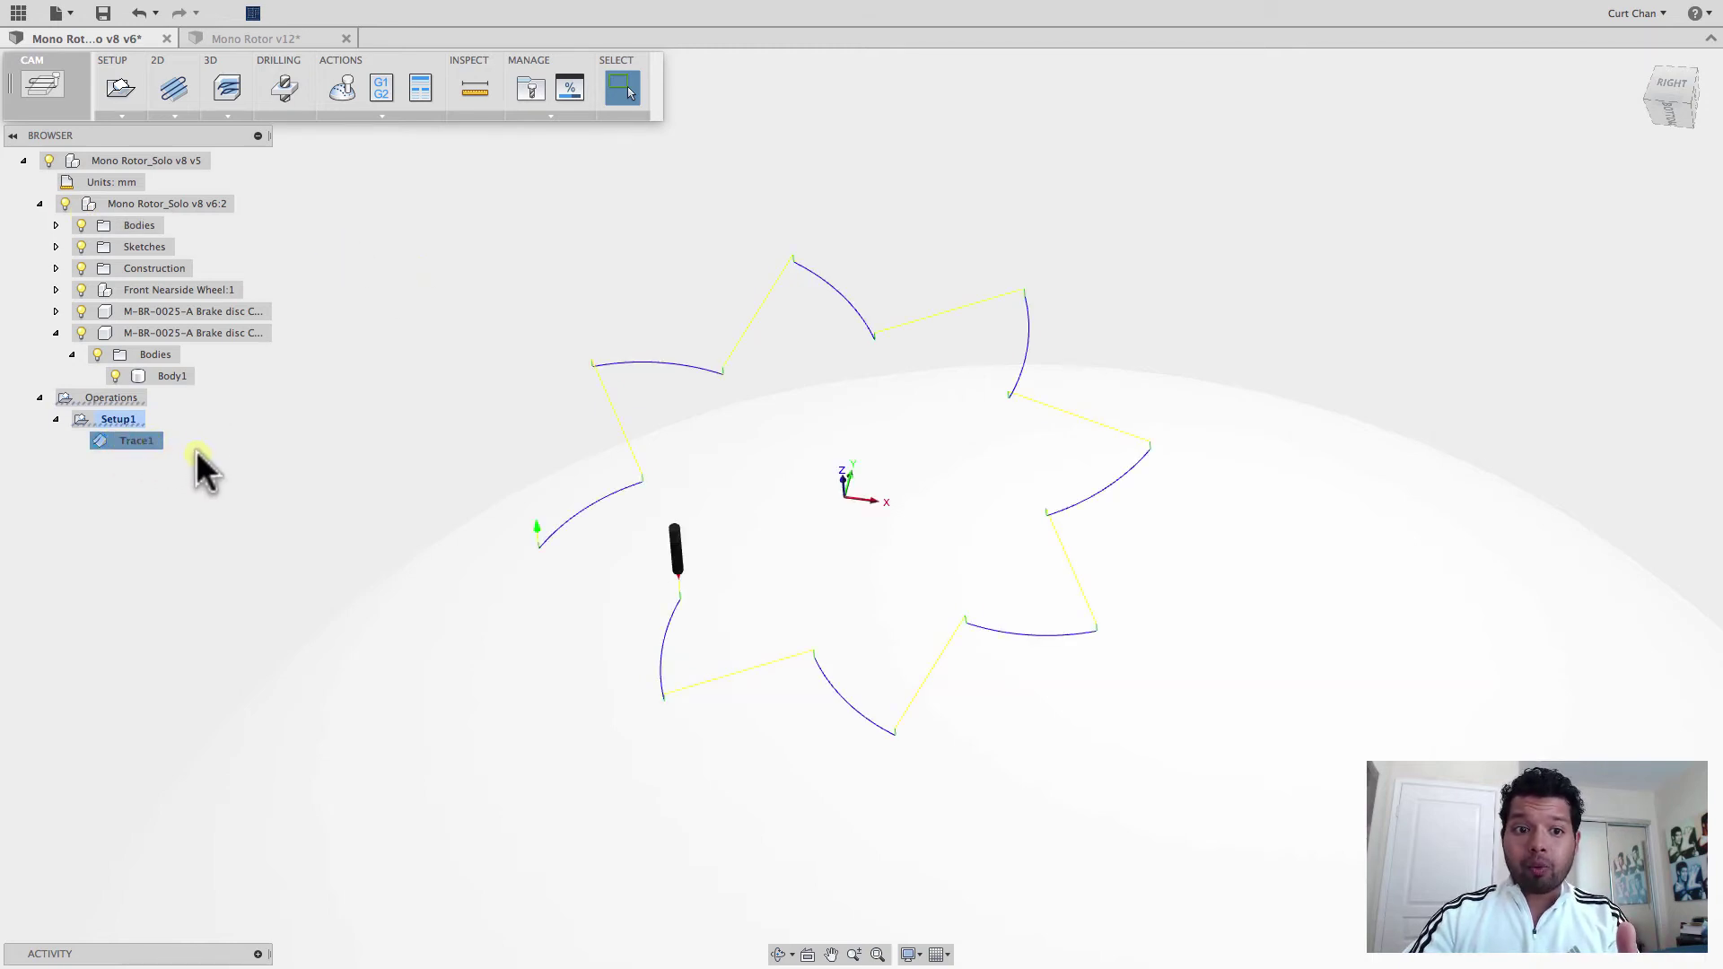
Simulate Setup1 with stock shown, play and pause the Trace1 cut, then close the simulation.
right_click(135, 417)
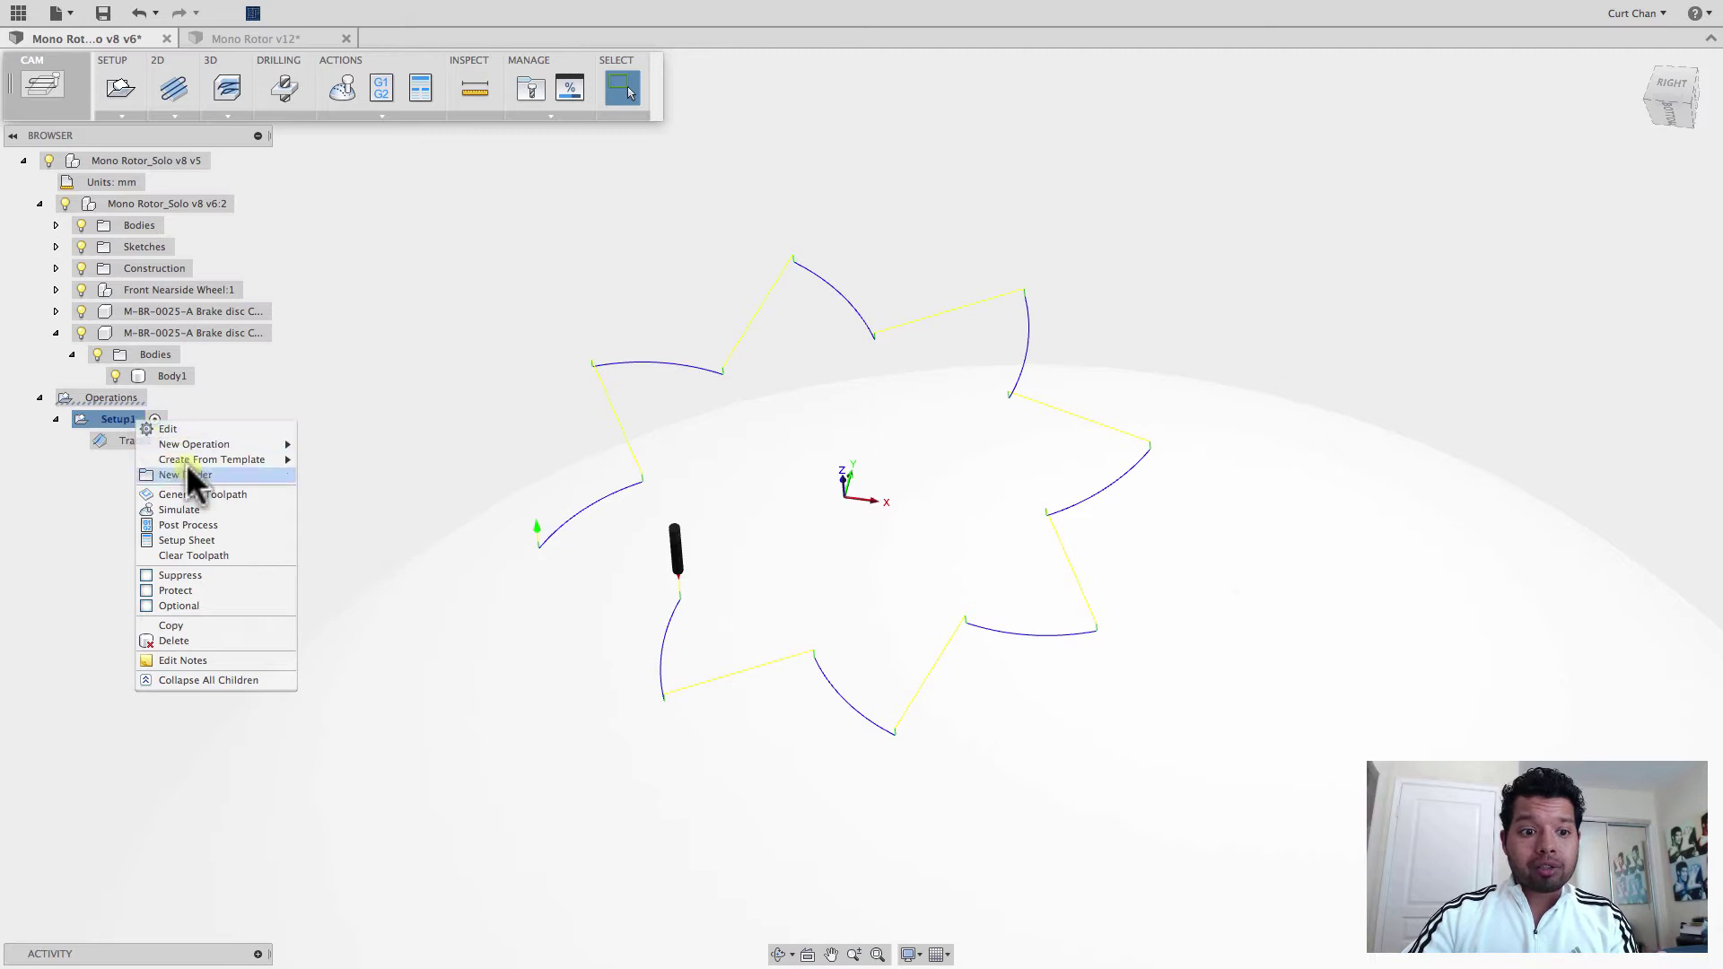
left_click(202, 502)
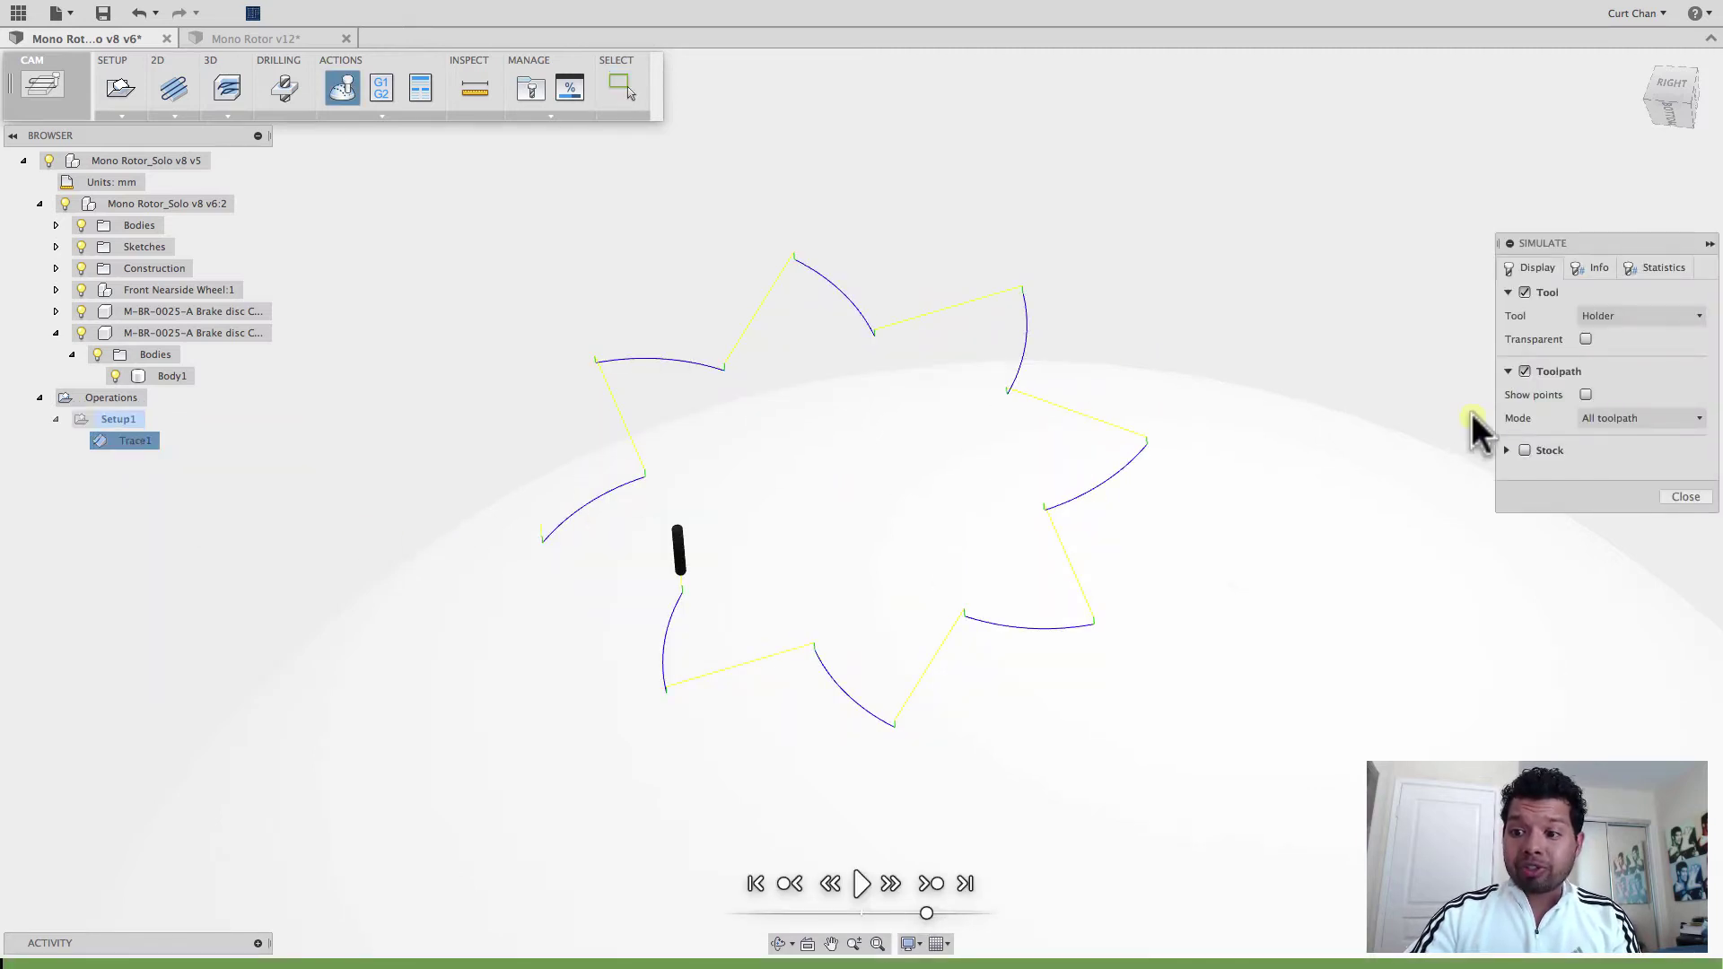
left_click(1525, 449)
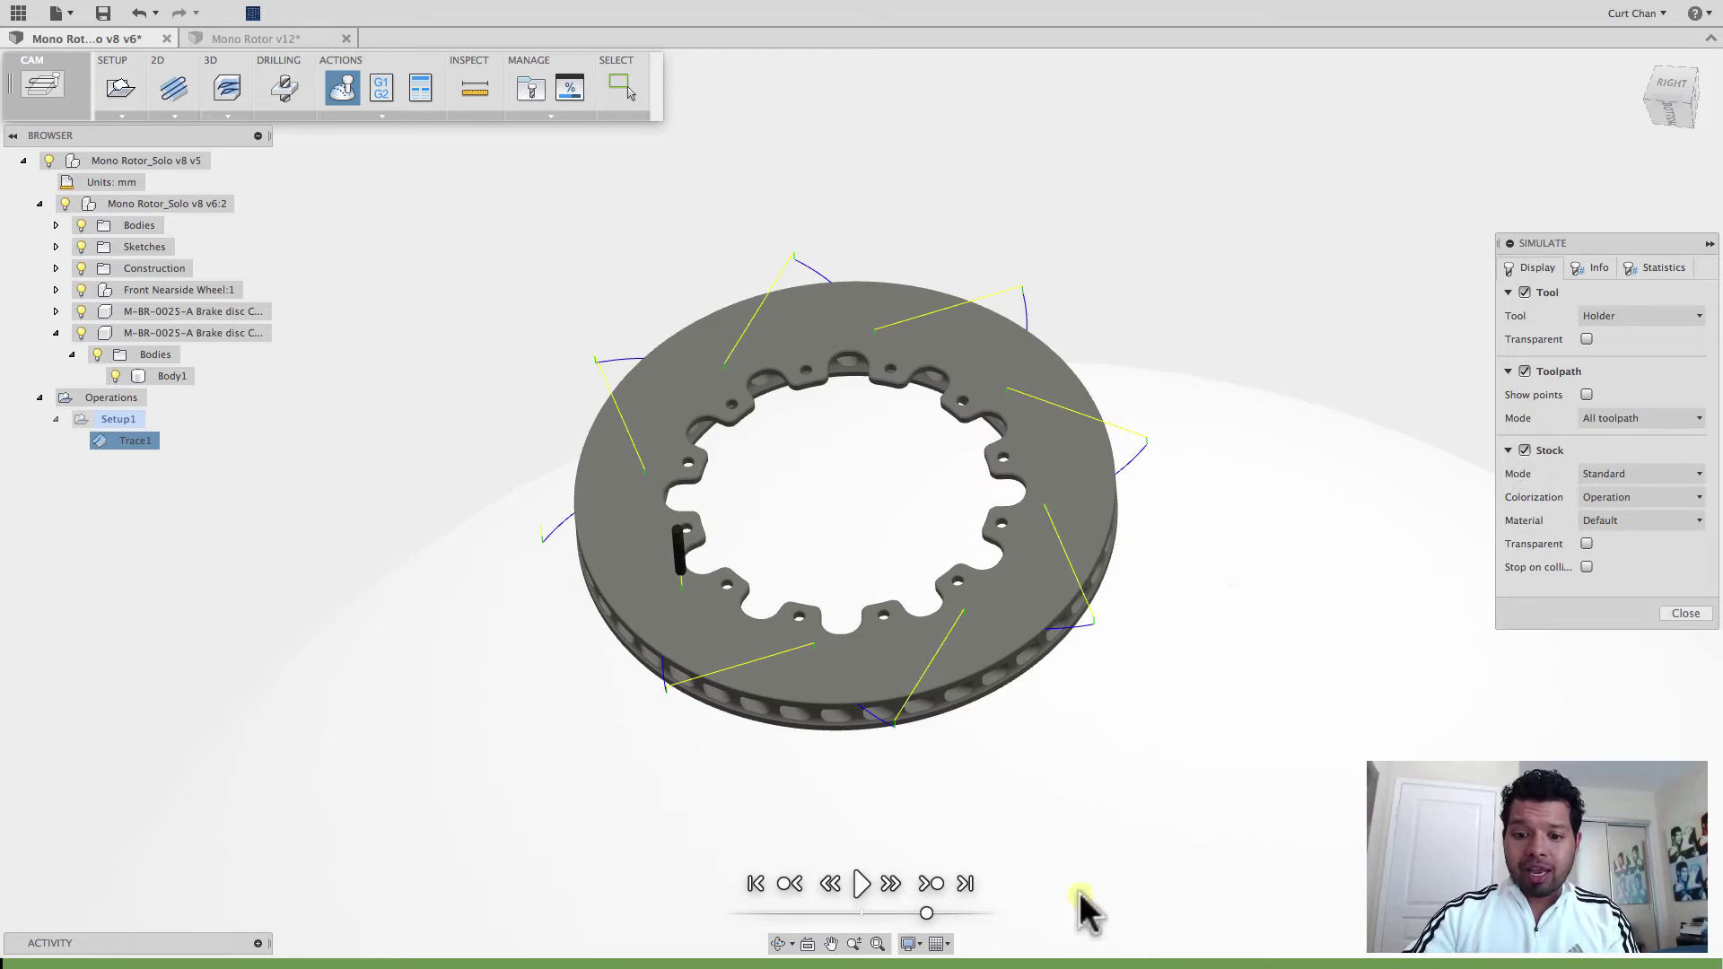
left_click(860, 883)
scroll(712, 714, "up", 5)
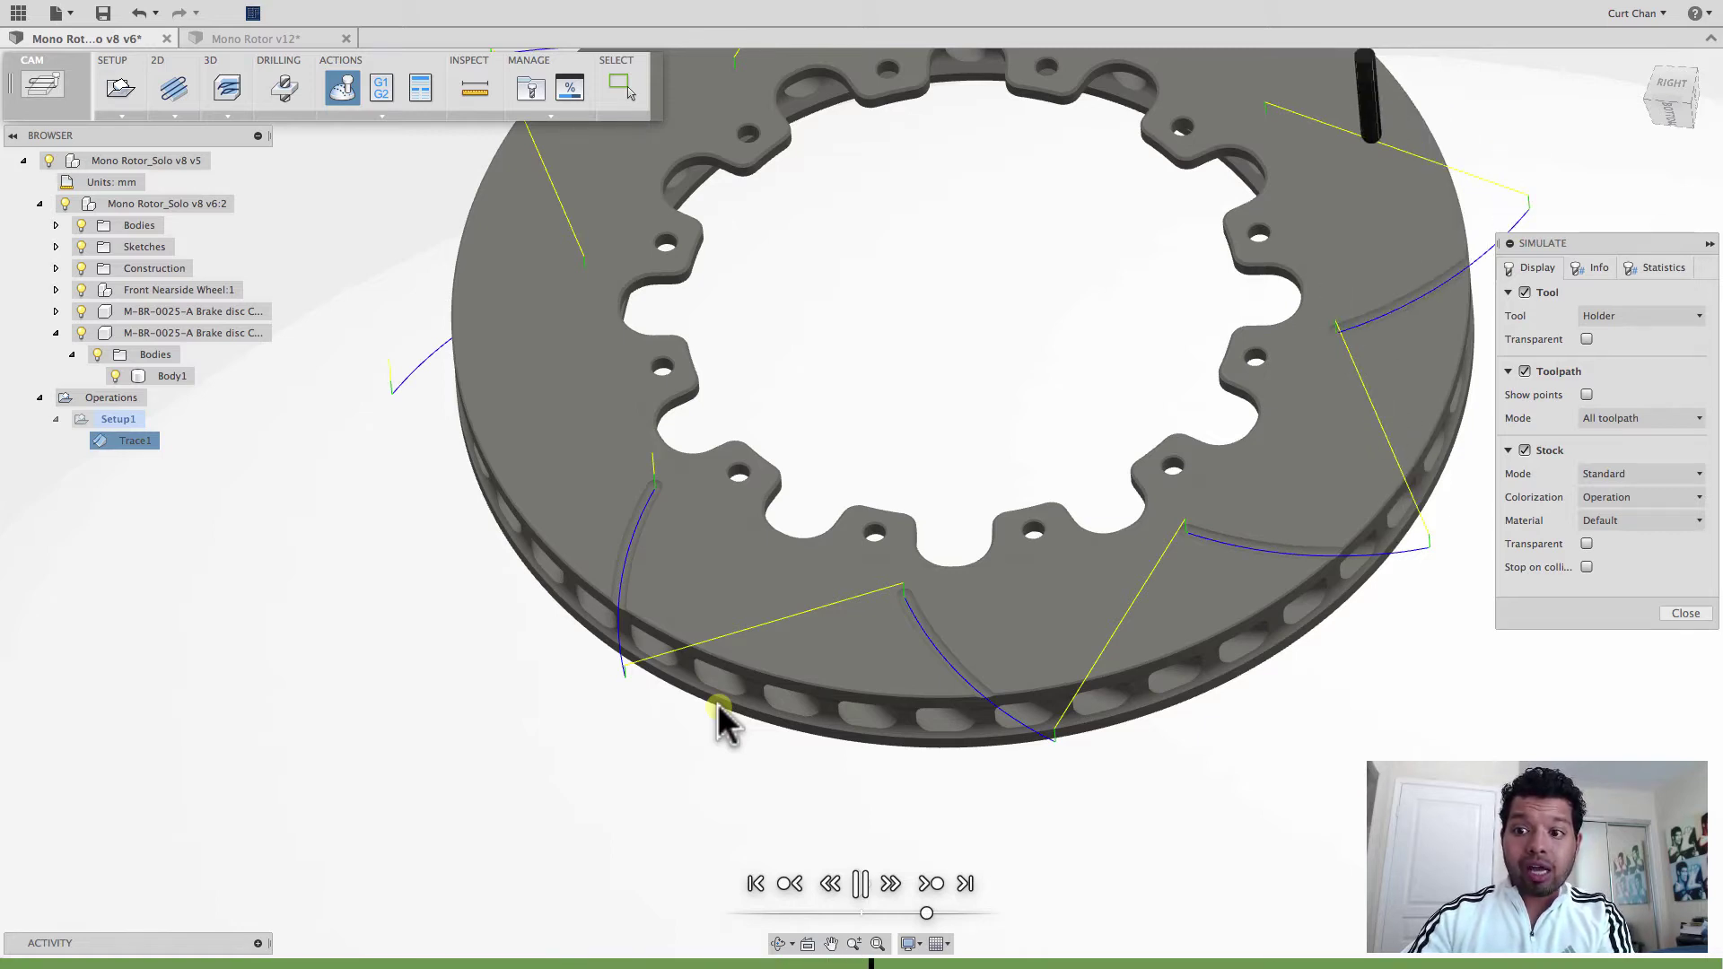
scroll(718, 702, "down", 3)
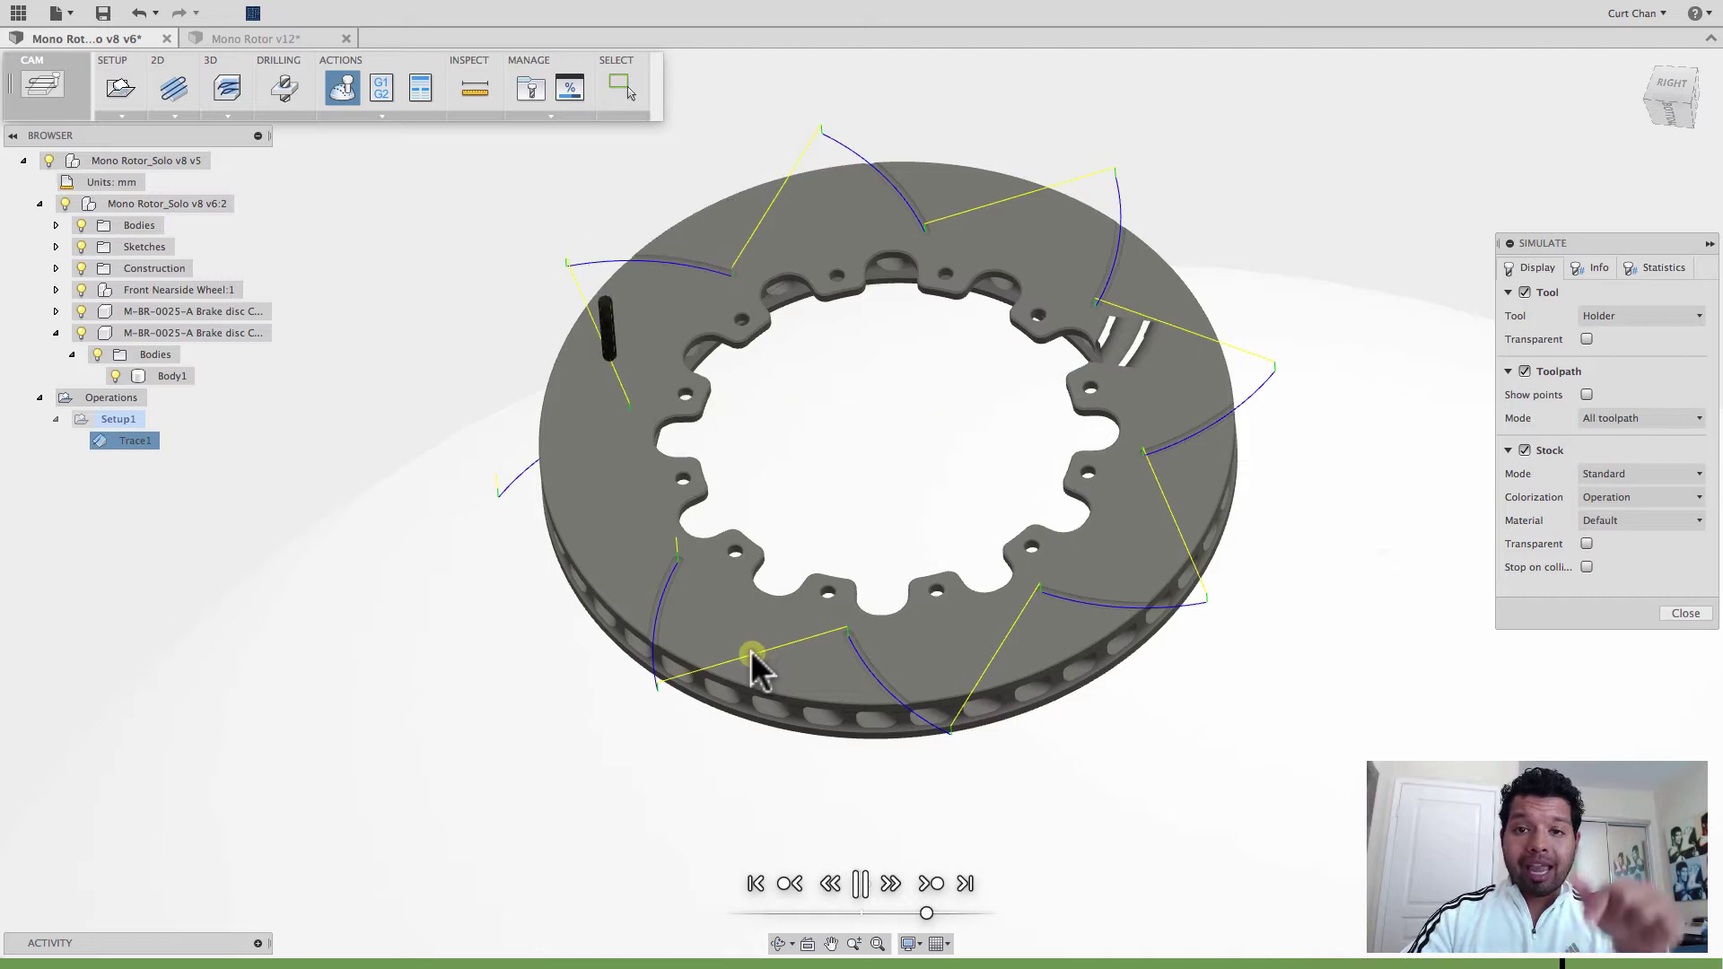
key("space")
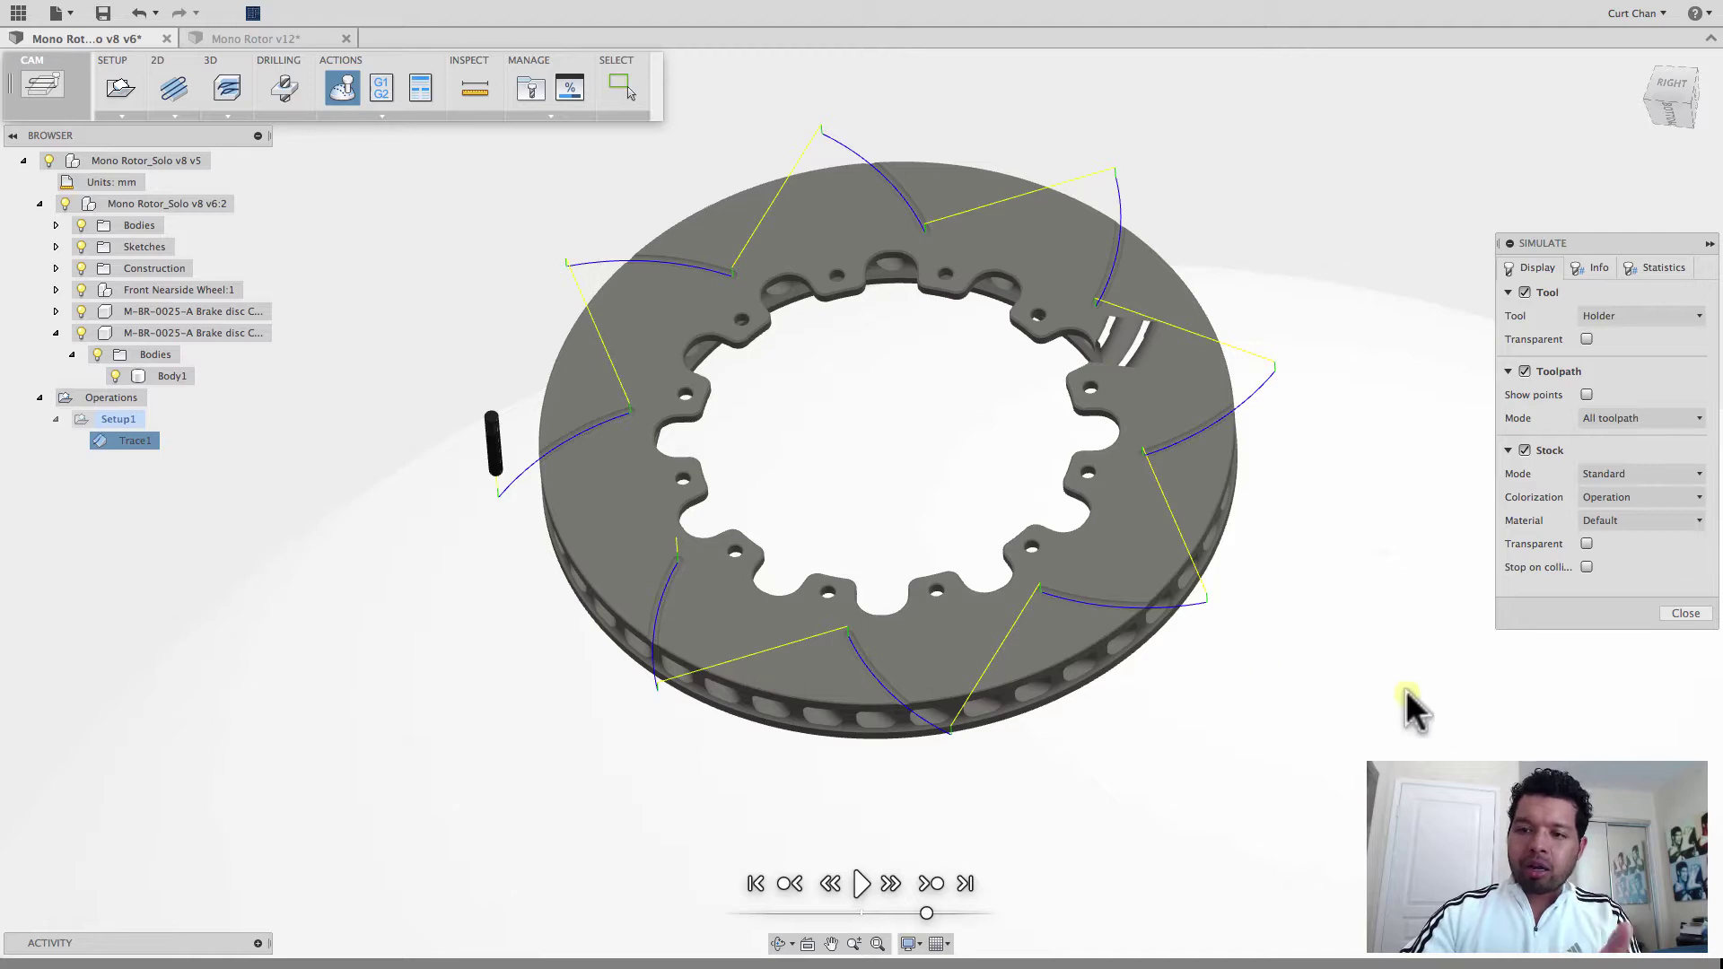
left_click(1686, 613)
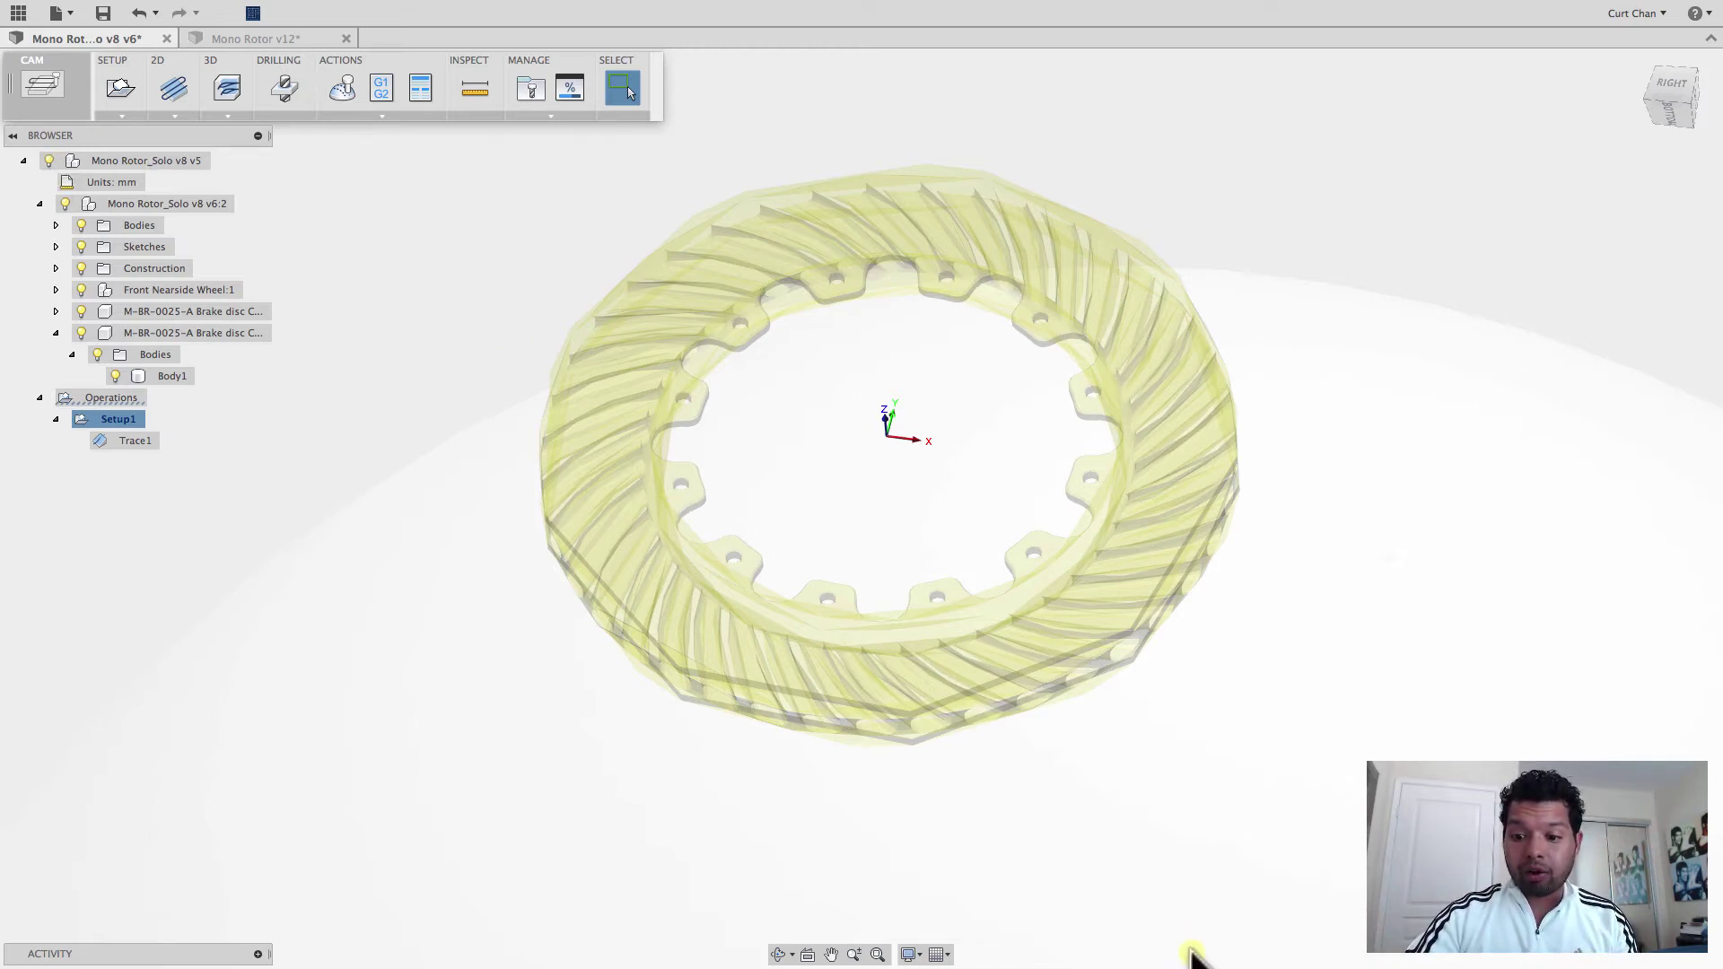
Deselect Setup1, show the brake rotor again and switch to the Model workspace.
left_click(1204, 923)
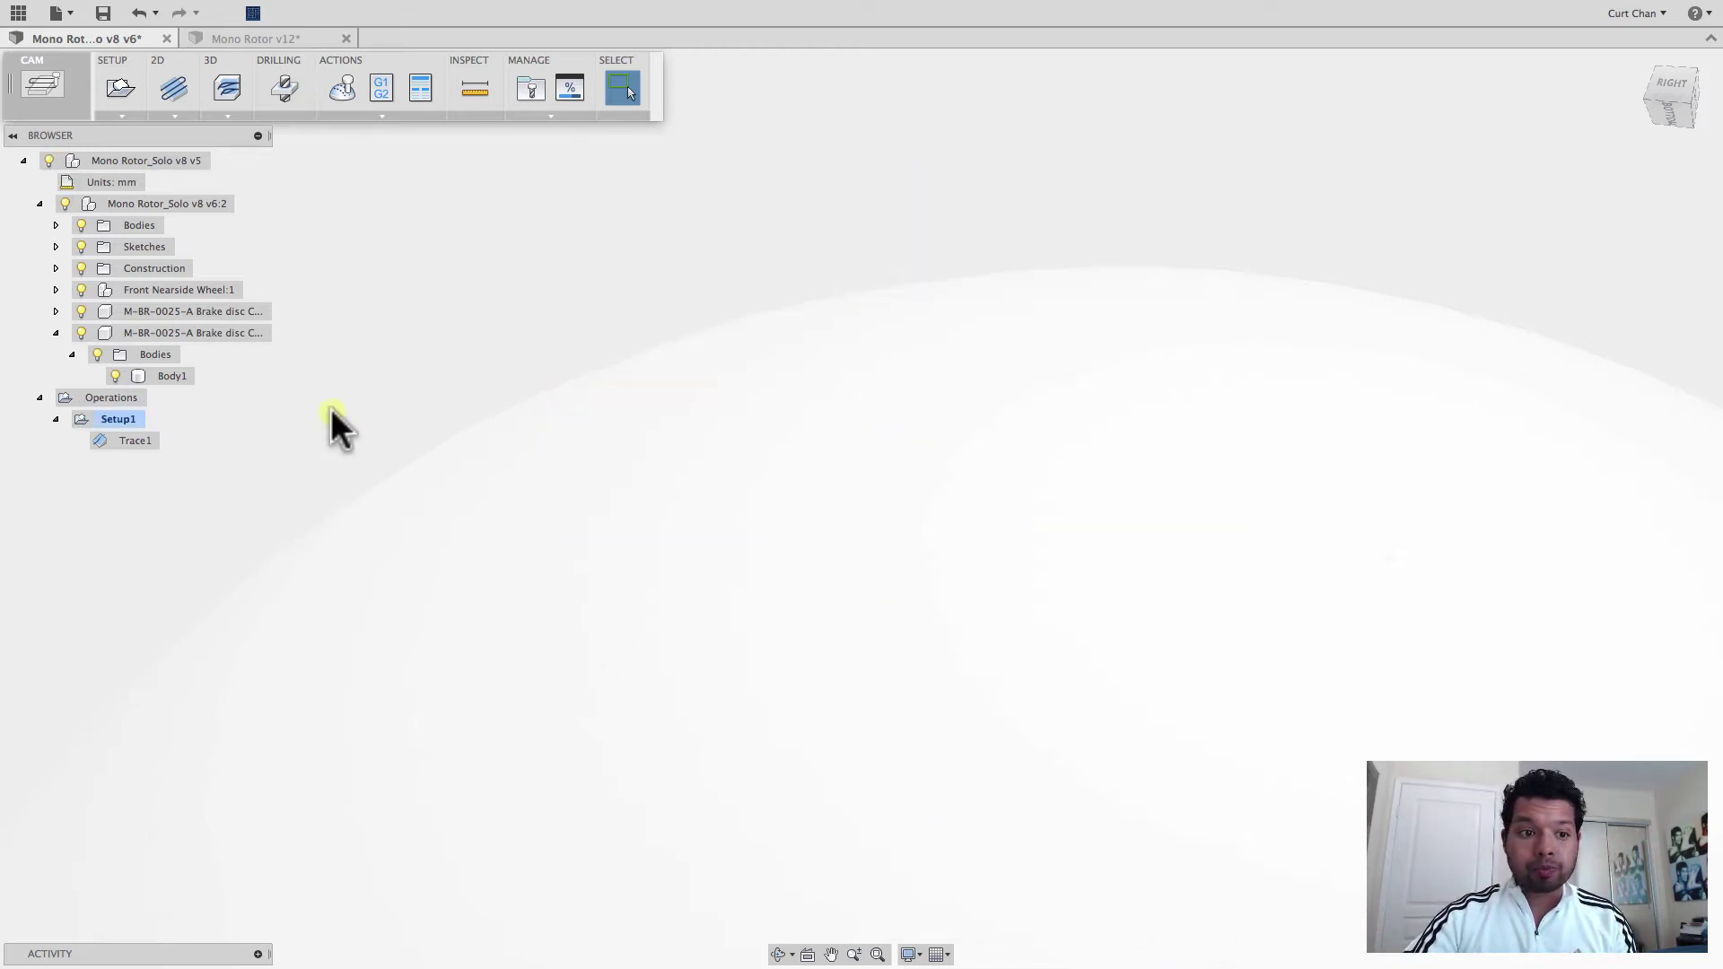
left_click(64, 203)
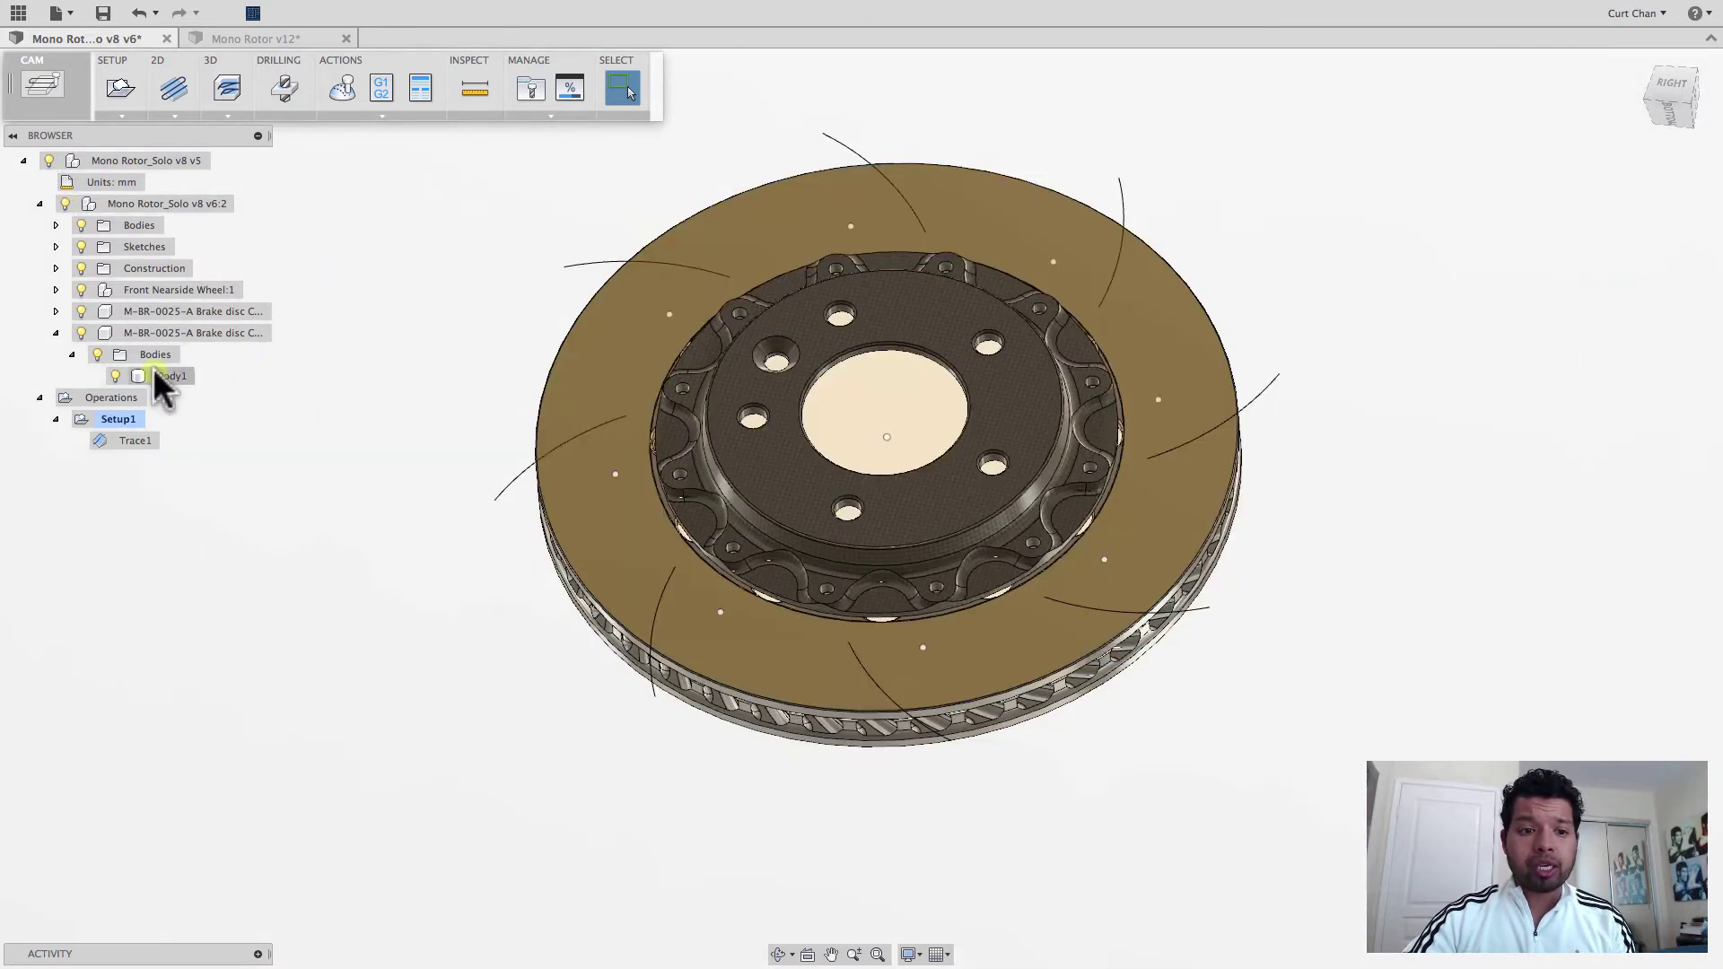
left_click(56, 85)
left_click(68, 135)
Hide Sketch19 and bring up the Rotor with Slots.jpeg photo in Preview.
middle_click_drag(331, 338, 372, 410)
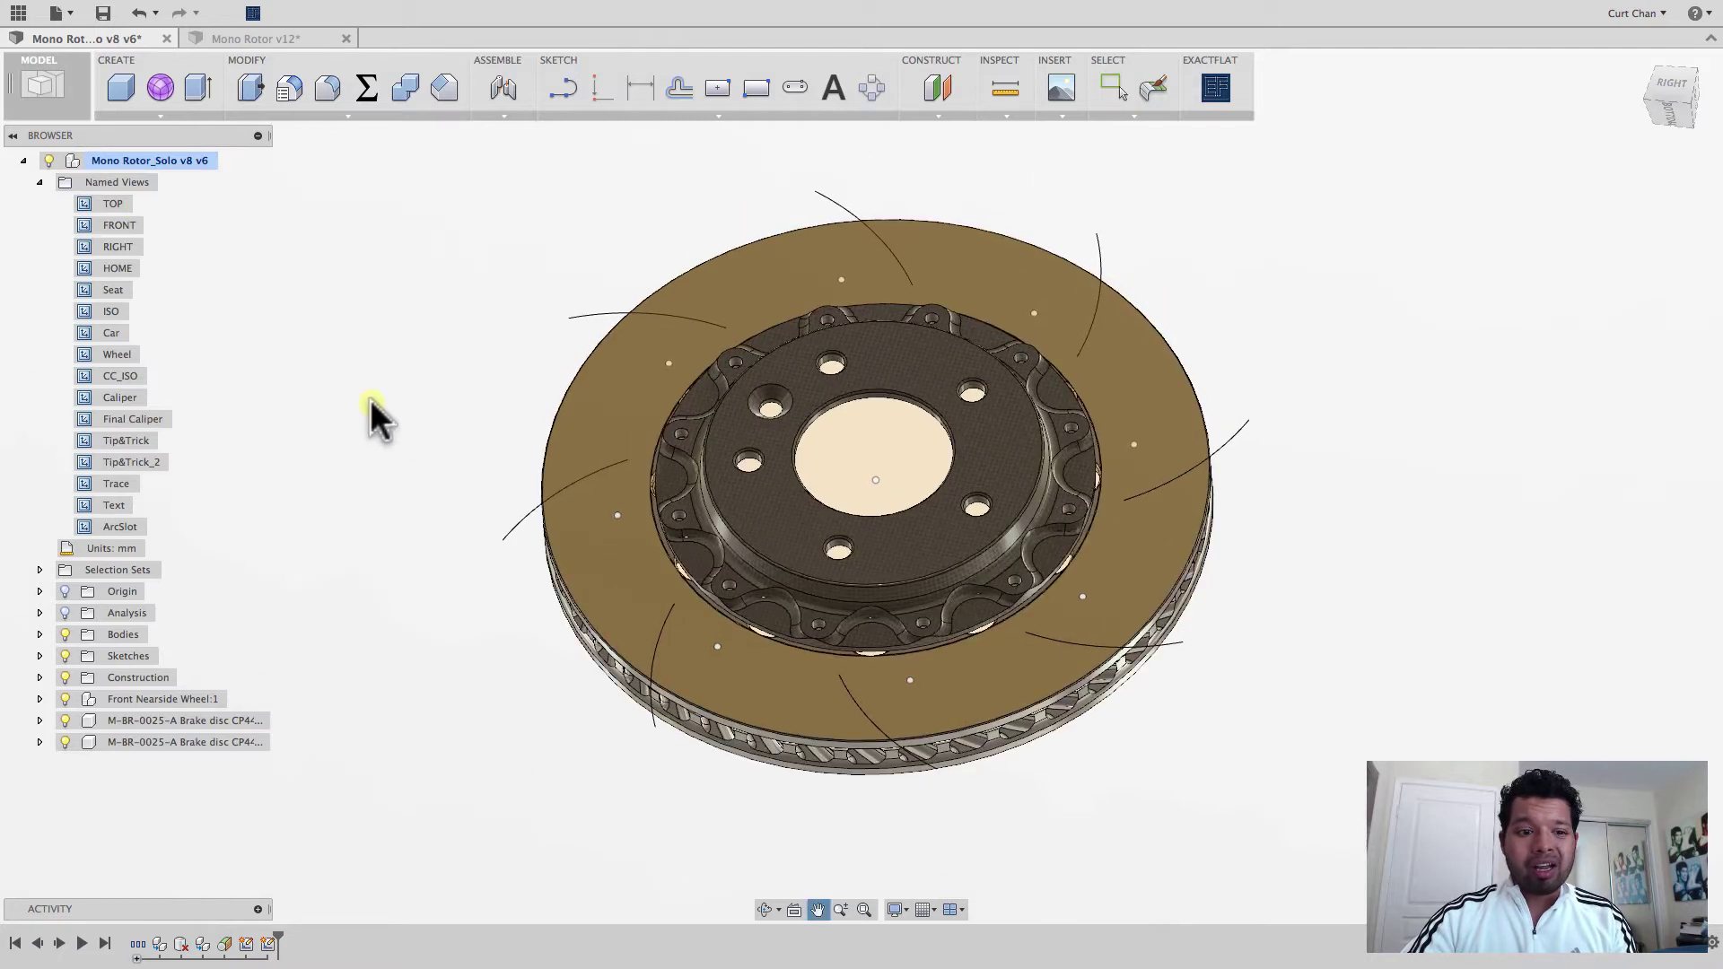
left_click(39, 656)
left_click(82, 679)
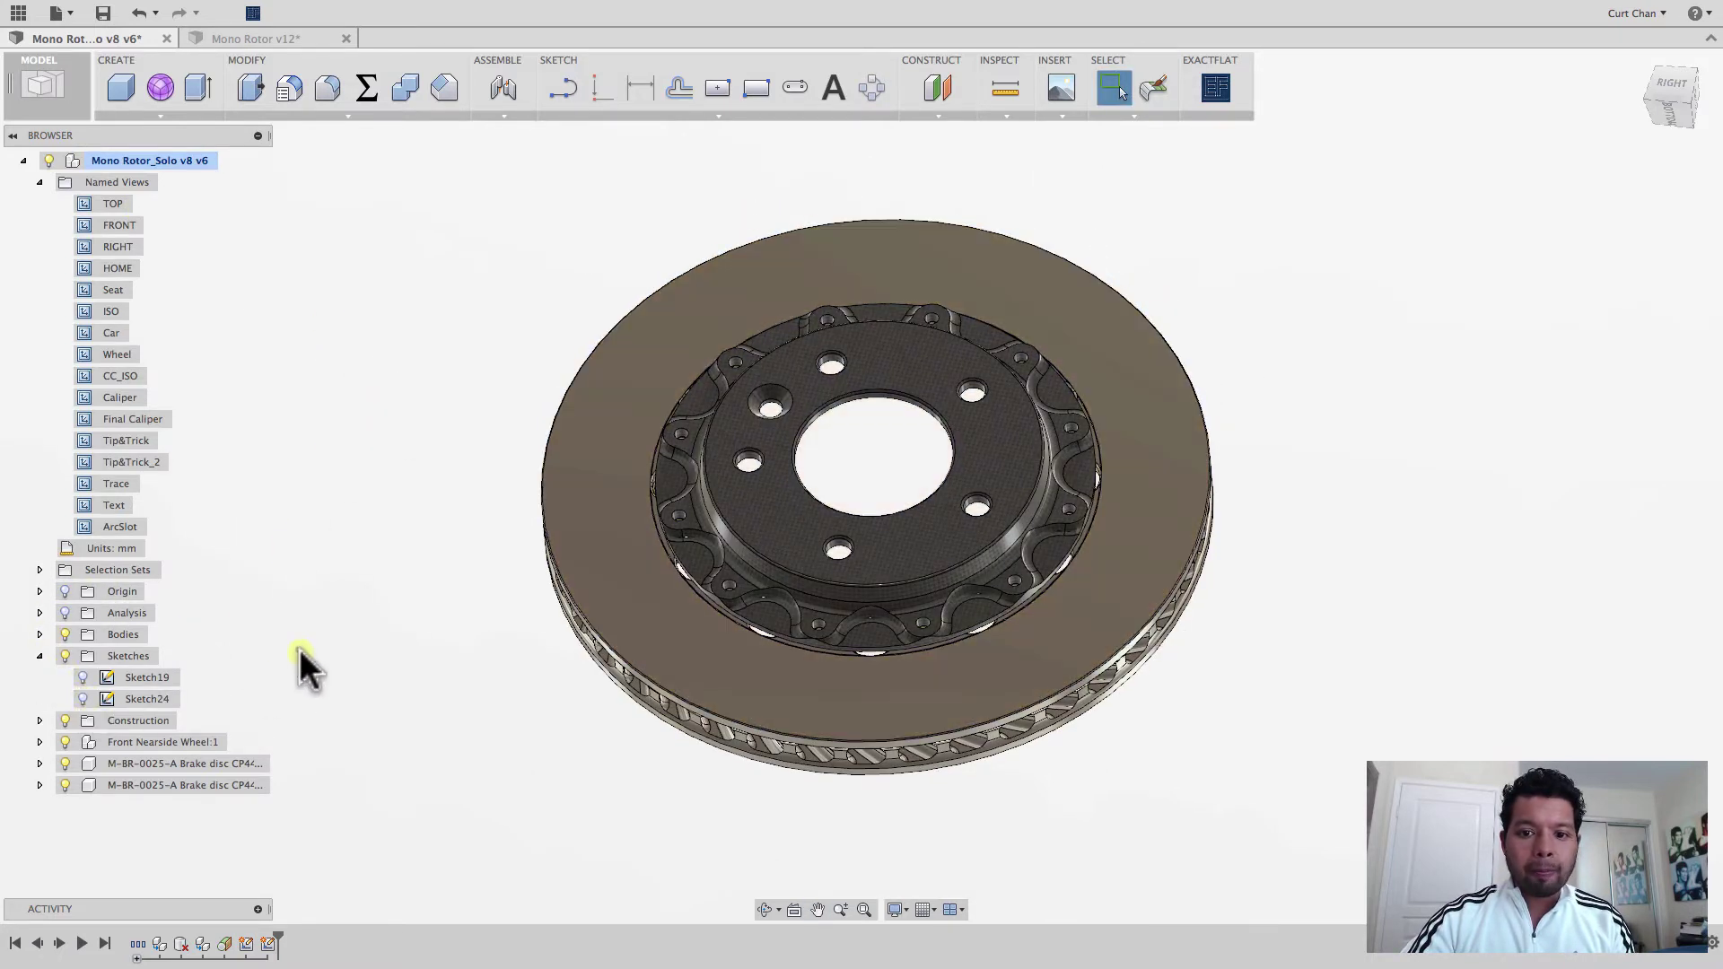
middle_click_drag(390, 626, 431, 604)
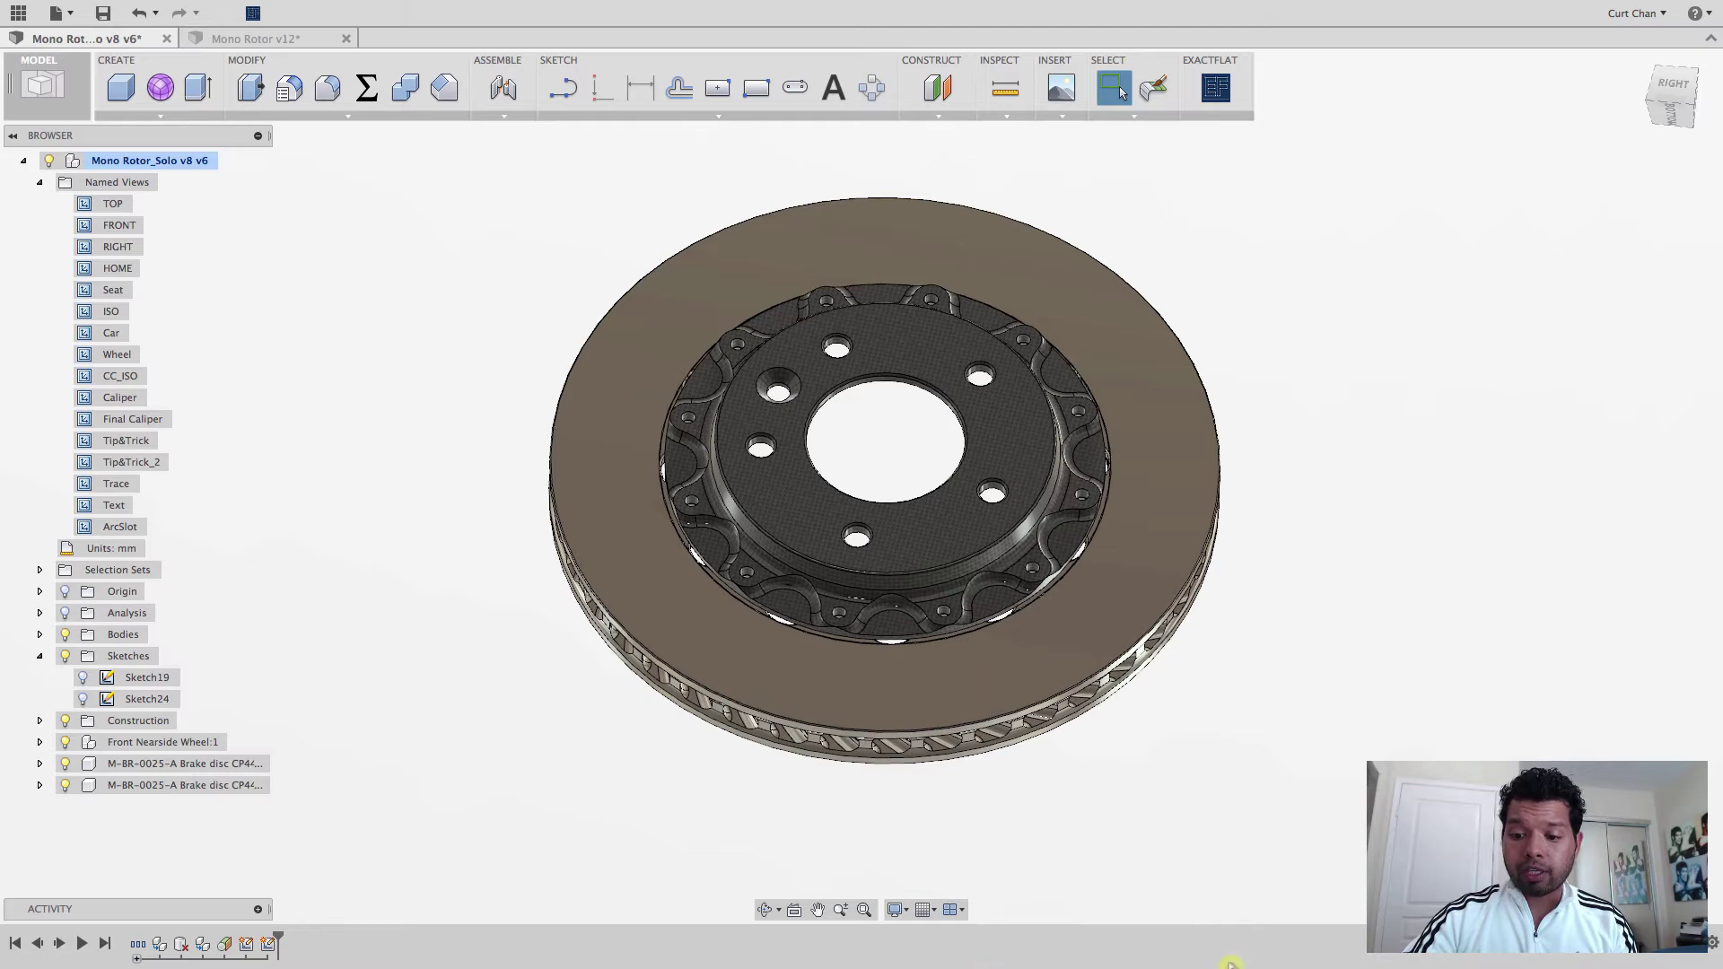
left_click(1151, 954)
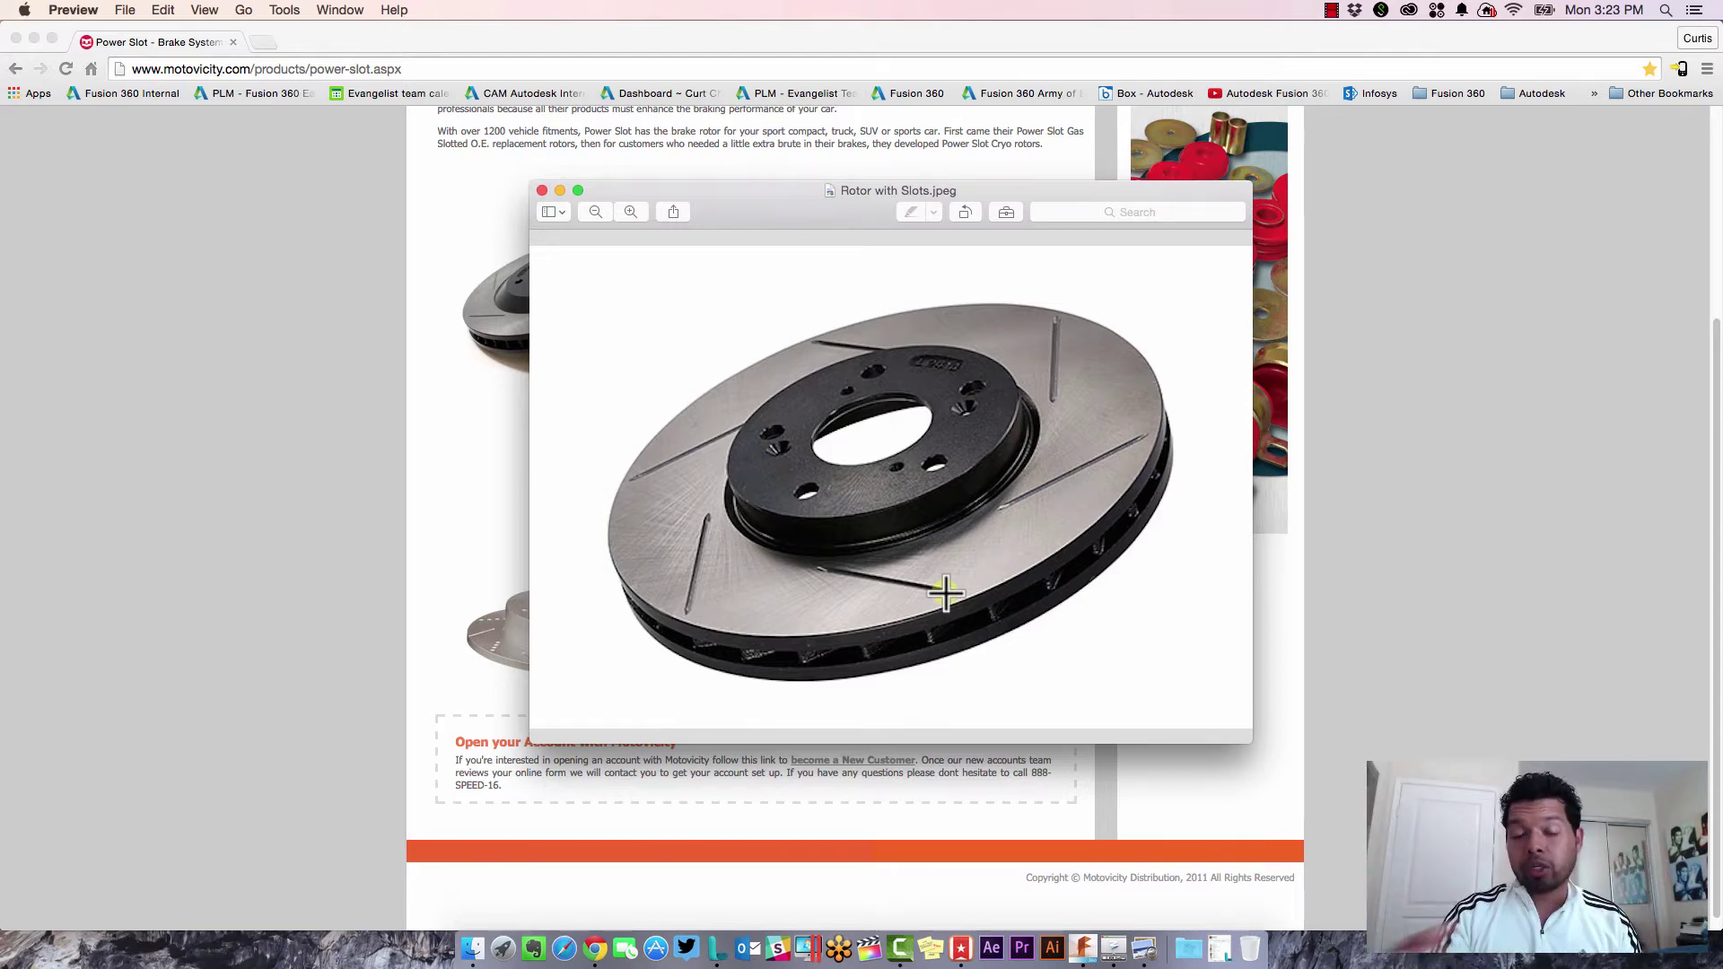
Back in Fusion 360, turn on the section analysis cut, zoom in, and show Sketch19.
left_click(1082, 948)
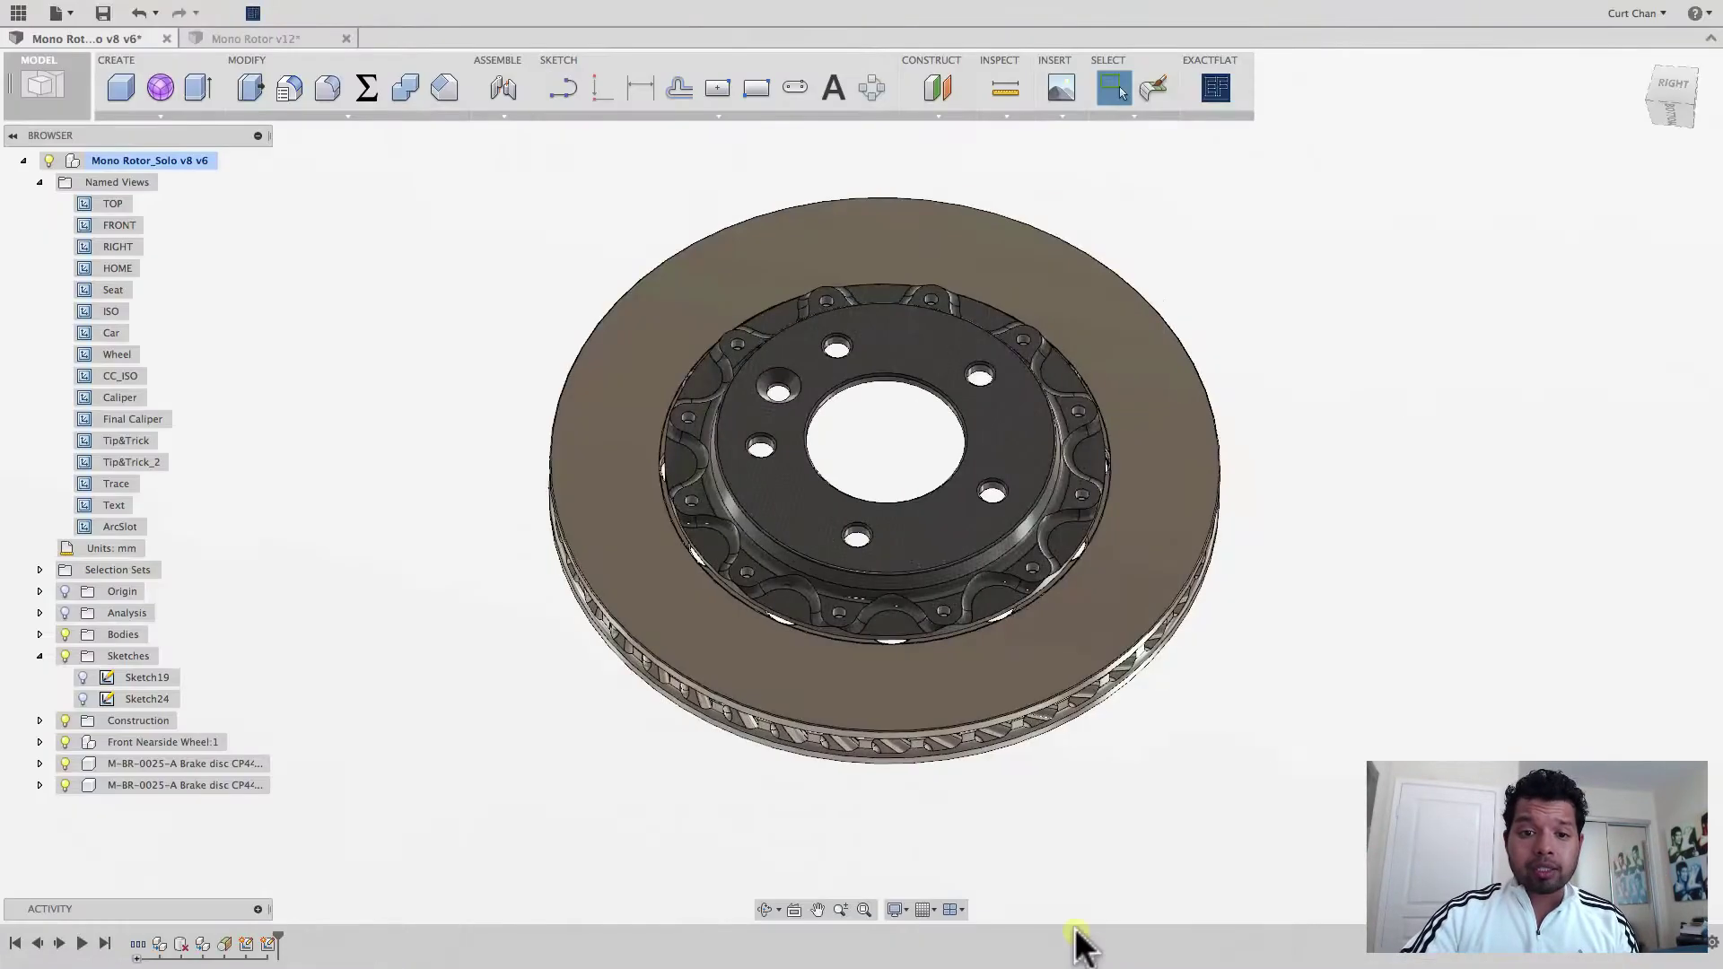
middle_click_drag(527, 781, 511, 671, "shift")
key("Escape")
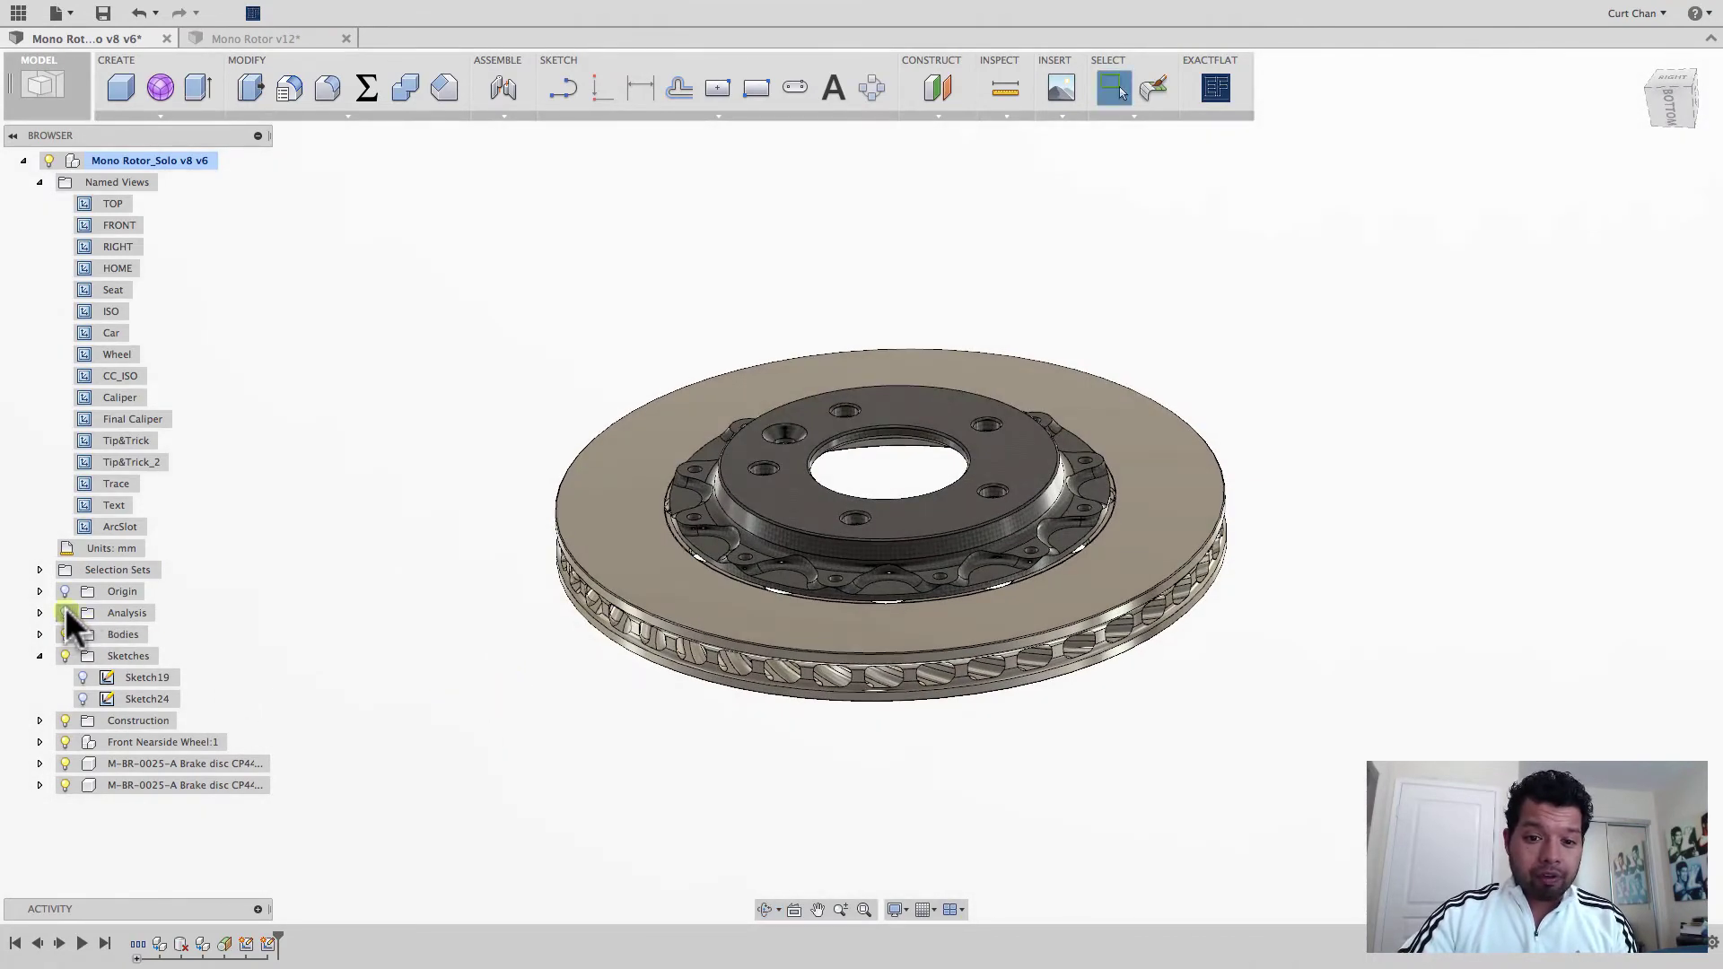
left_click(64, 613)
scroll(662, 589, "up", 5)
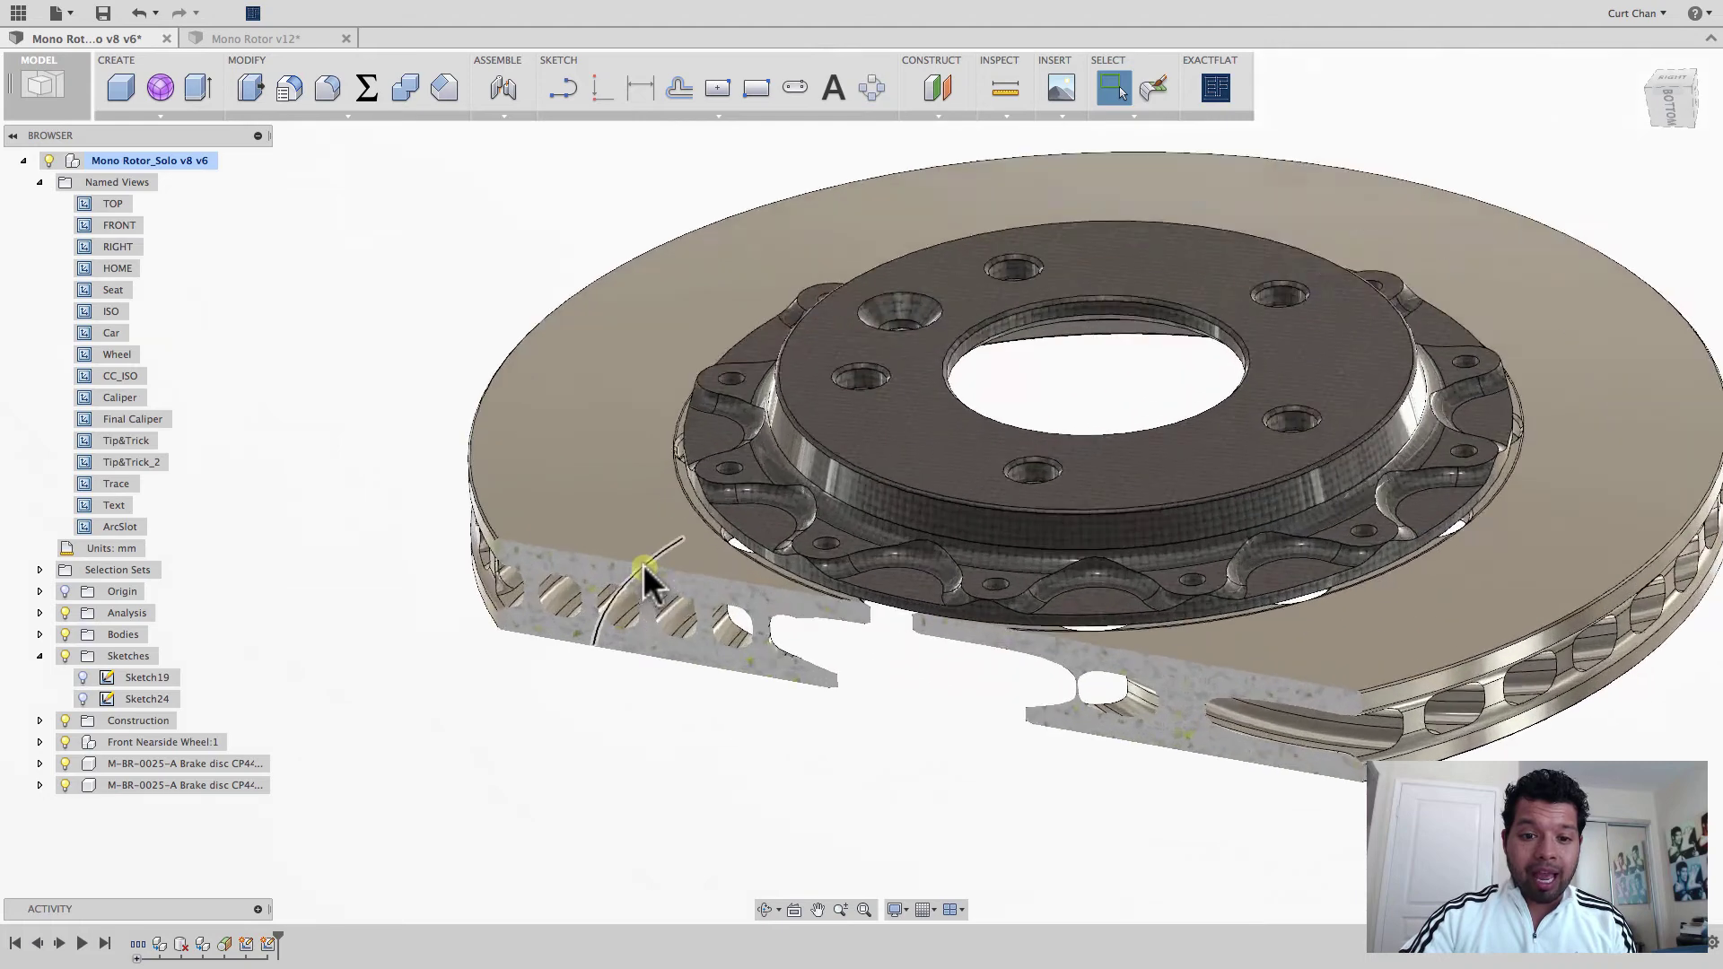
scroll(643, 563, "up", 2)
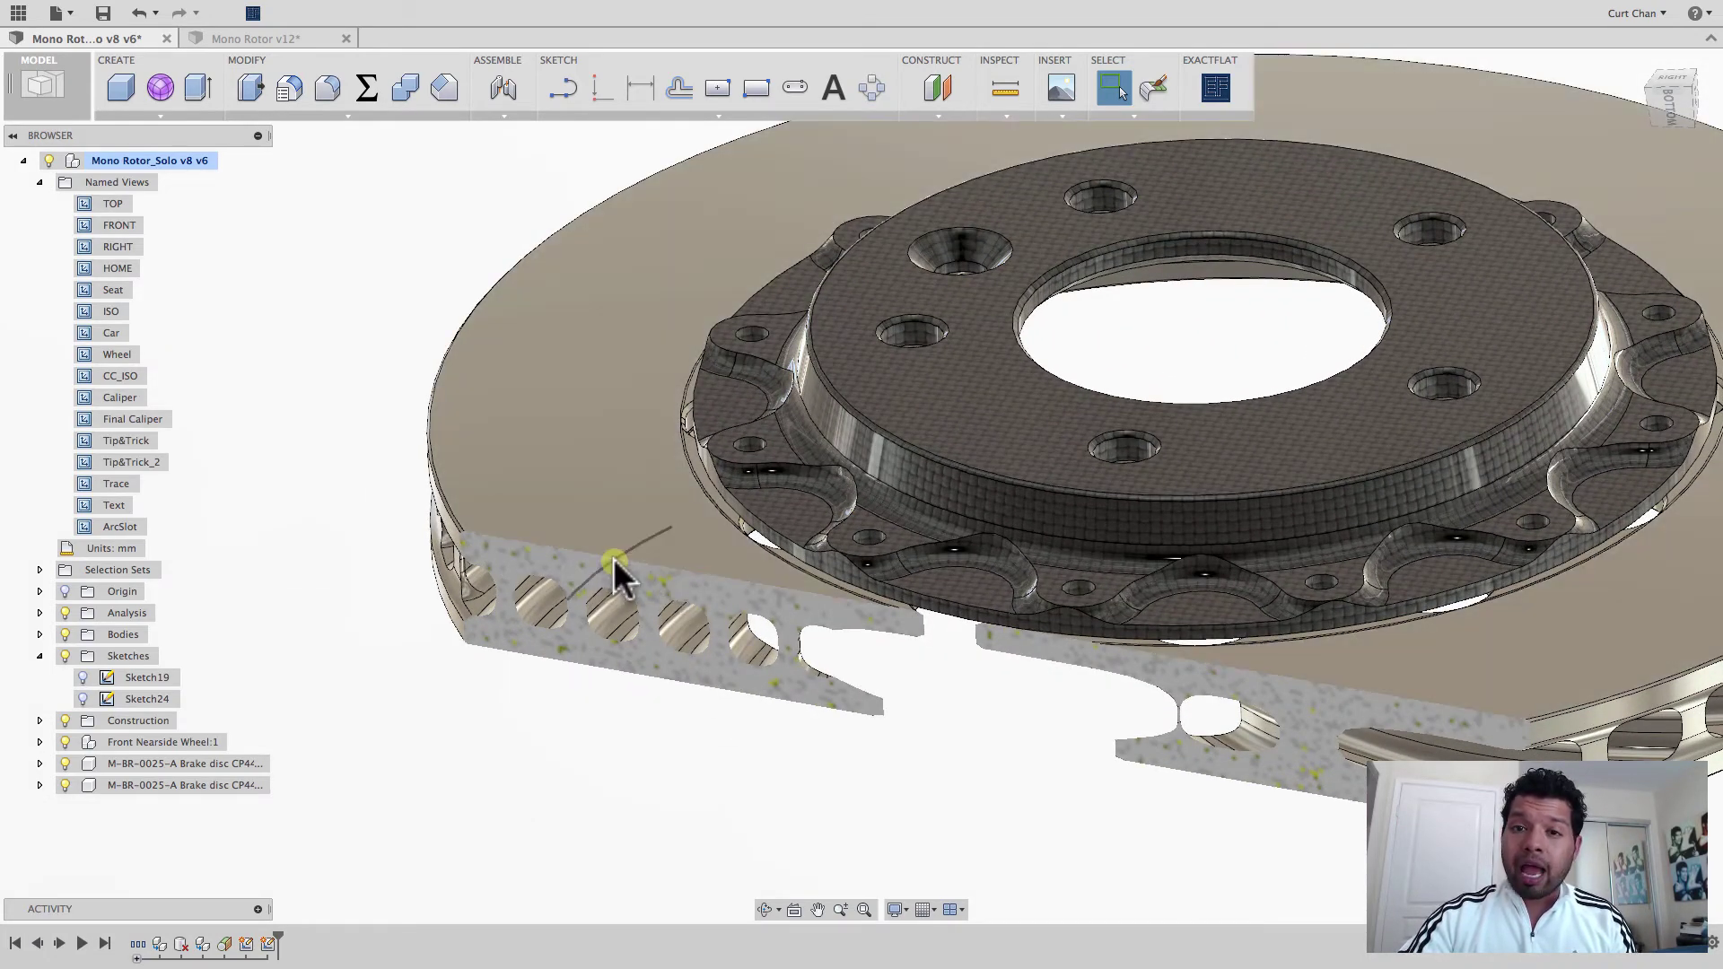
left_click(82, 677)
scroll(498, 665, "up", 2)
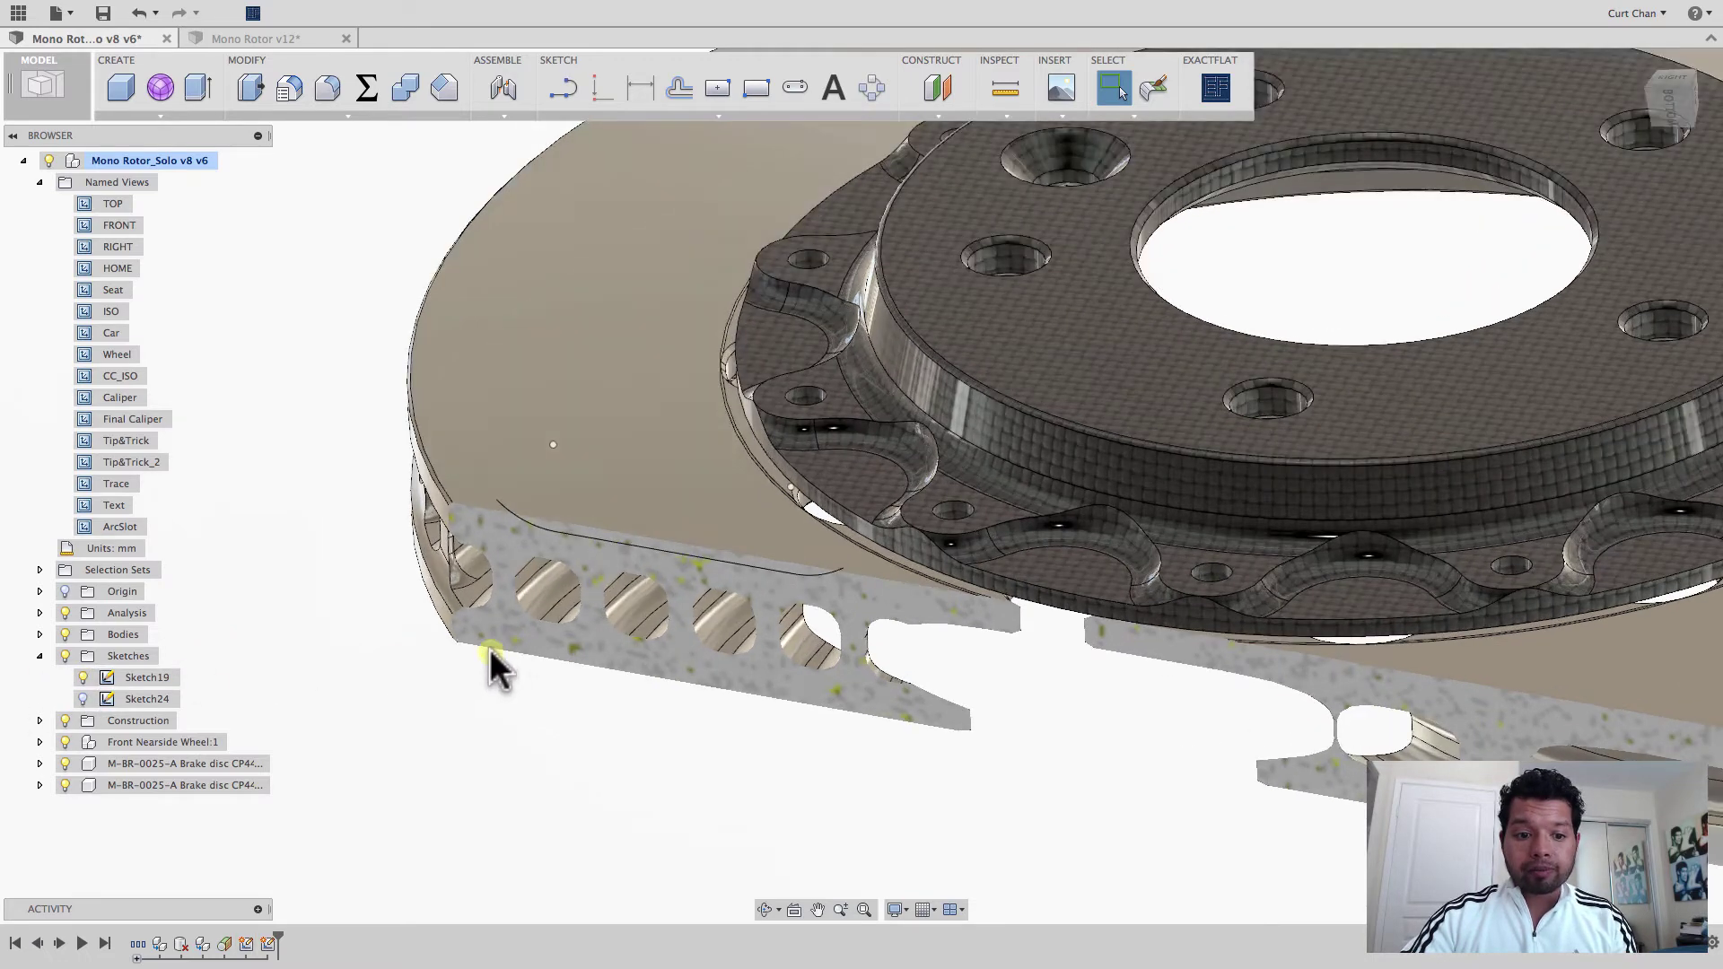
Edit Sketch19 from the Trace view, snapping the arc end onto the 40 line's endpoint.
right_click(154, 677)
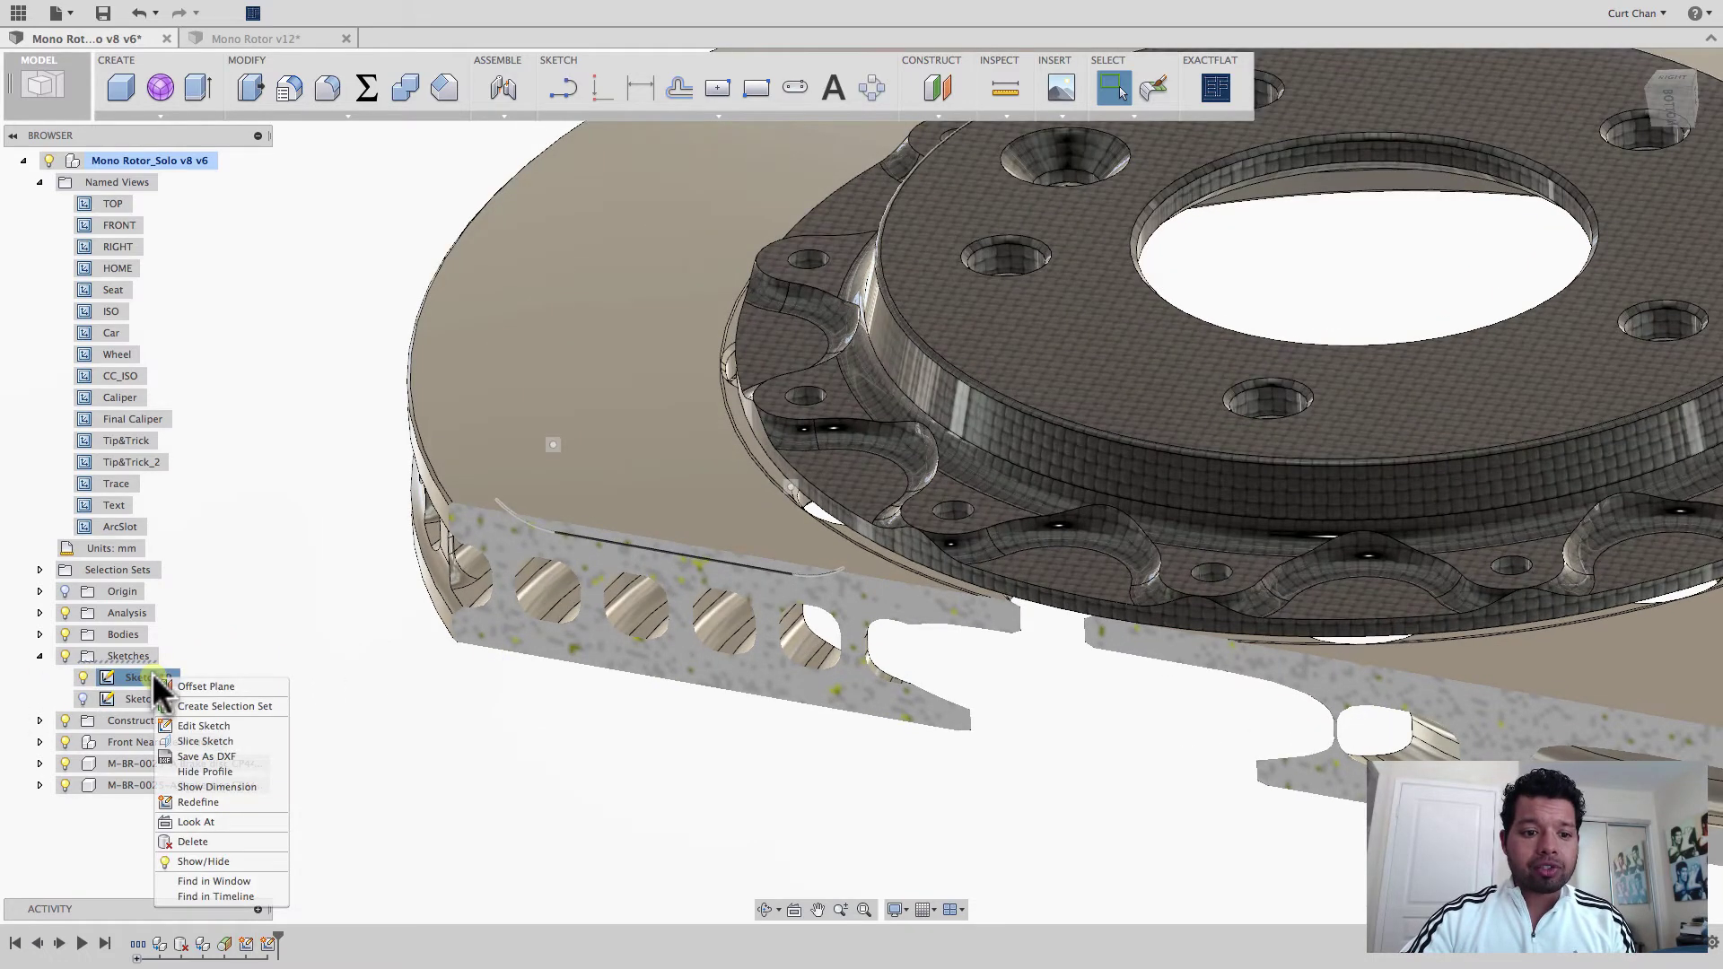
left_click(185, 725)
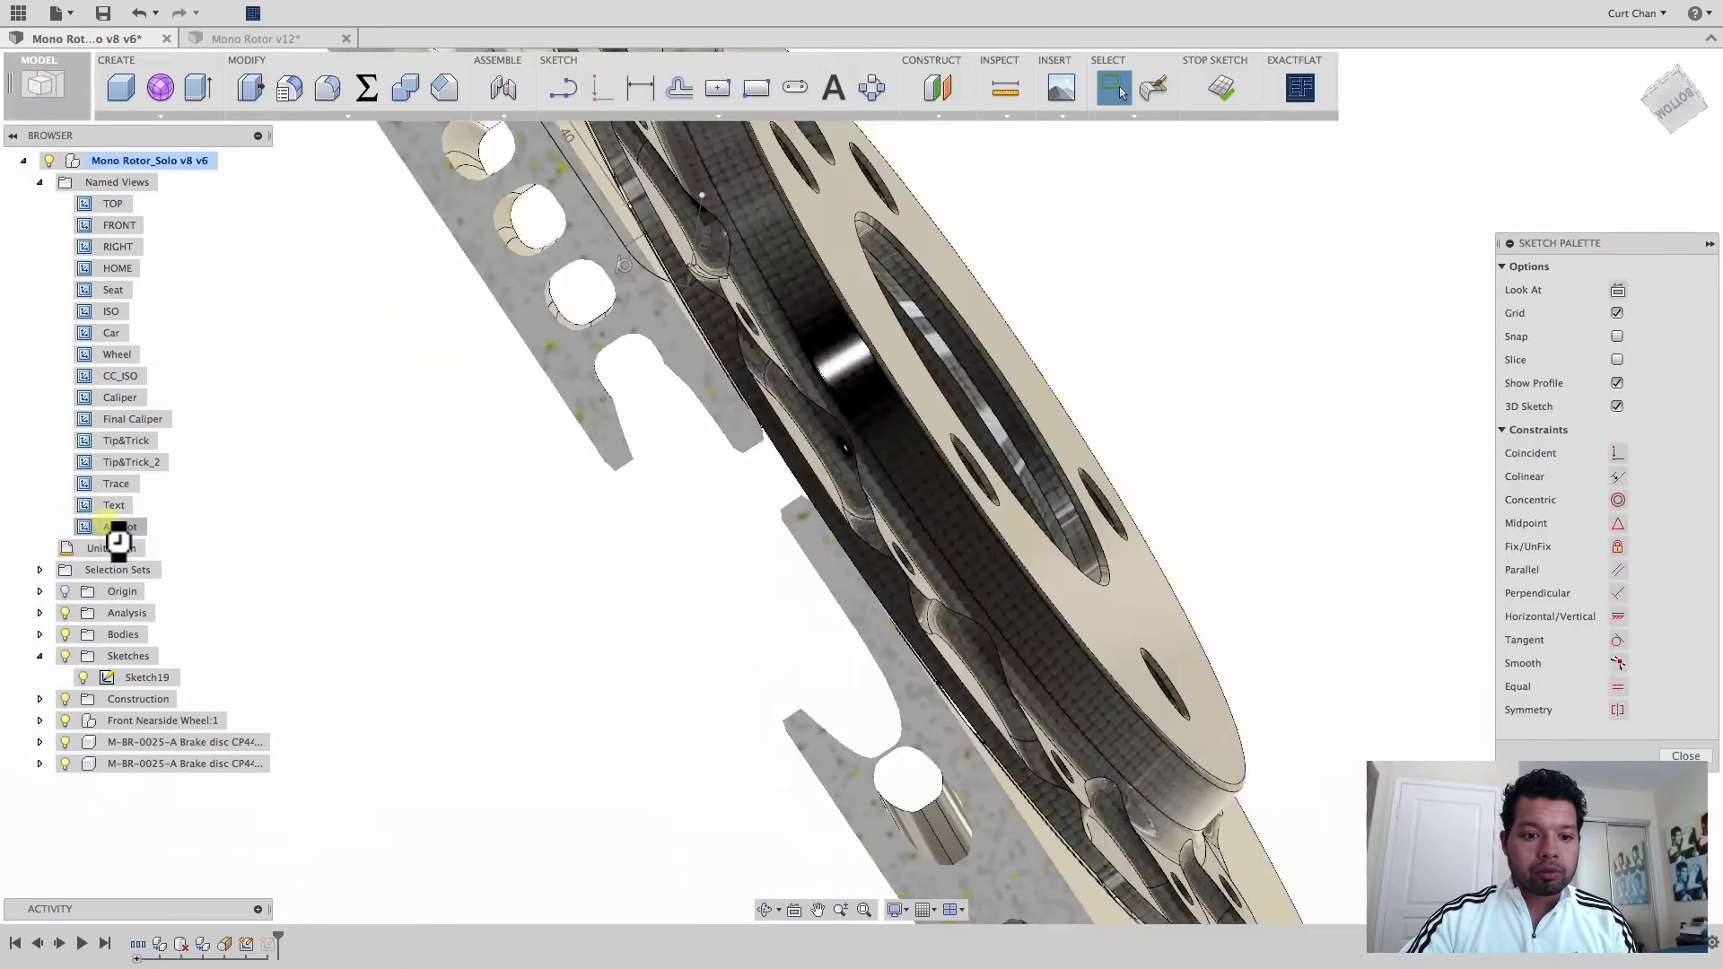
double_click(106, 526)
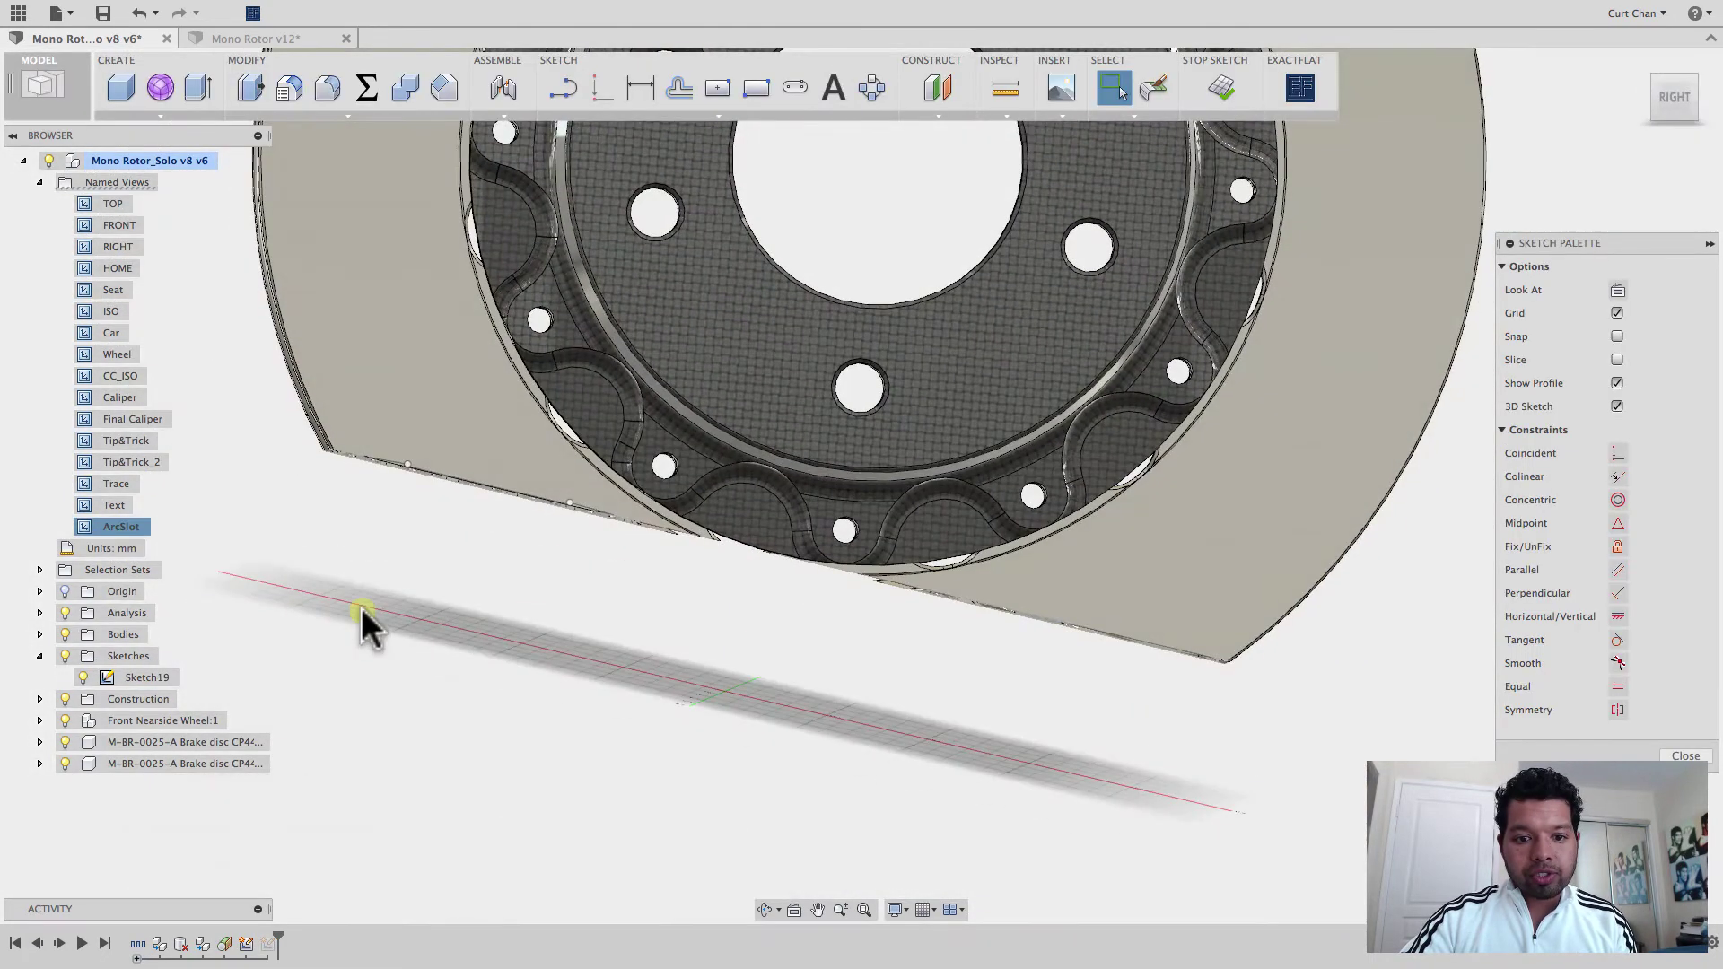
double_click(106, 485)
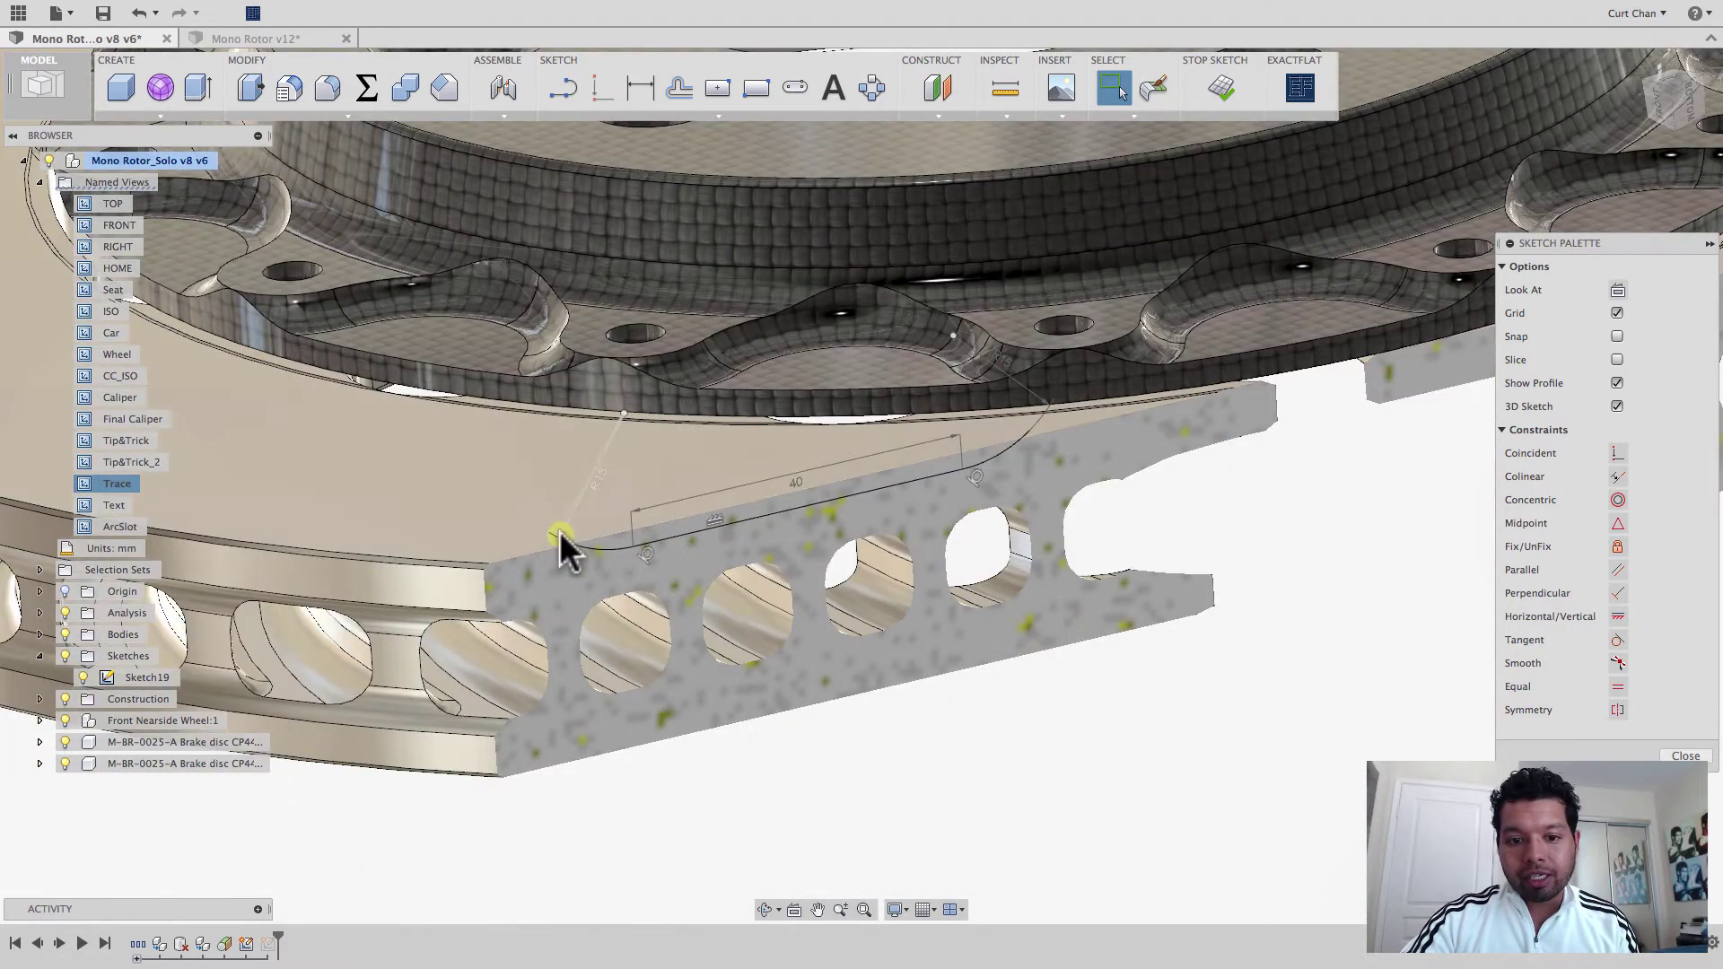
mouse_move(608, 547)
left_mouse_down()
mouse_move(646, 562)
mouse_move(715, 539)
left_mouse_up()
mouse_move(824, 514)
left_mouse_down()
mouse_move(884, 495)
mouse_move(877, 472)
mouse_move(907, 454)
mouse_move(1019, 422)
left_mouse_up()
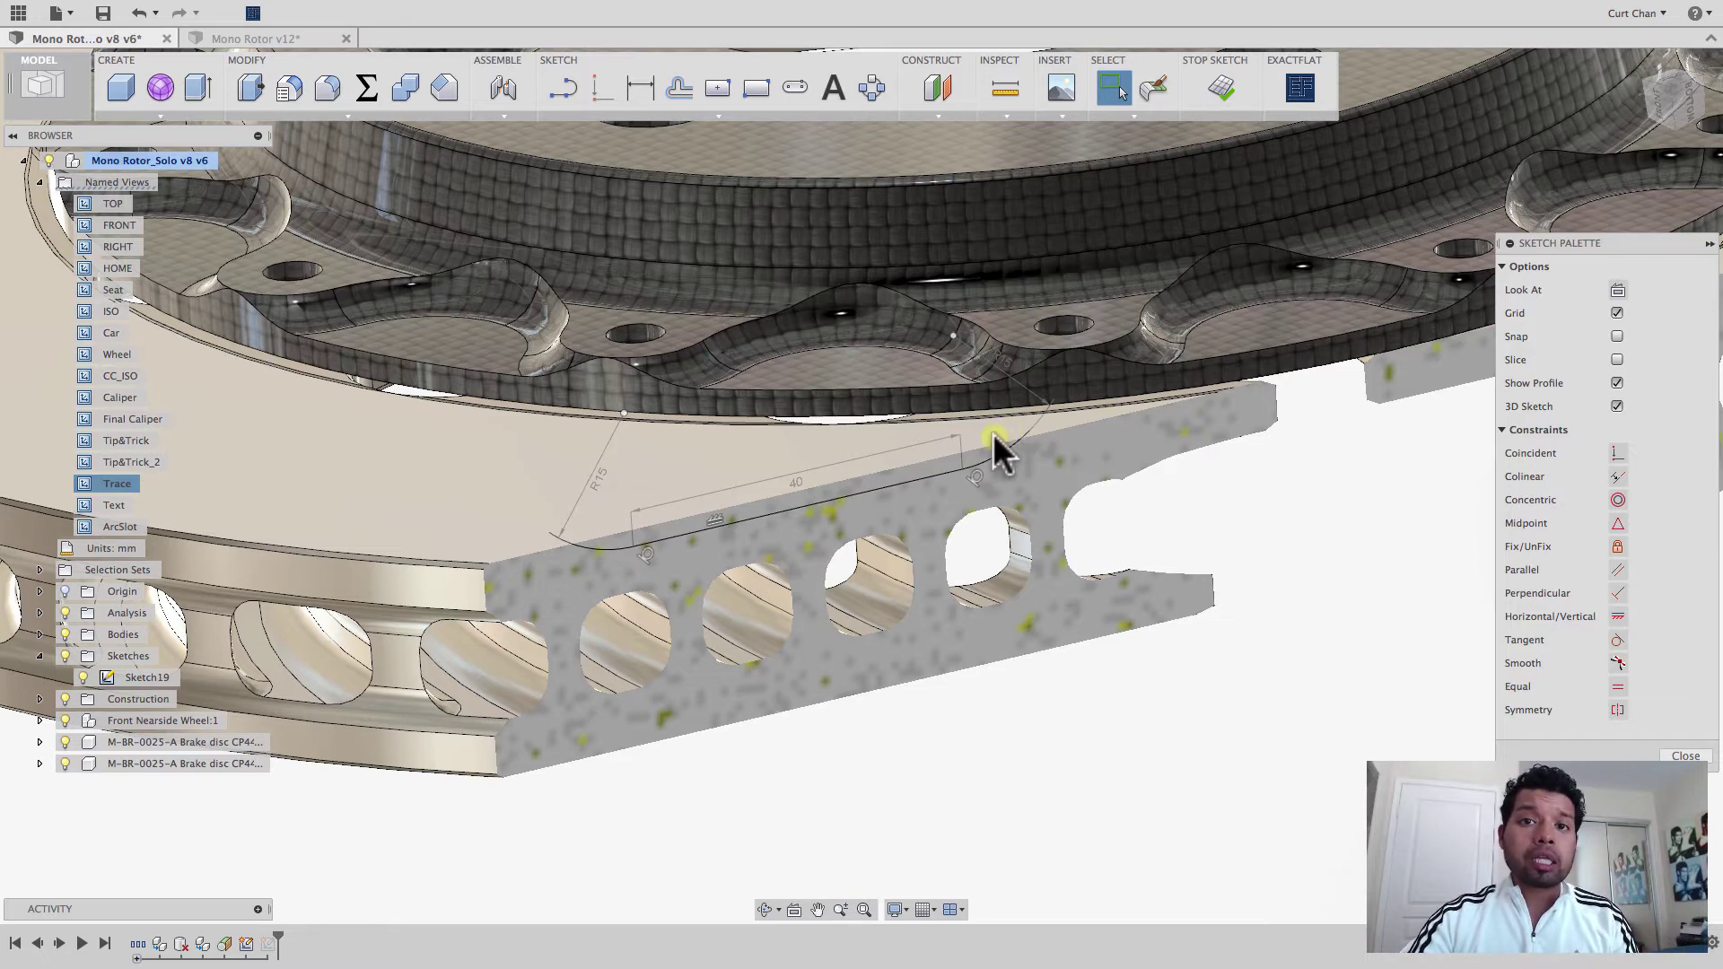
left_click(992, 433)
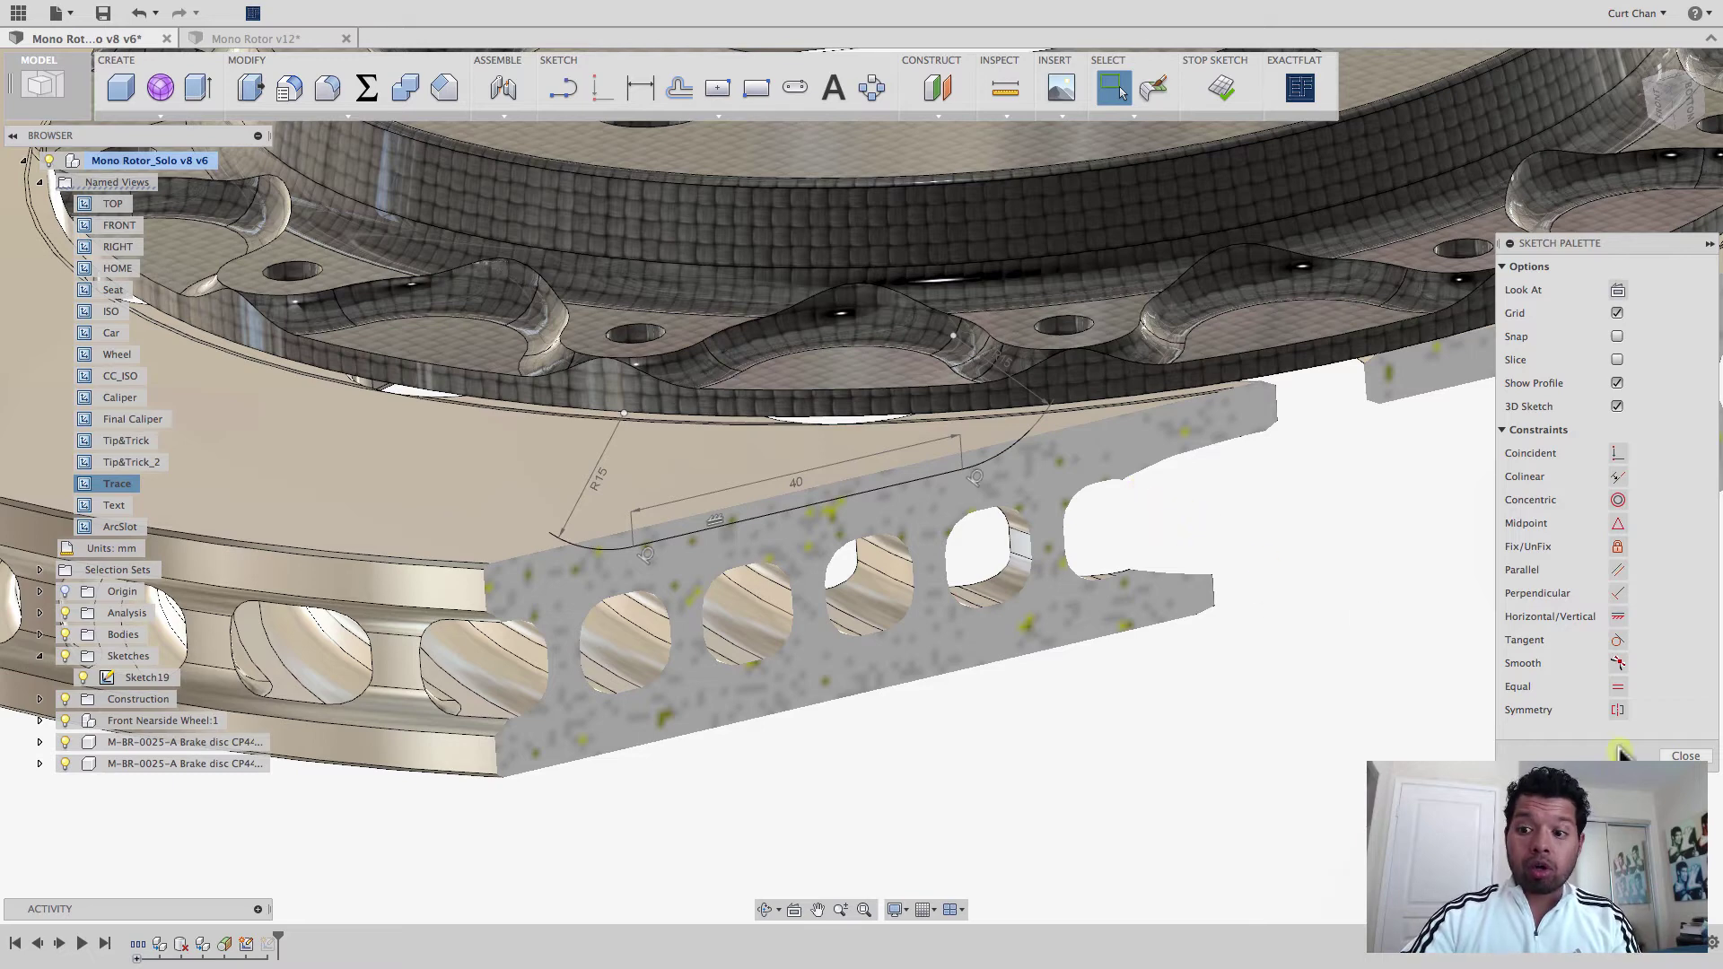
left_click(1685, 756)
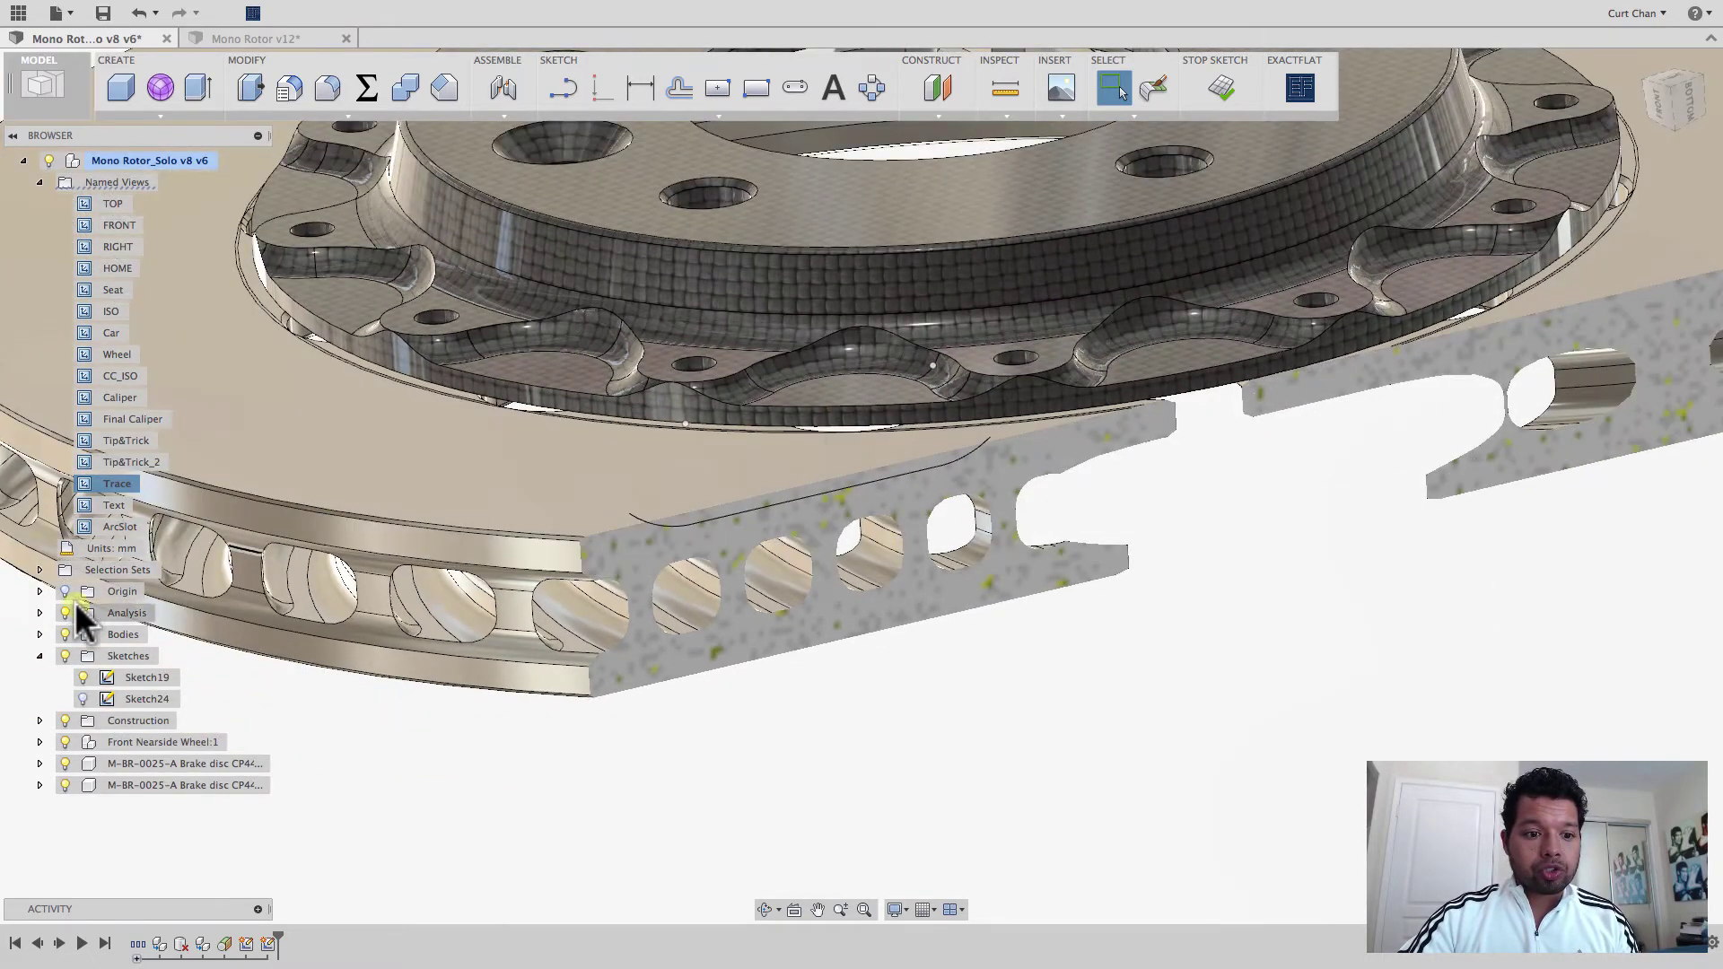
Turn off the section analysis to show the whole rotor and switch to the CAM workspace.
left_click(65, 612)
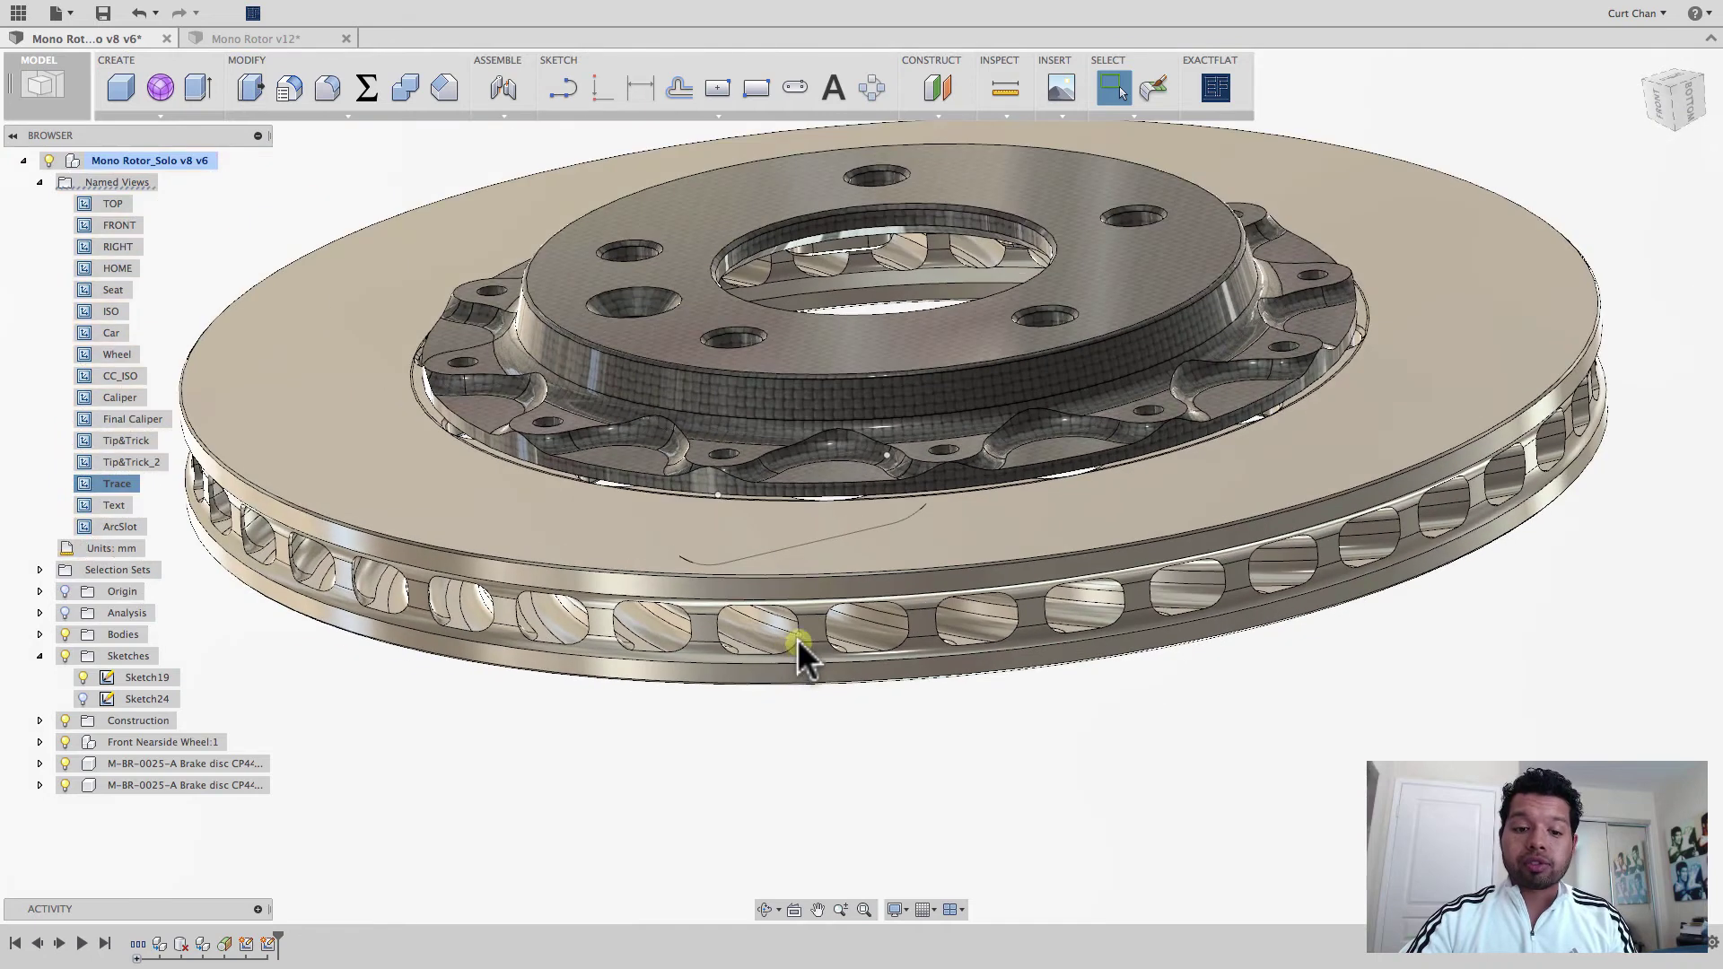
middle_click_drag(791, 628, 816, 655, "shift")
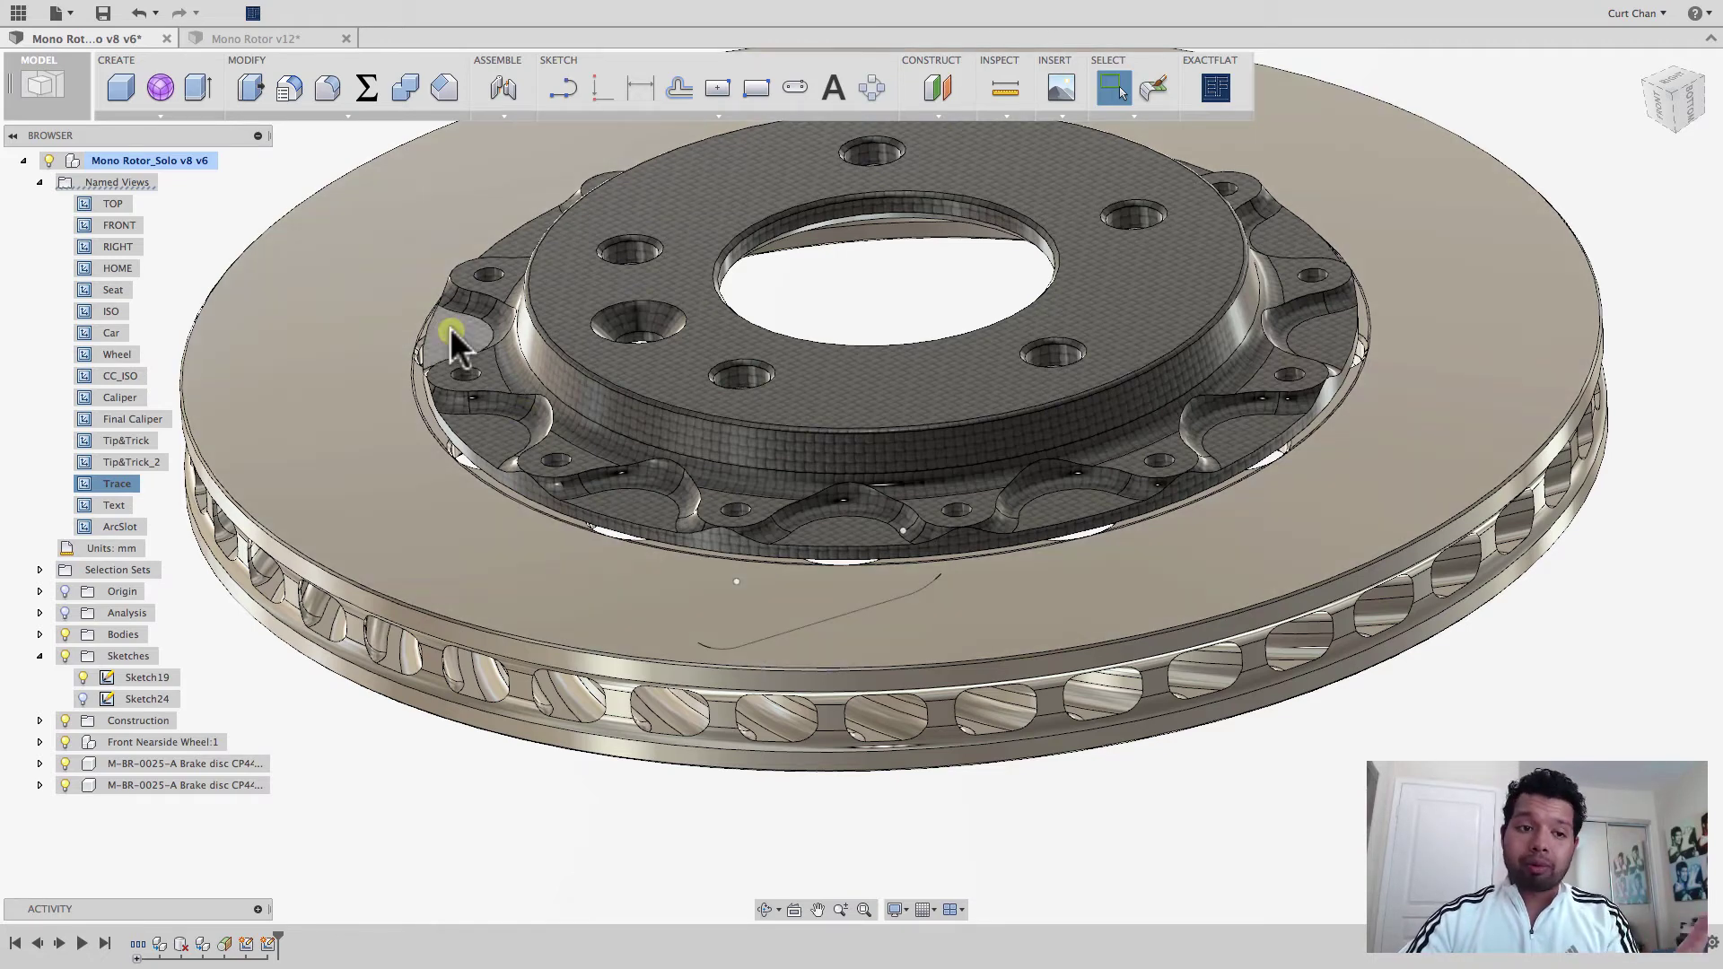
left_click(34, 89)
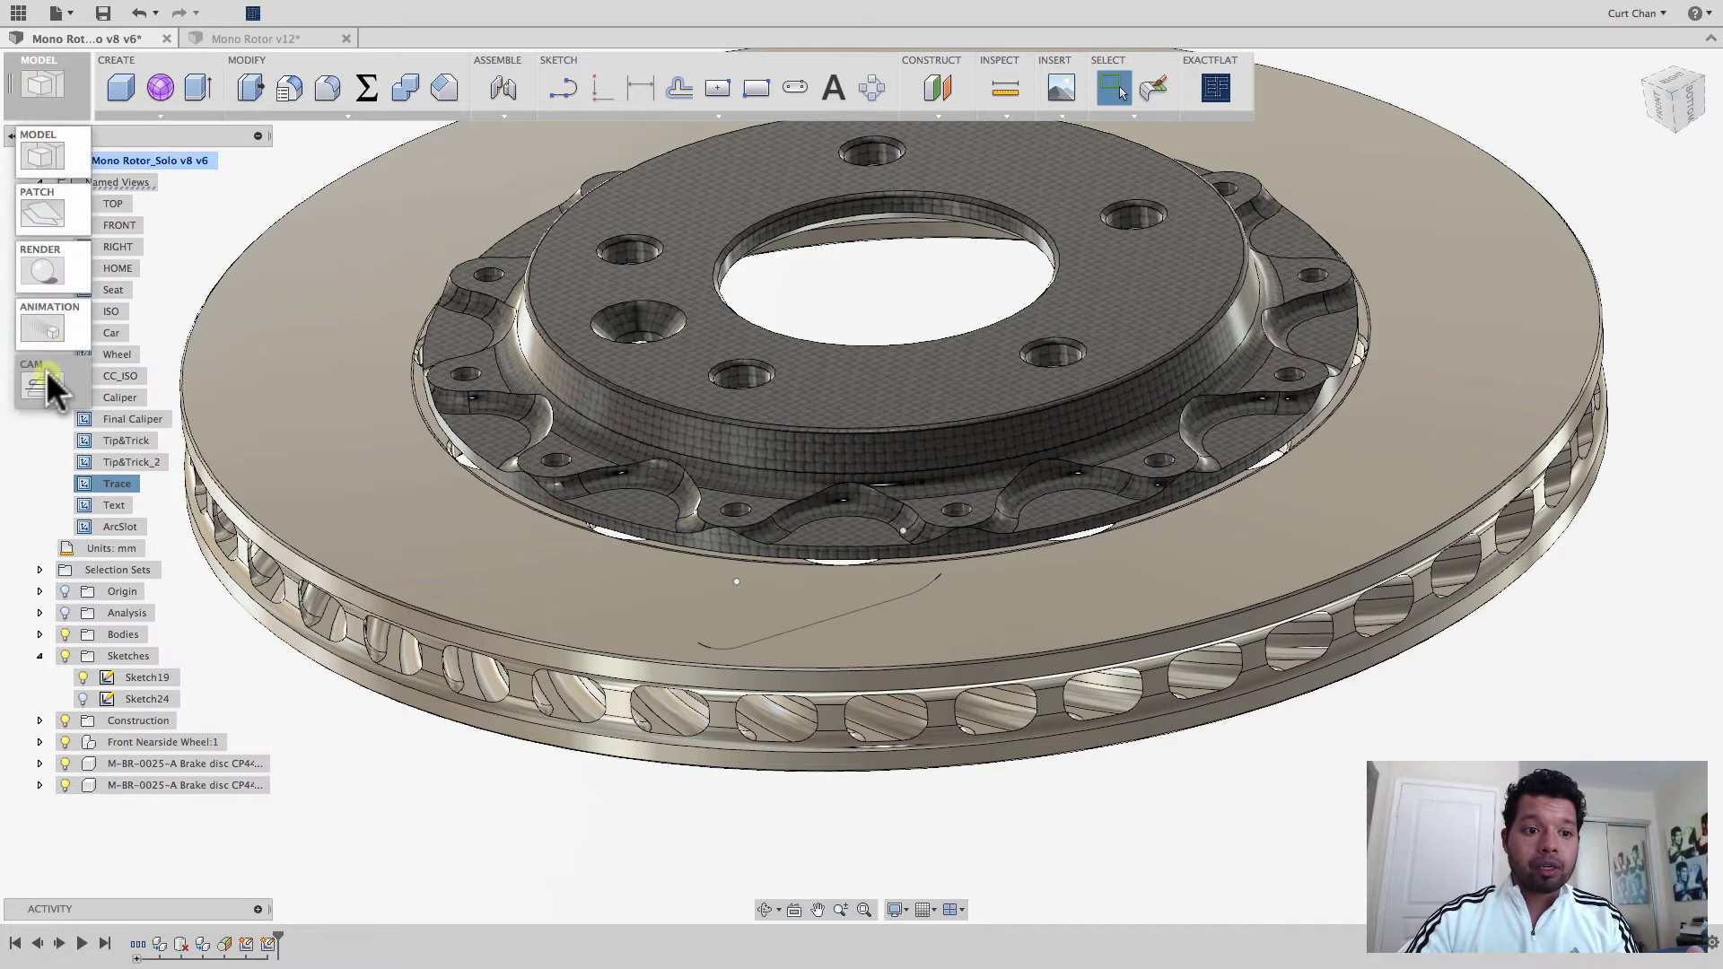
left_click(46, 369)
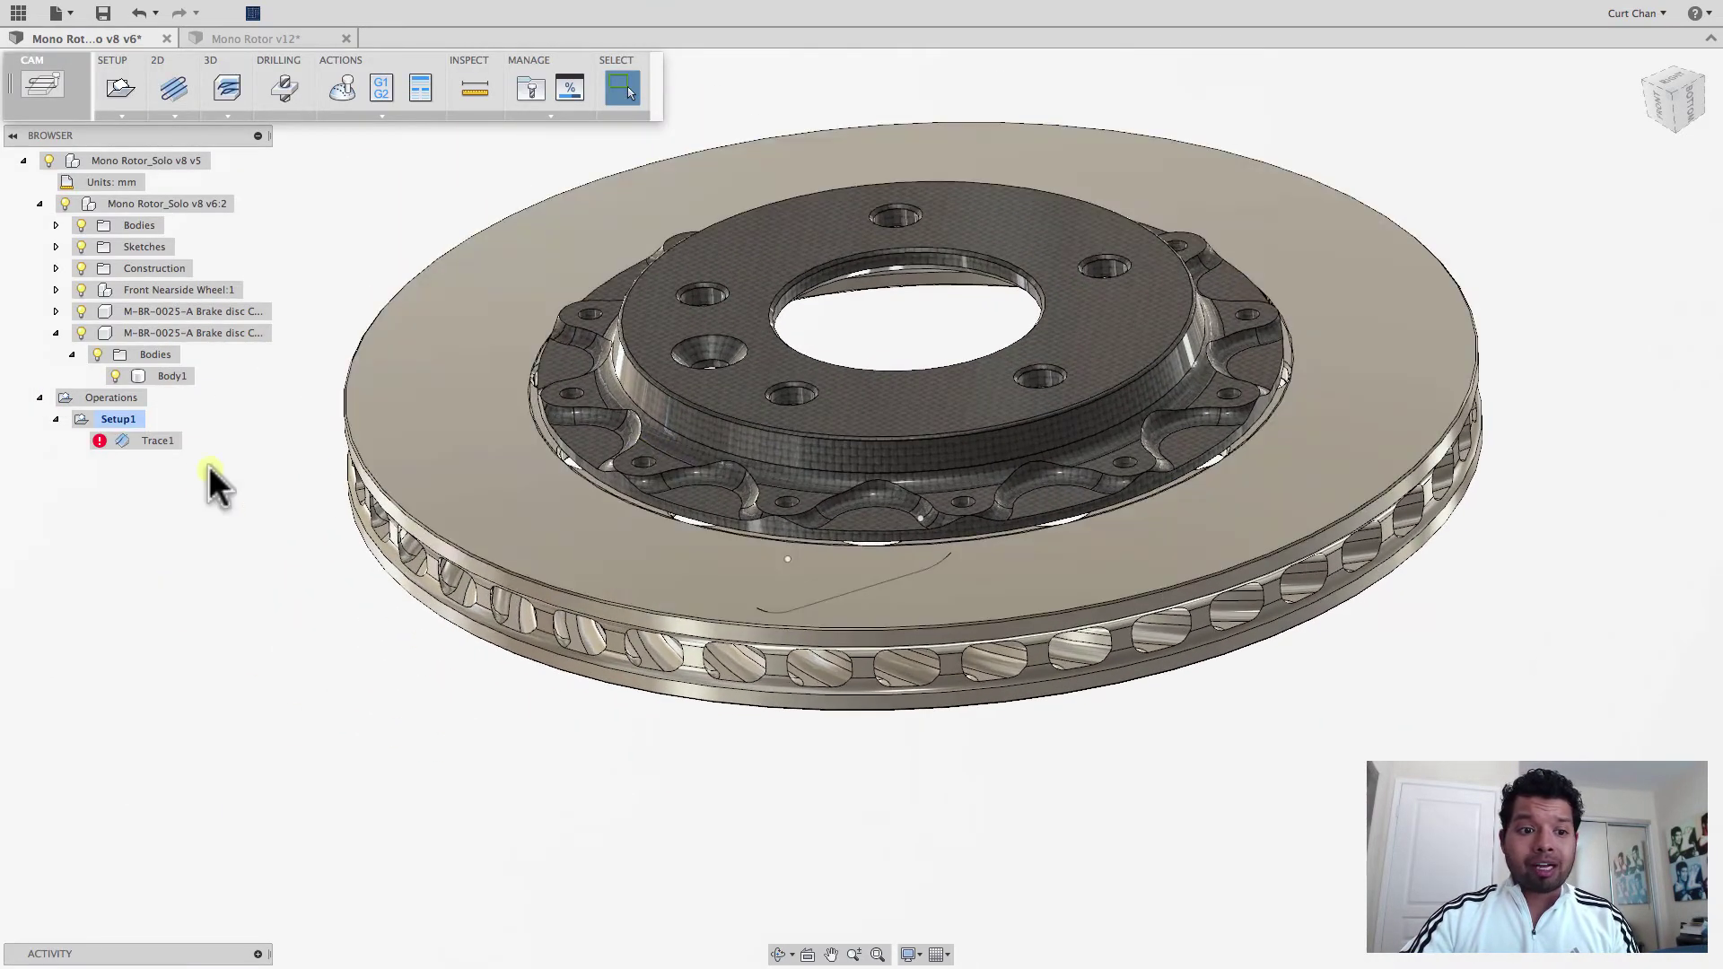
Start a new setup with the rotor as model and the Z axis from its top face.
left_click(56, 419)
left_click(120, 88)
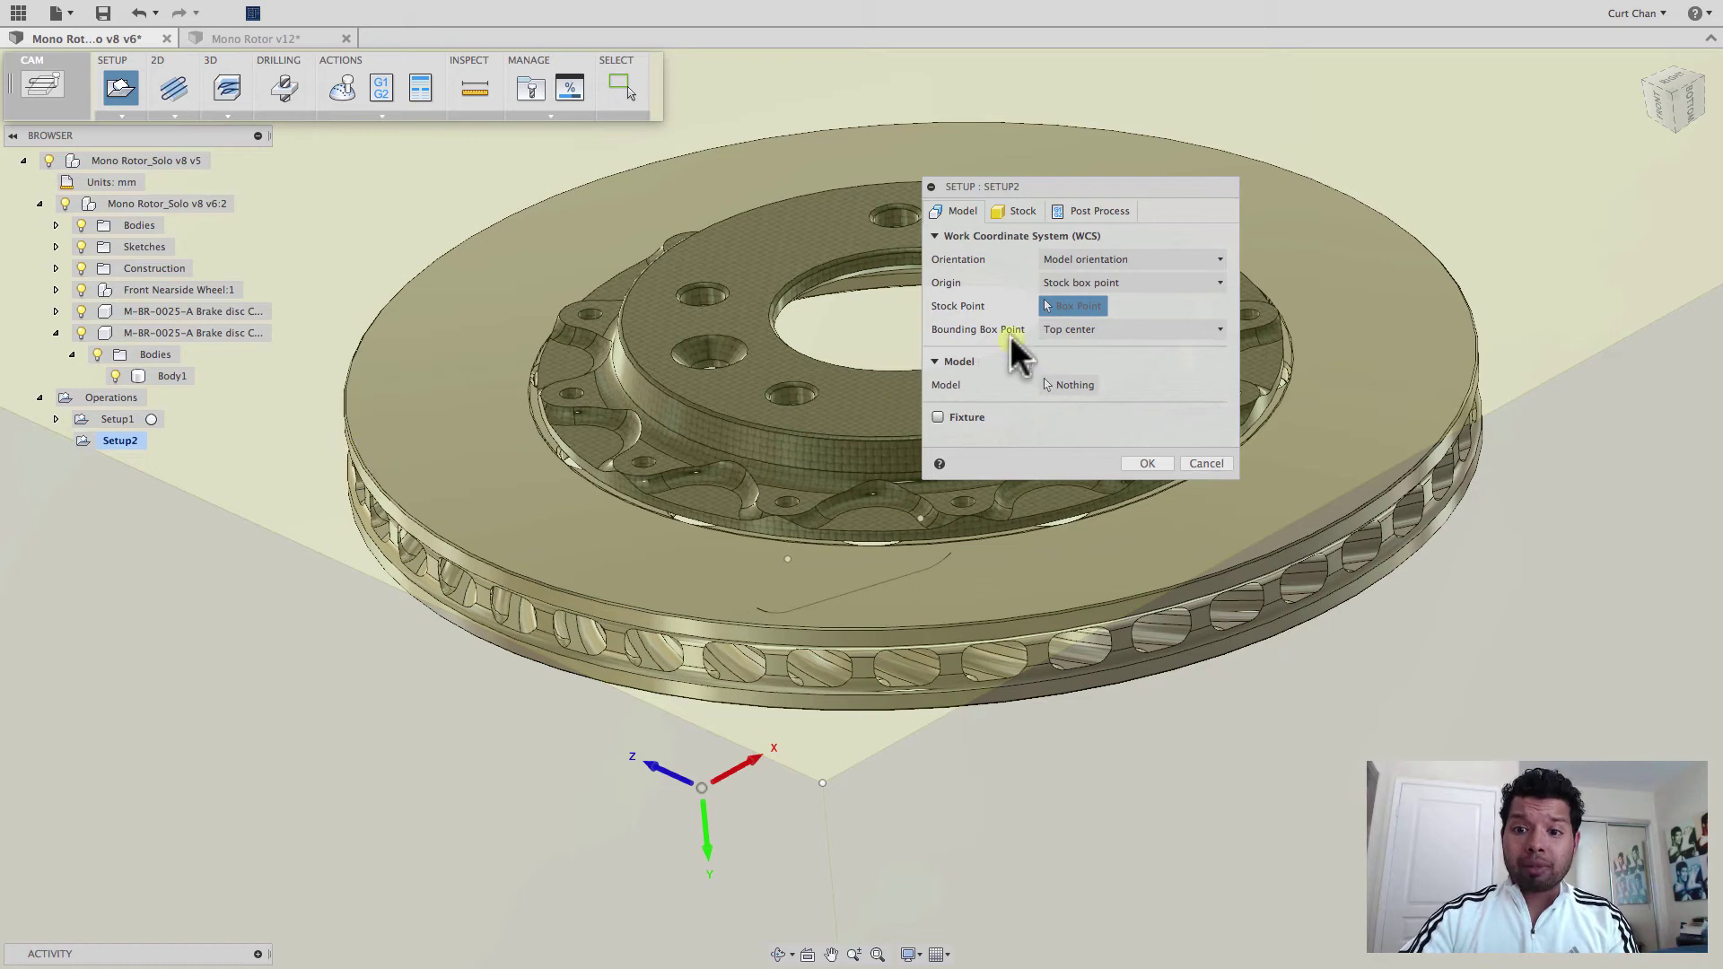
left_click(1071, 385)
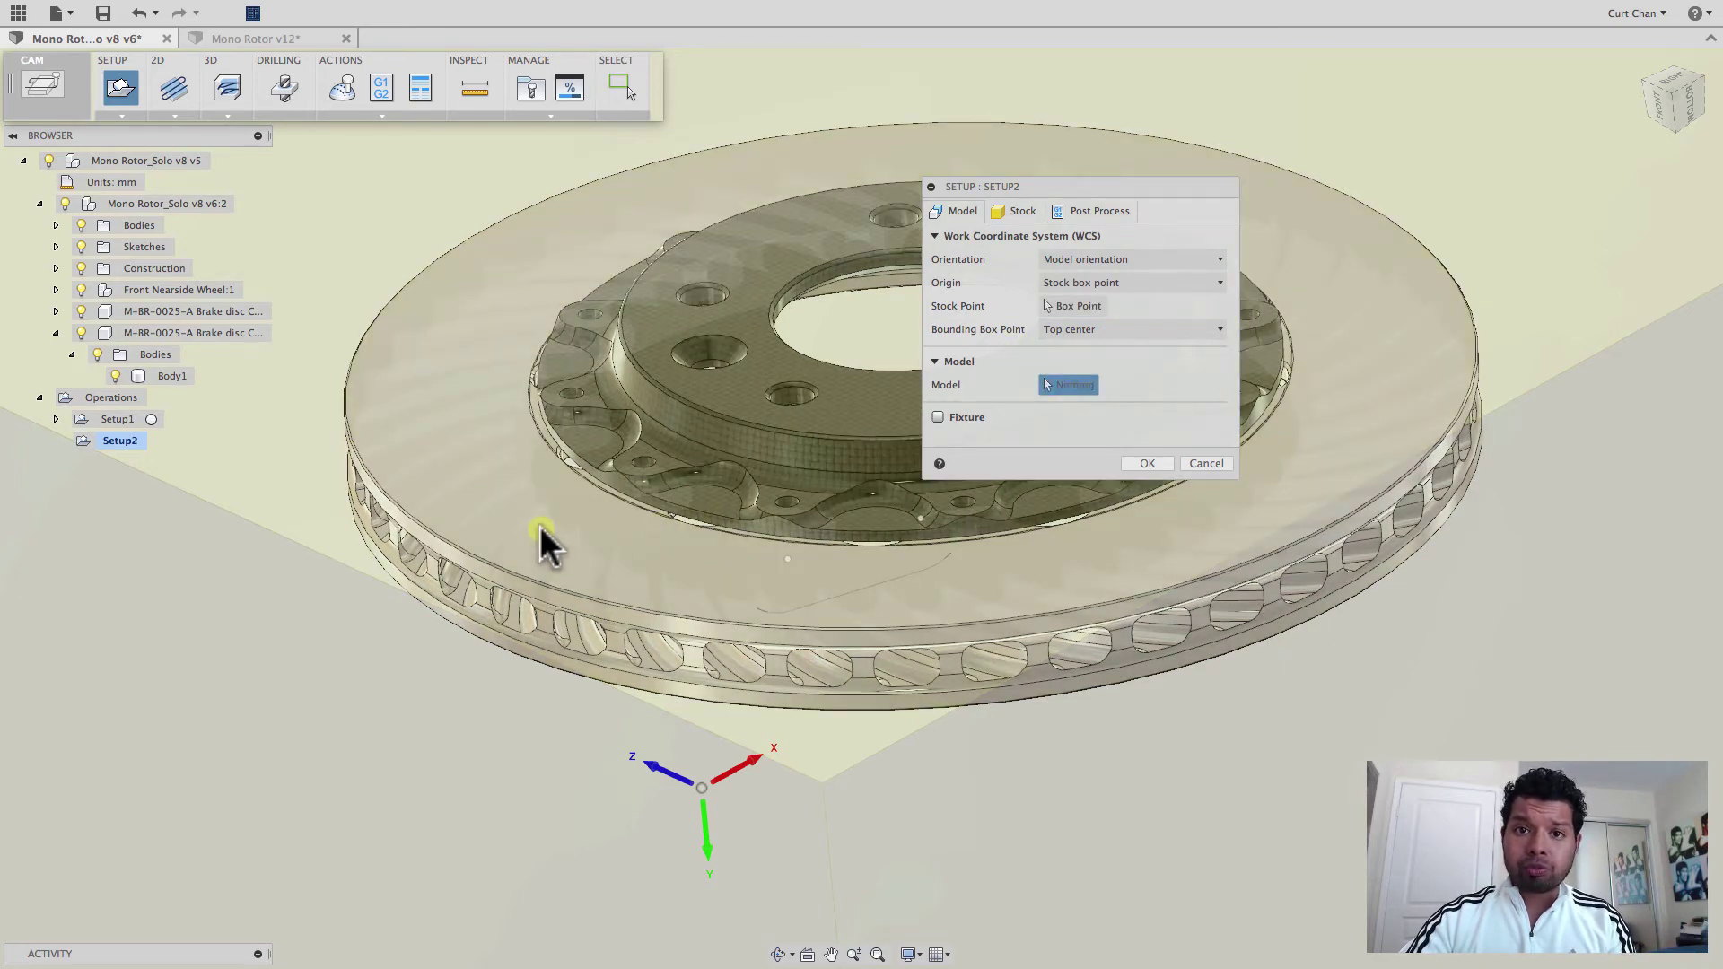
left_click(539, 526)
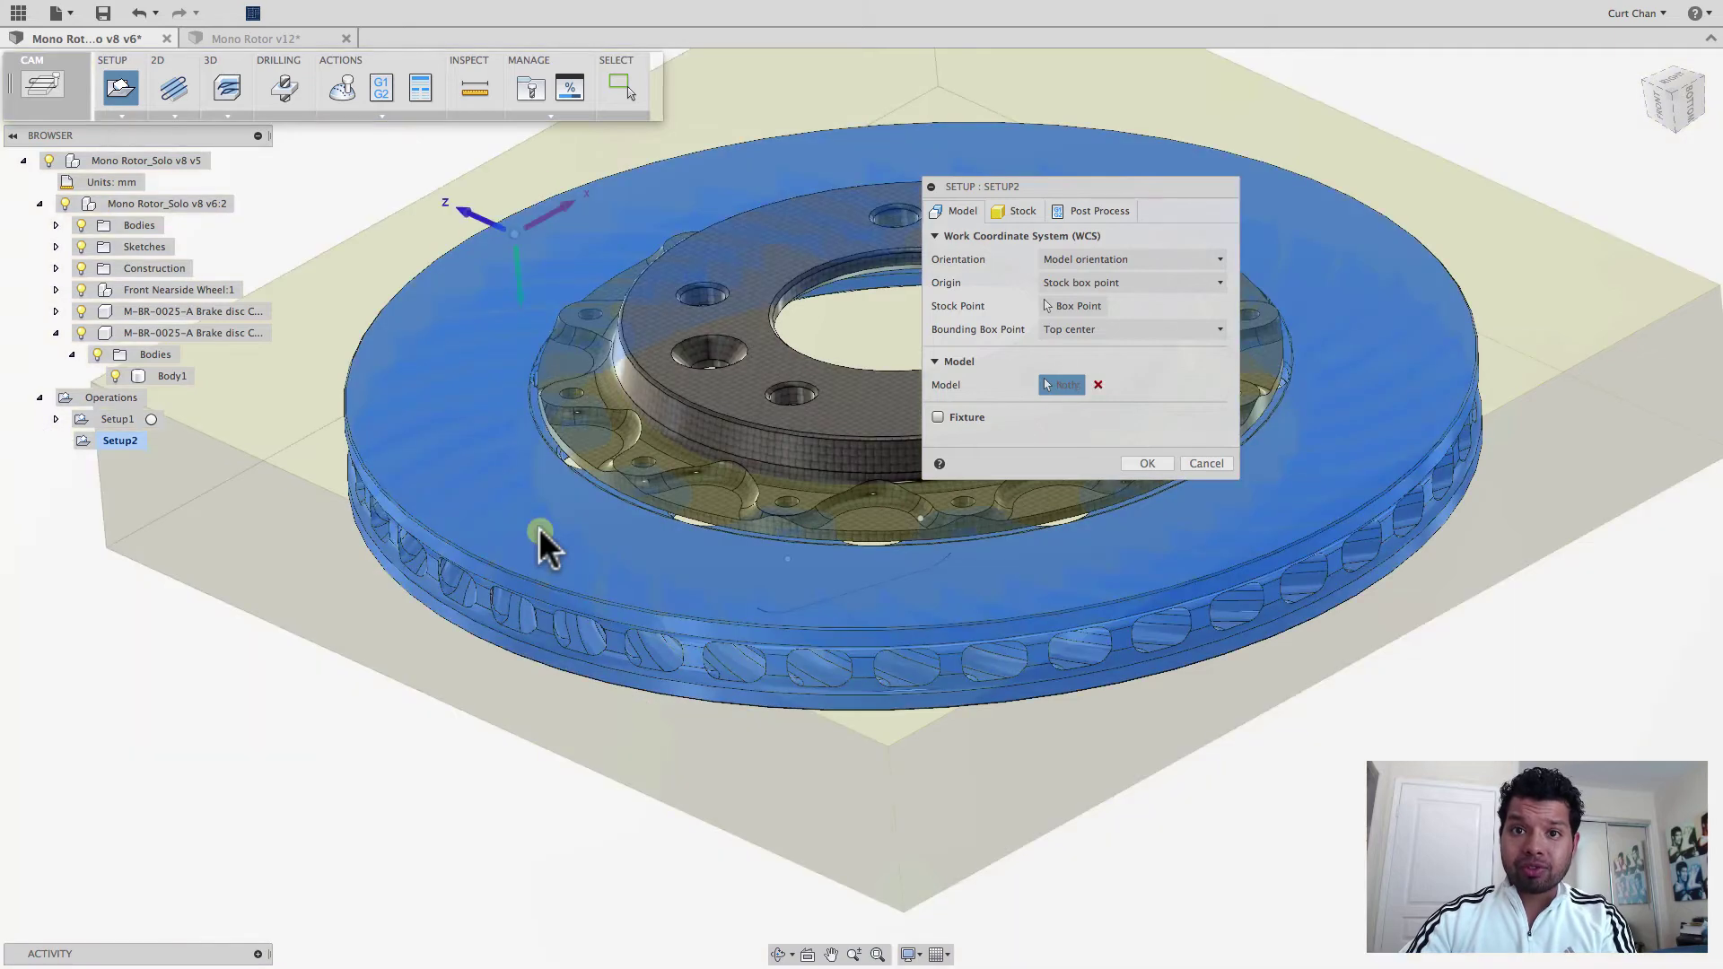
scroll(535, 498, "down", 2)
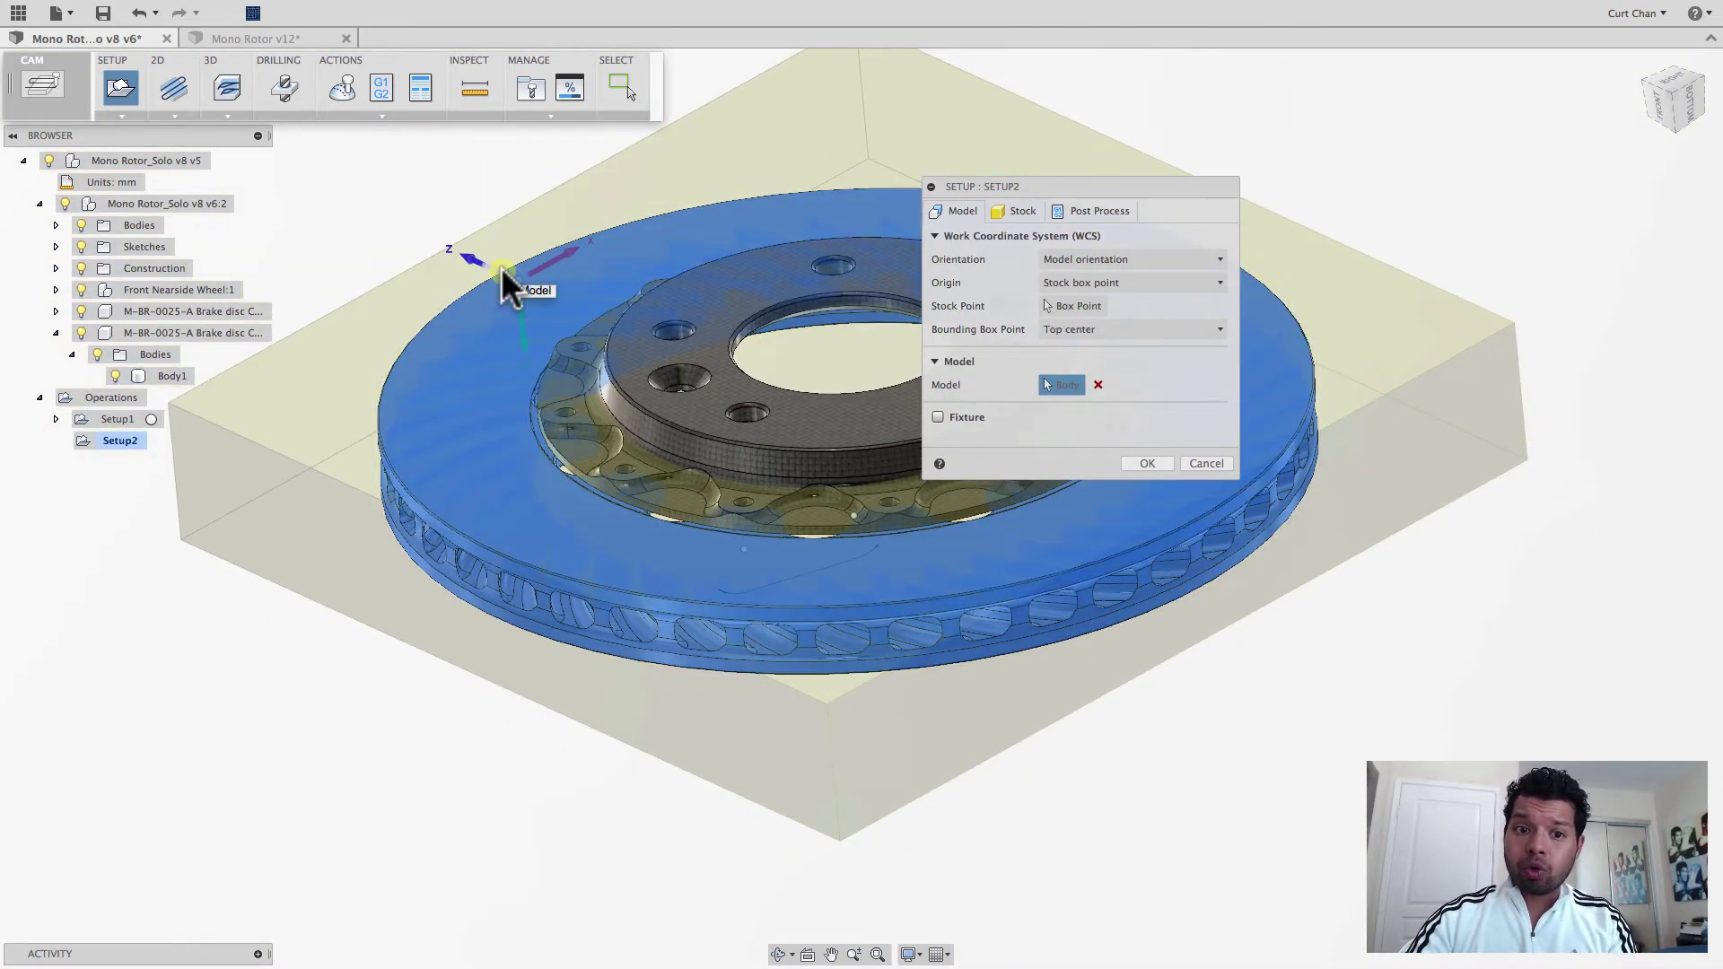
left_click(501, 266)
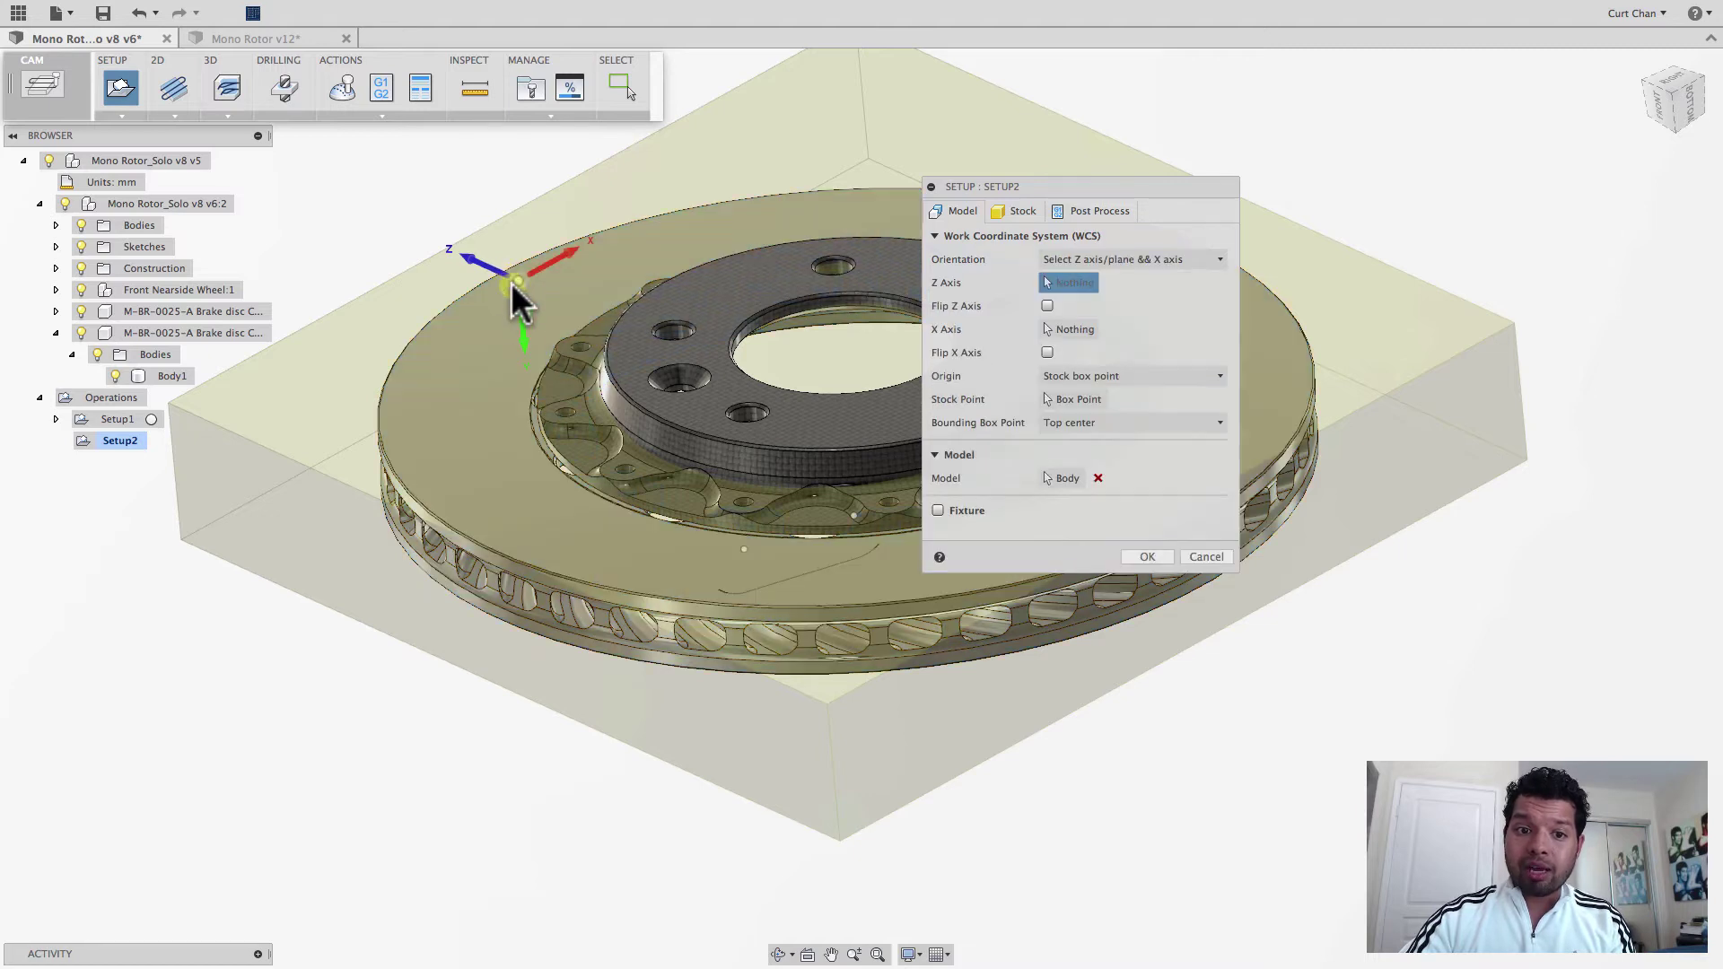
left_click(504, 340)
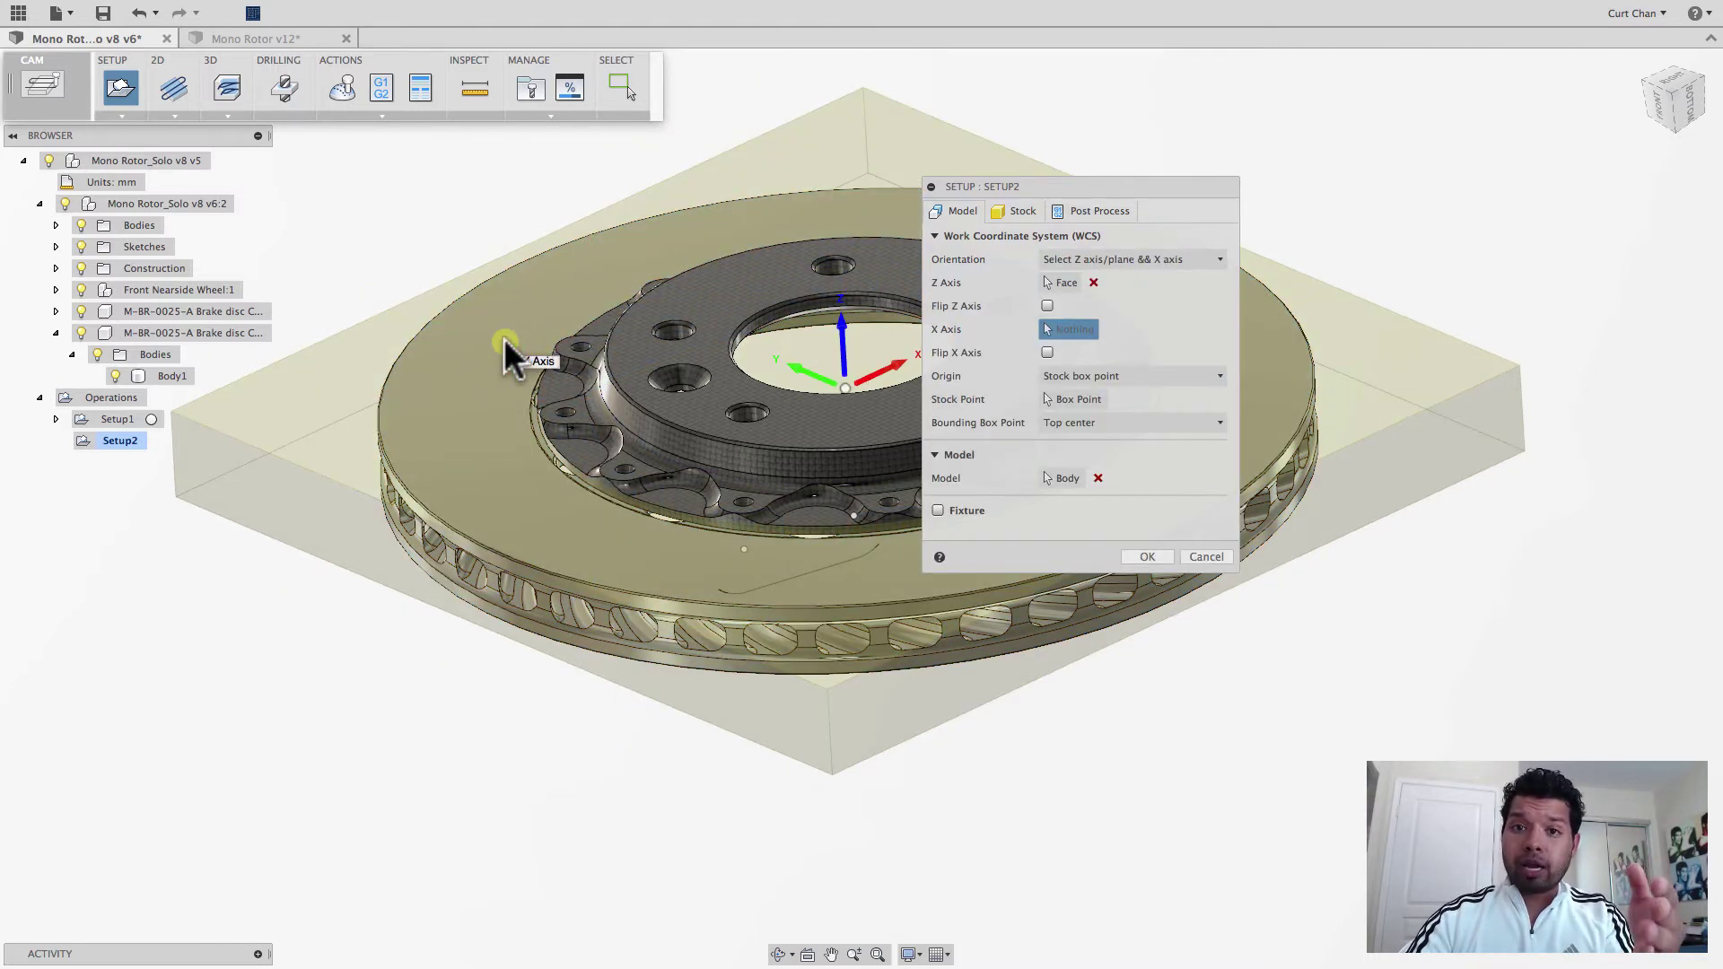
scroll(750, 450, "up", 2)
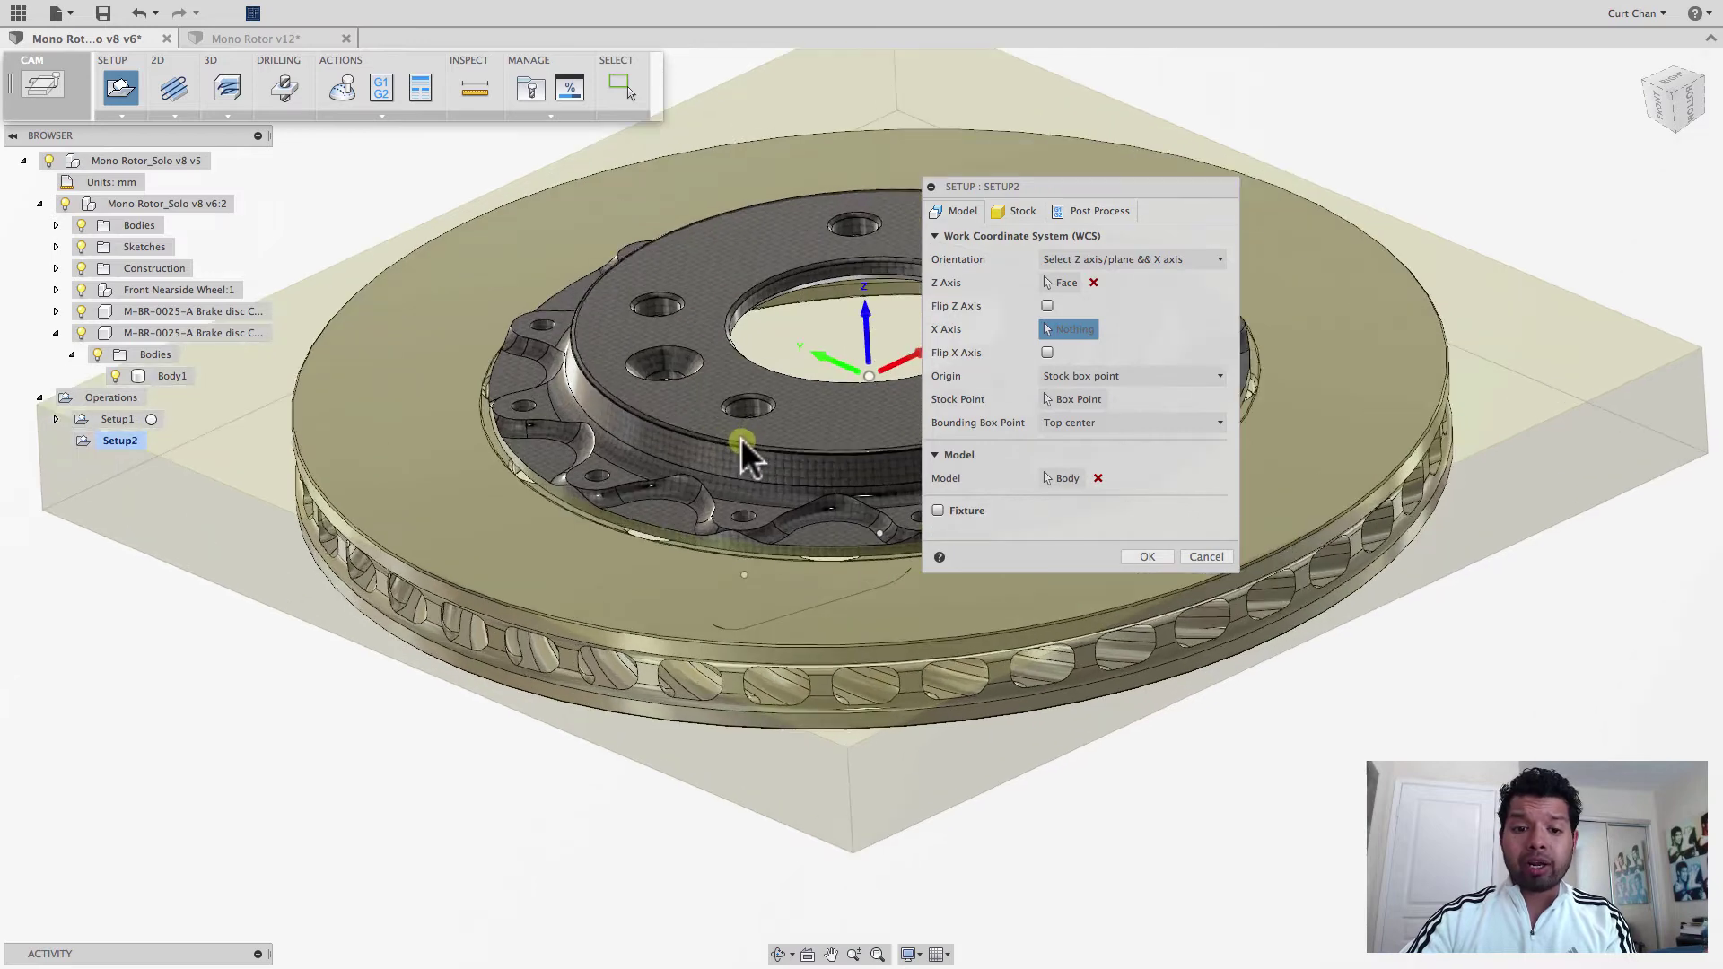
middle_click_drag(704, 494, 698, 507, "shift")
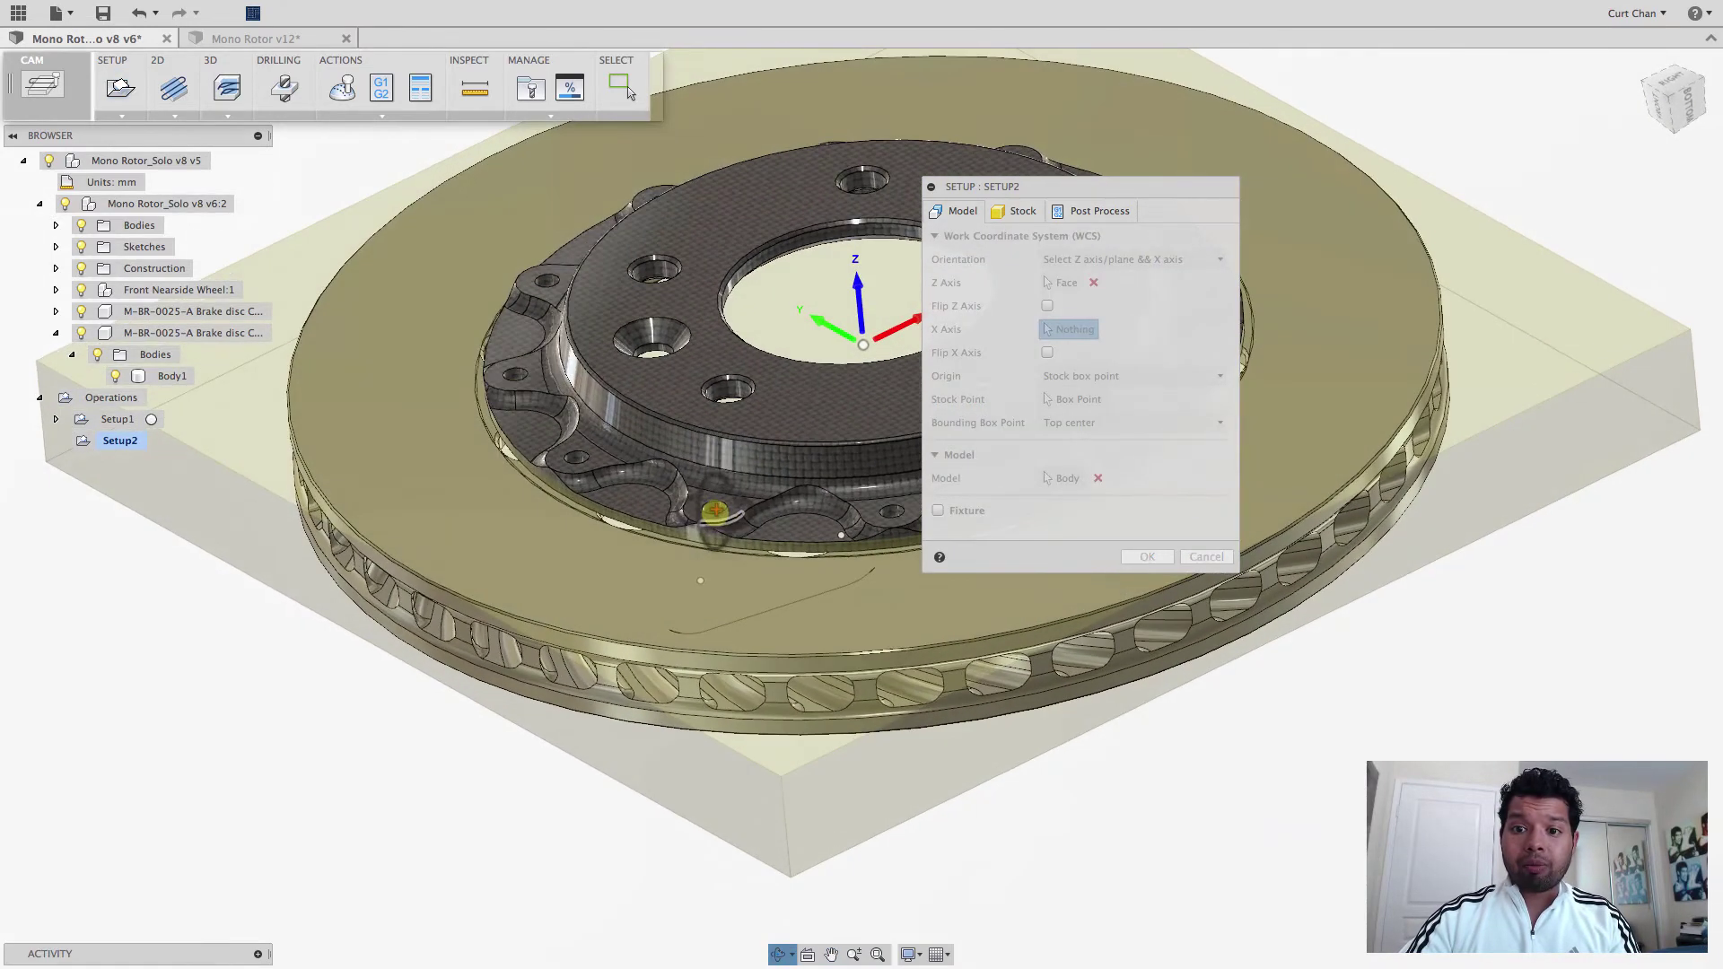
Set the stock to From solid using Body1 (295 × 295 × 24.1 mm) and create Setup2.
left_click(1017, 215)
left_click(1104, 260)
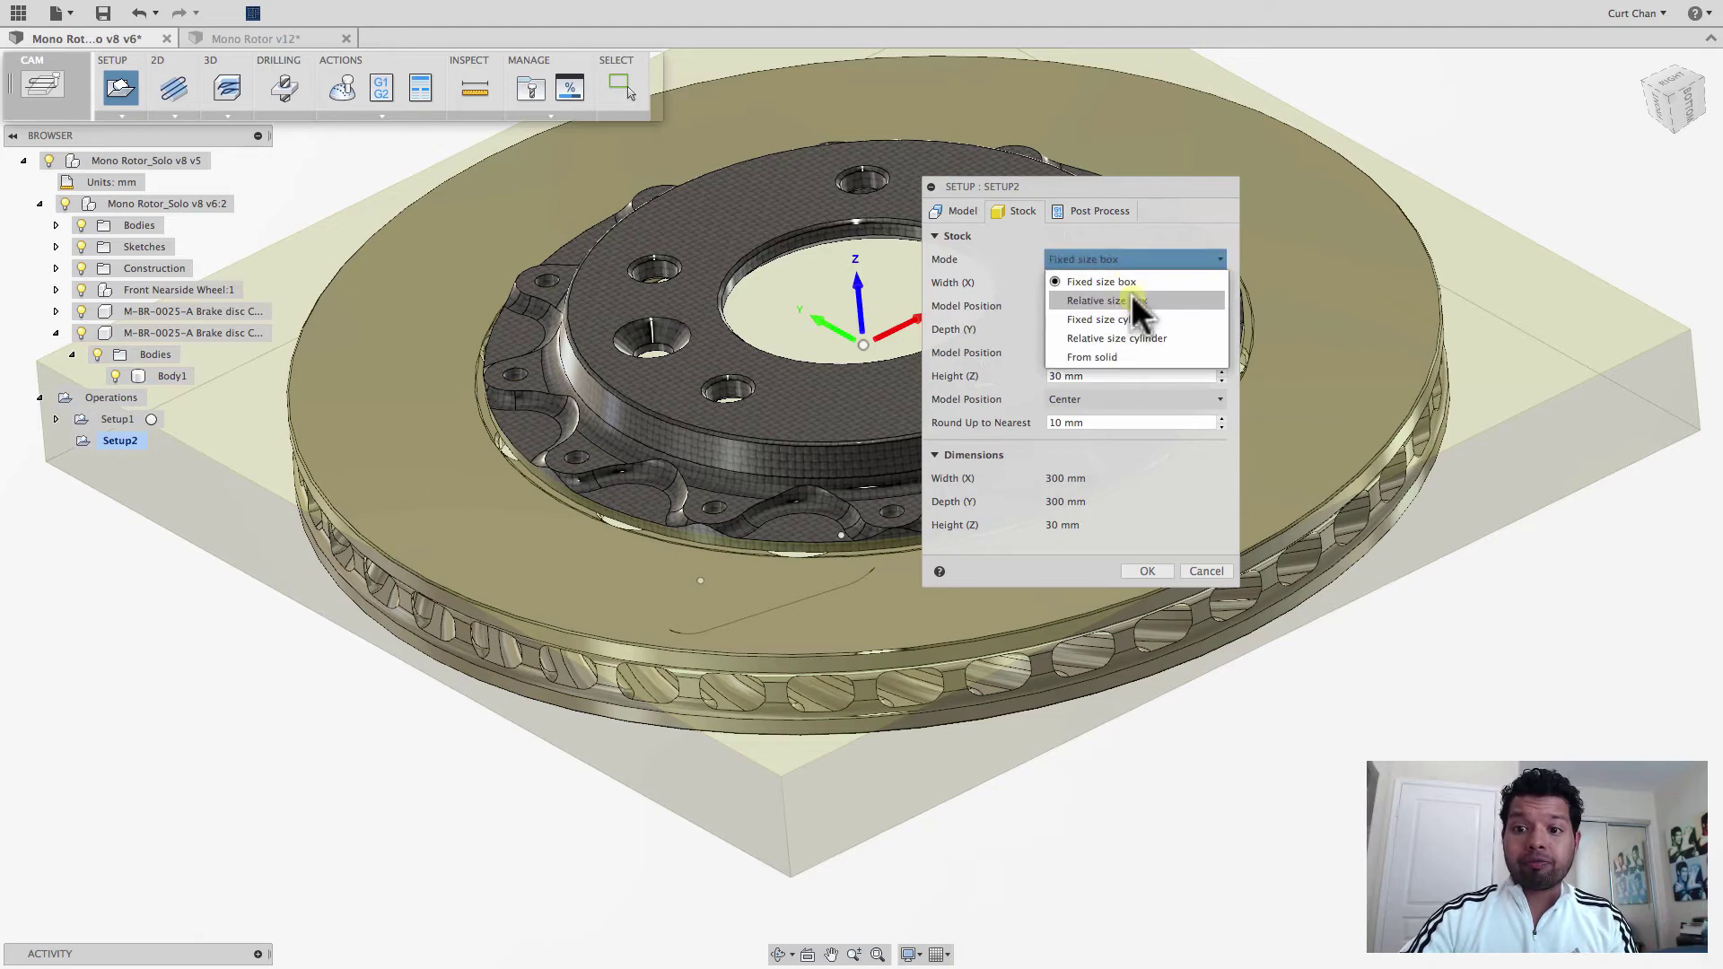
left_click(1121, 357)
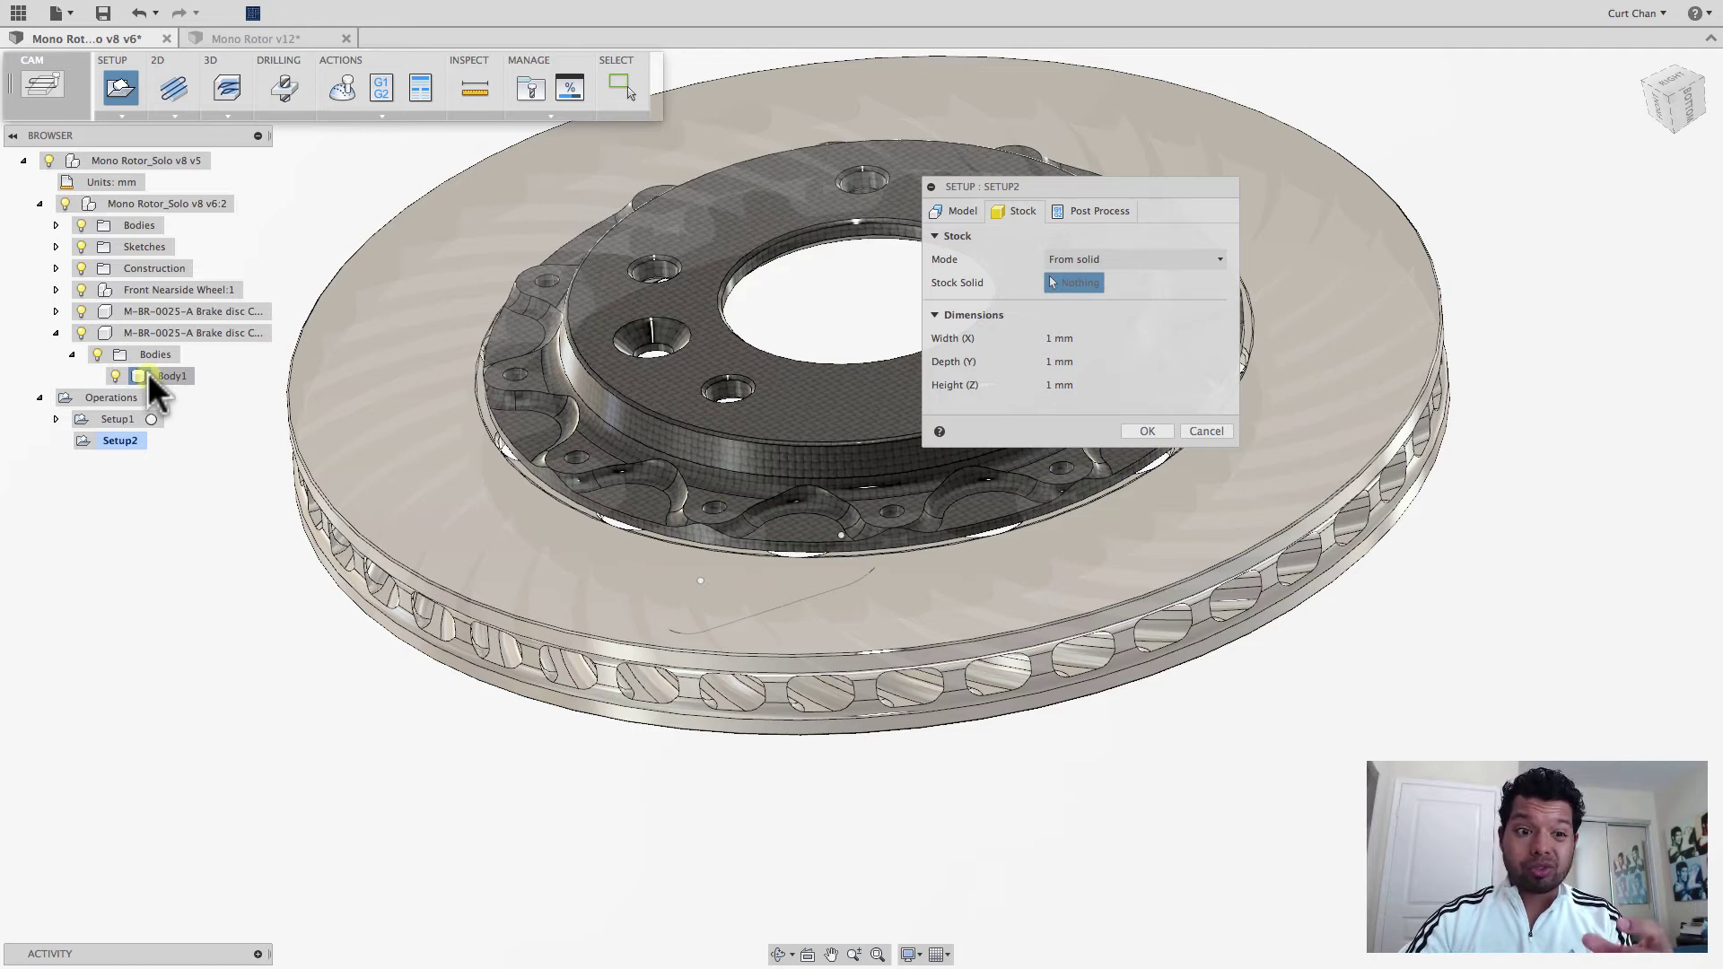
left_click(147, 372)
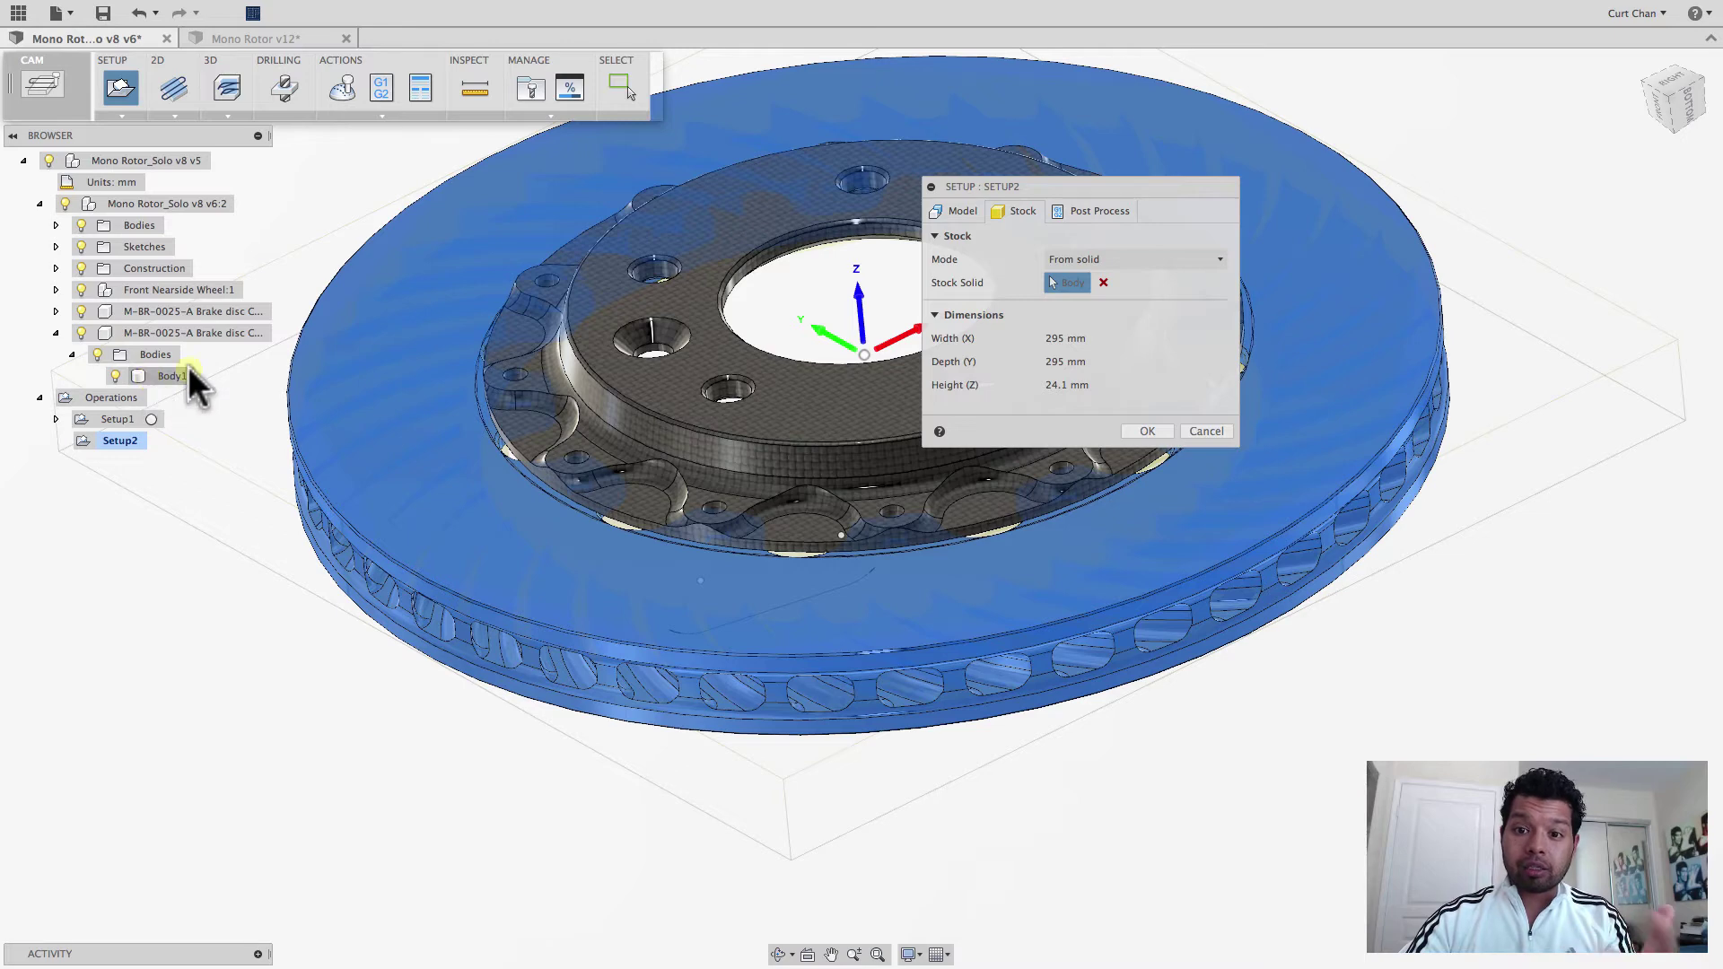
left_click(1147, 431)
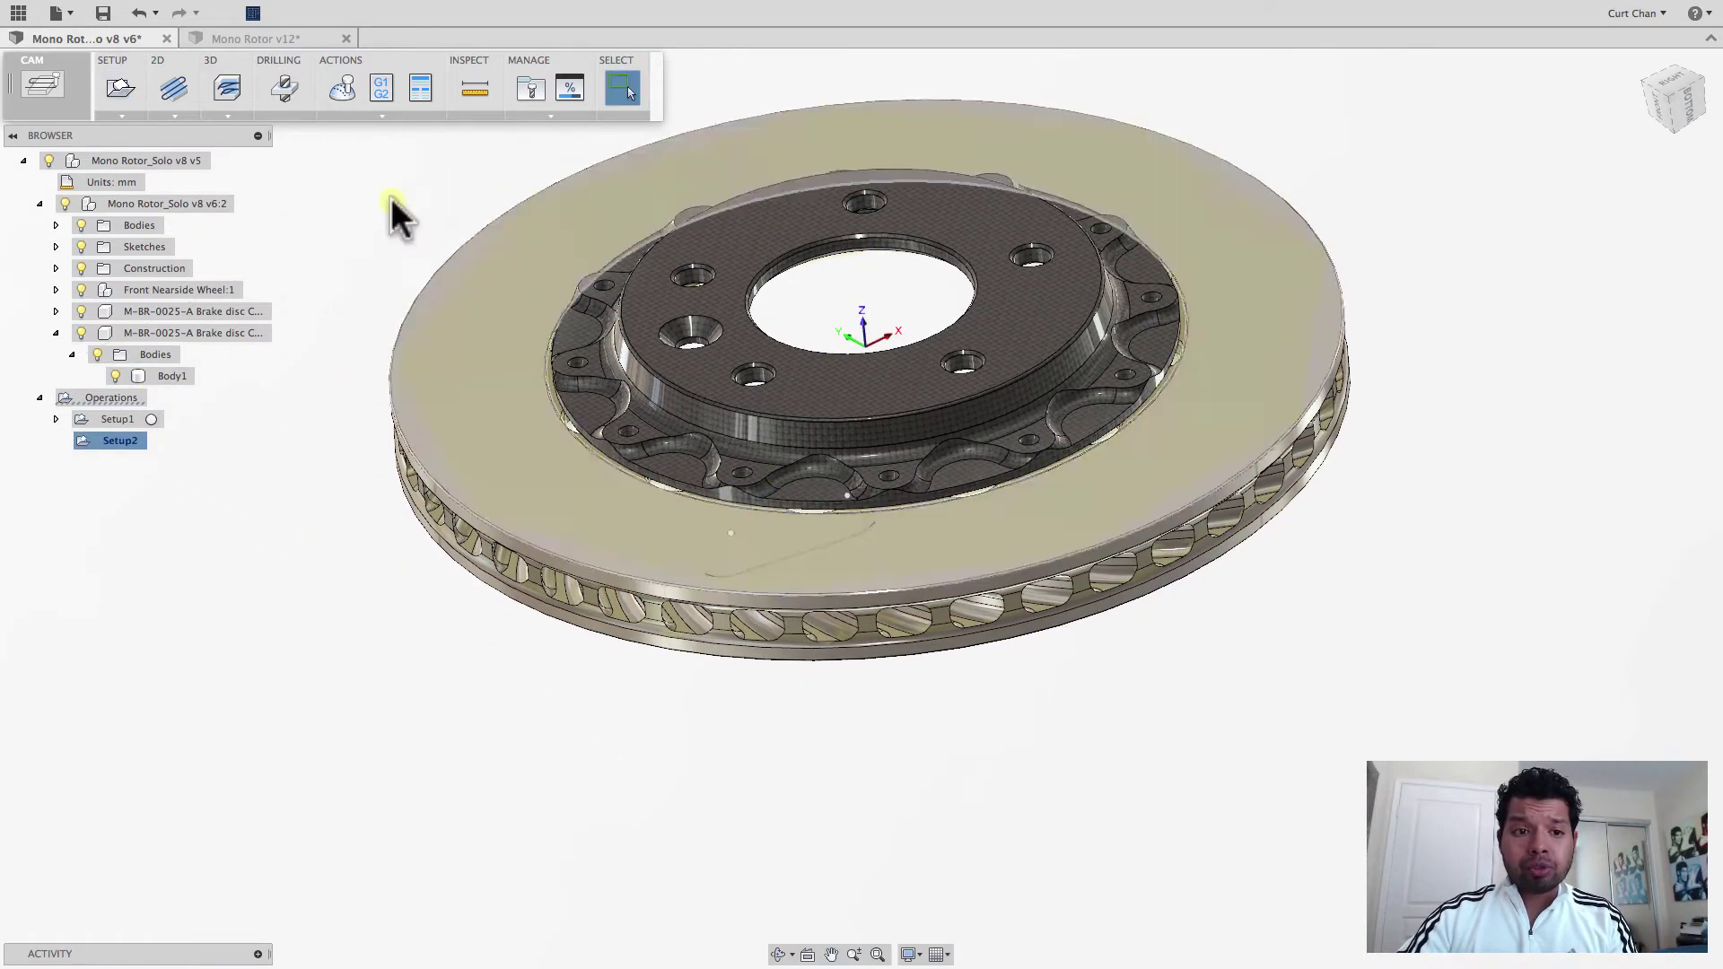
Start a new Trace toolpath with the sketch curve on the rotor face as its geometry.
left_click(187, 115)
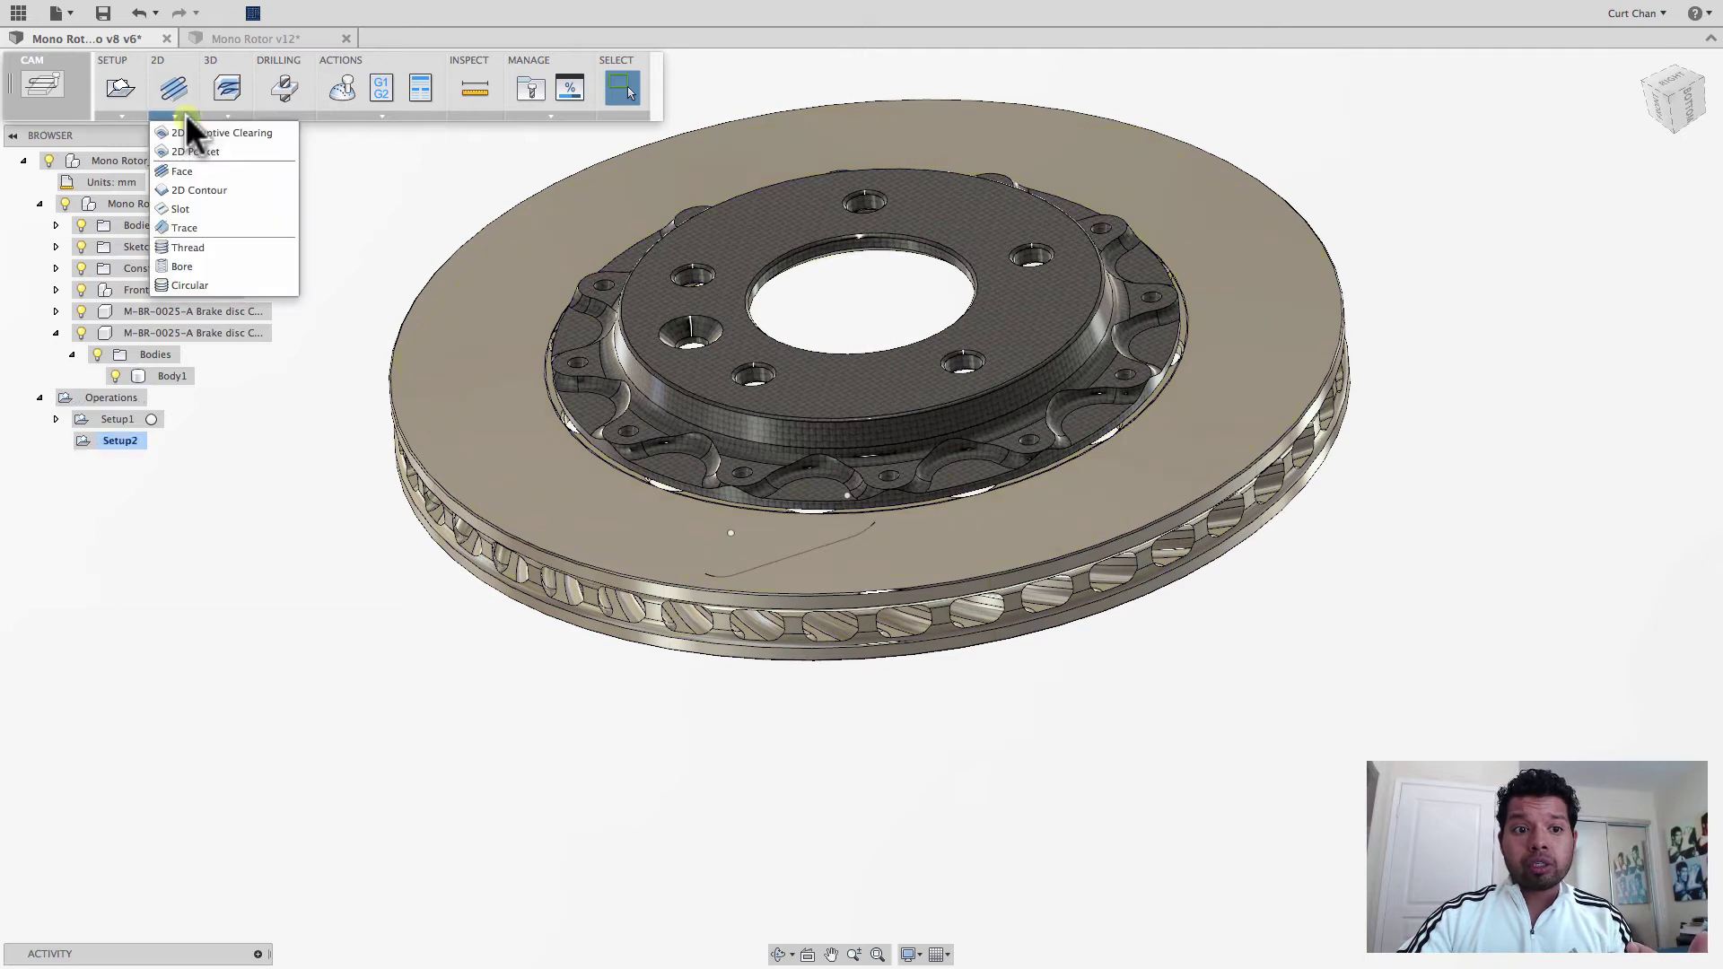
left_click(213, 227)
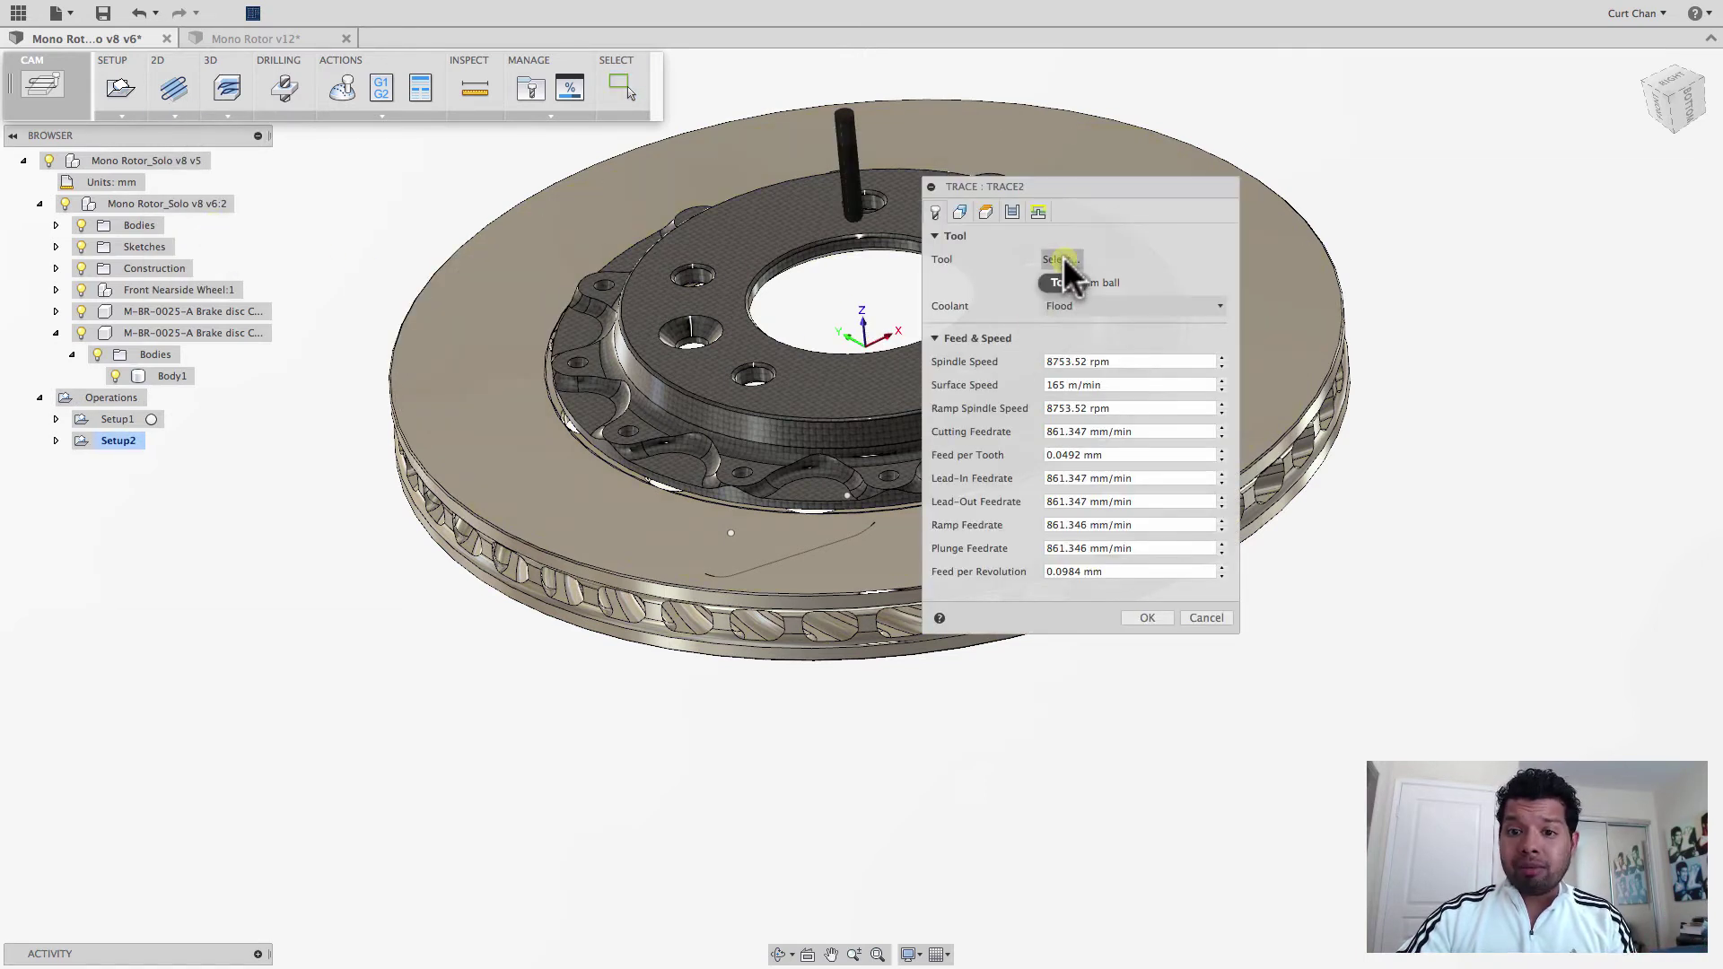
left_click(957, 212)
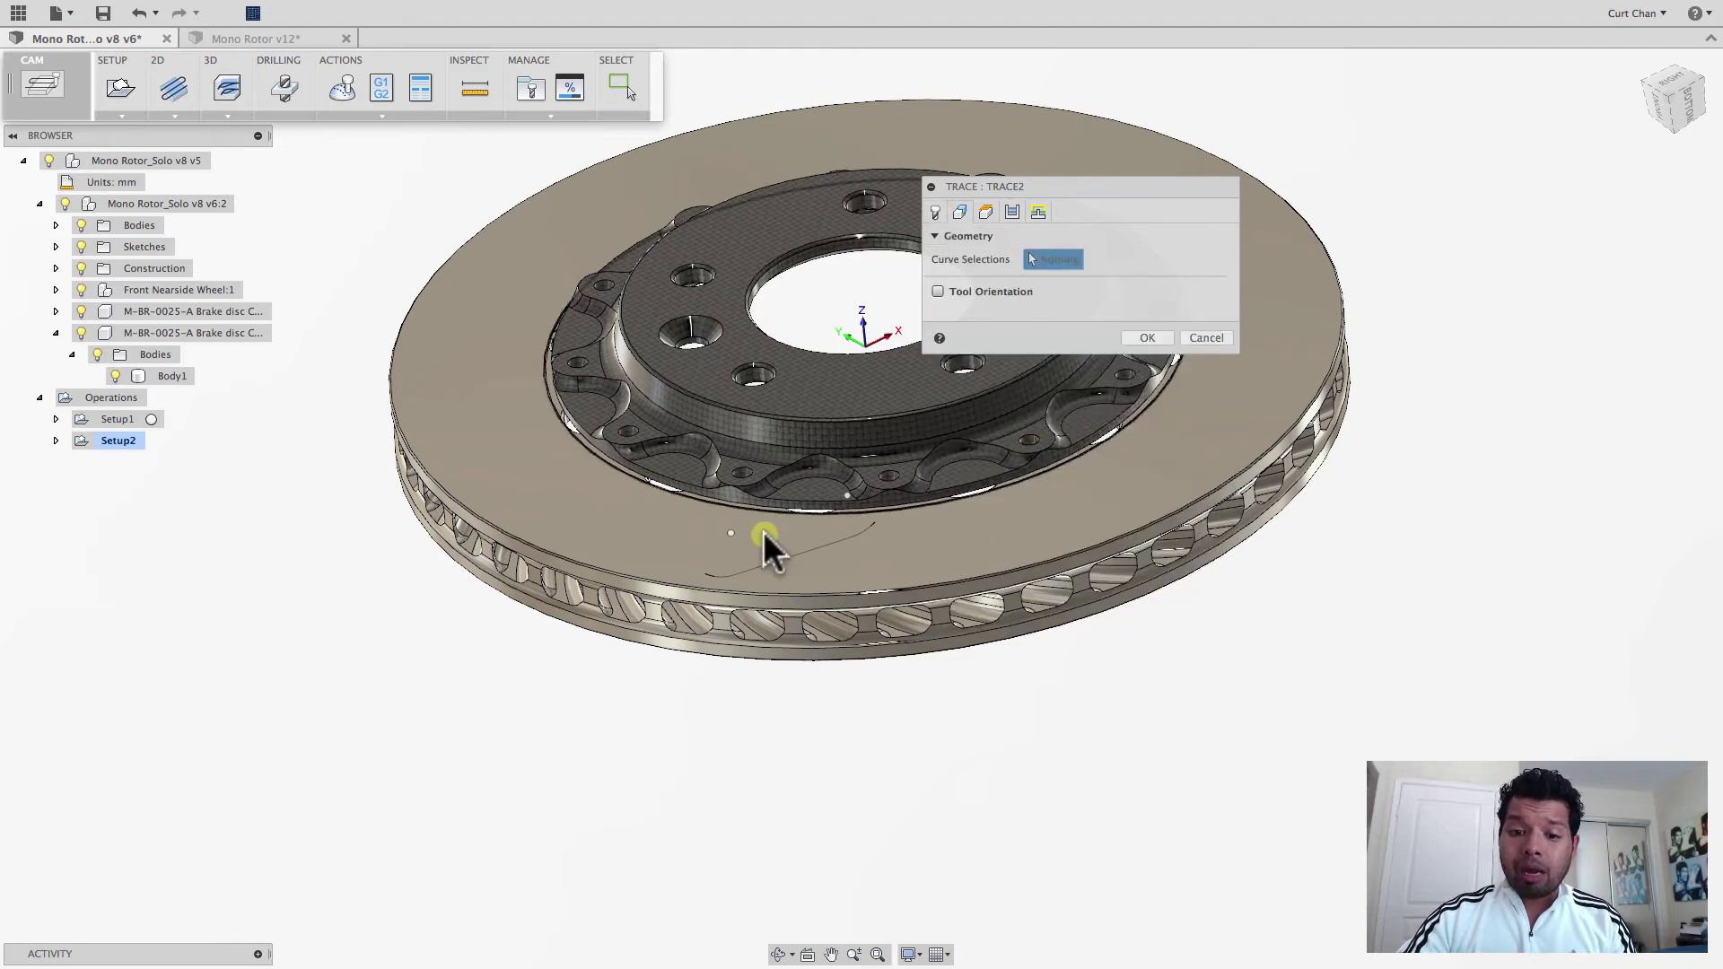
scroll(723, 569, "up", 5)
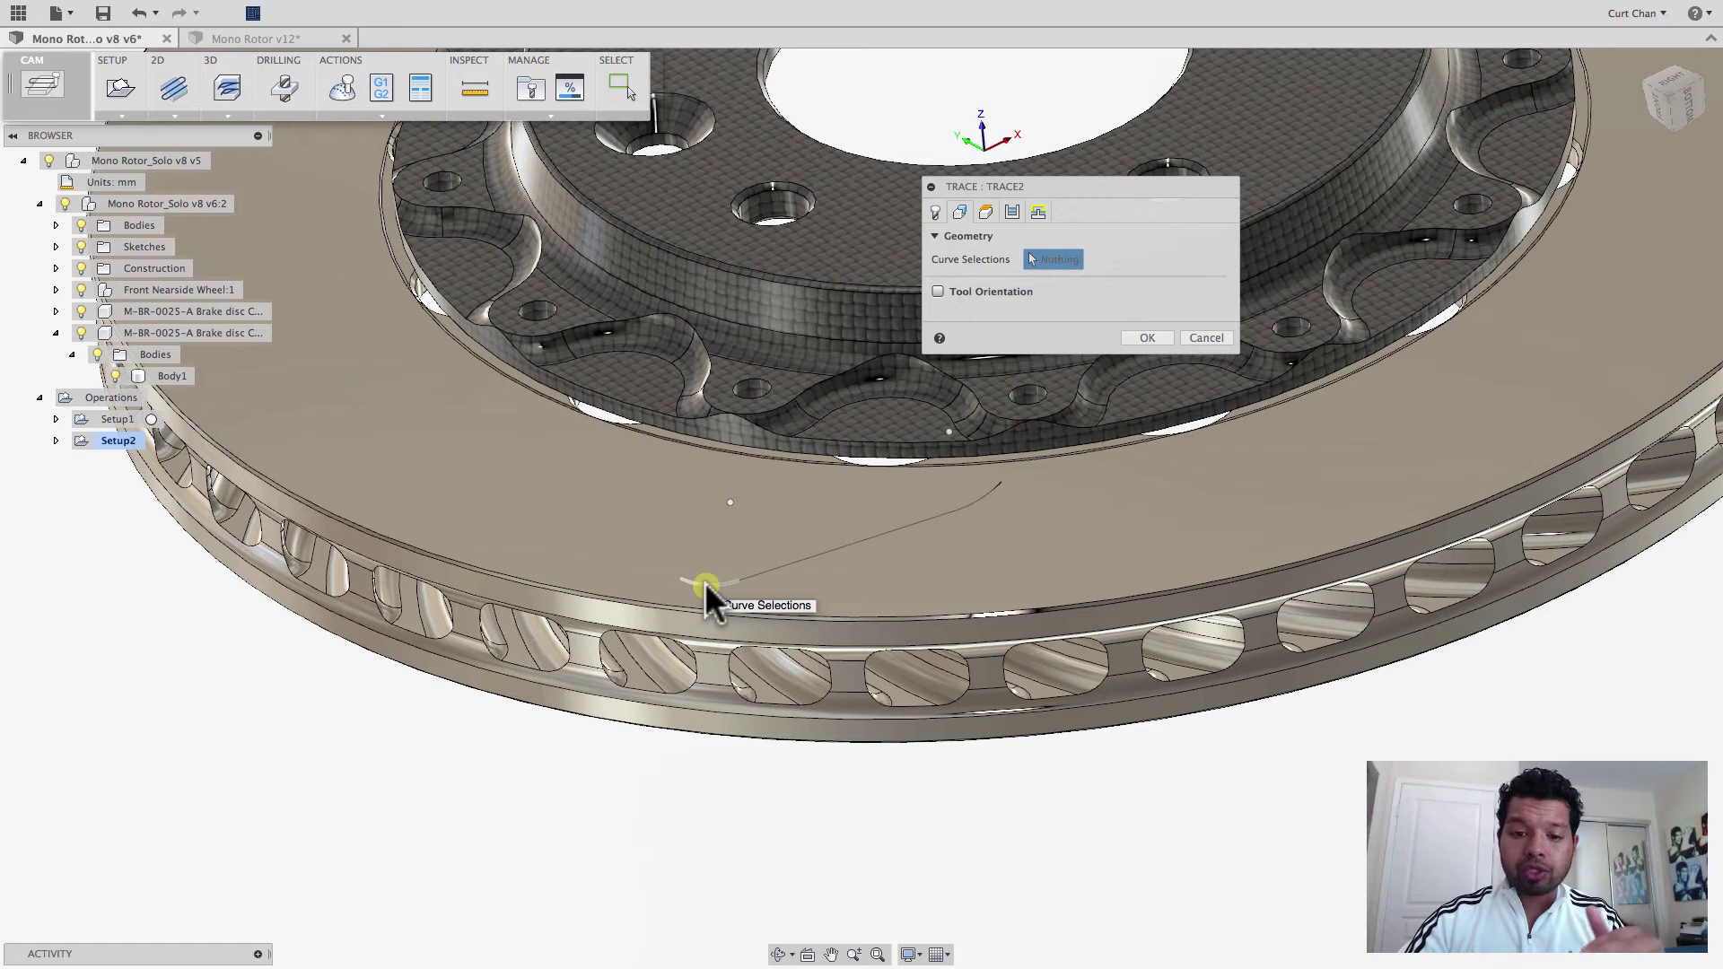
left_click(705, 584)
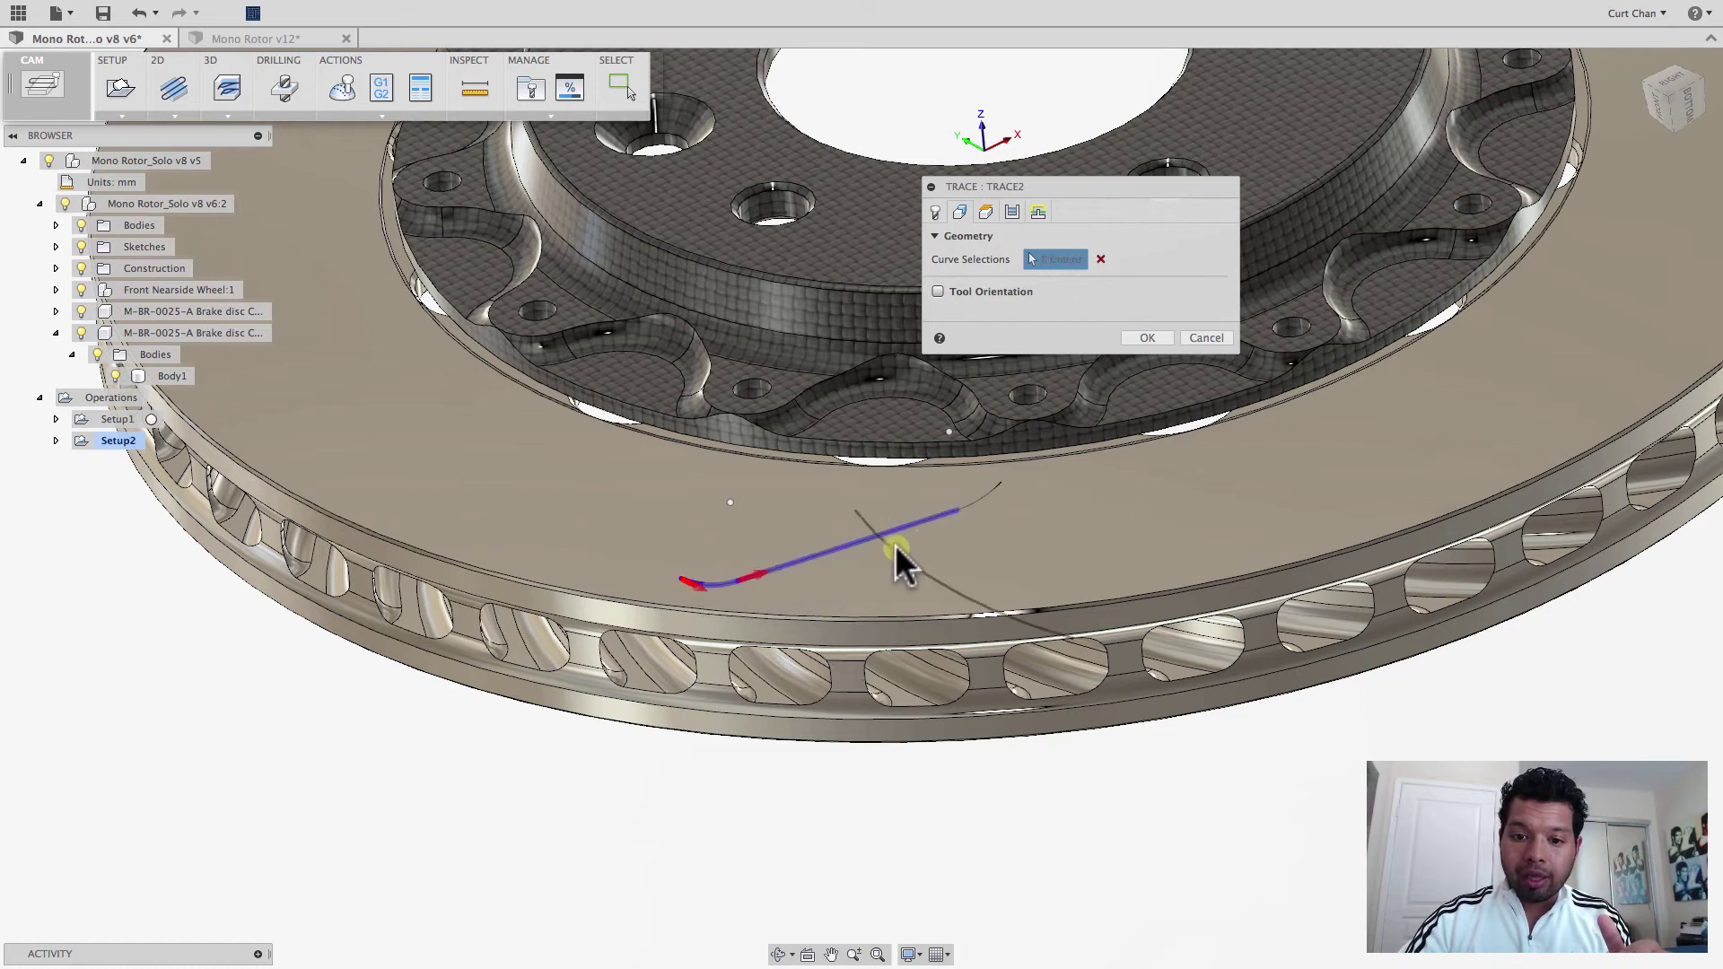
left_click(981, 516)
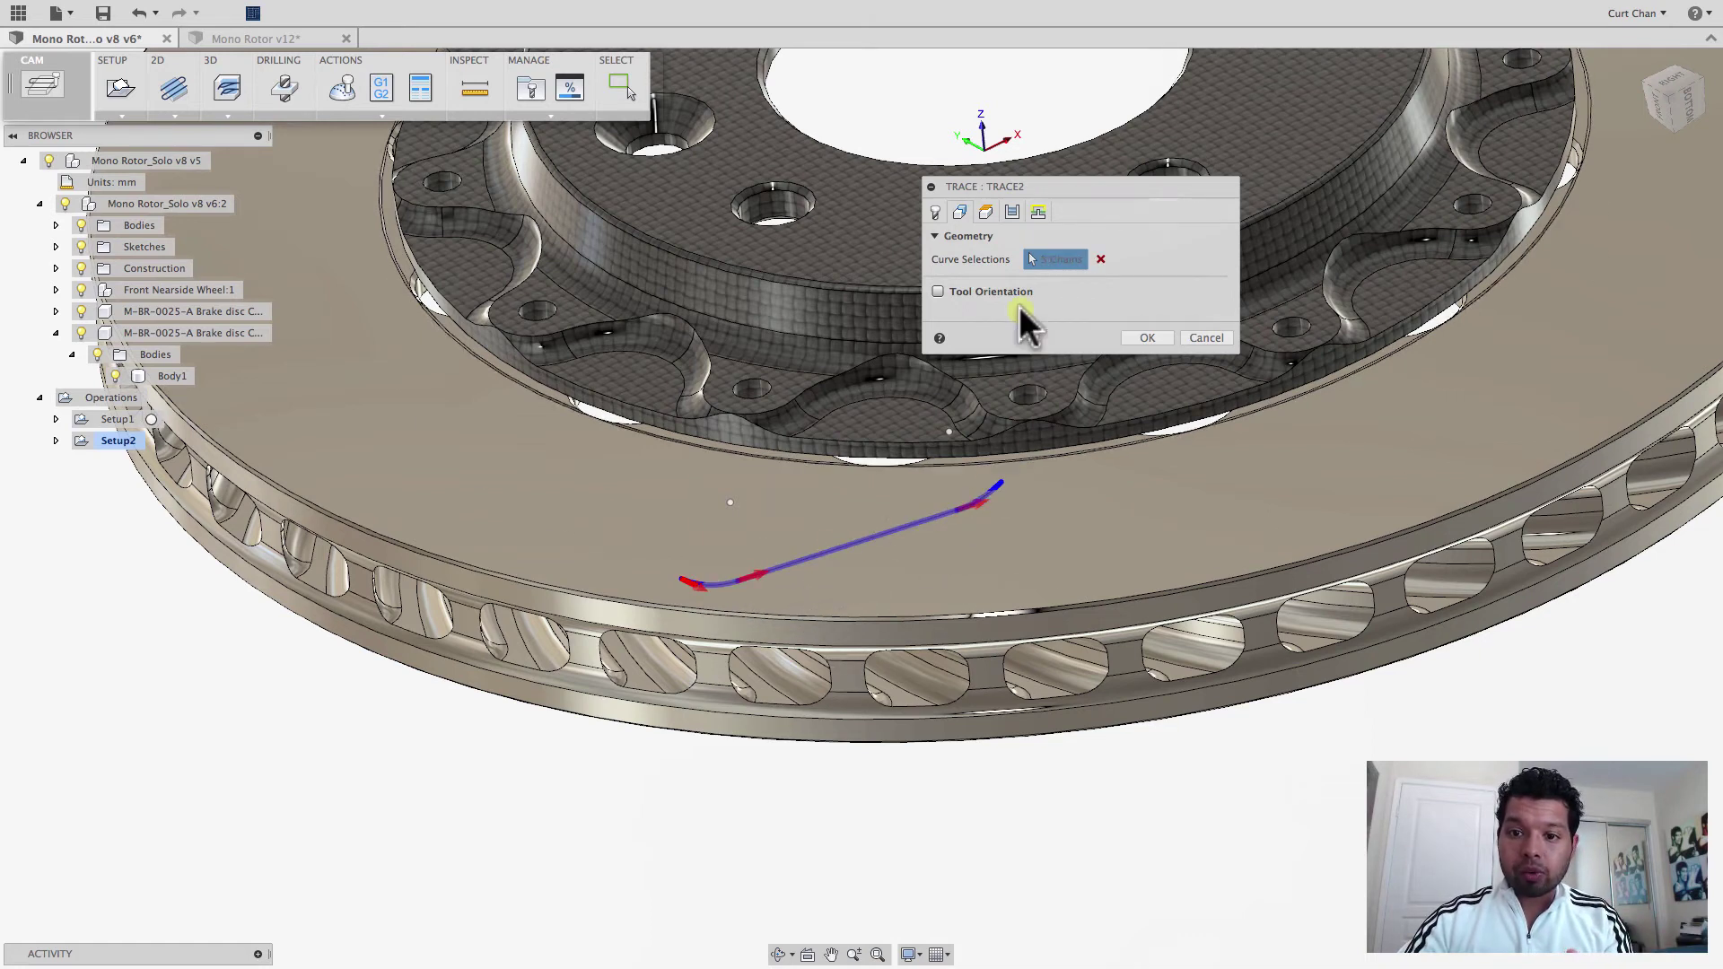
Turn off lead-in and lead-out in the Linking settings and create Trace2.
left_click(1011, 213)
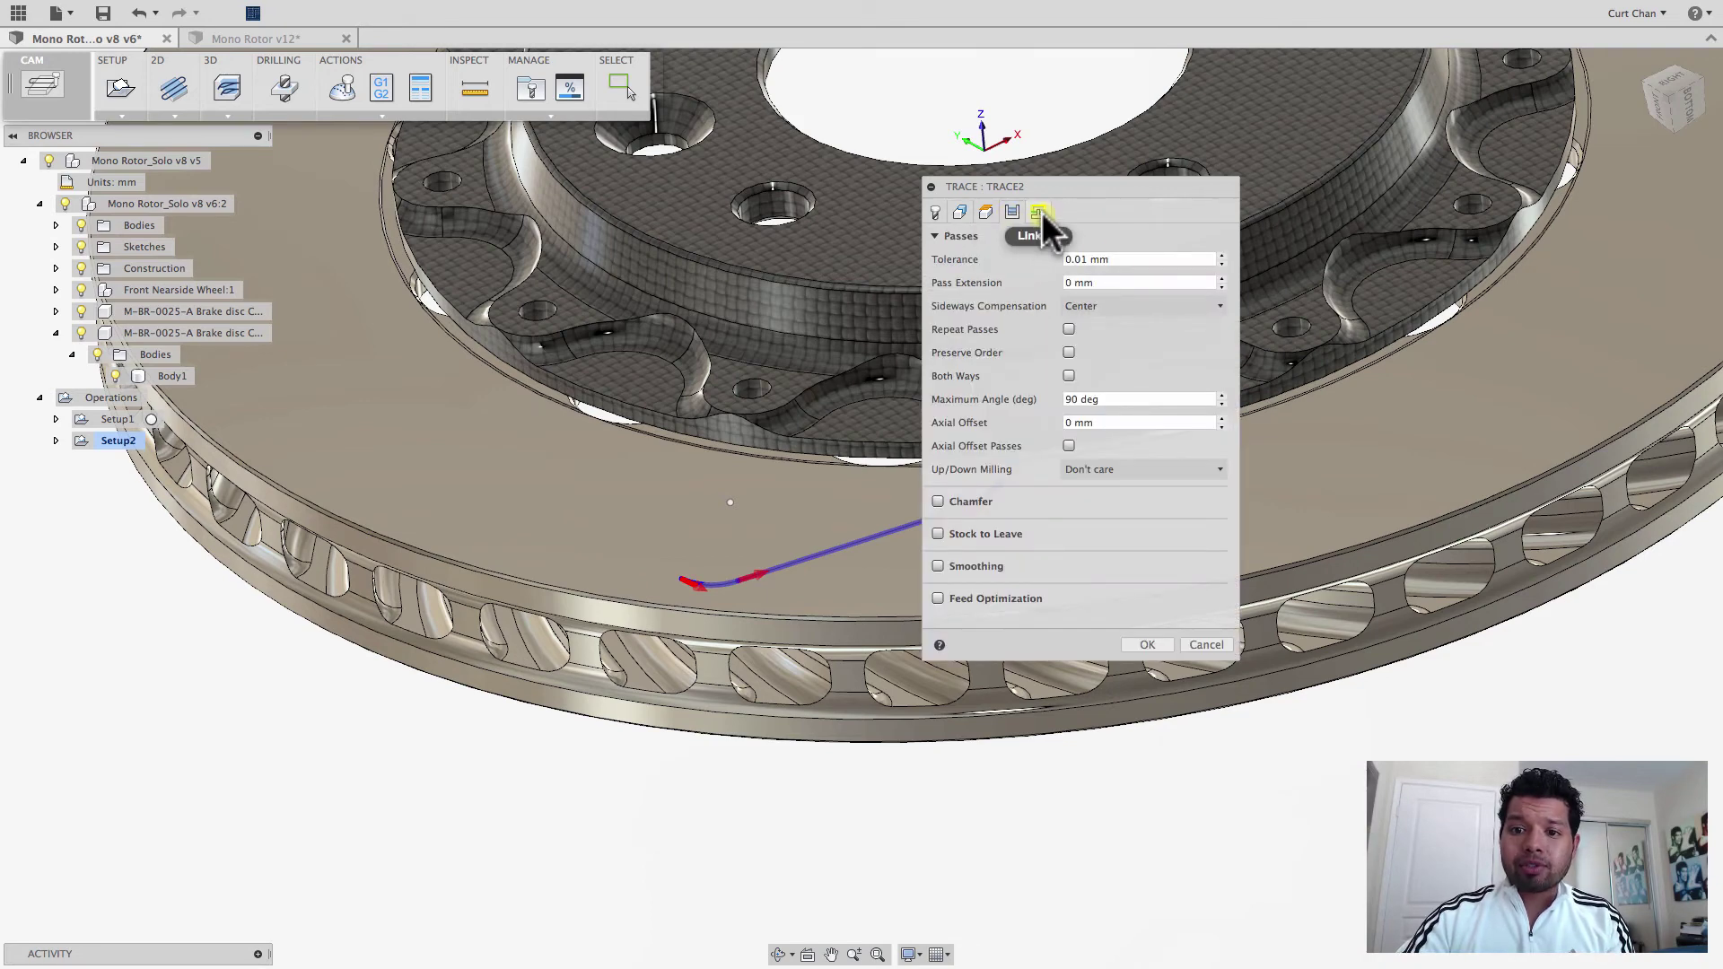
left_click(1038, 212)
left_click(1012, 213)
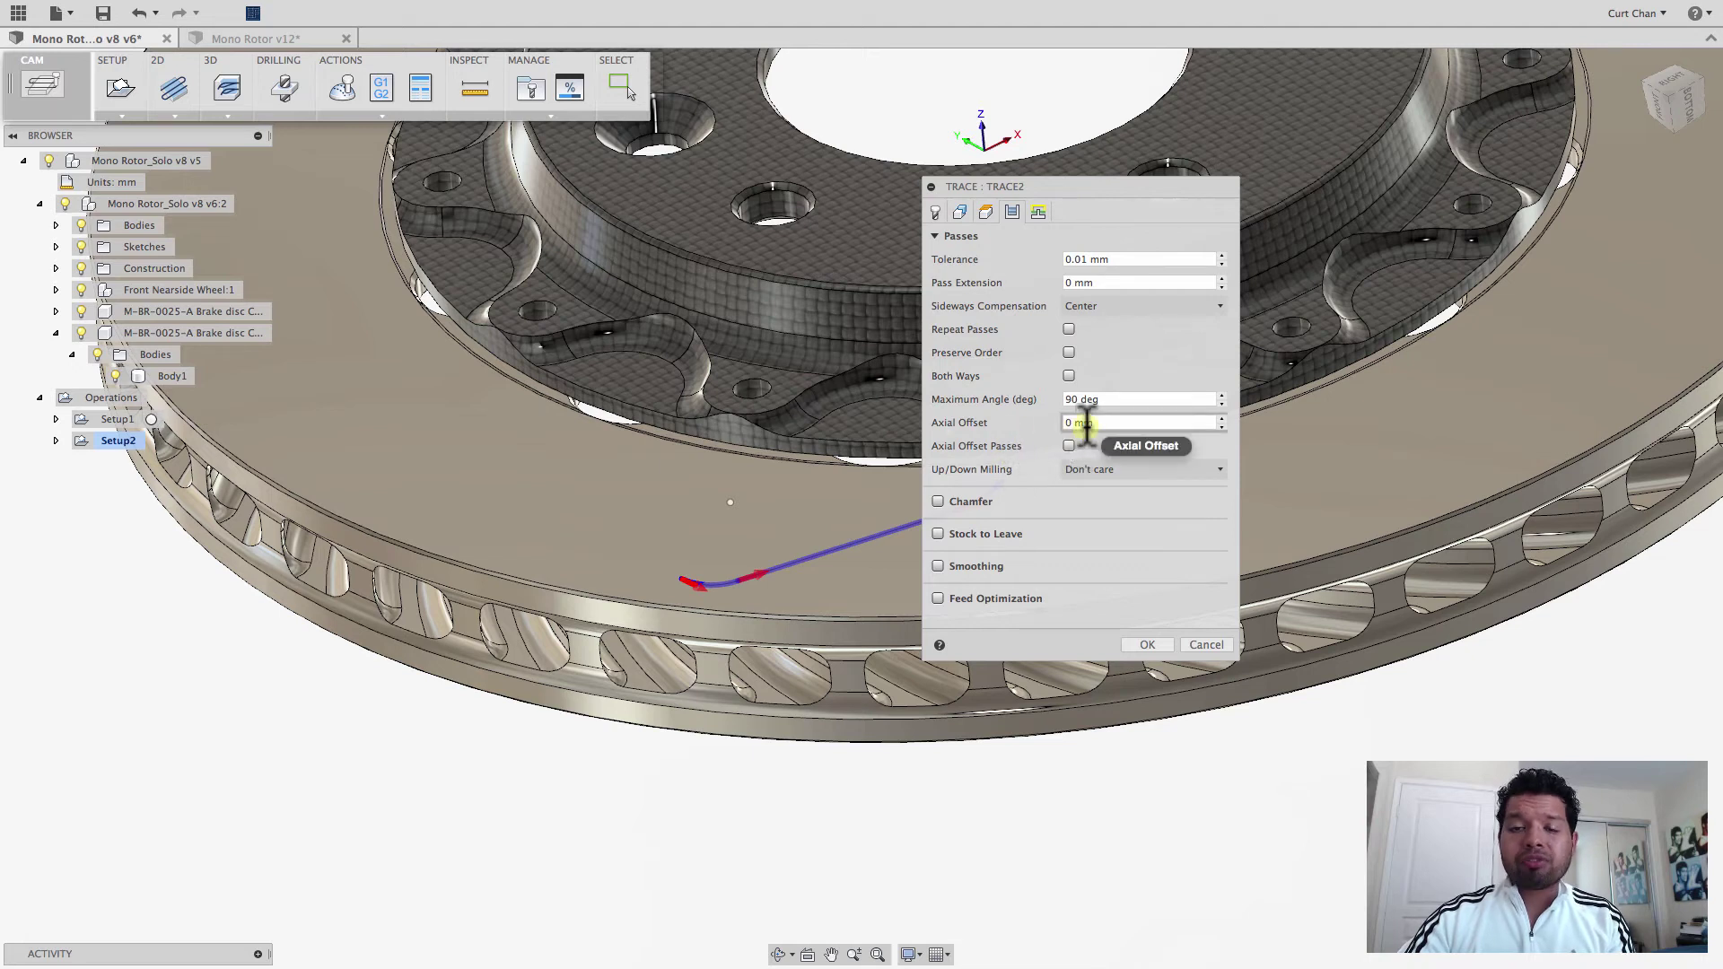
mouse_move(1085, 428)
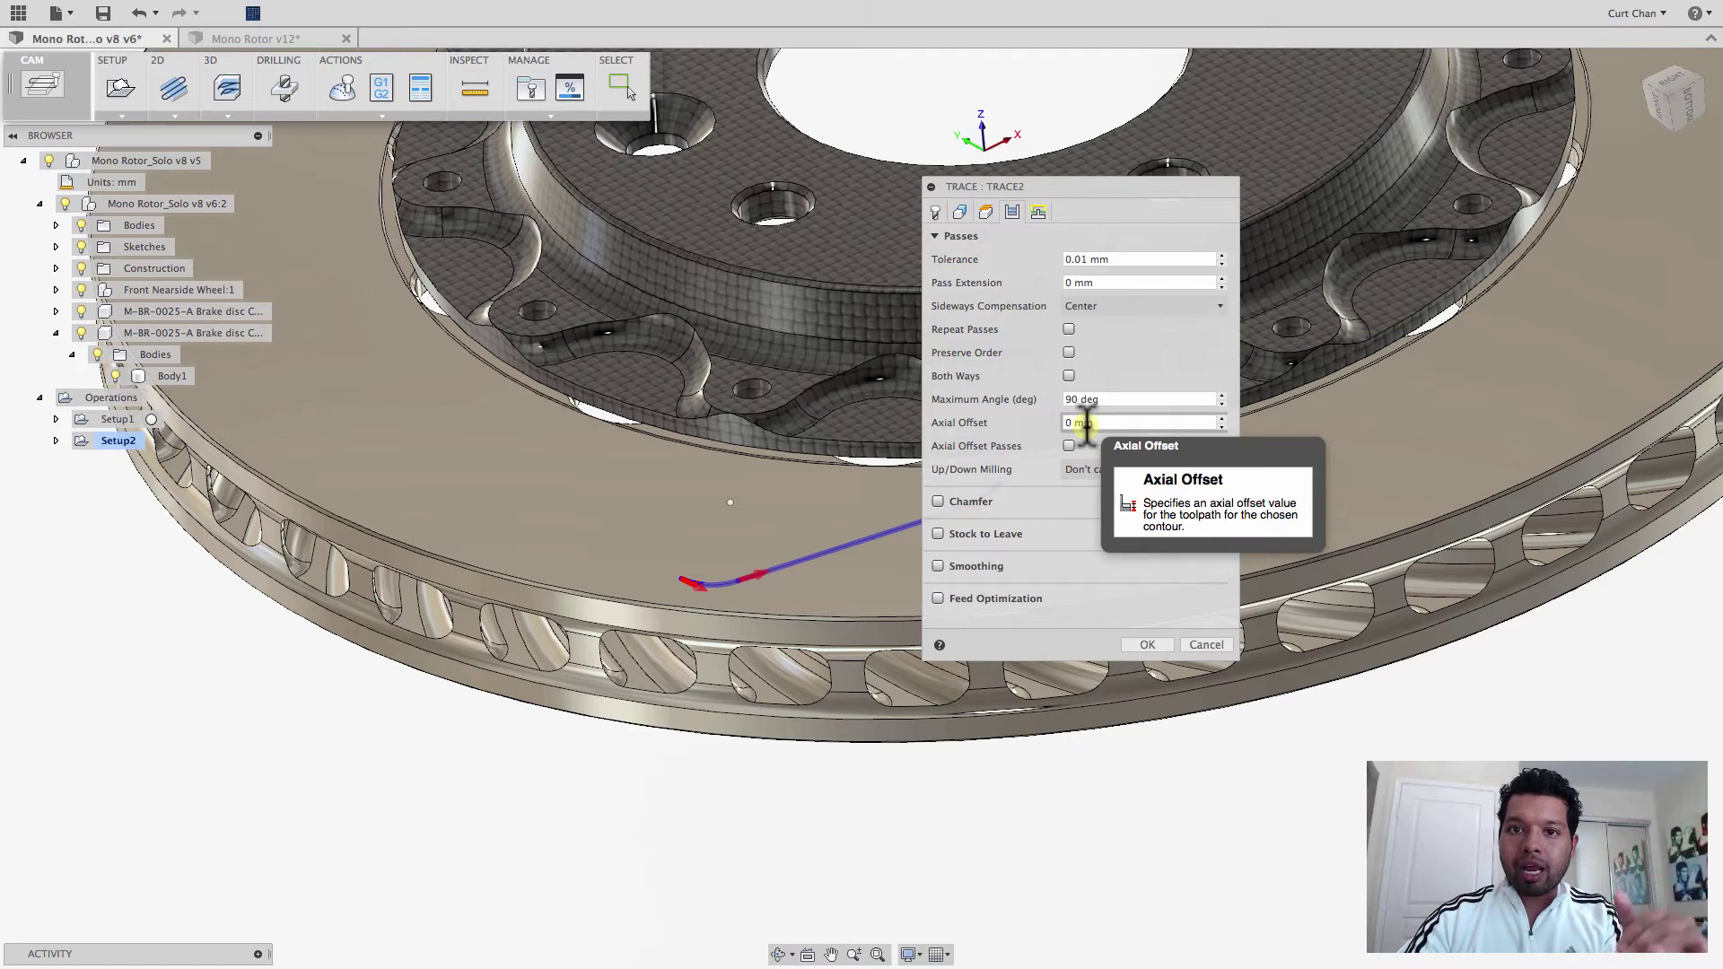
left_click(1038, 212)
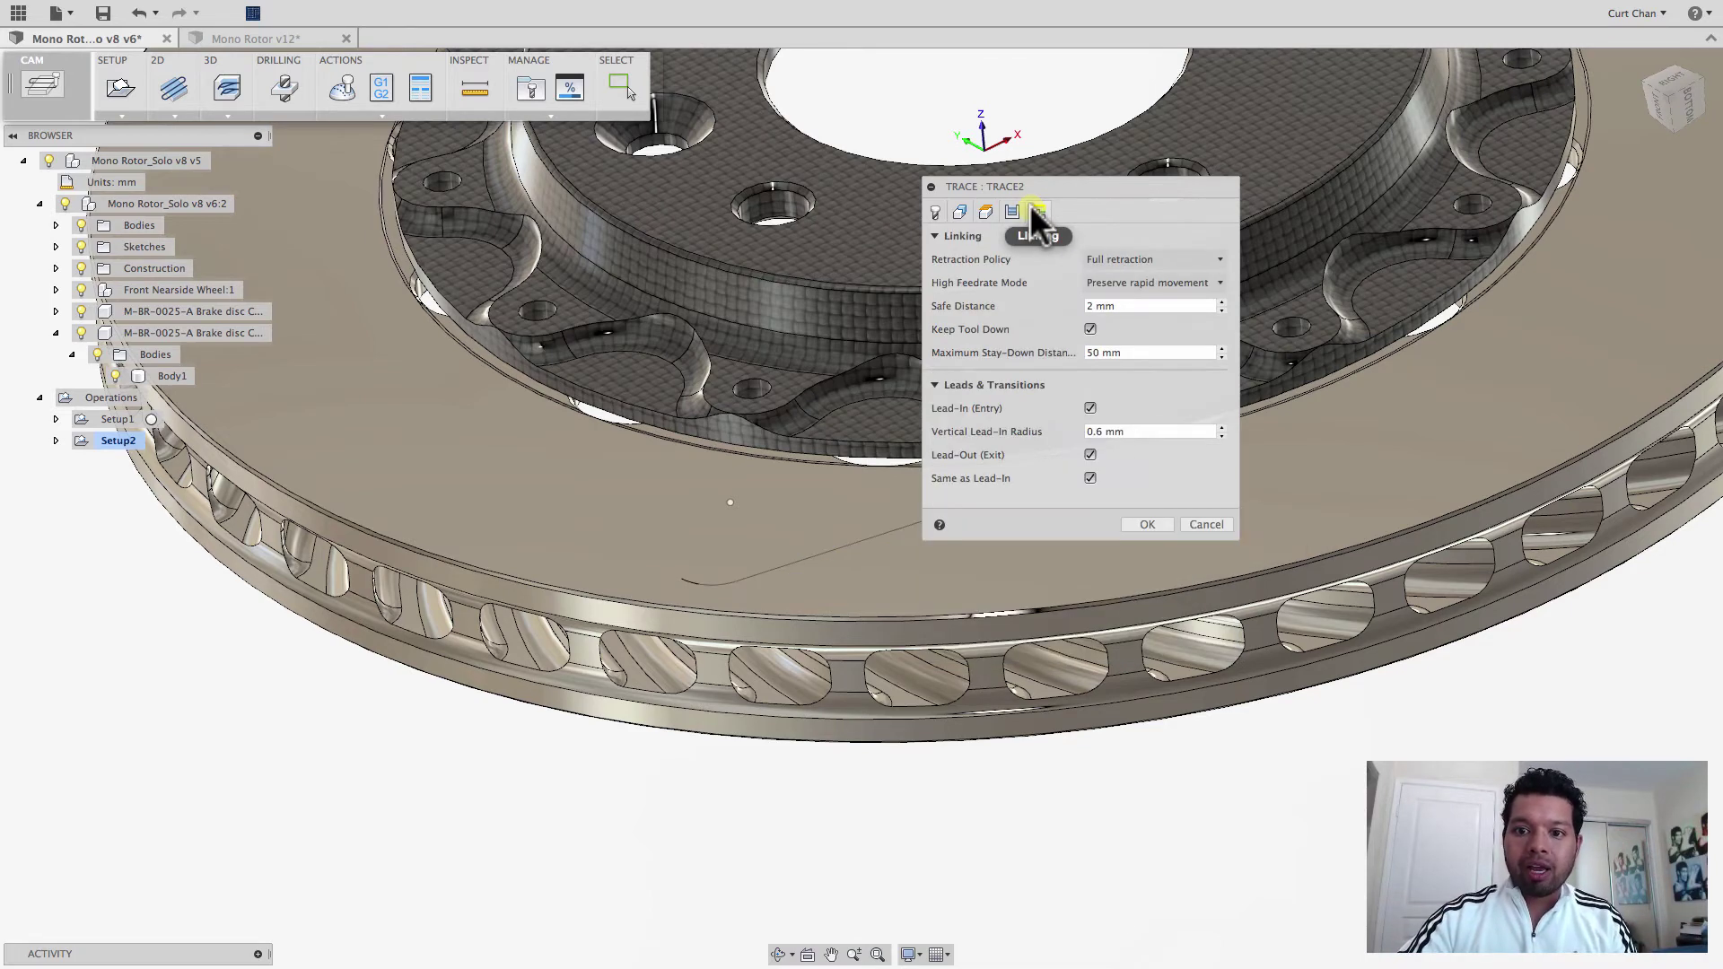
left_click(1090, 408)
left_click(1090, 431)
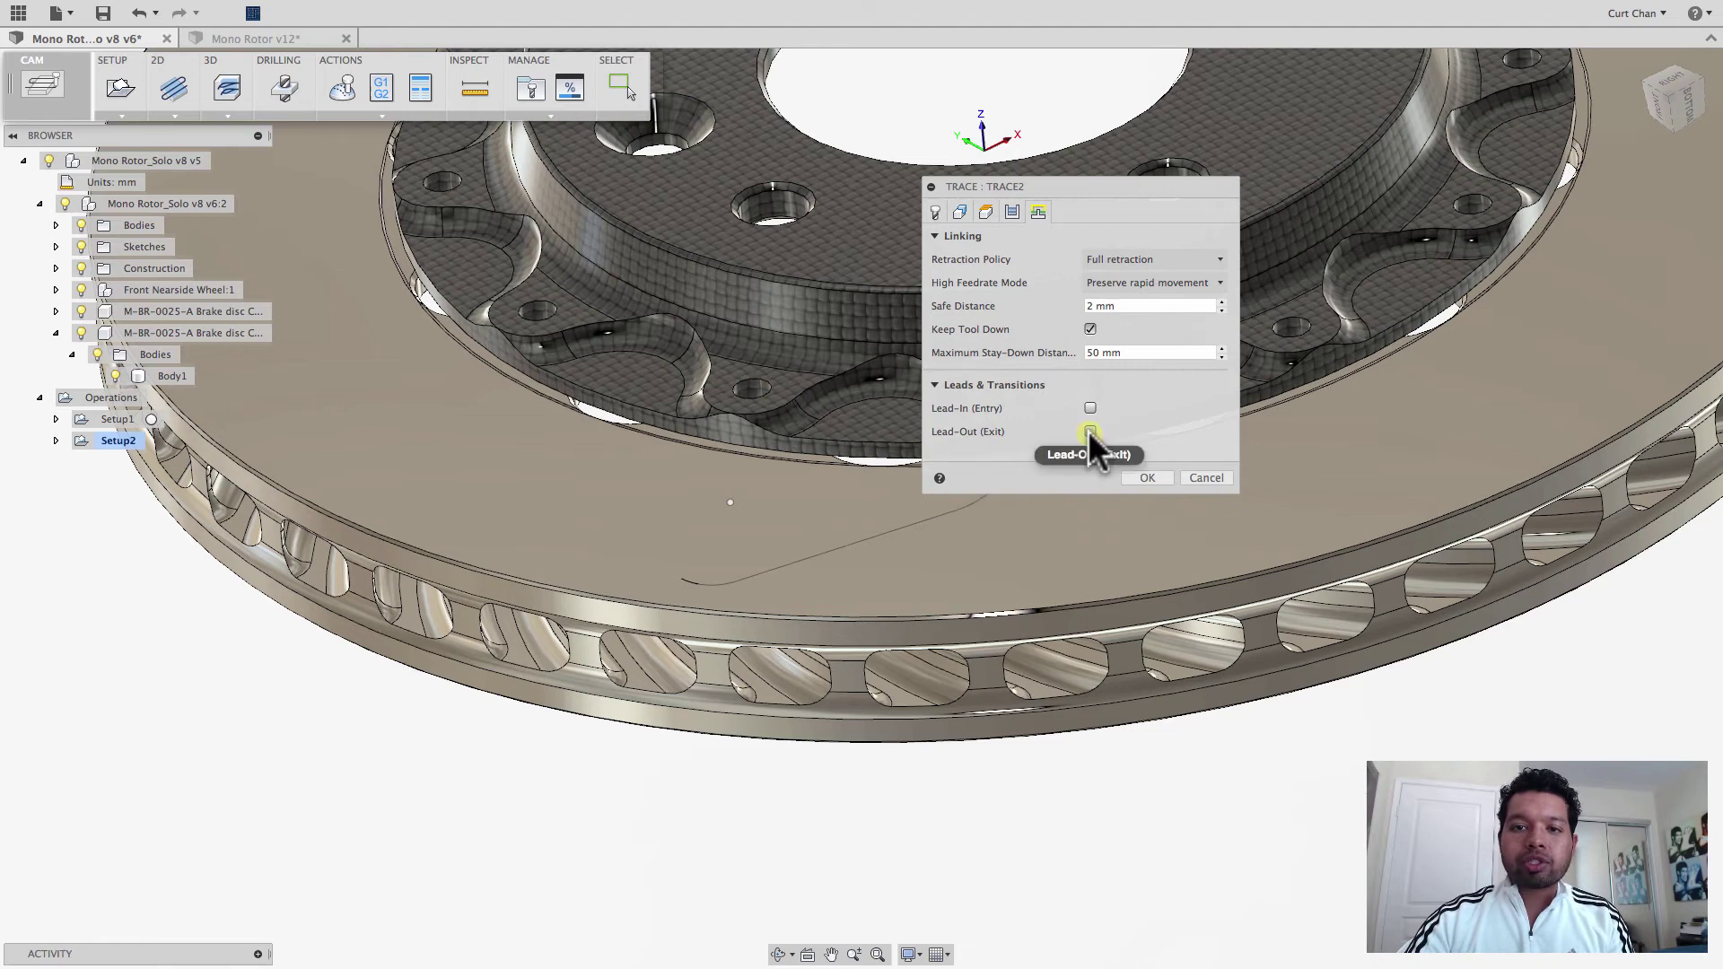
left_click(1152, 477)
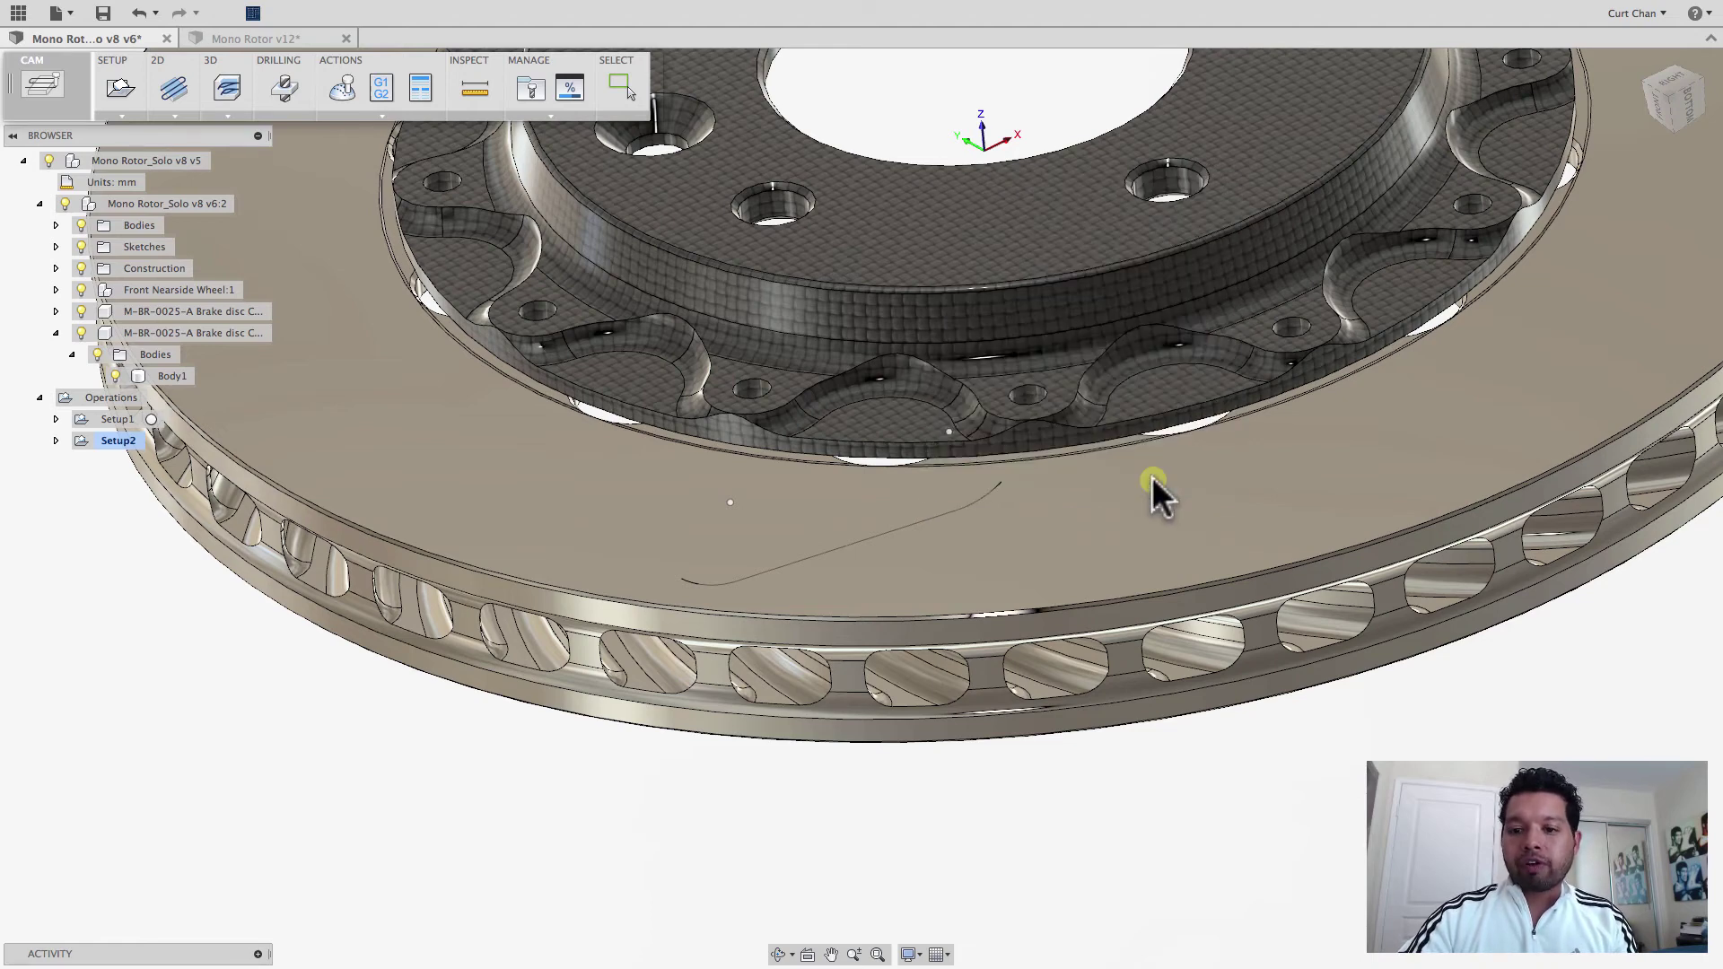
middle_click_drag(1102, 503, 928, 551, "shift")
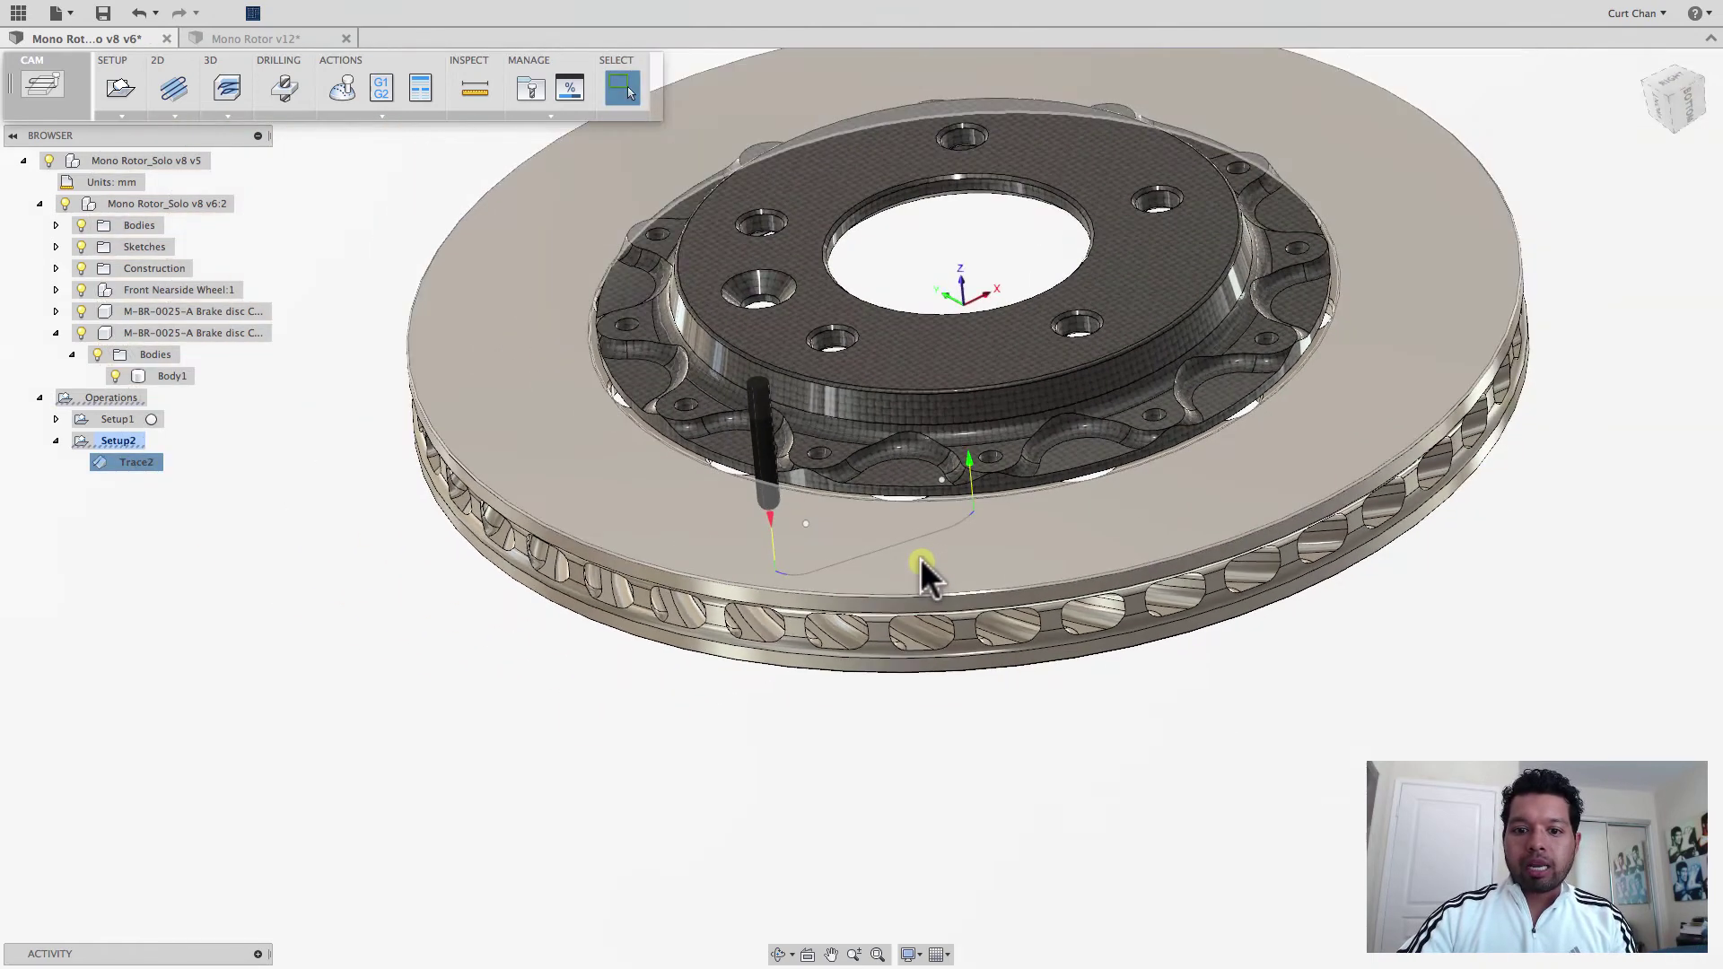
Hide the rotor model, simulate Setup2 with stock shown, and zoom in on the Trace2 groove.
left_click(66, 204)
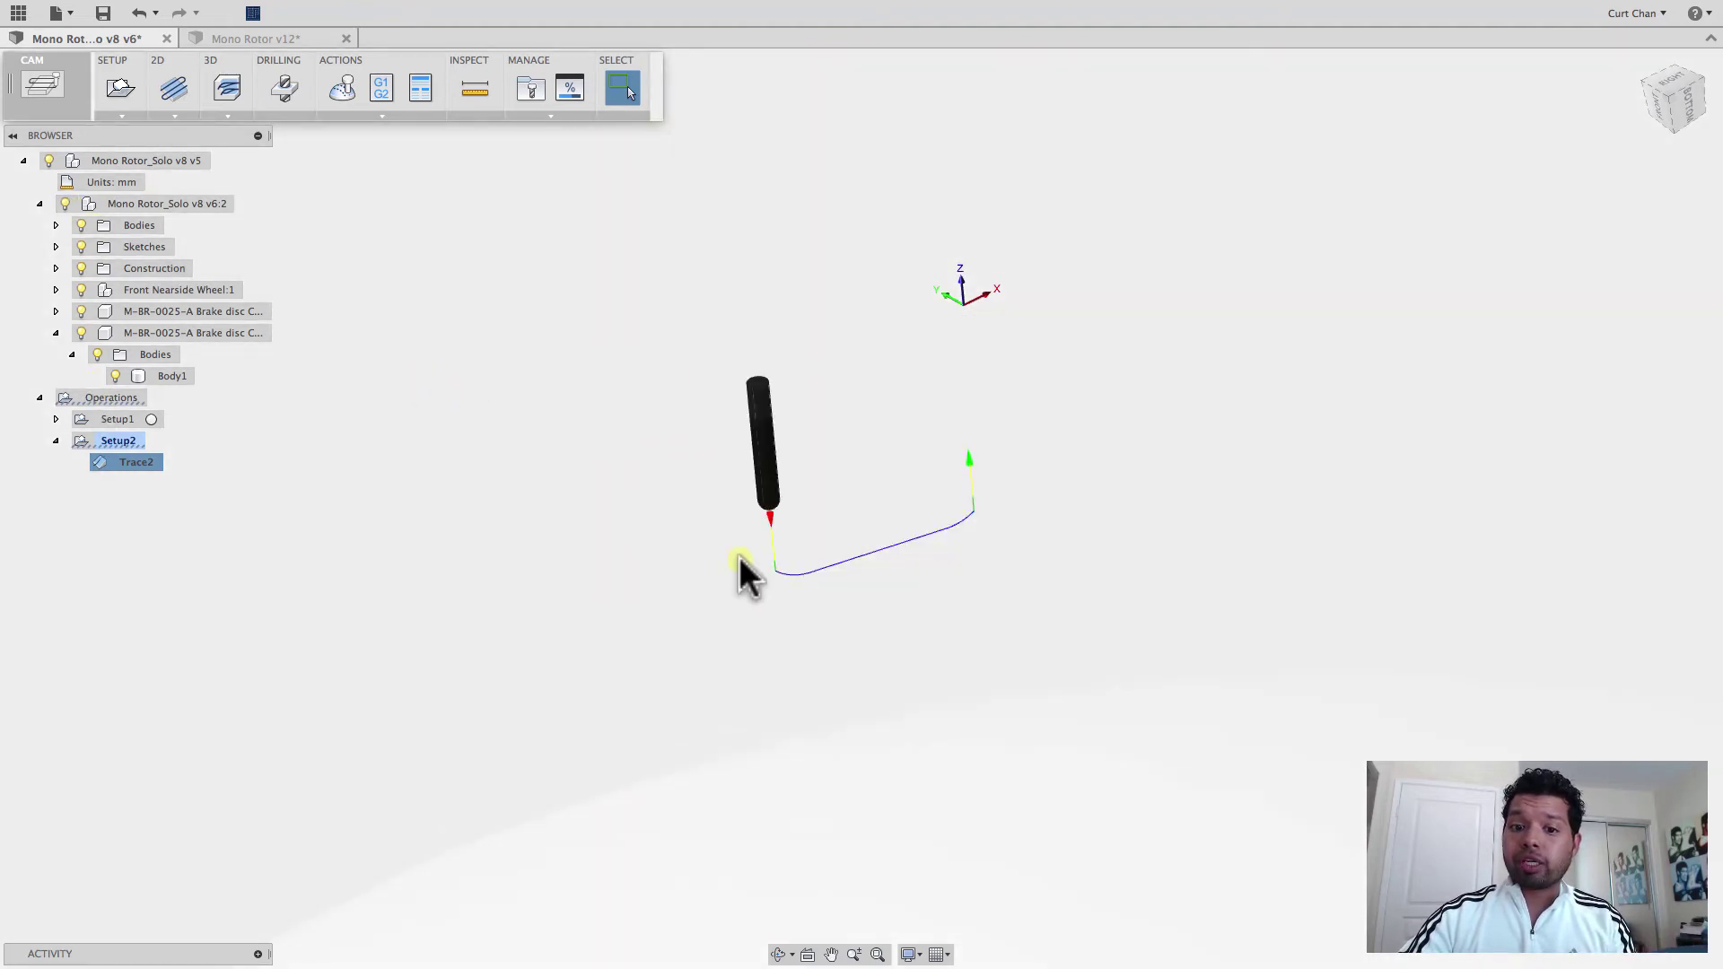
left_click(773, 582)
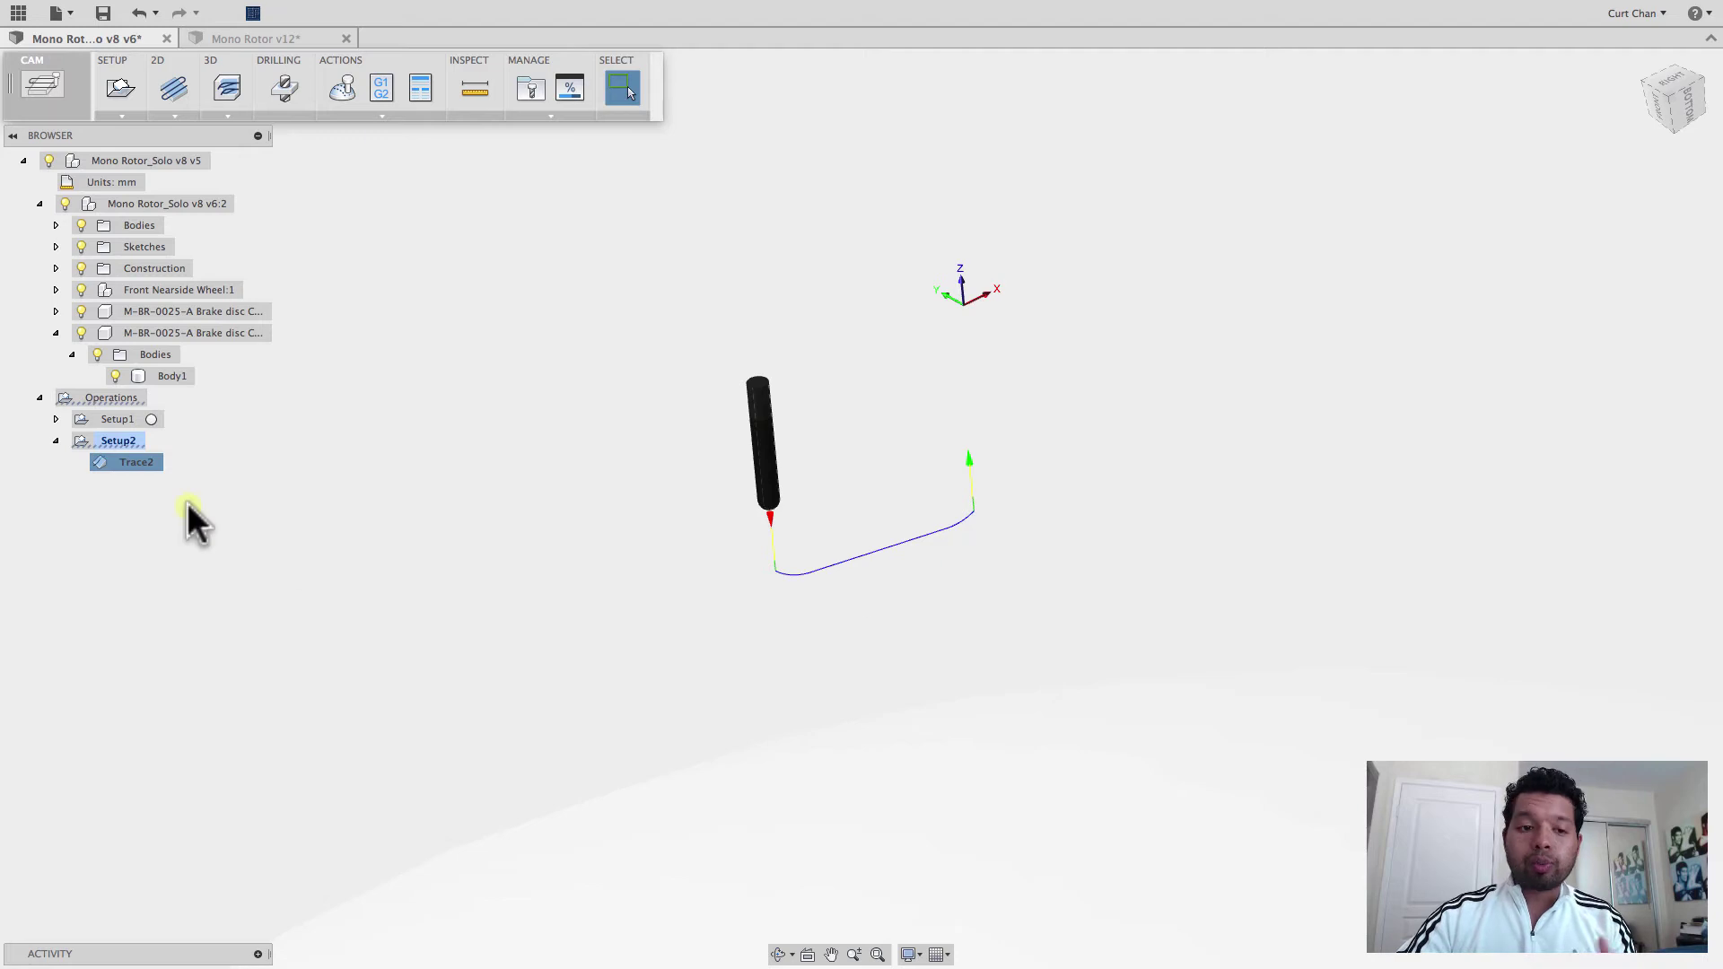
right_click(117, 442)
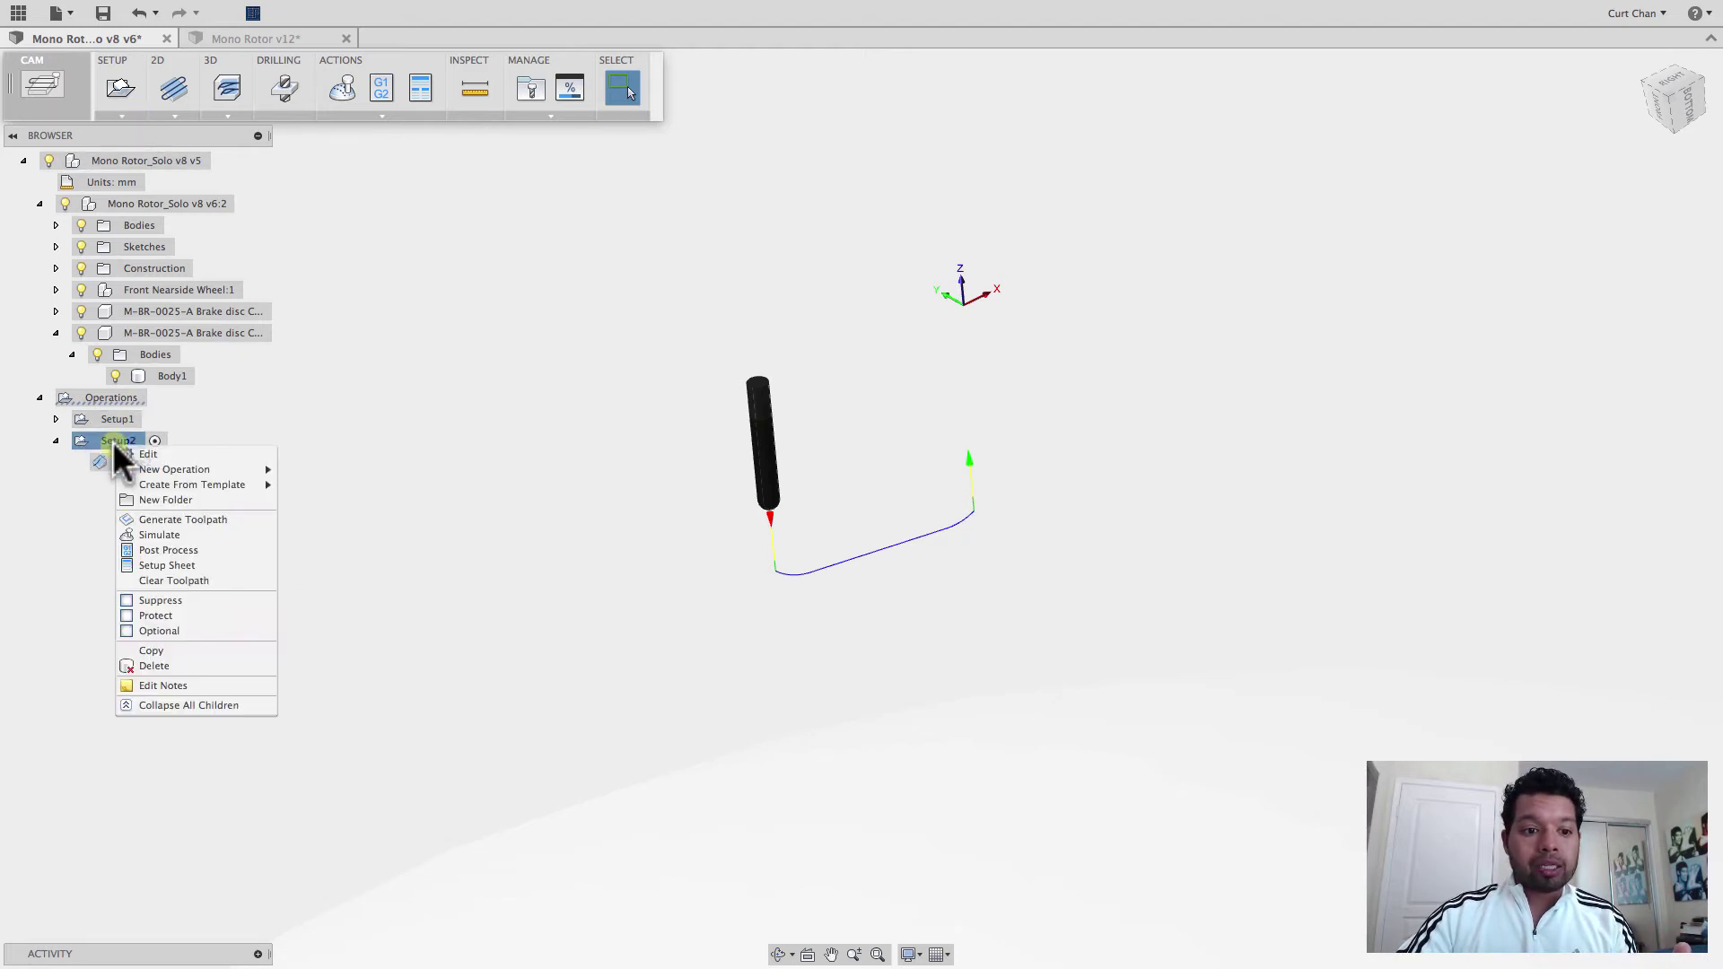
left_click(167, 536)
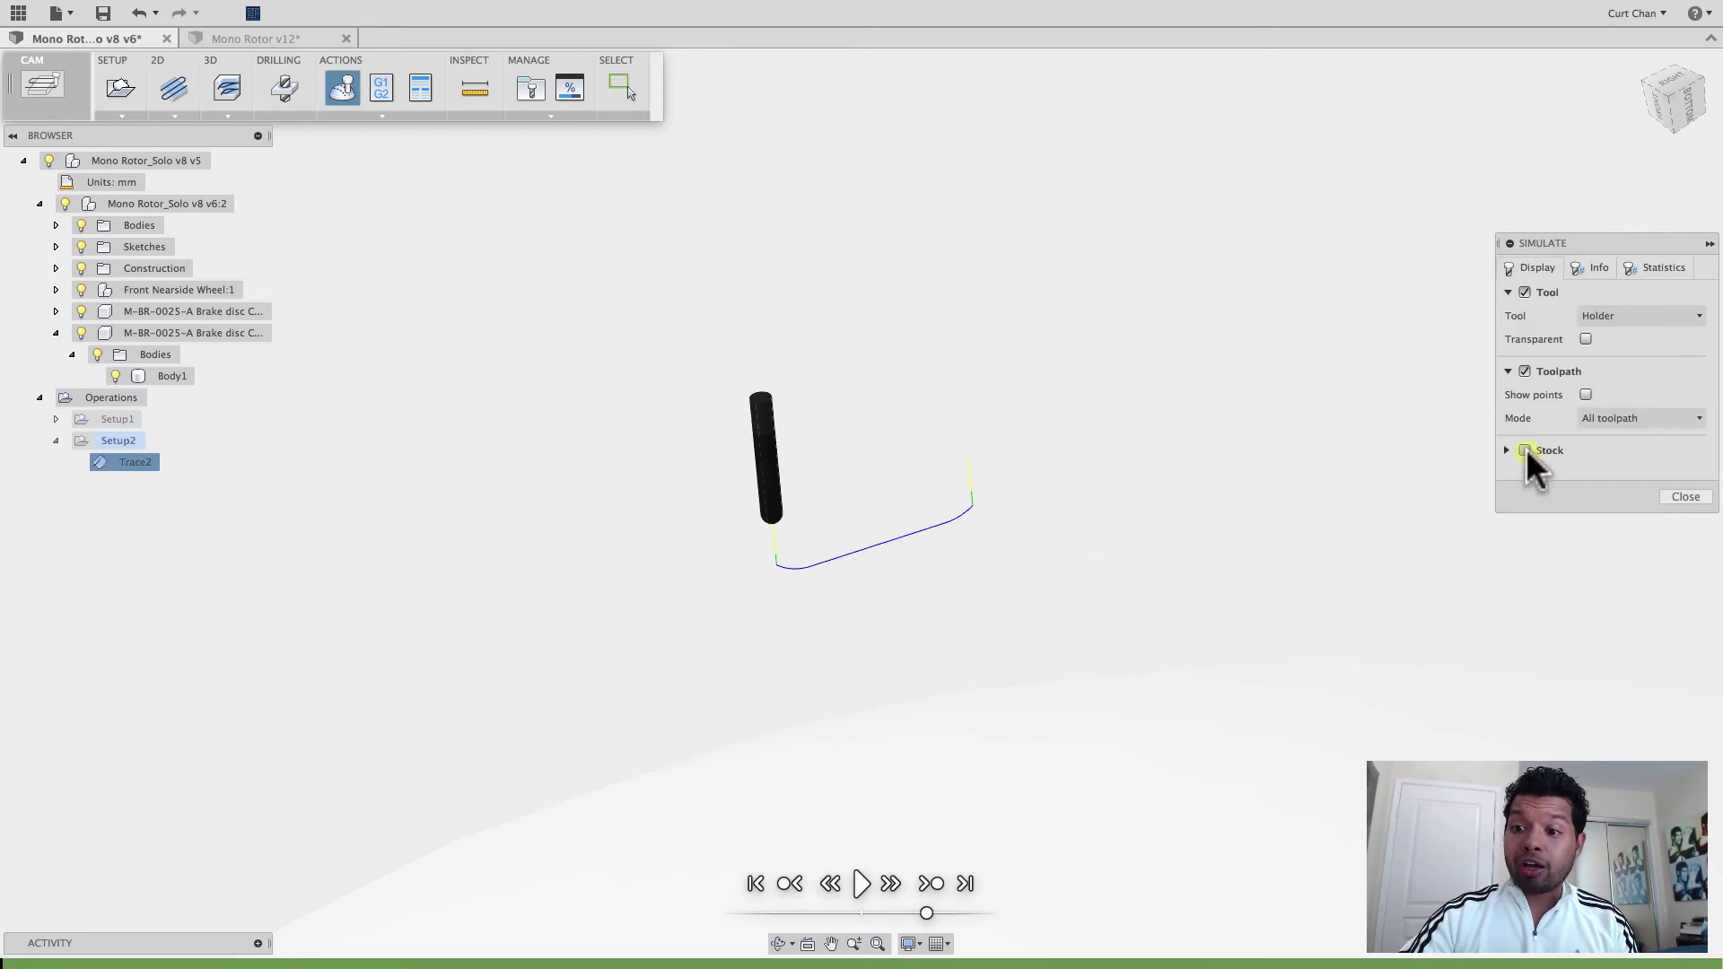
left_click(1525, 450)
scroll(917, 646, "up", 4)
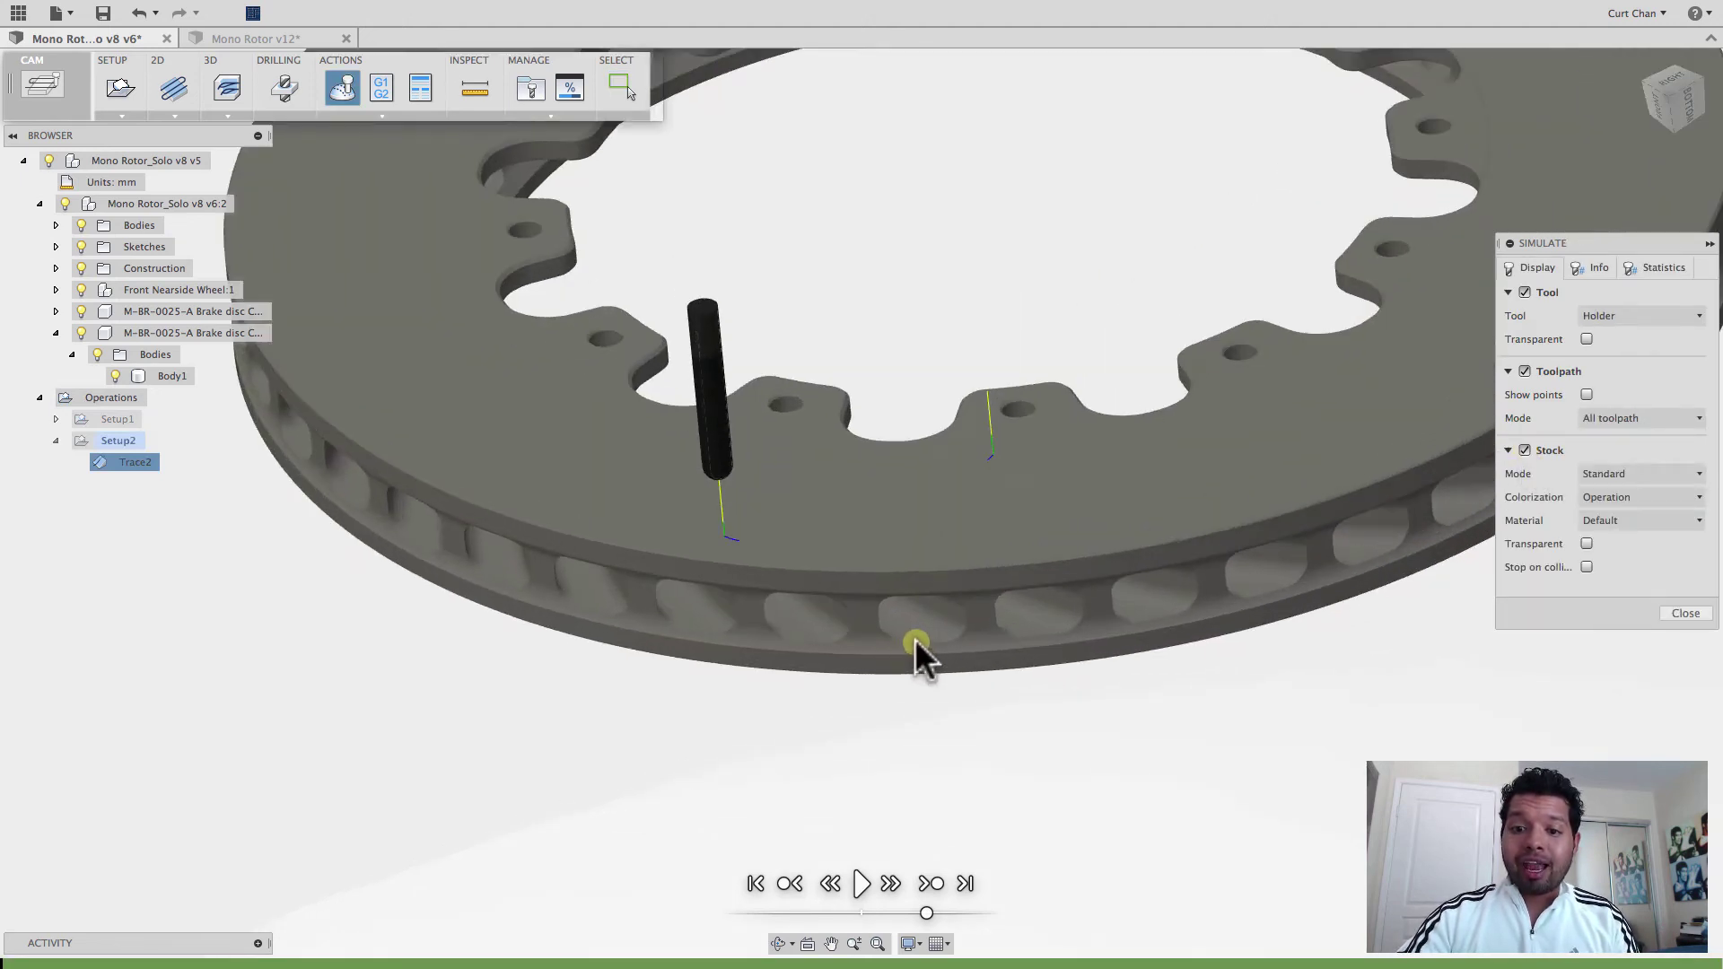
middle_click_drag(904, 585, 898, 616, "shift")
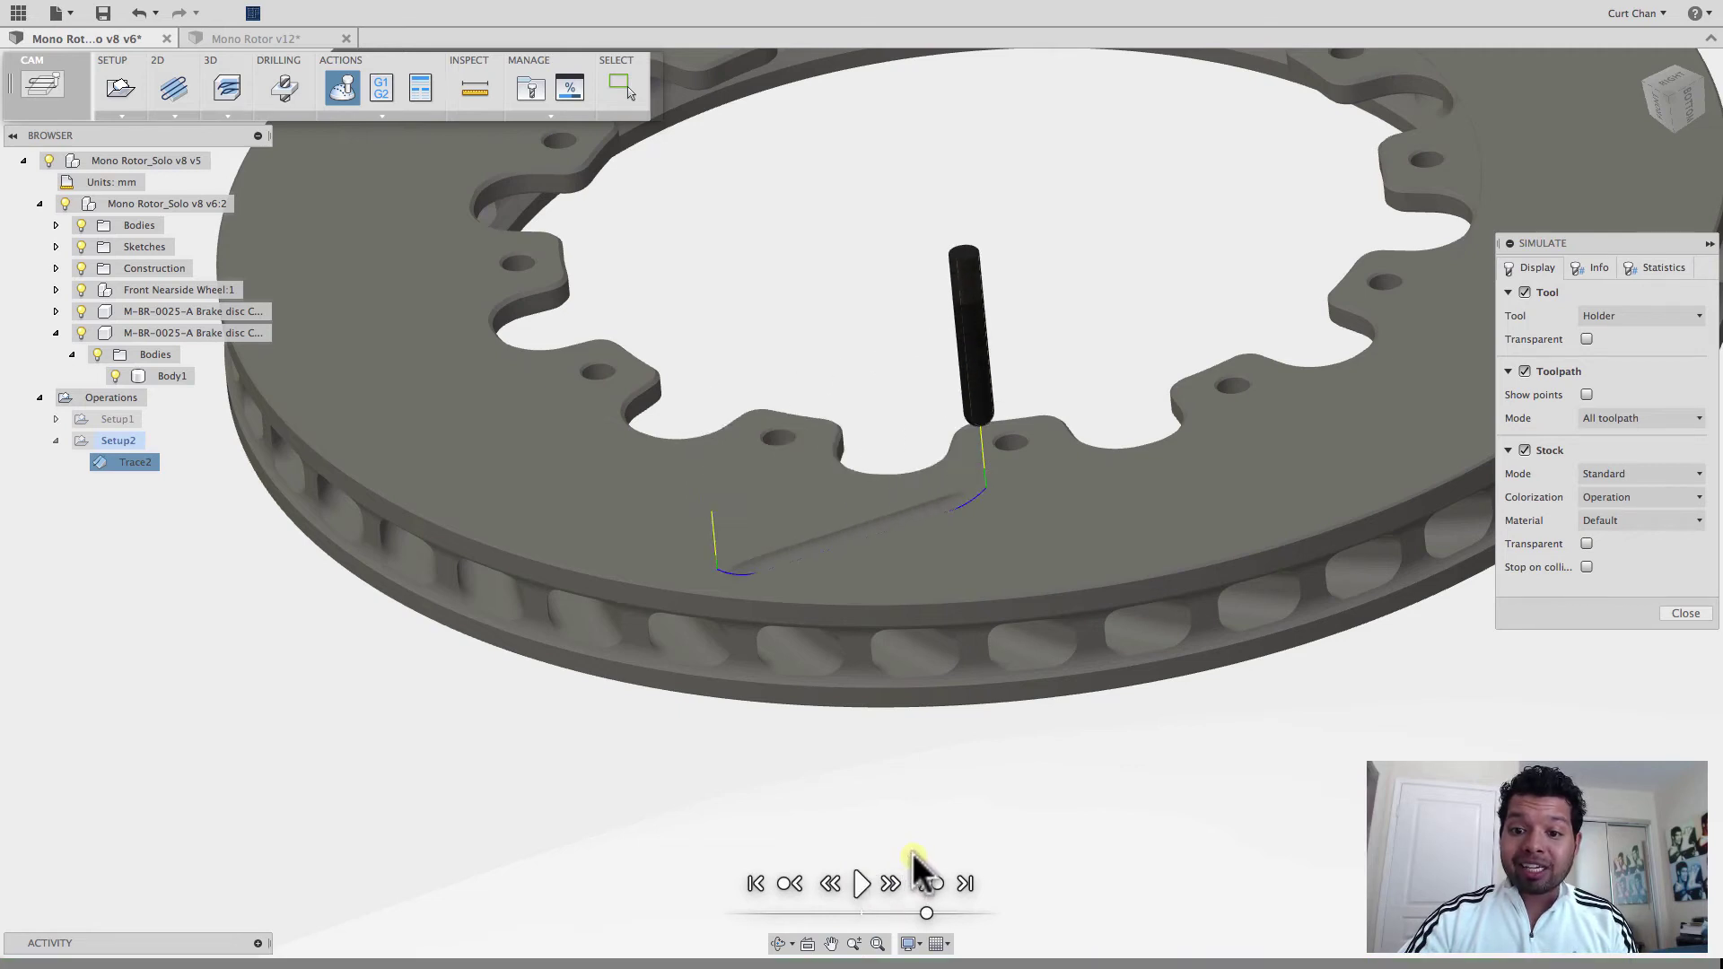
scroll(812, 604, "up", 4)
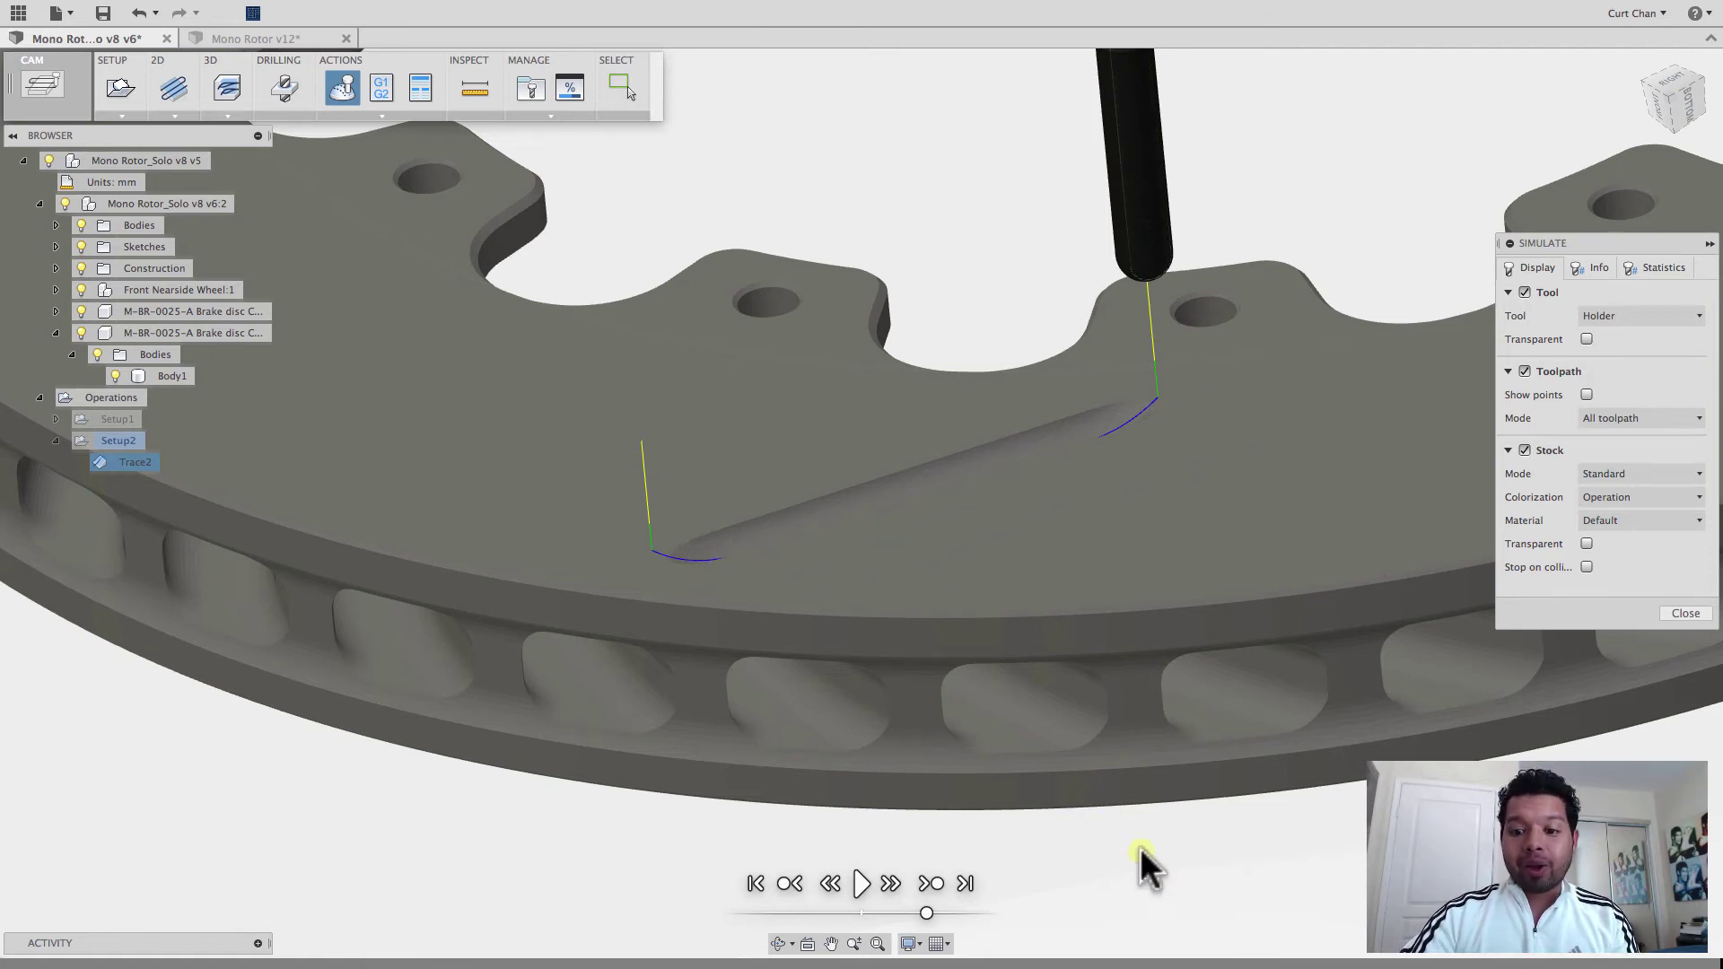
mouse_move(1171, 961)
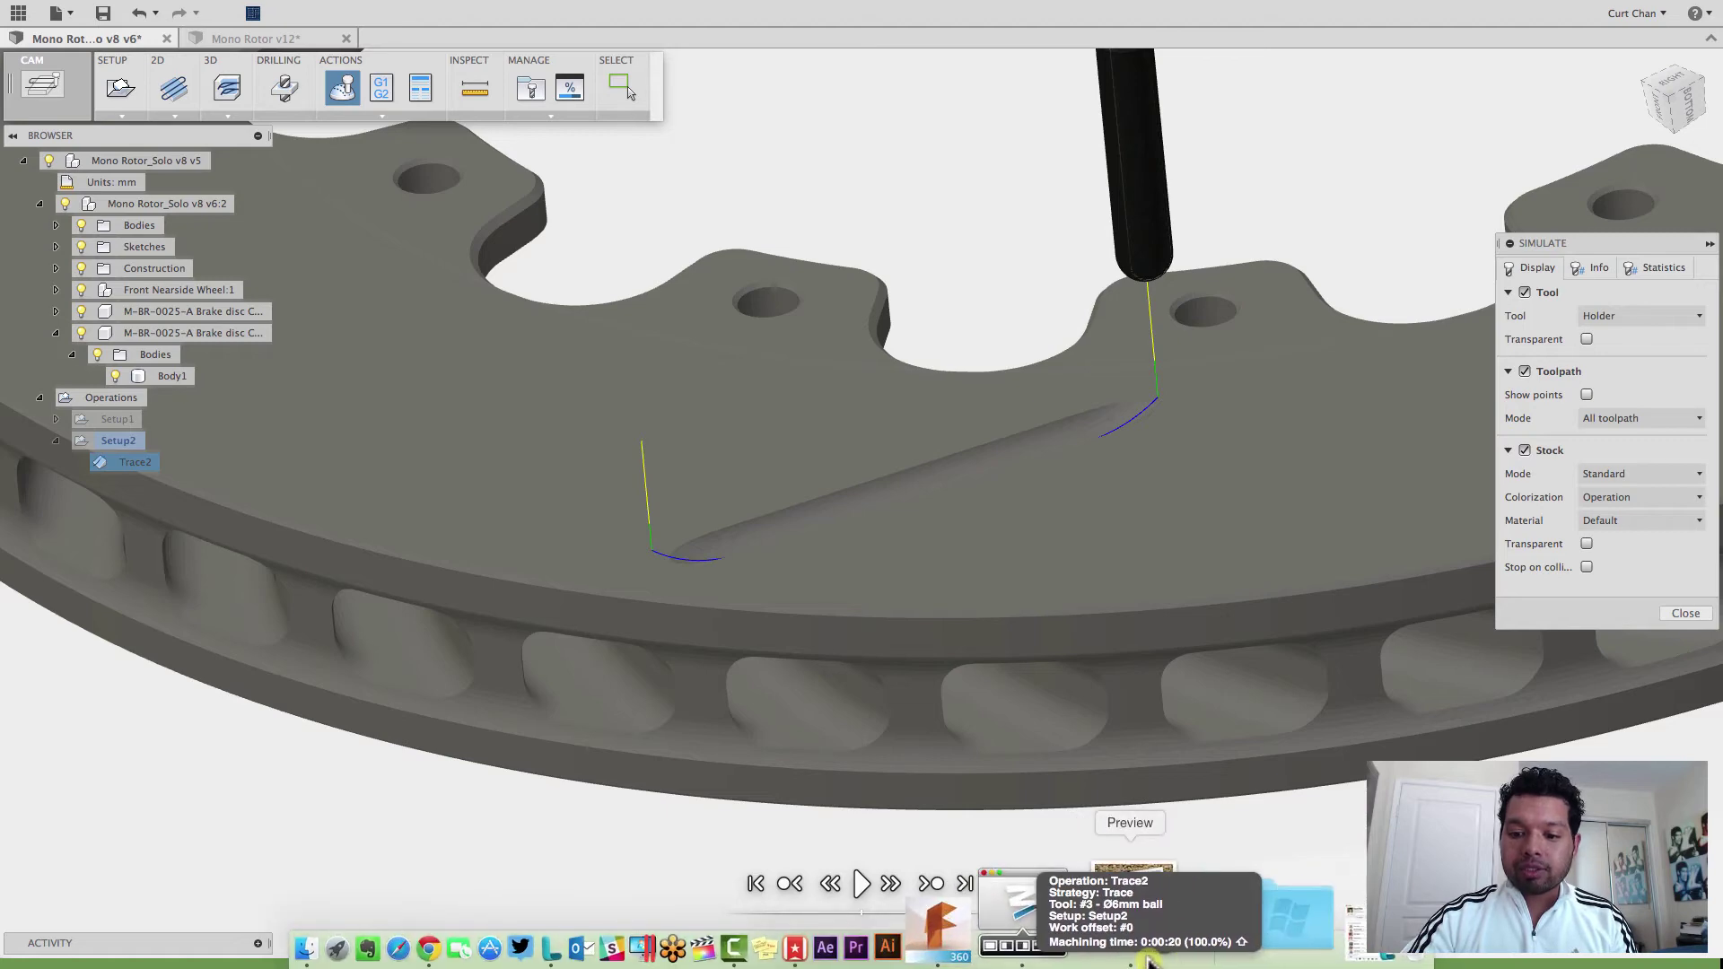
left_click(1148, 961)
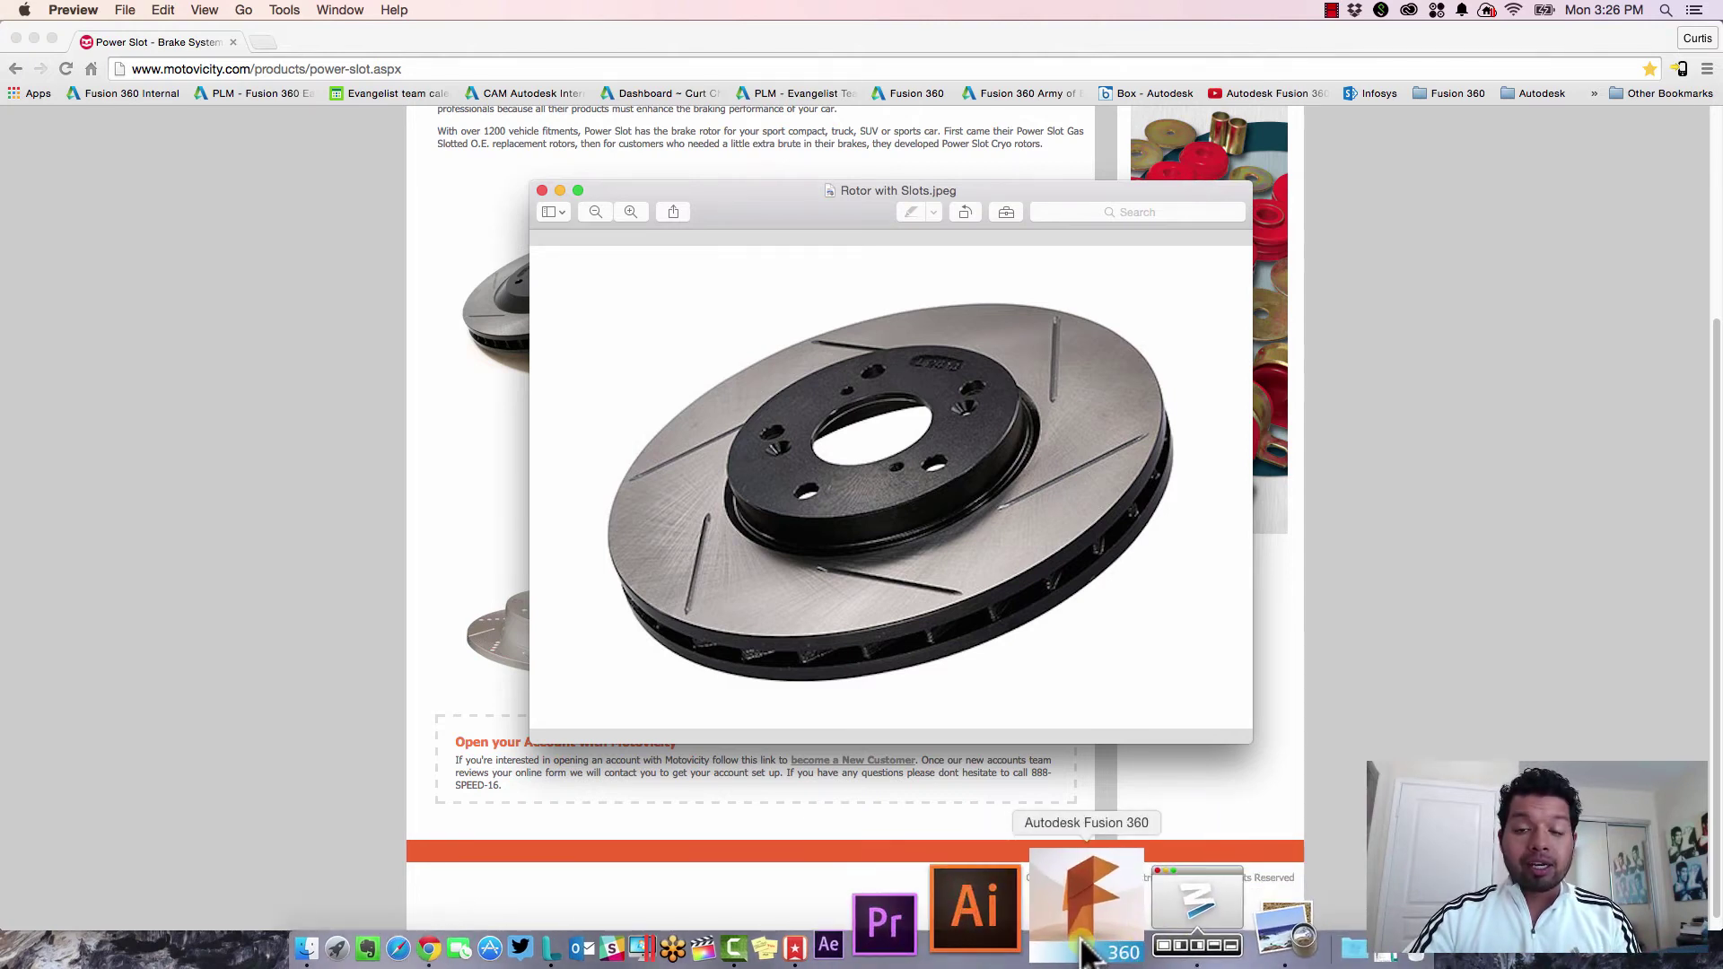
left_click(1088, 949)
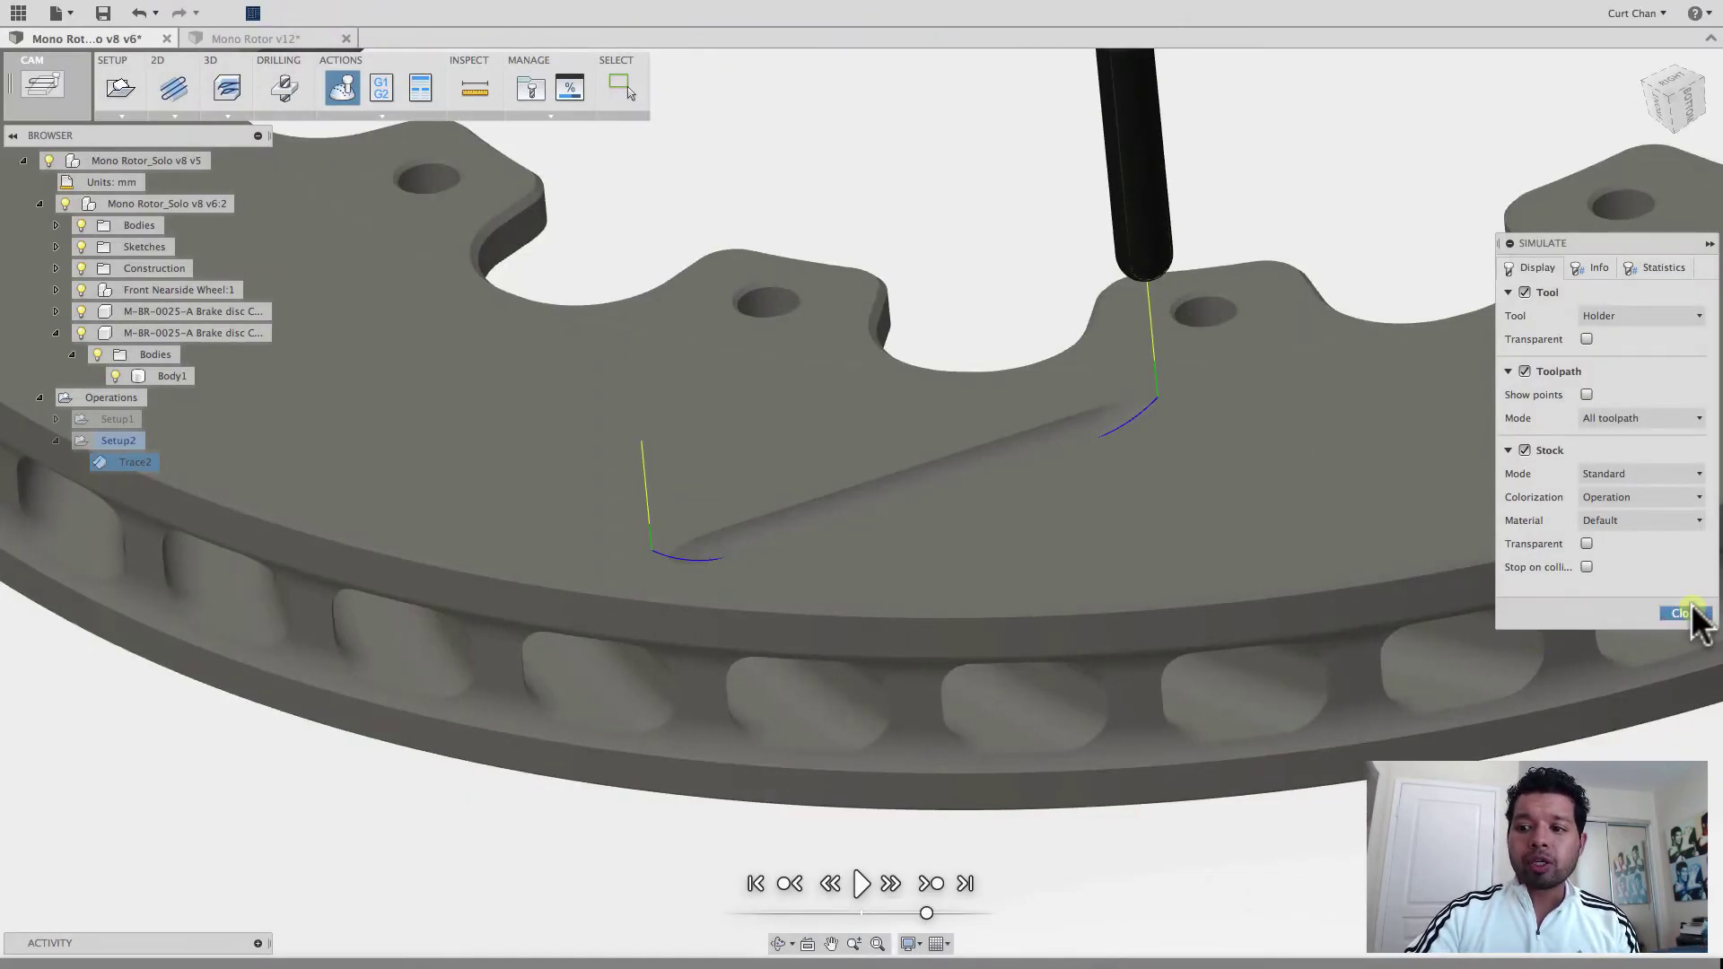
Close the simulation, switch to the Model workspace, and jump to the saved Text view.
left_click(1685, 613)
left_click(47, 89)
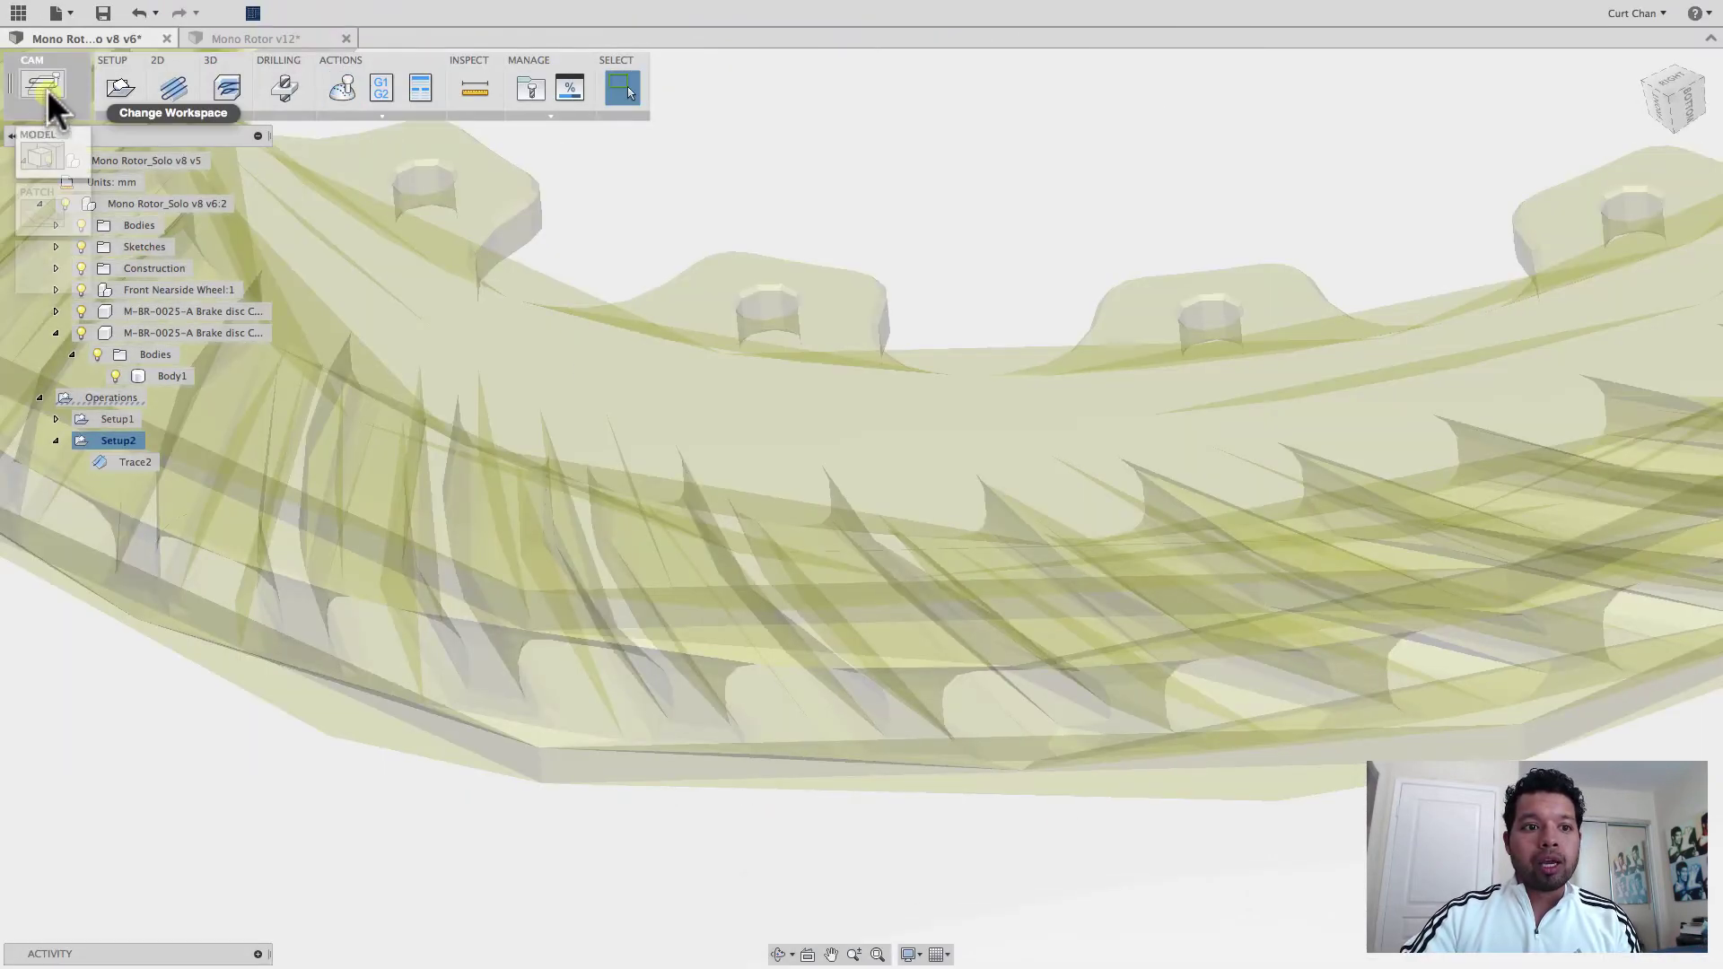
left_click(50, 143)
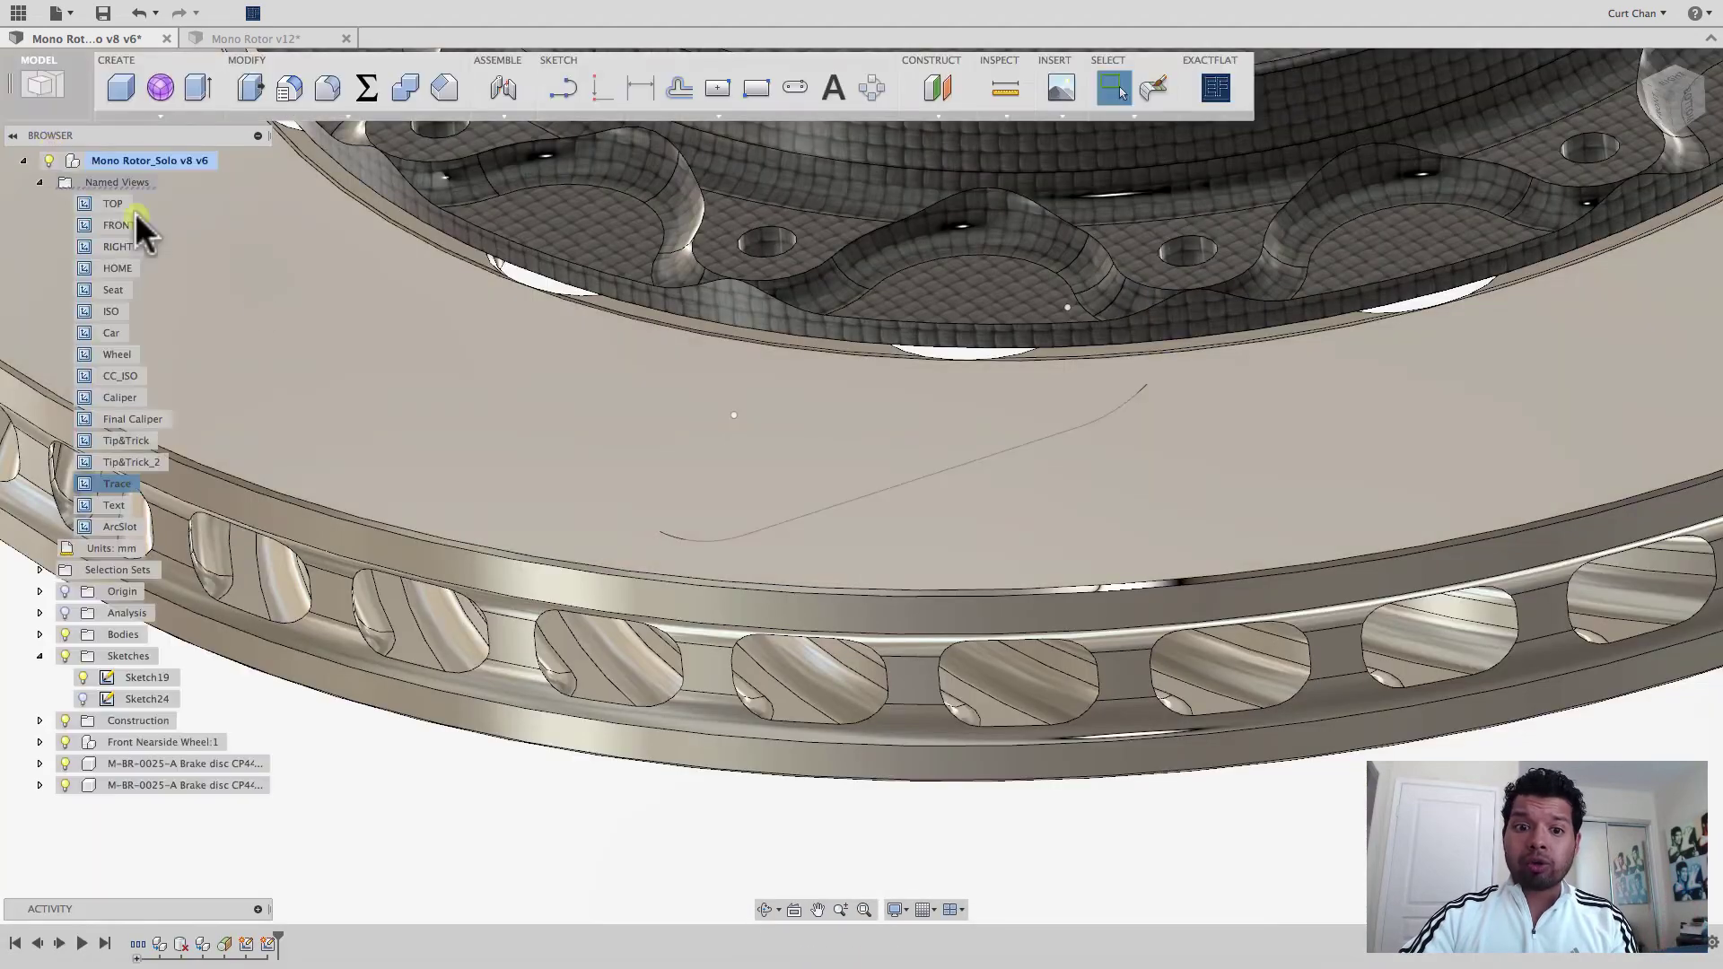
scroll(565, 512, "down", 5)
middle_click_drag(646, 528, 697, 643)
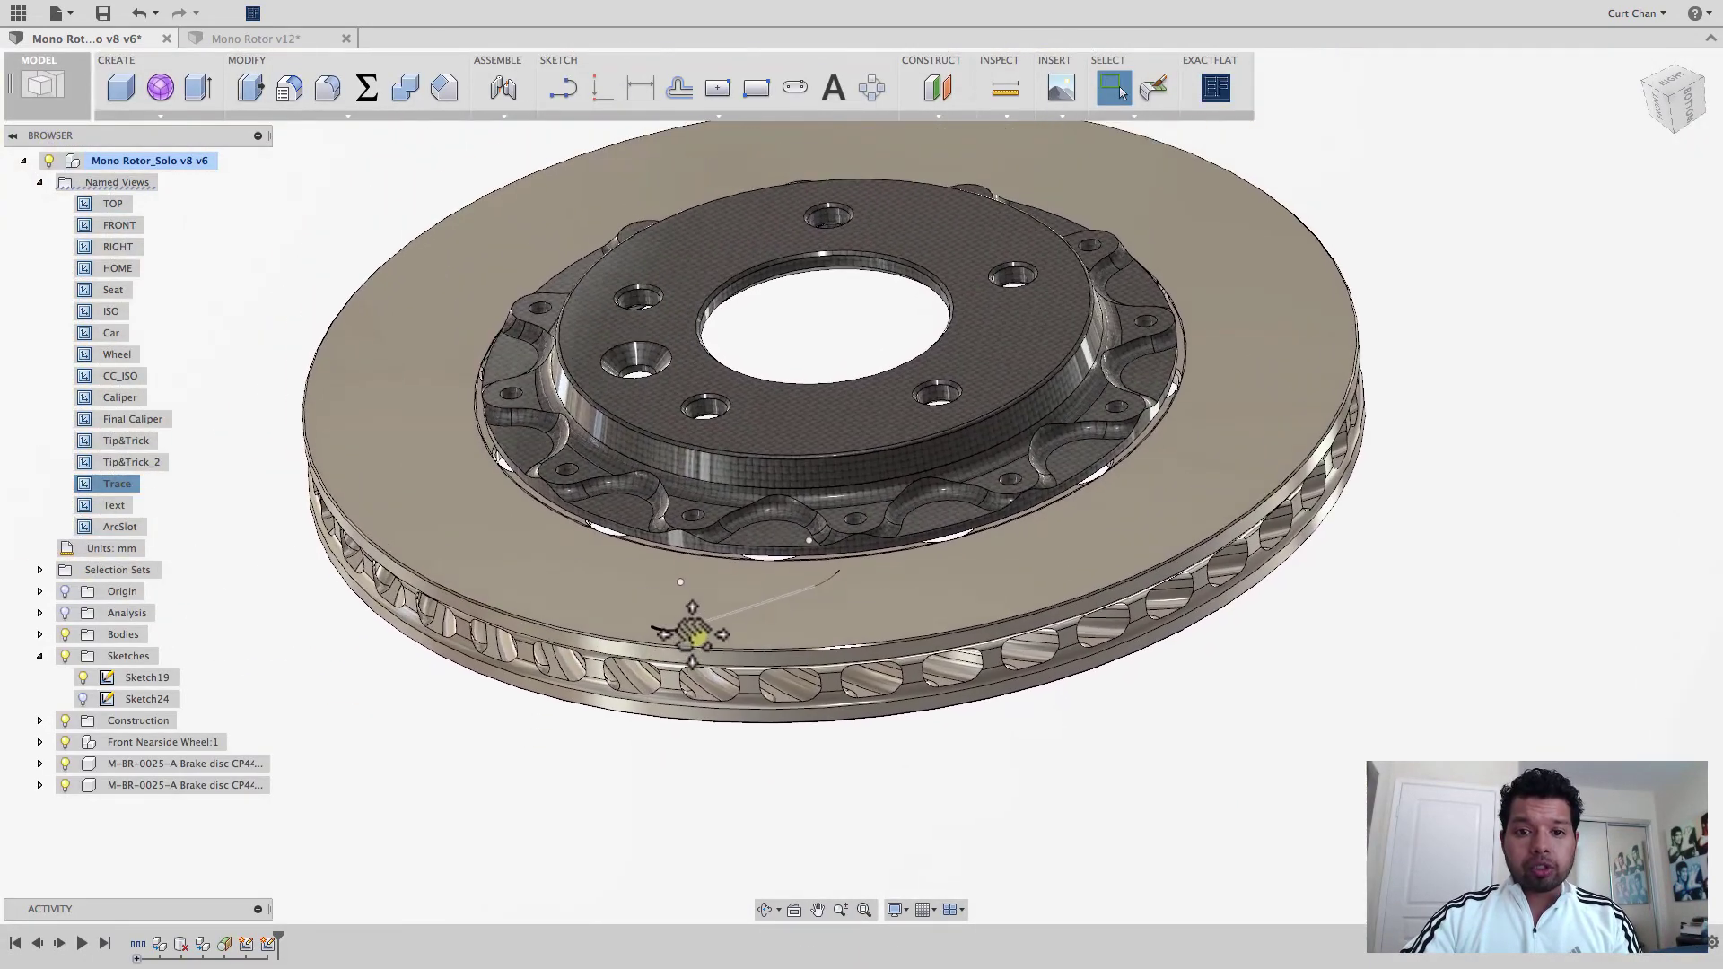
middle_click_drag(770, 480, 782, 151, "shift")
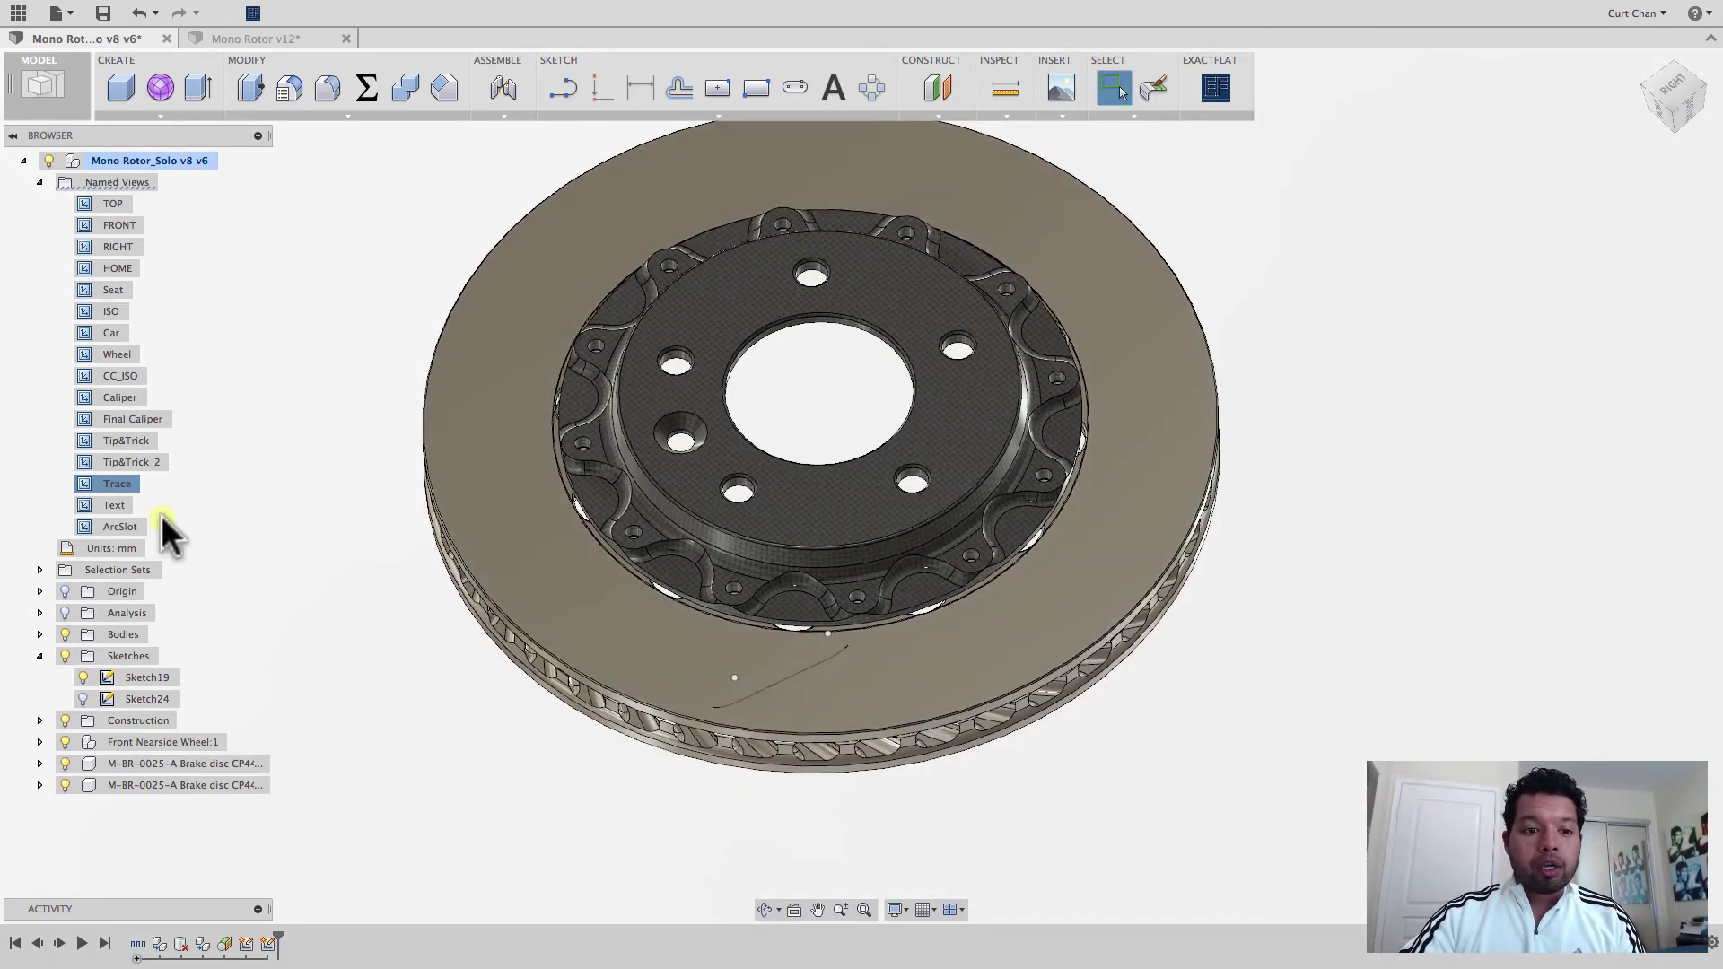
double_click(114, 505)
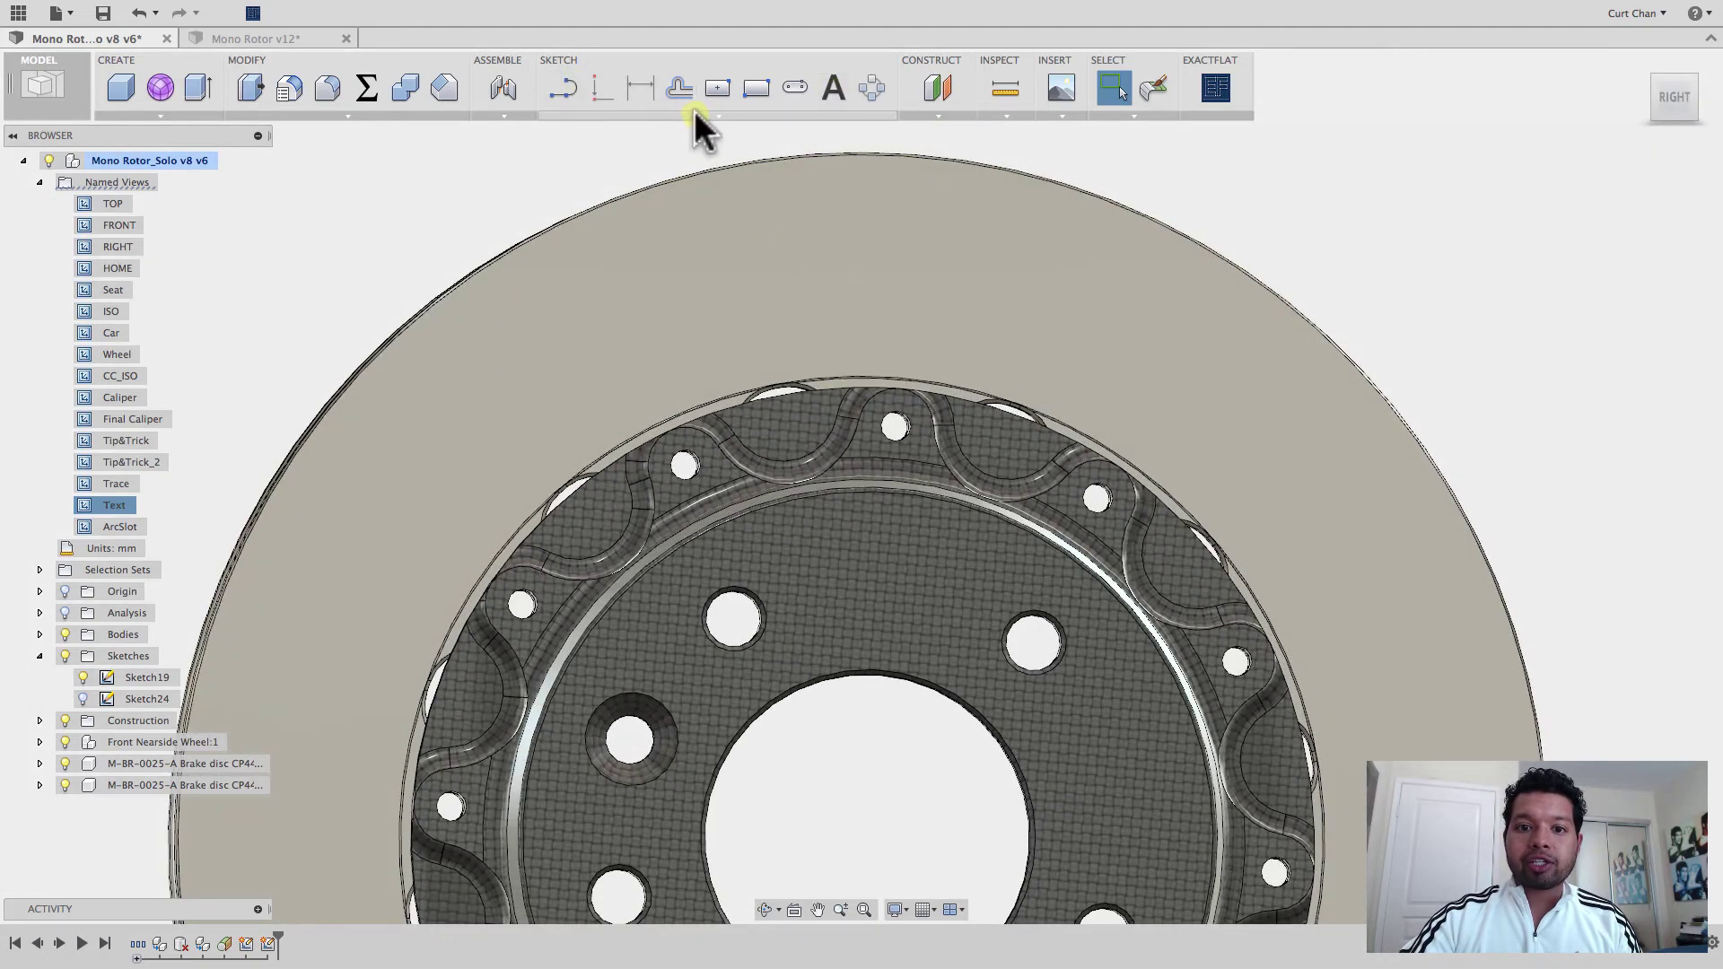
Start a sketch on the rotor's outer face and switch to the saved Text view.
left_click(843, 84)
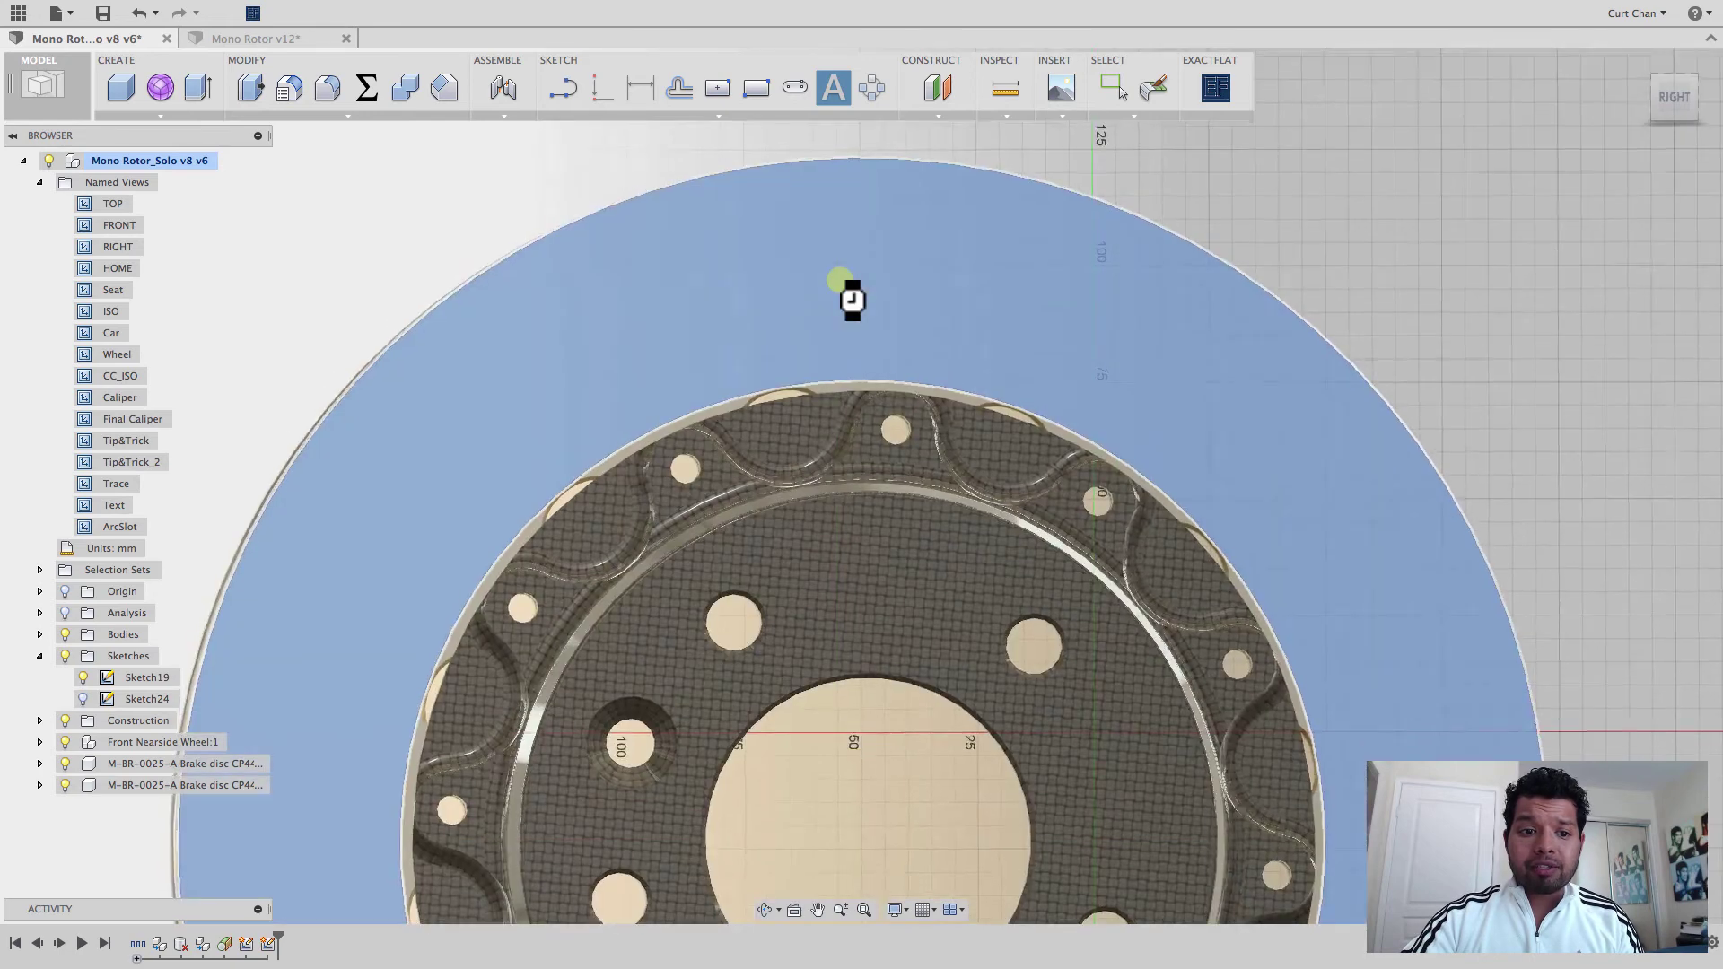
left_click(838, 288)
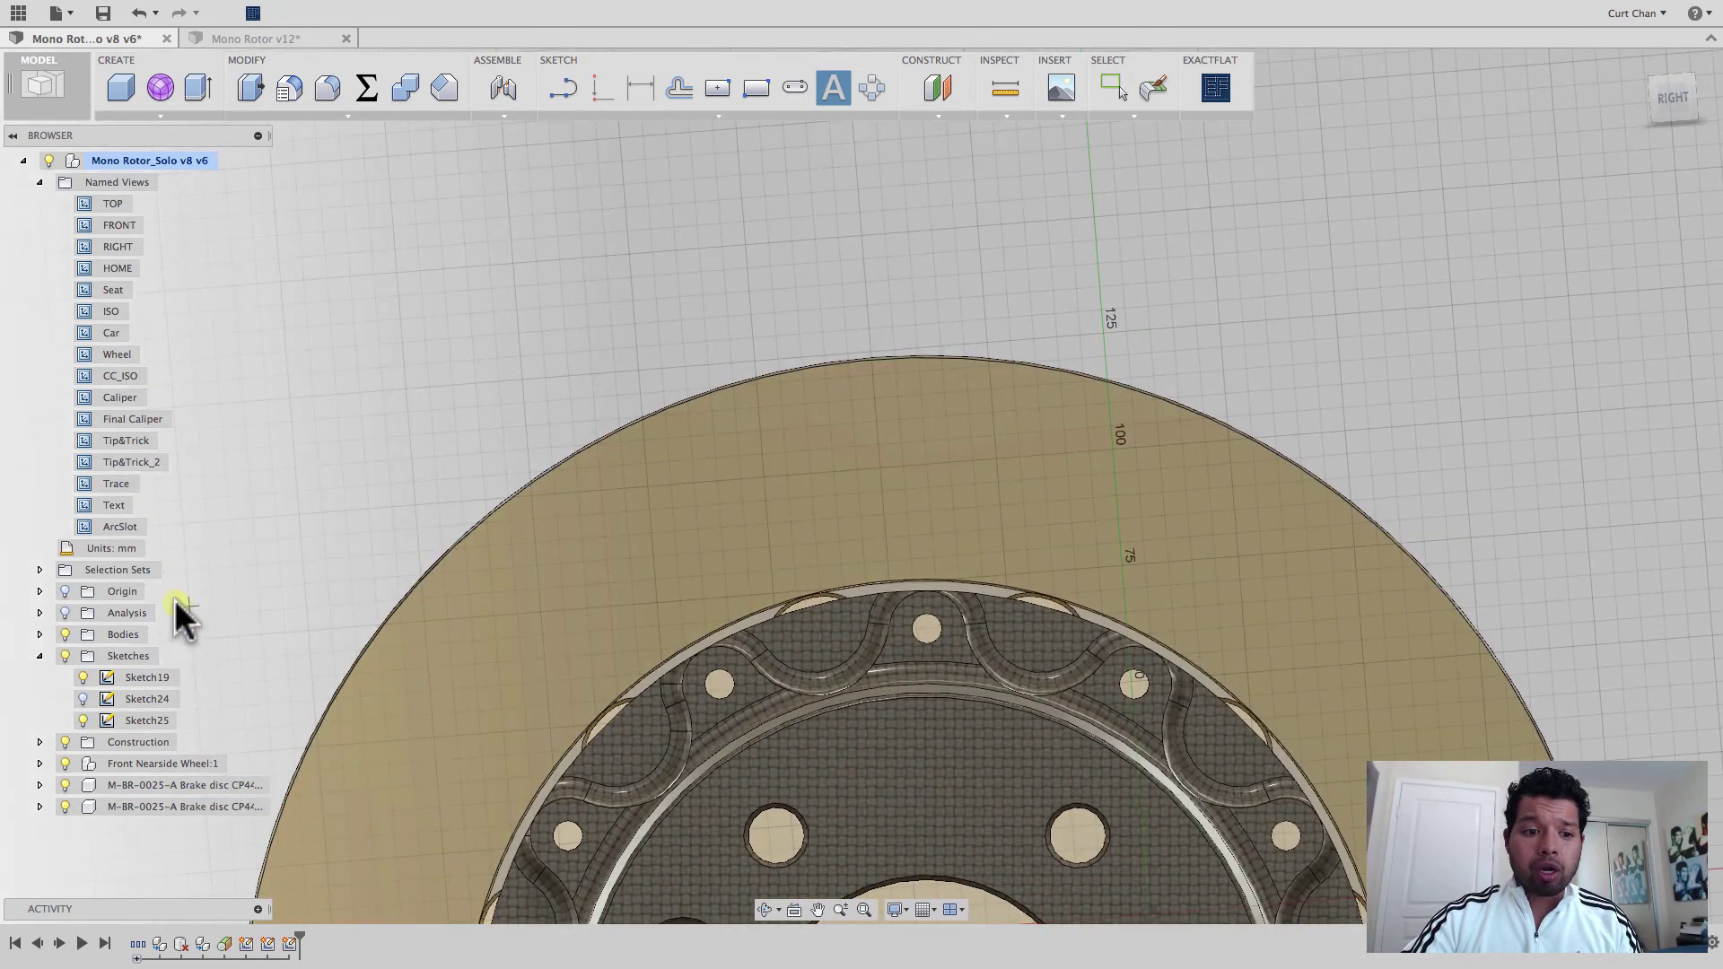
double_click(114, 506)
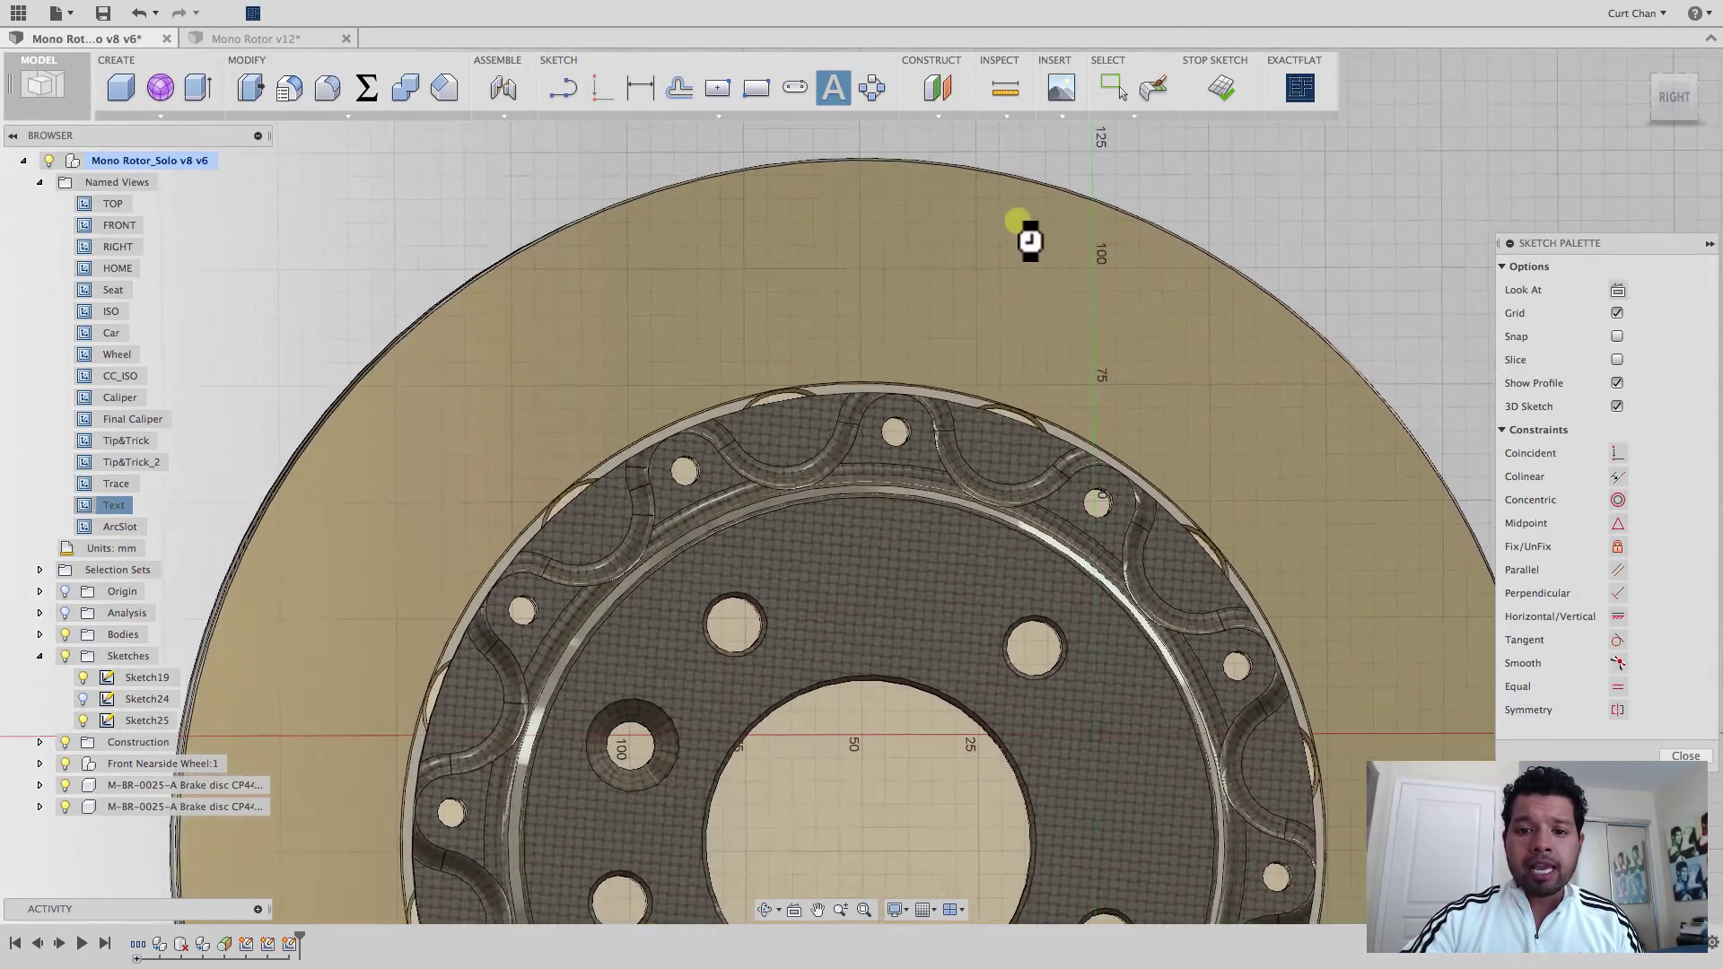
key("Escape")
Add 'Fusion 360' sketch text at 25 mm height, placed on the rotor face above the hub.
left_click(834, 89)
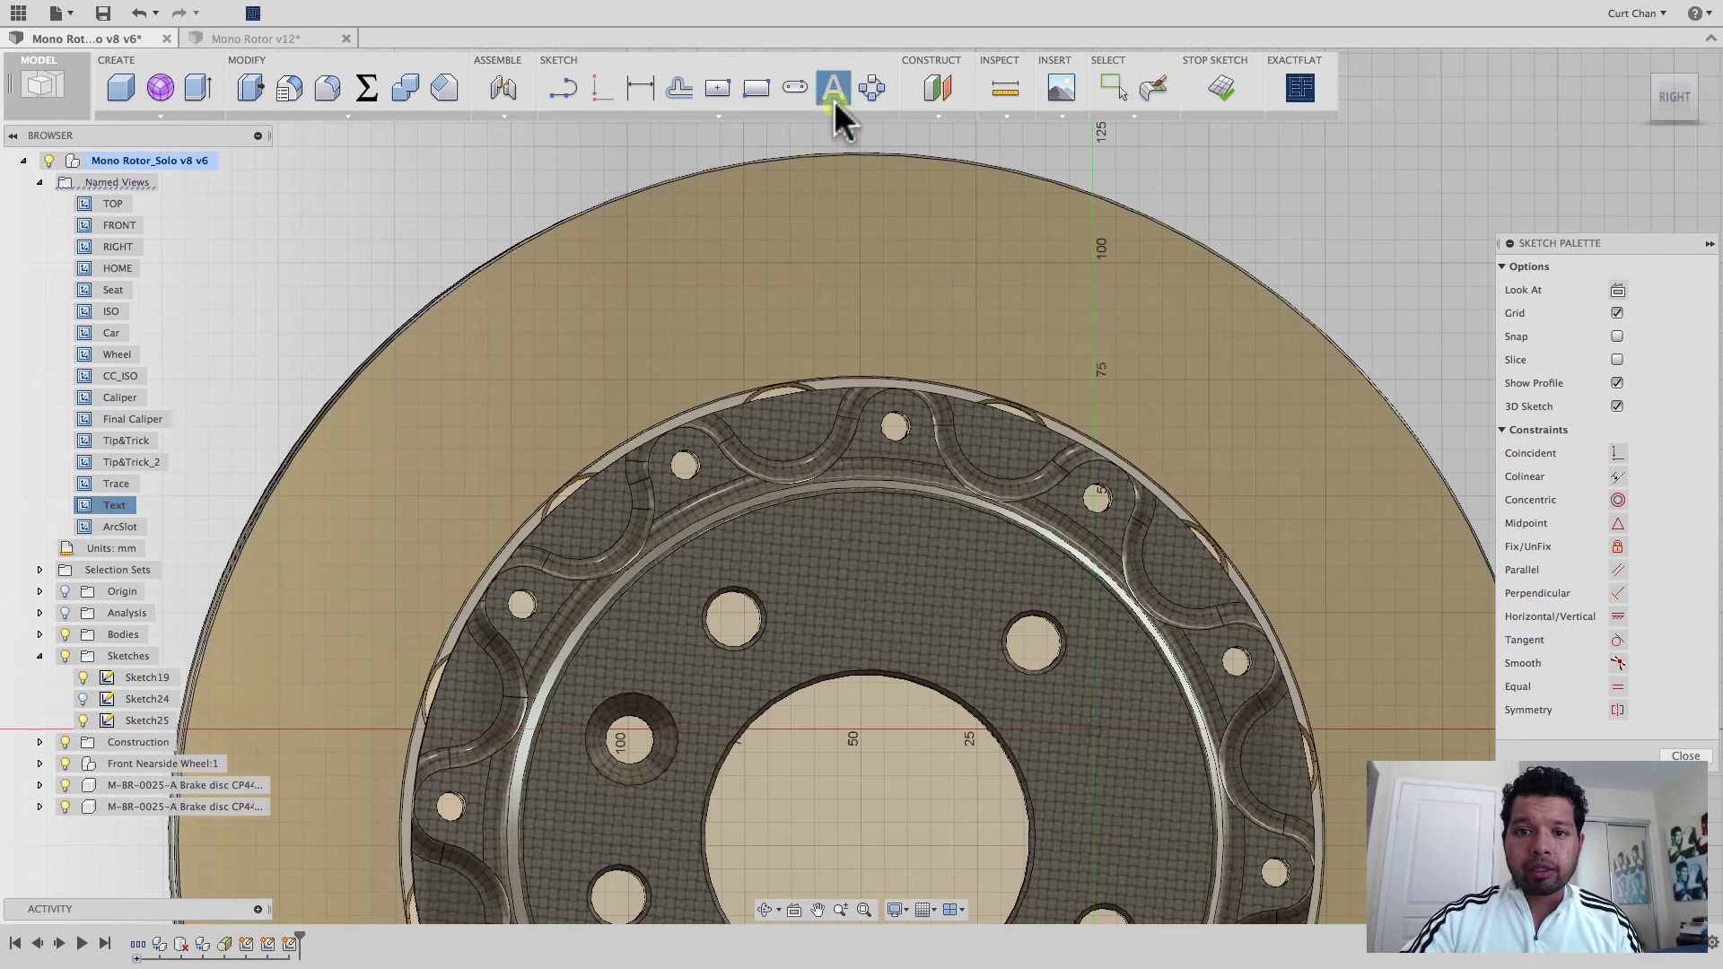
left_click(837, 271)
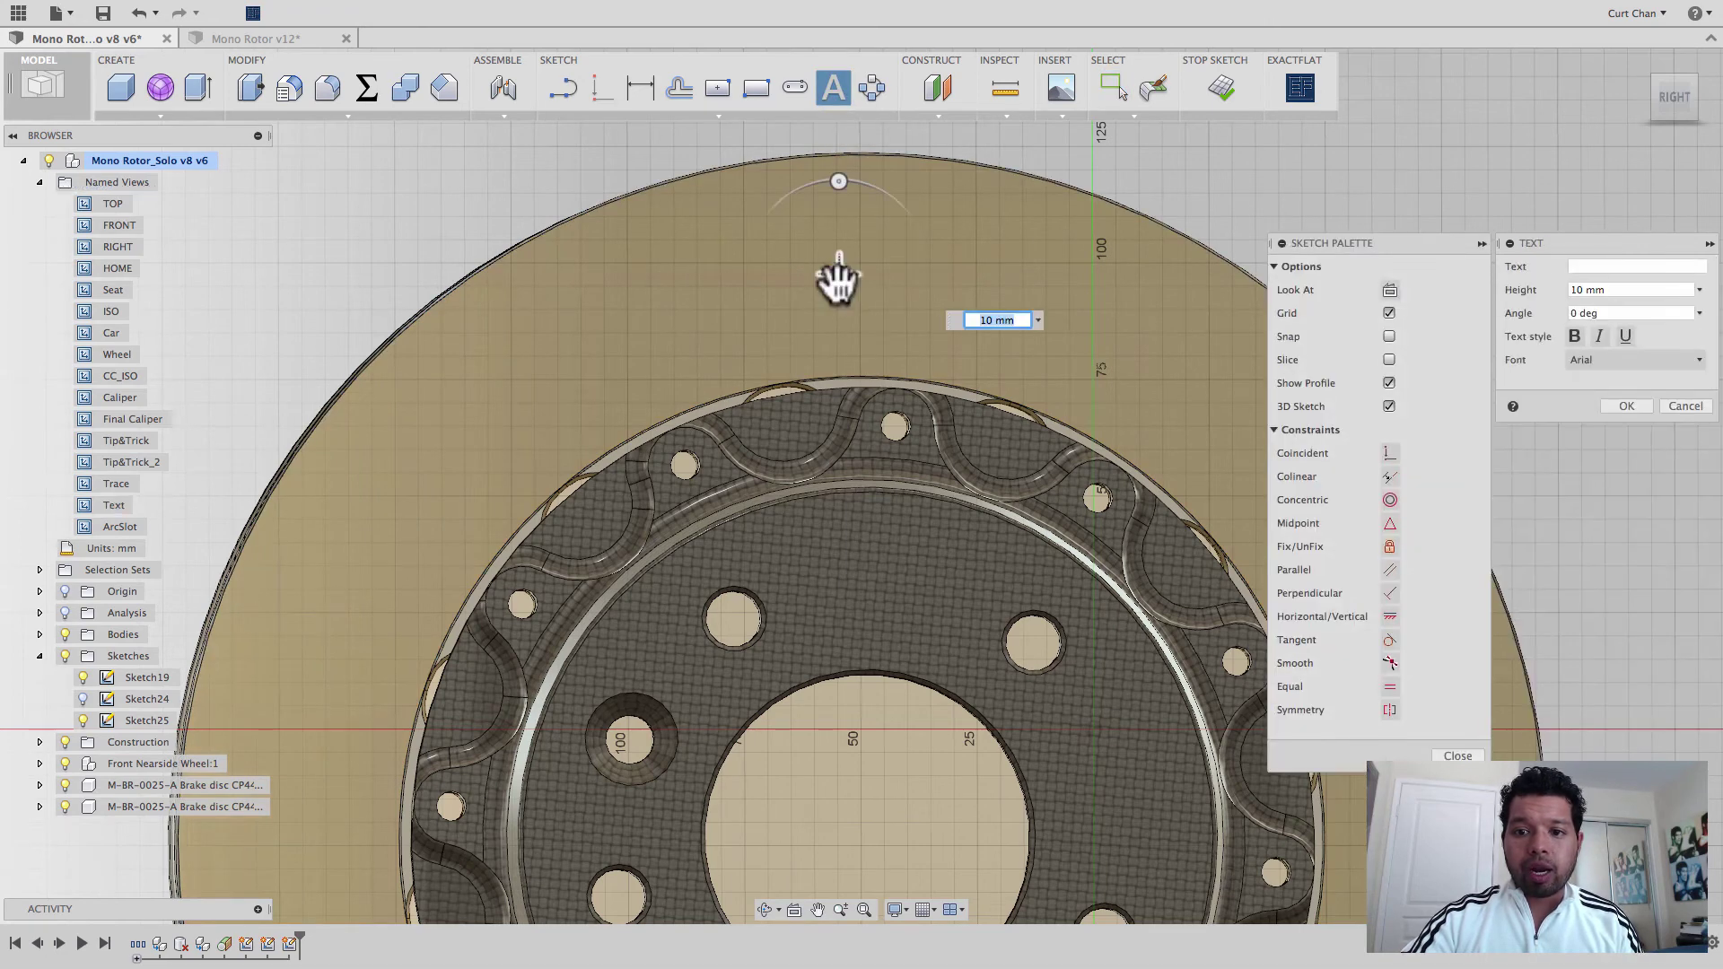
left_click(1603, 266)
type("Fusion 360")
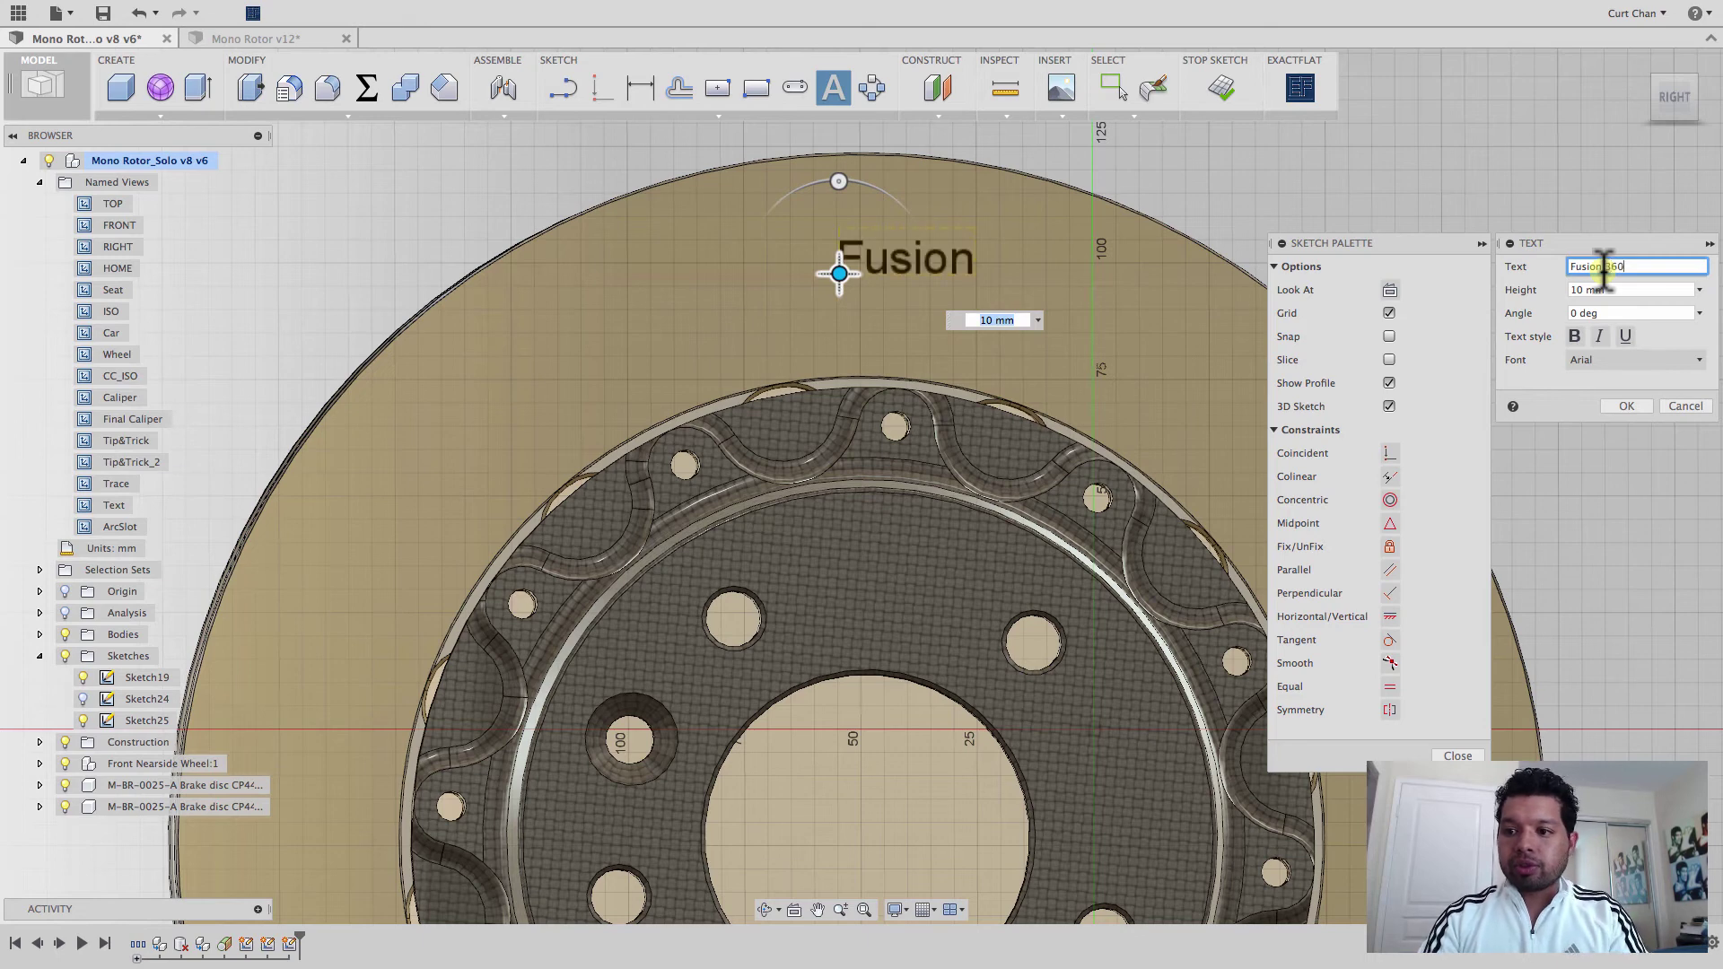
key("Tab")
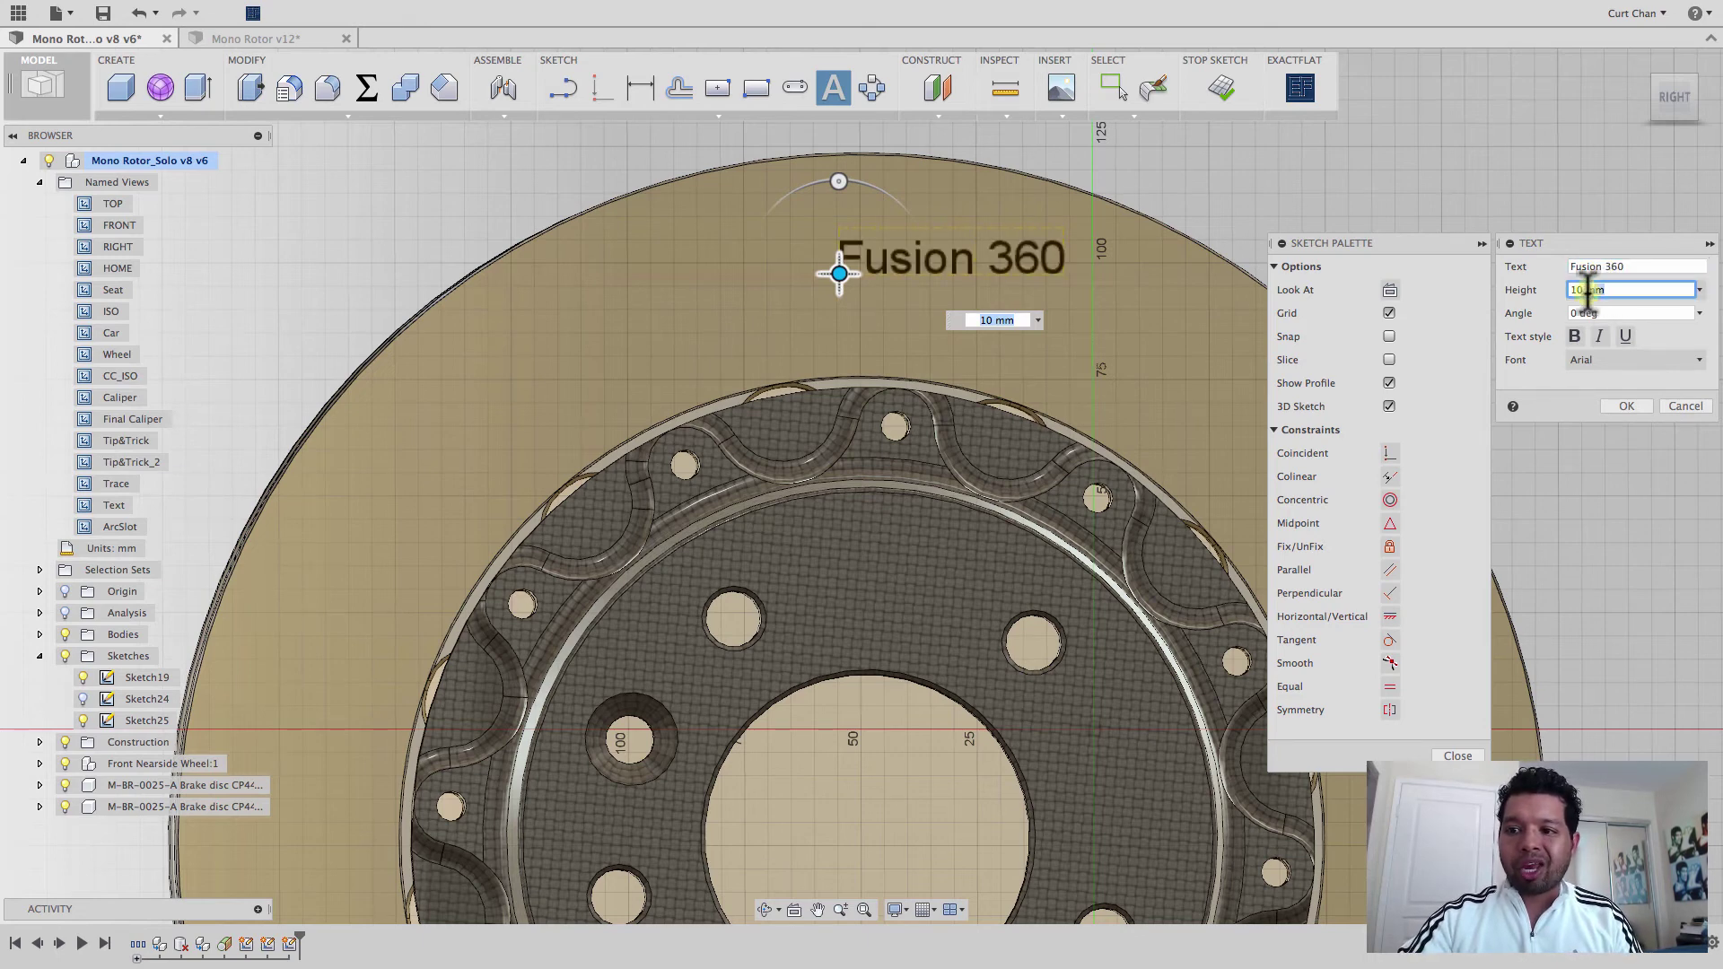
type("35")
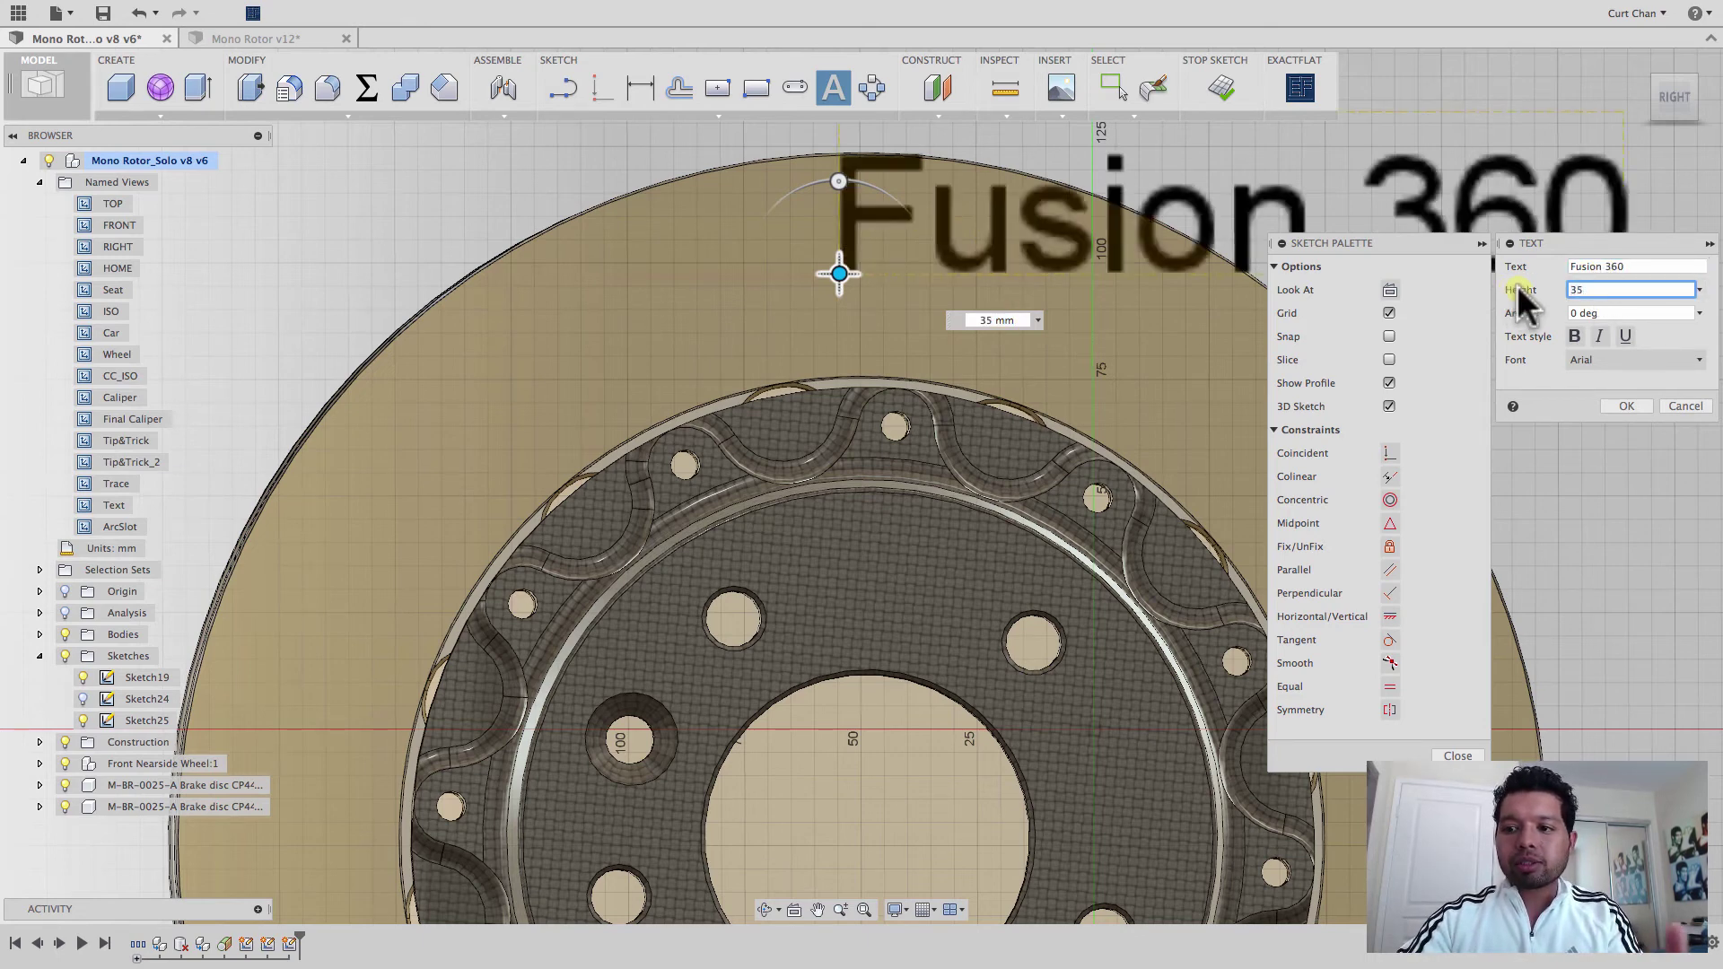
key("BackSpace")
key("BackSpace")
type("25")
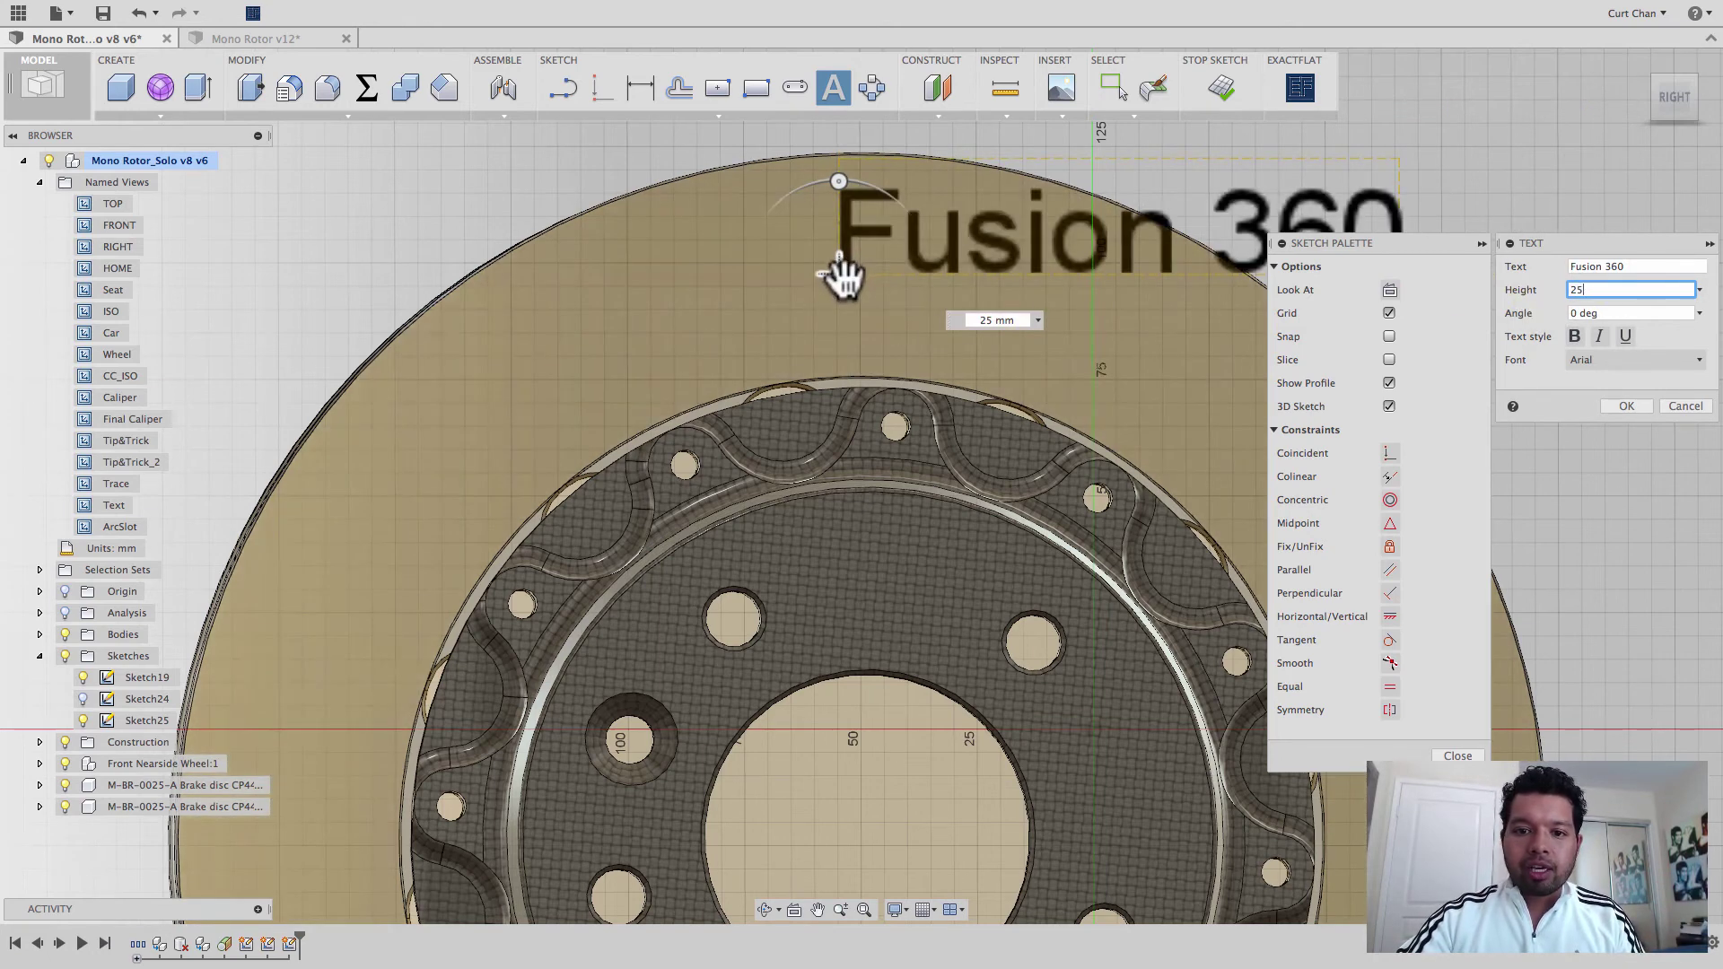
left_click_drag(839, 274, 571, 356)
left_click(1622, 405)
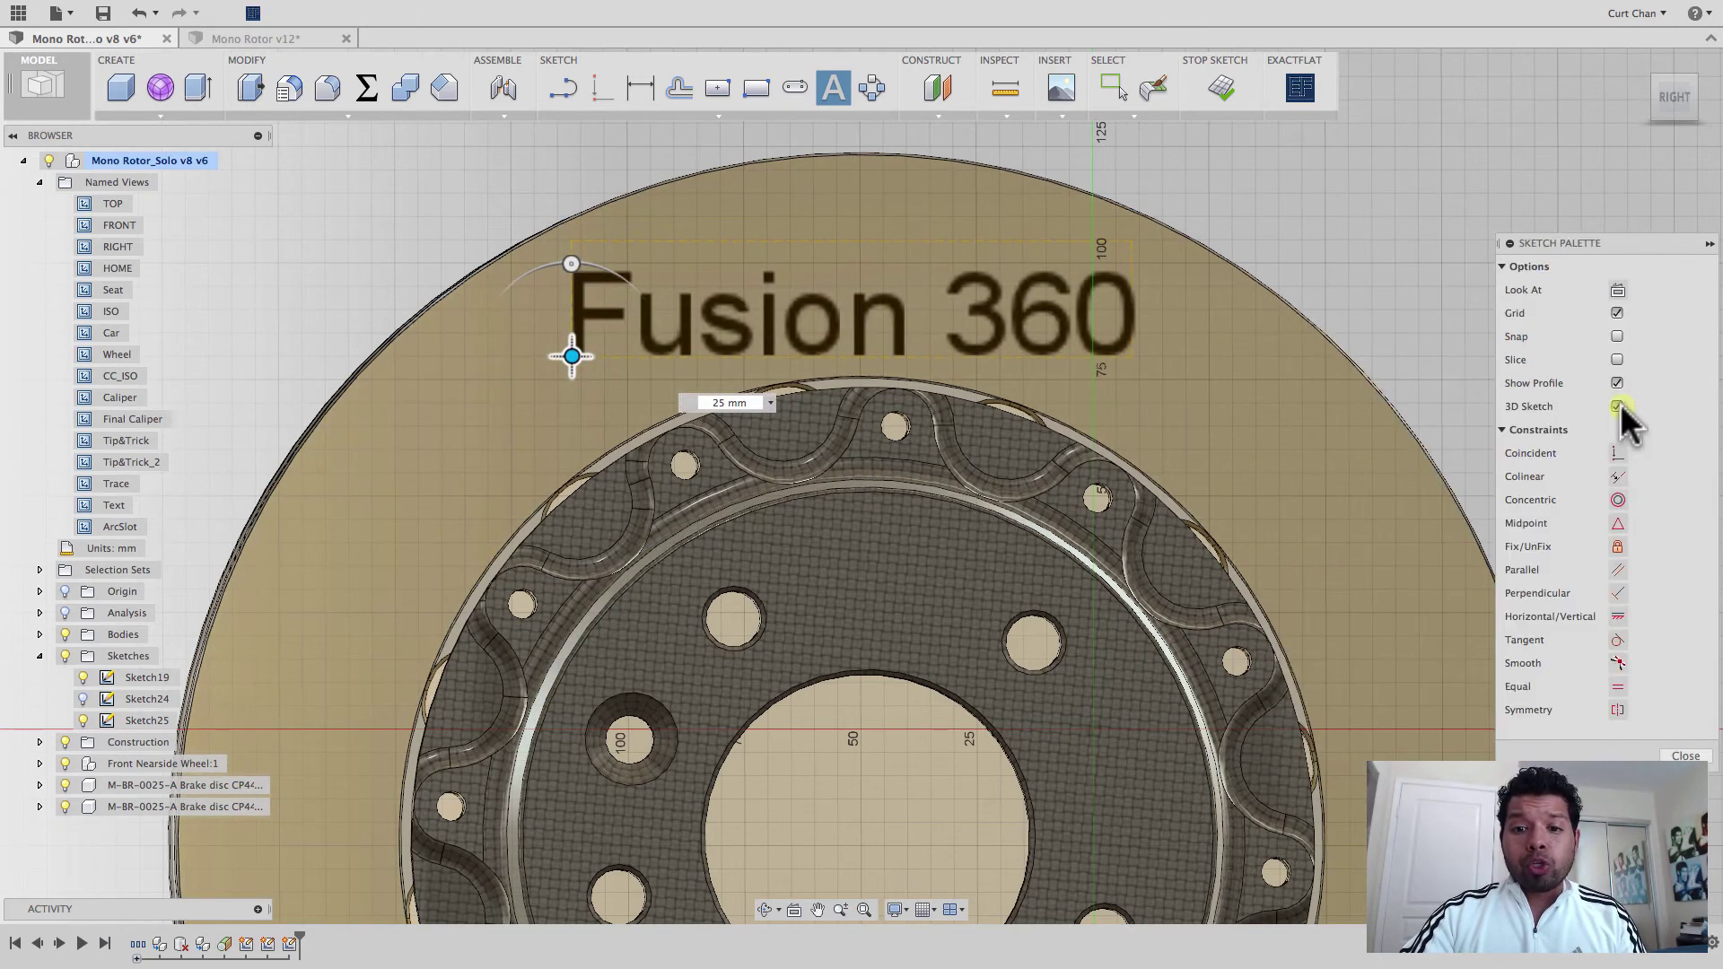
Explode the 'Fusion 360' sketch text into separate letter outline curves.
left_click(994, 334)
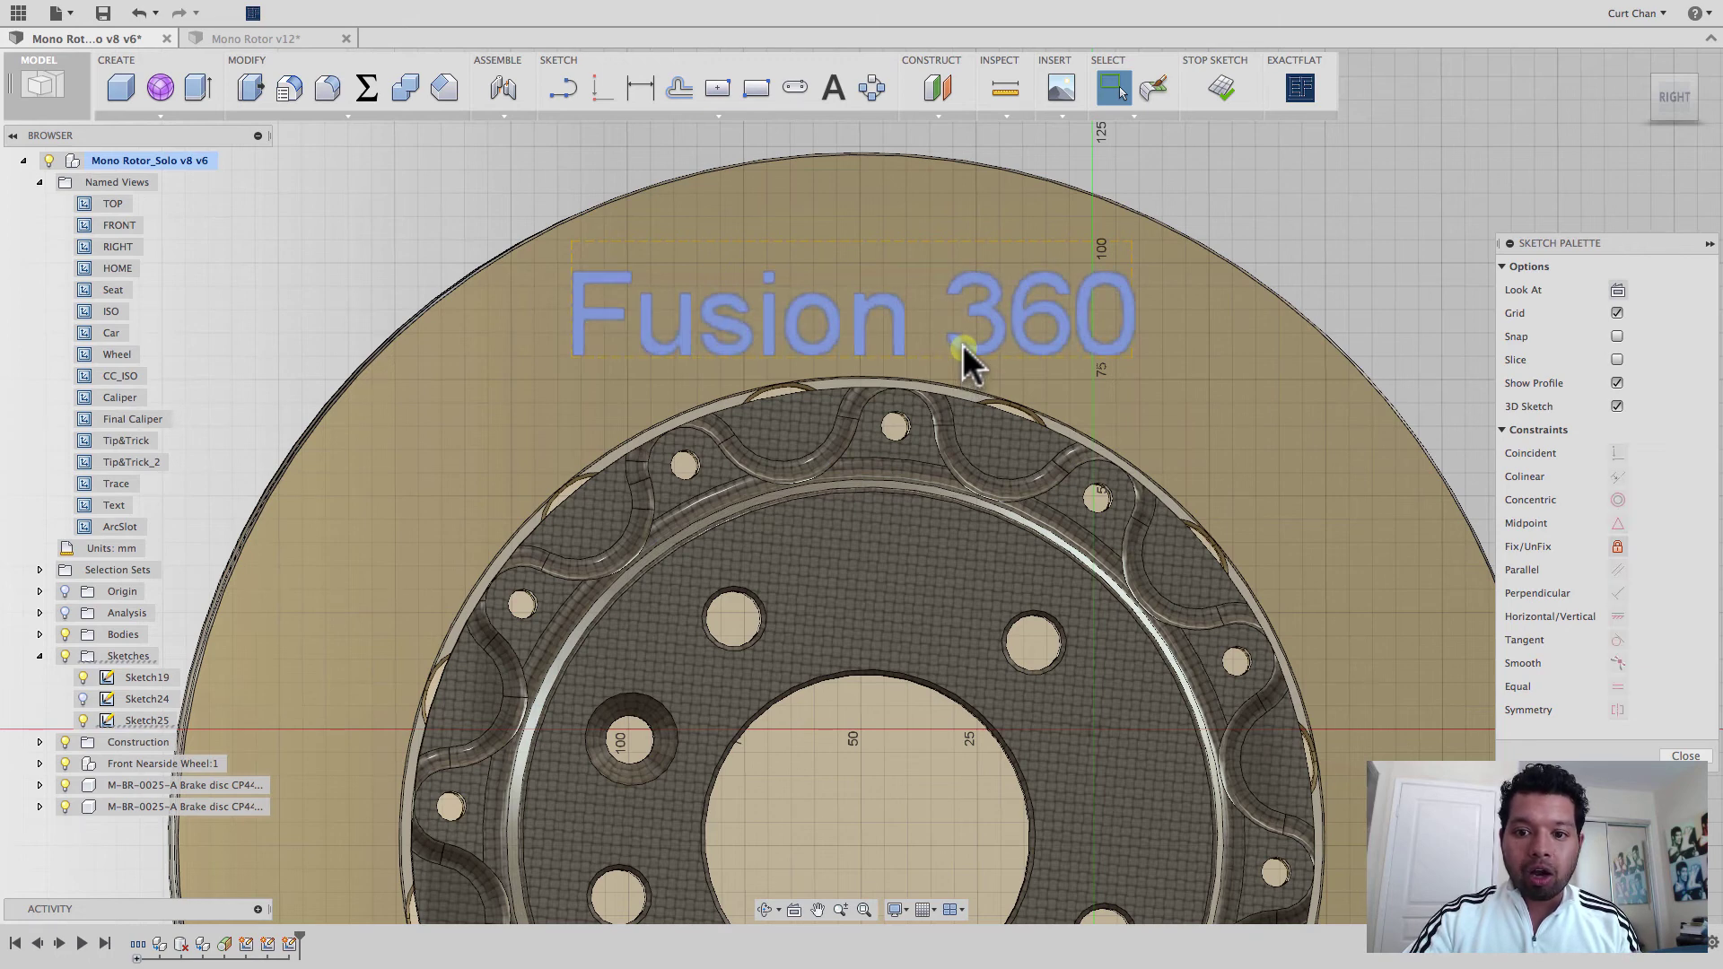
right_click(962, 344)
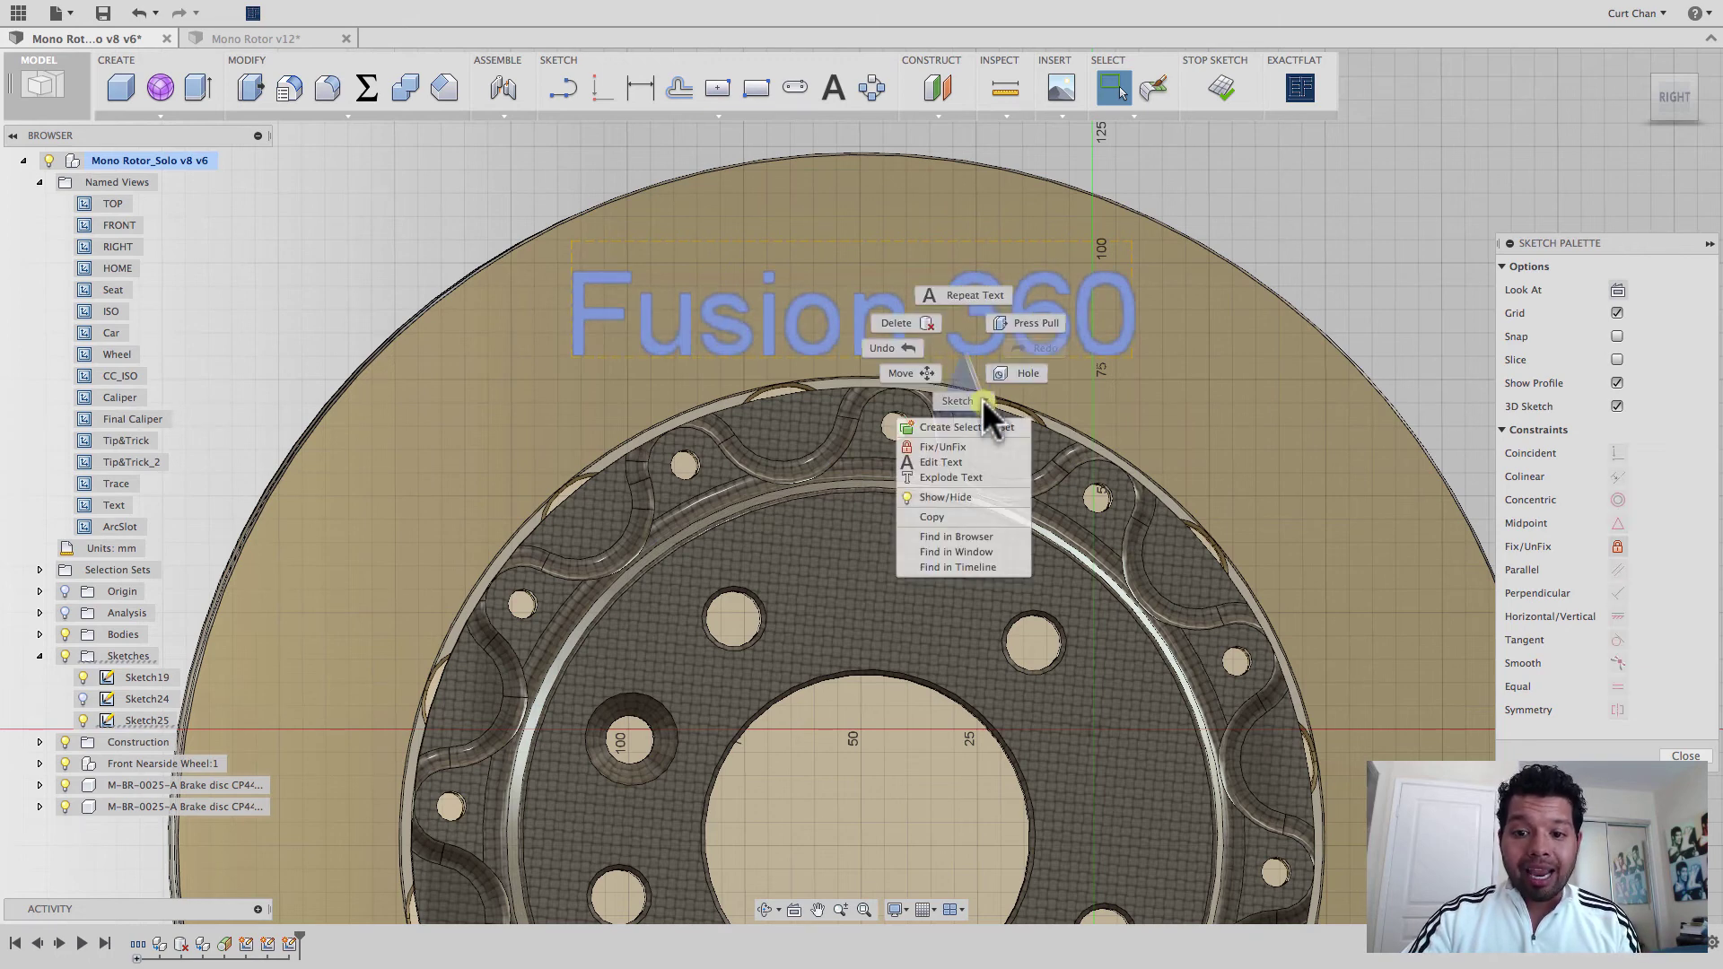
left_click(984, 476)
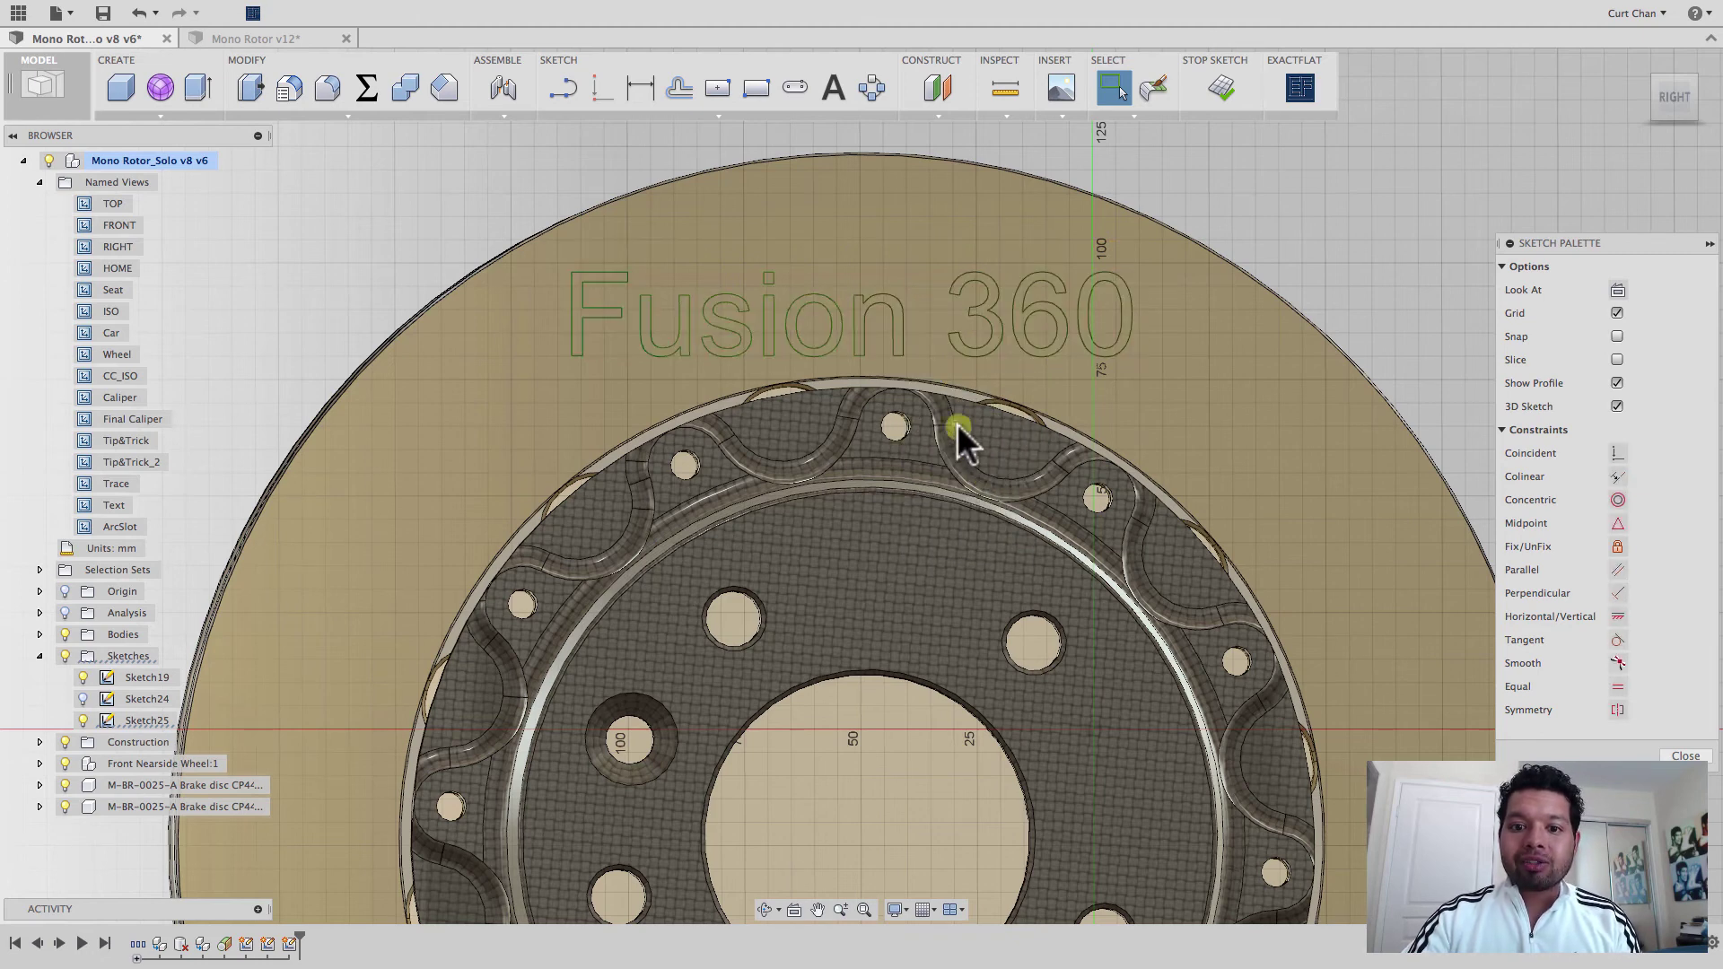
Window-select the outline curves of the letter n to check the exploded geometry.
scroll(867, 357, "up", 5)
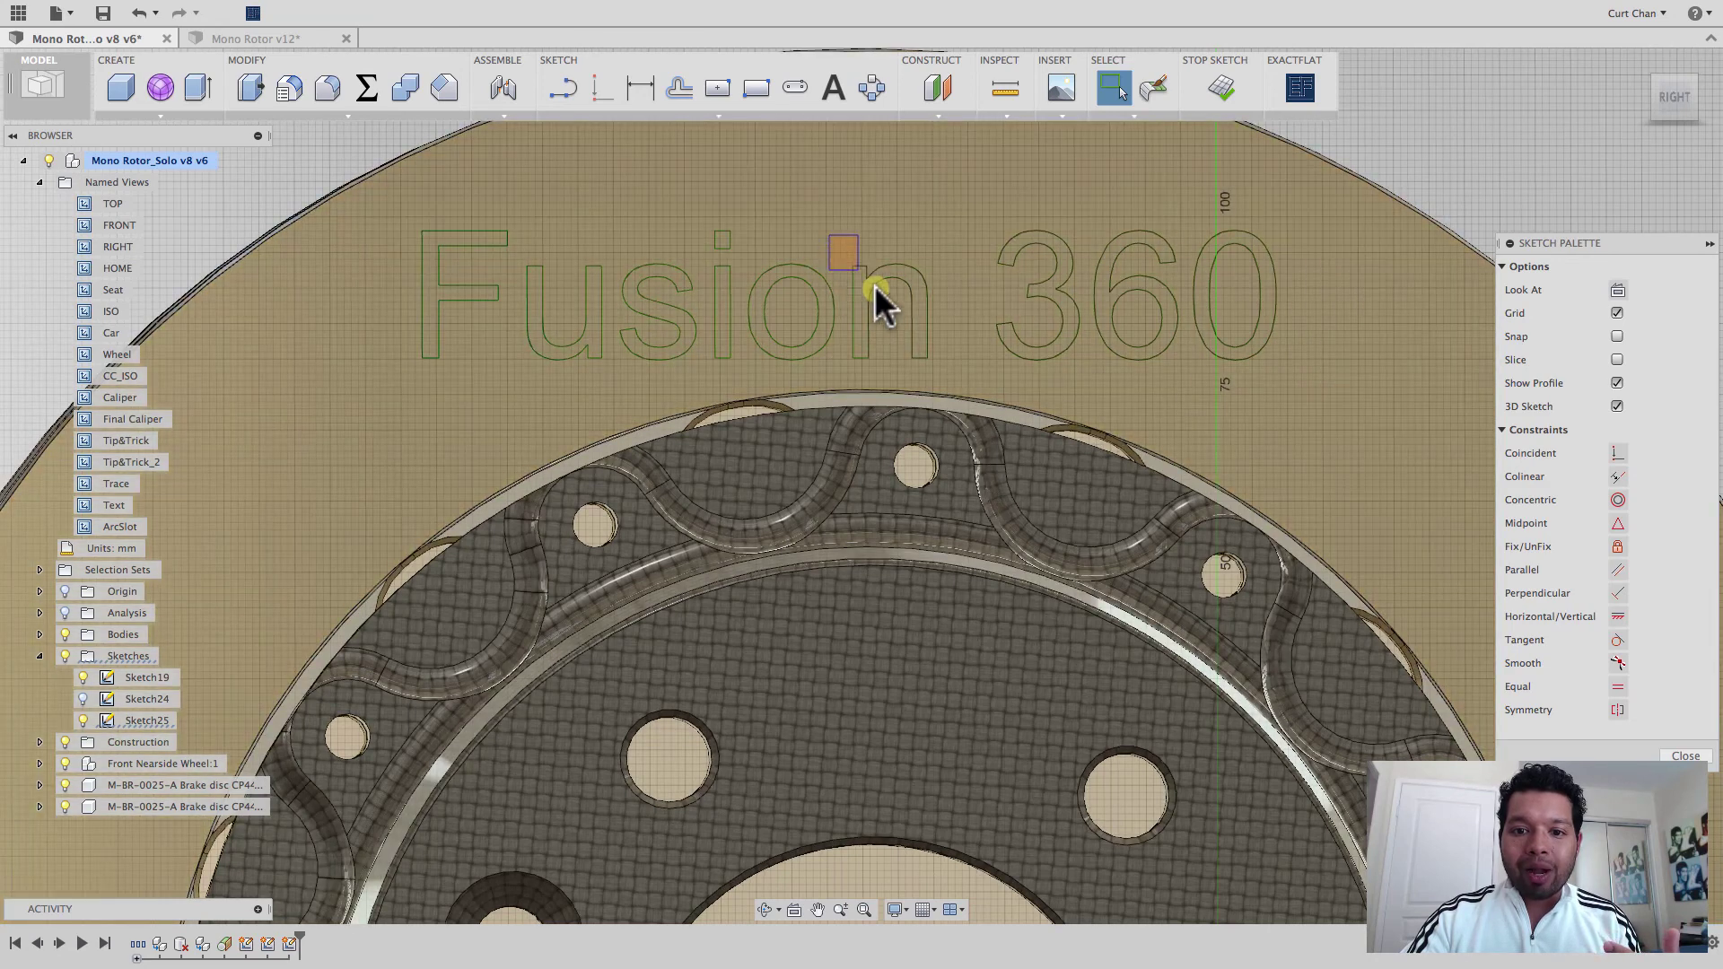
left_click_drag(875, 286, 954, 367)
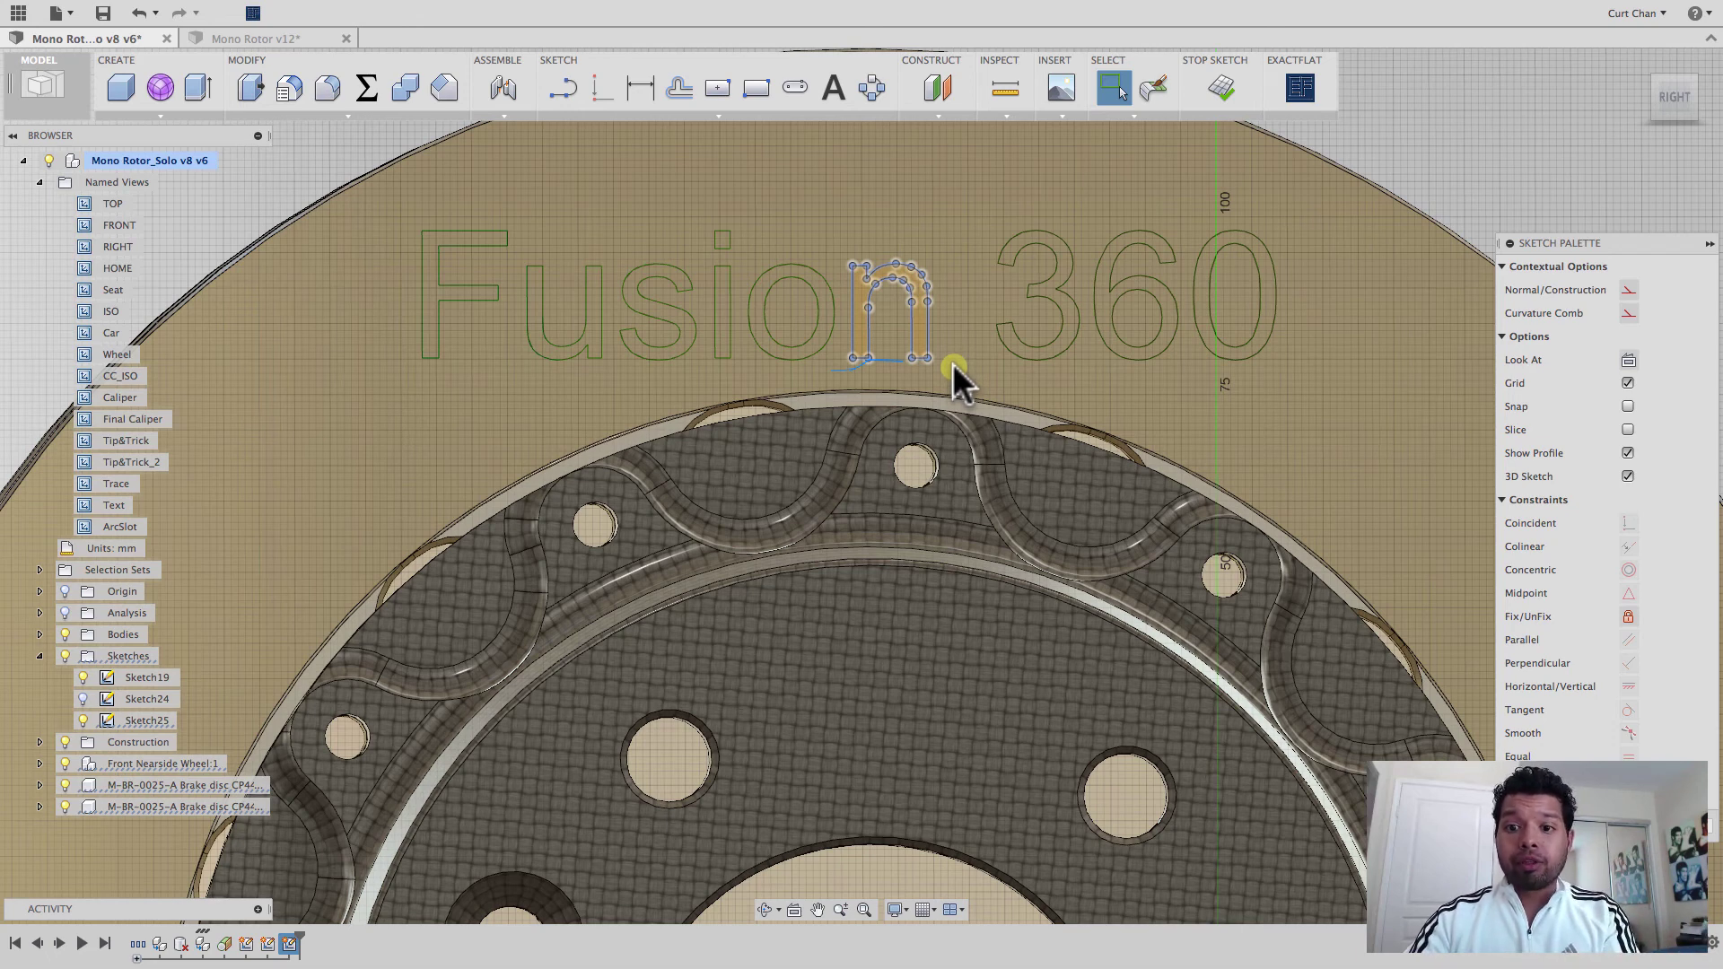
scroll(956, 372, "down", 2)
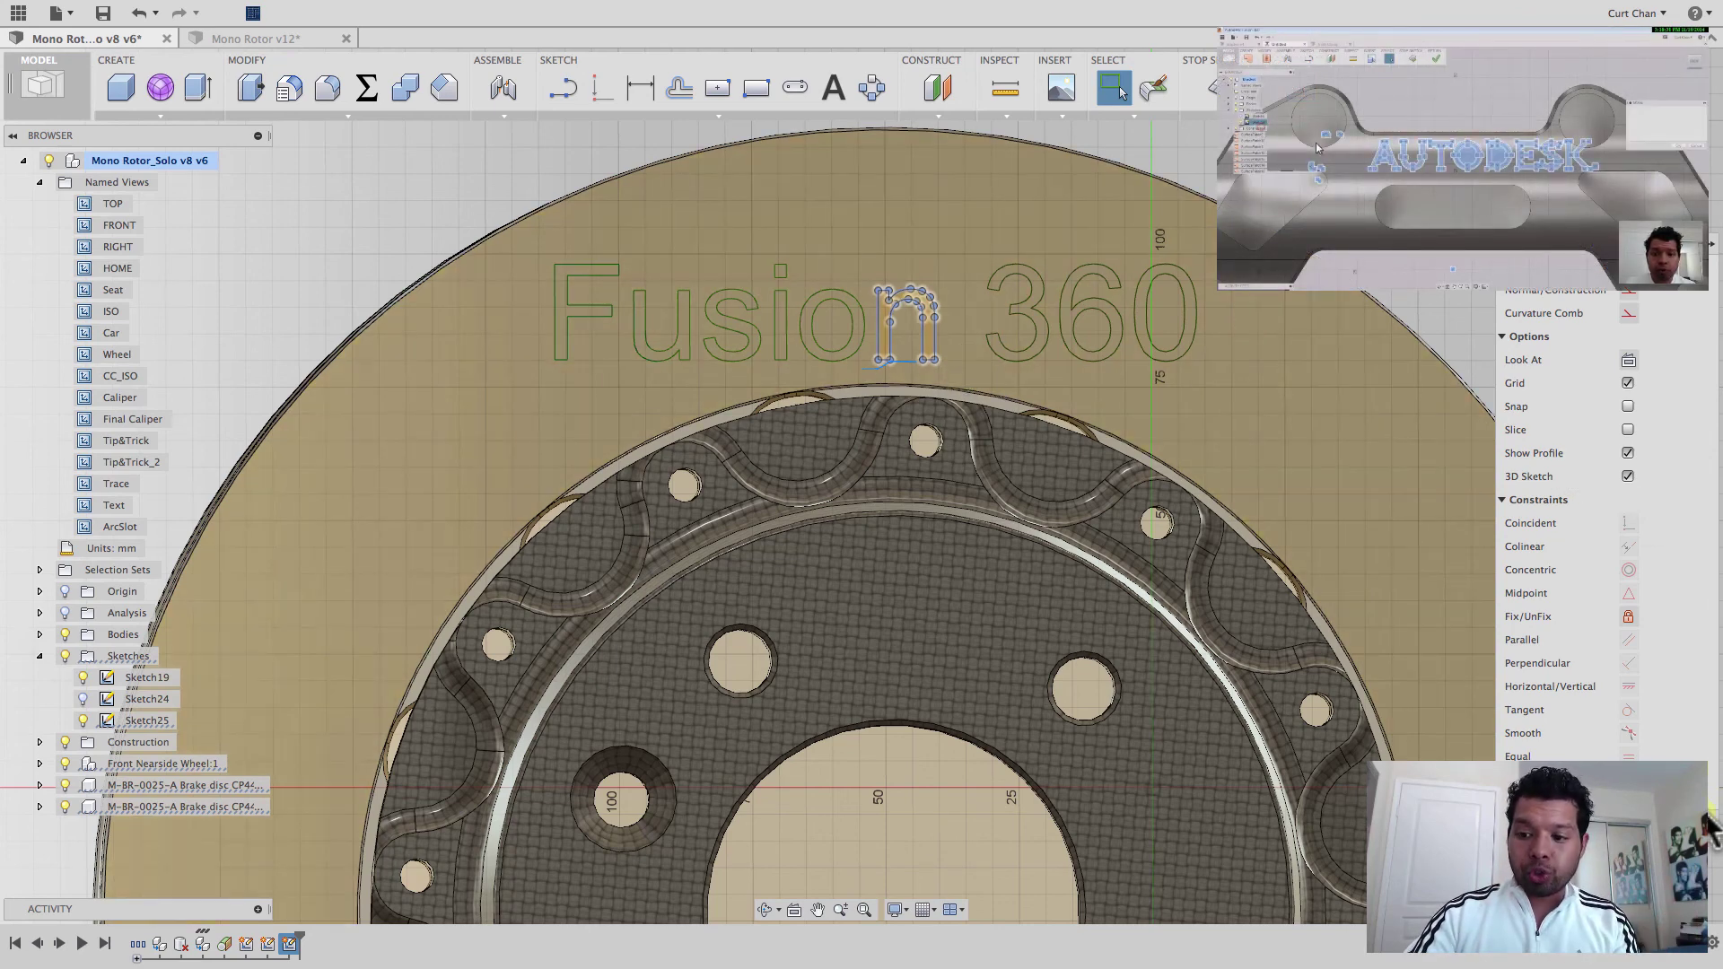
Finish the text sketch and import the FusionF.svg file with Insert SVG.
left_click(1219, 87)
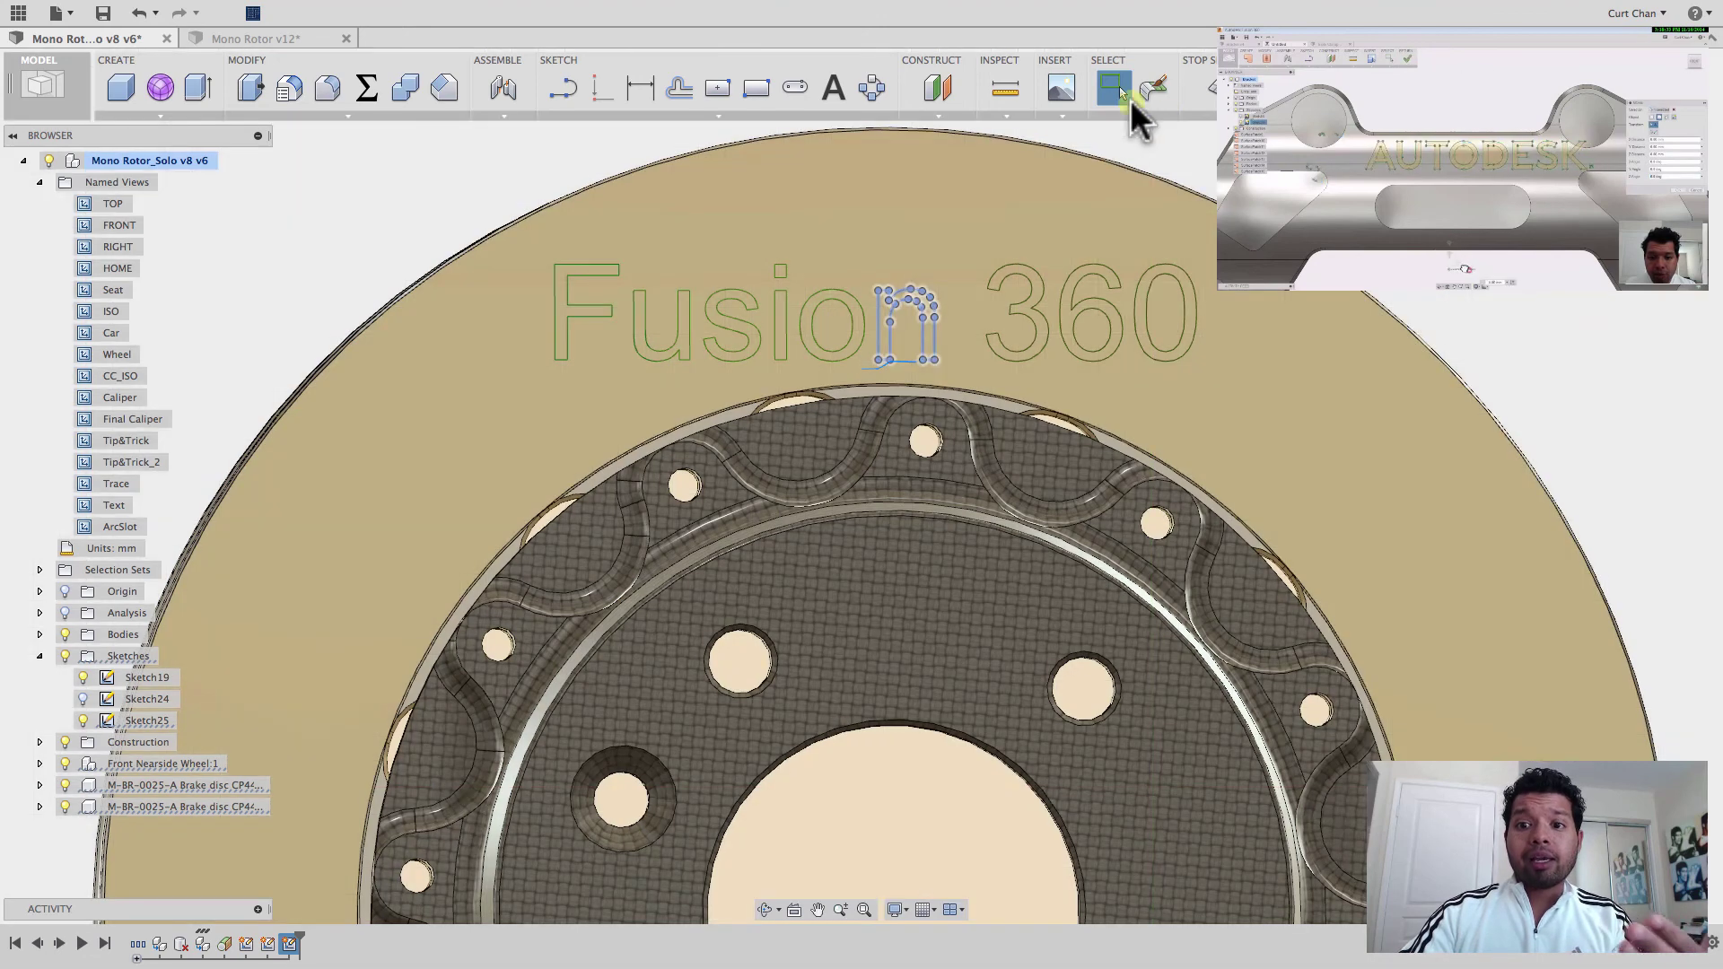
left_click(1062, 109)
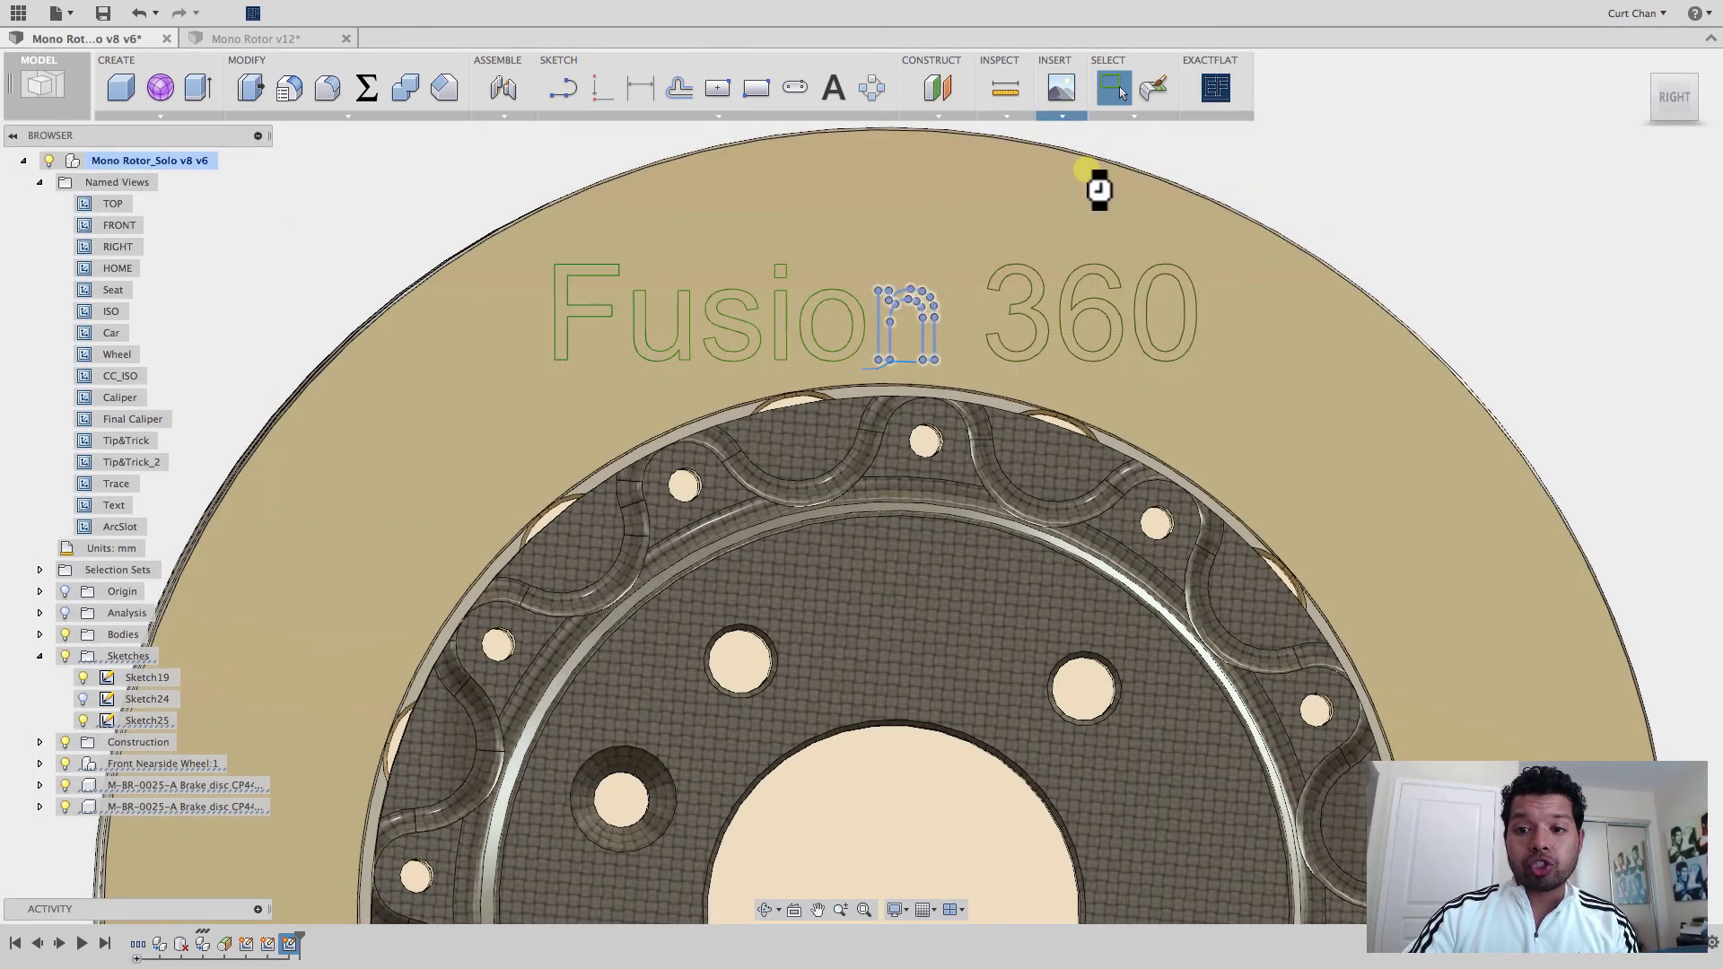
left_click(1083, 170)
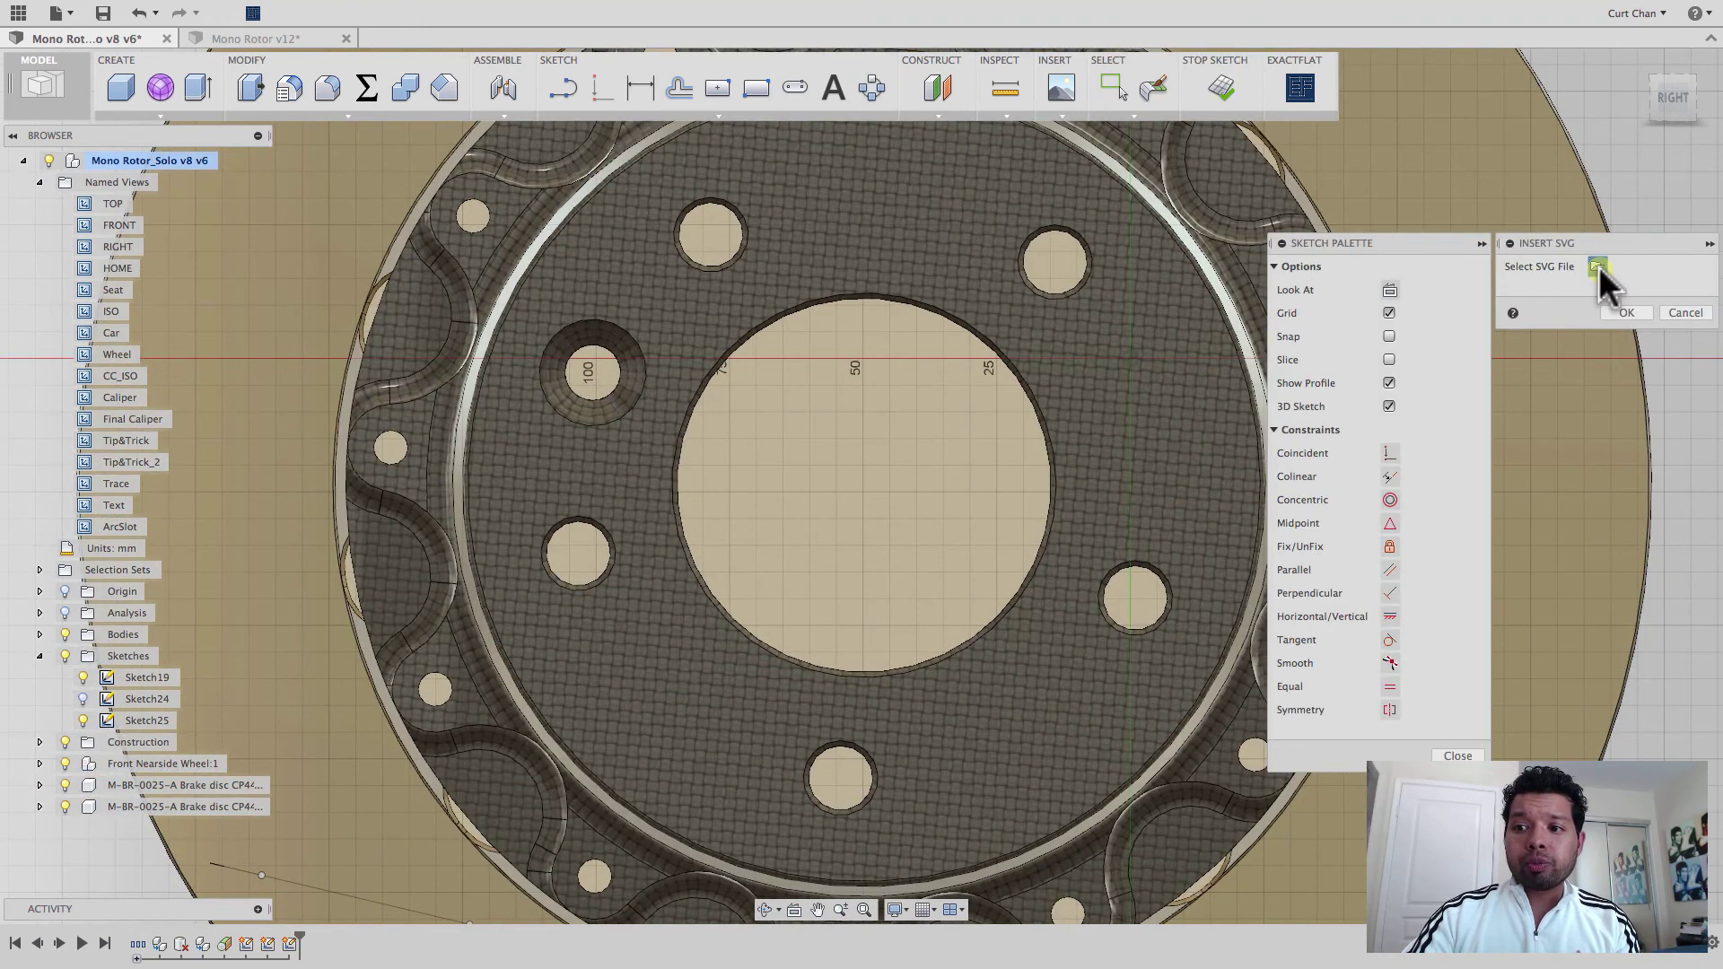
left_click(1598, 266)
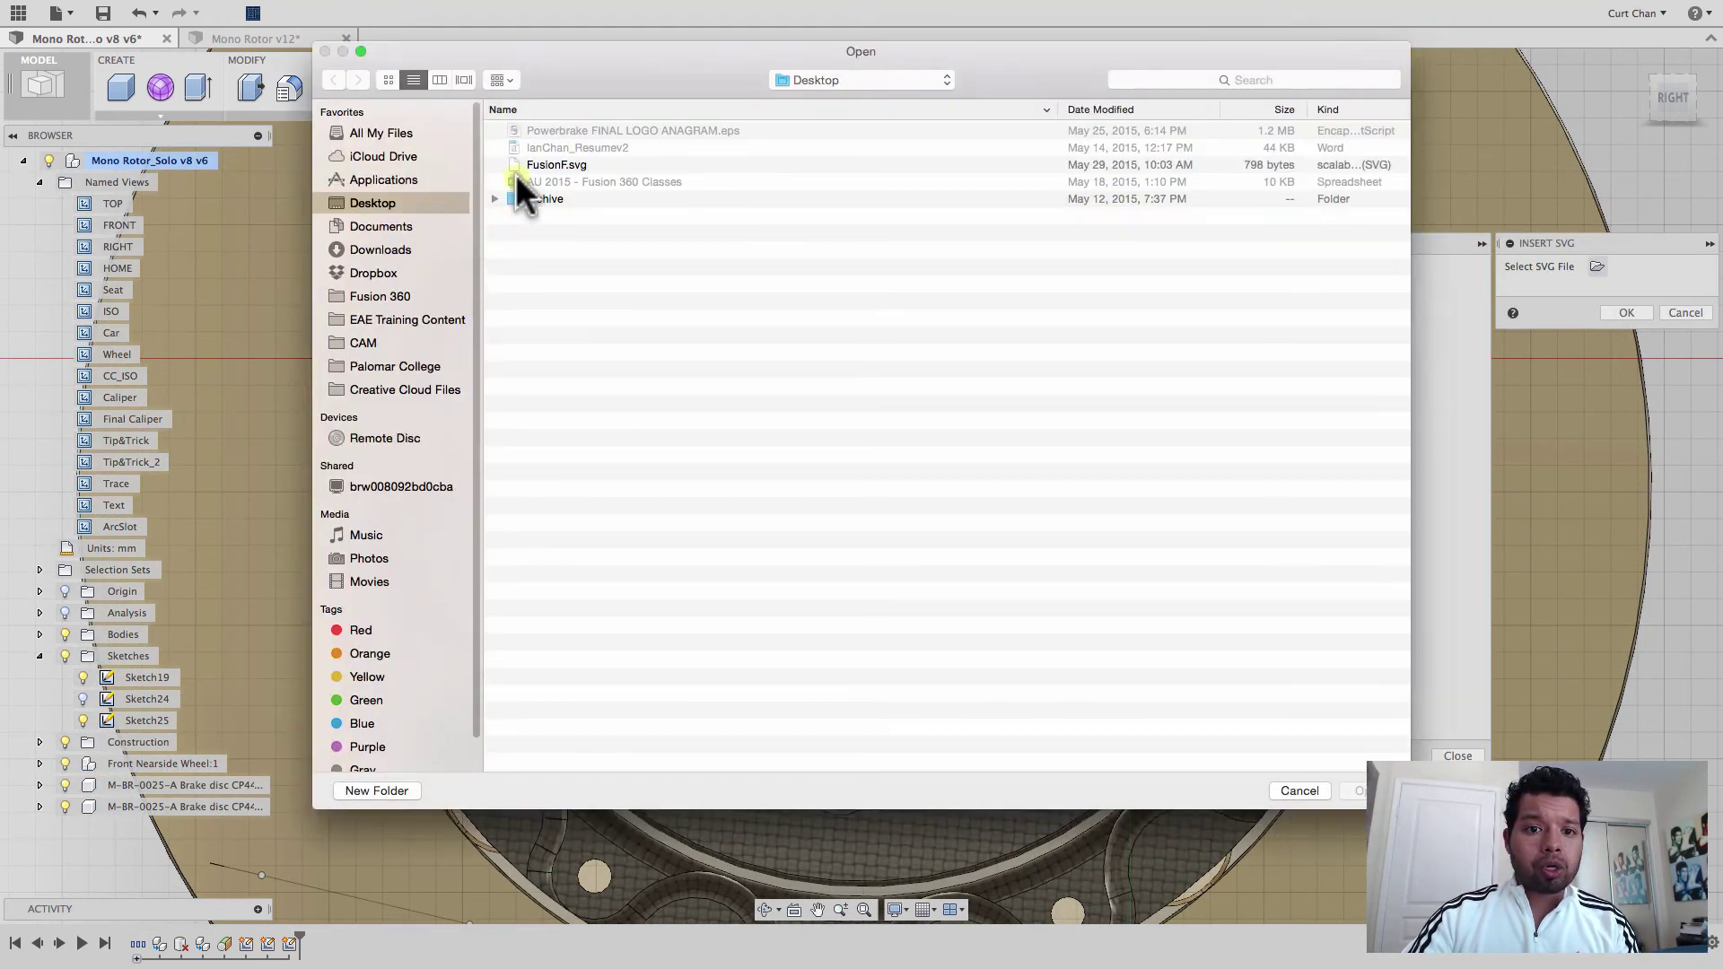
left_click(538, 166)
left_click(1355, 791)
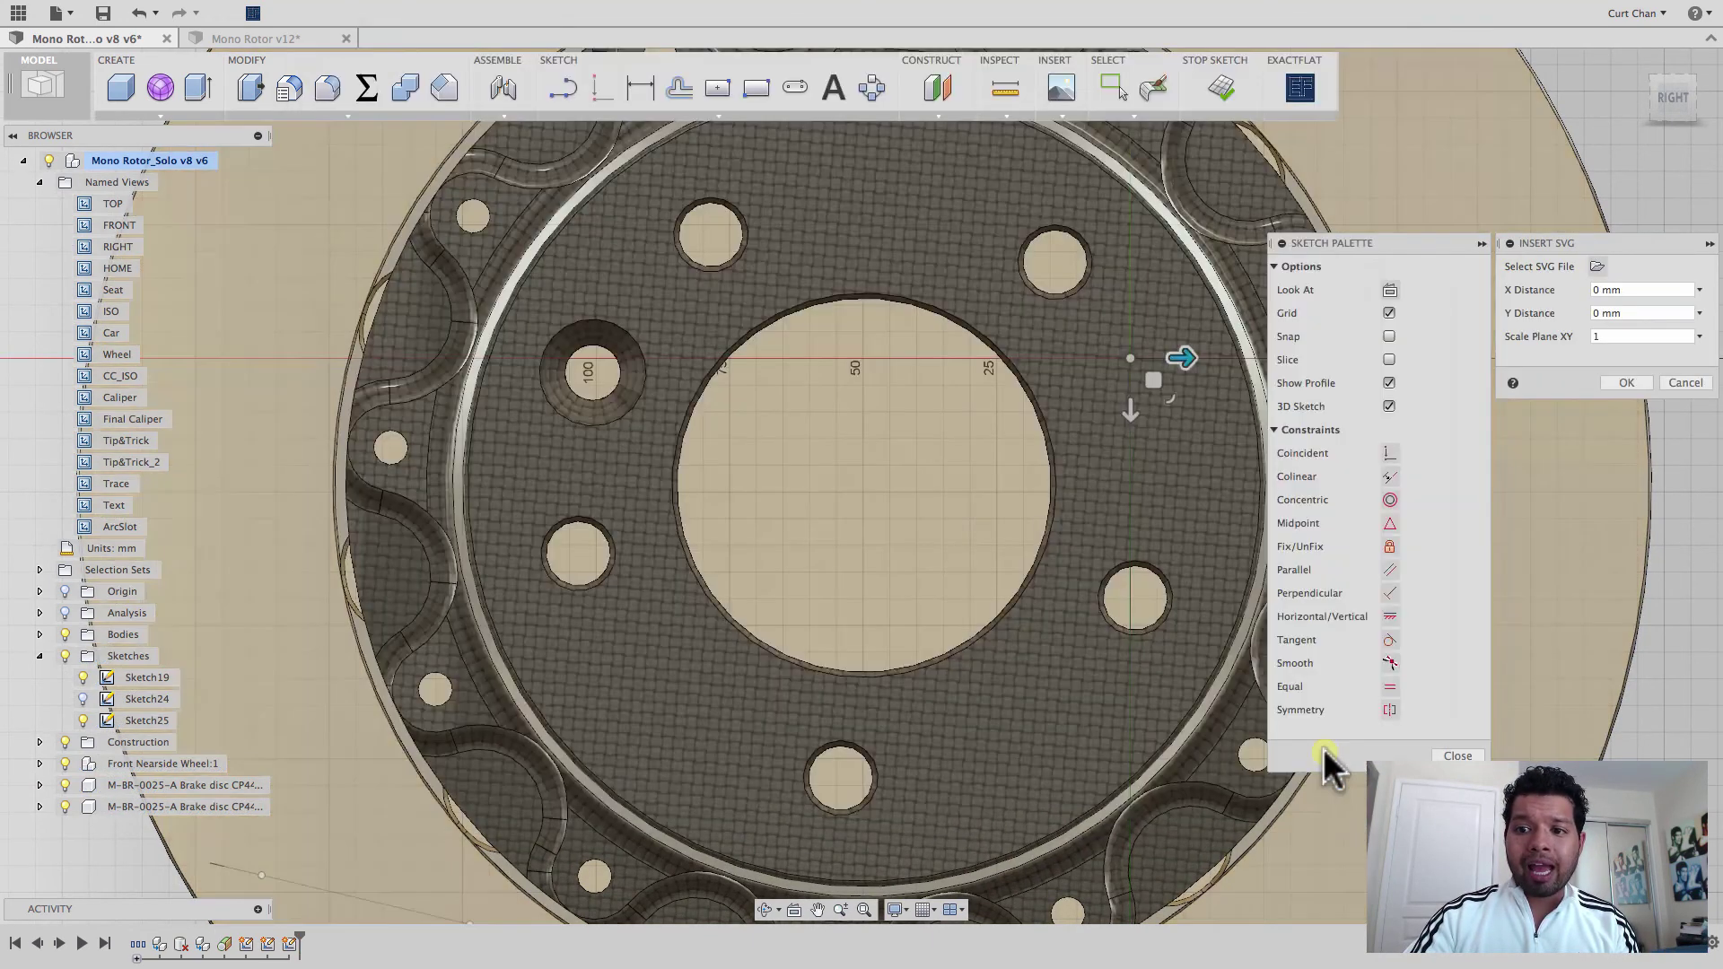
Move the SVG logo to the rotor's top edge above the lettering and confirm.
scroll(862, 261, "down", 2)
middle_click_drag(862, 261, 857, 617)
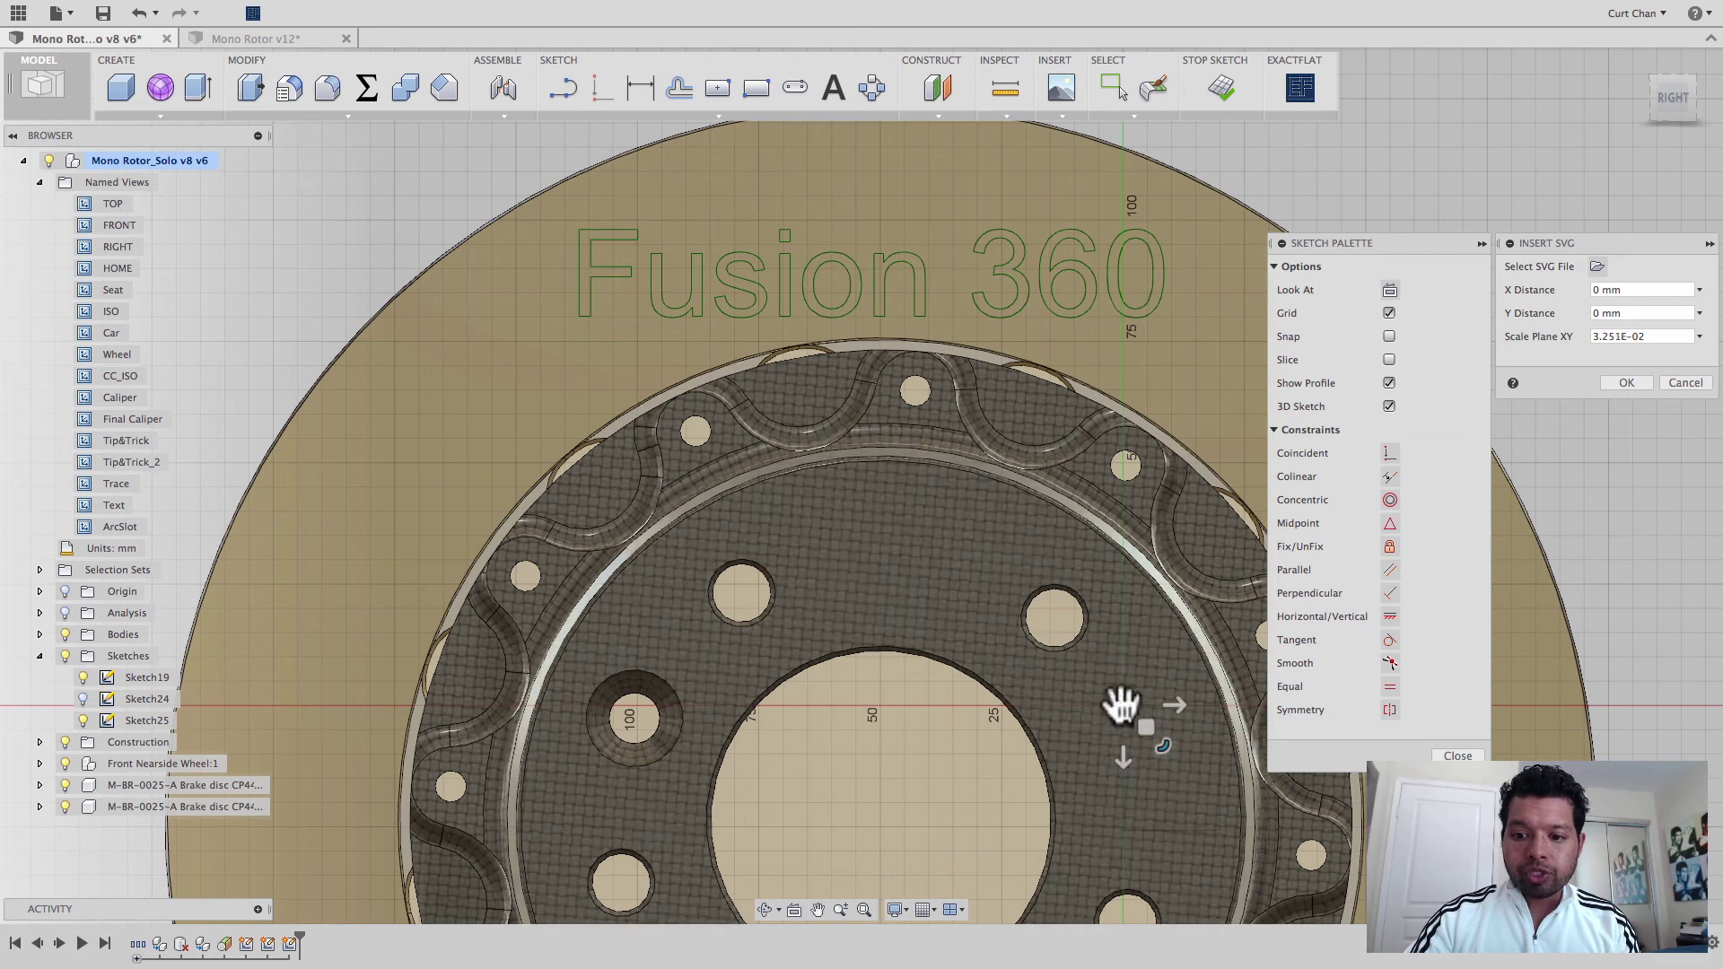
left_click_drag(1143, 719, 853, 170)
scroll(886, 305, "down", 2)
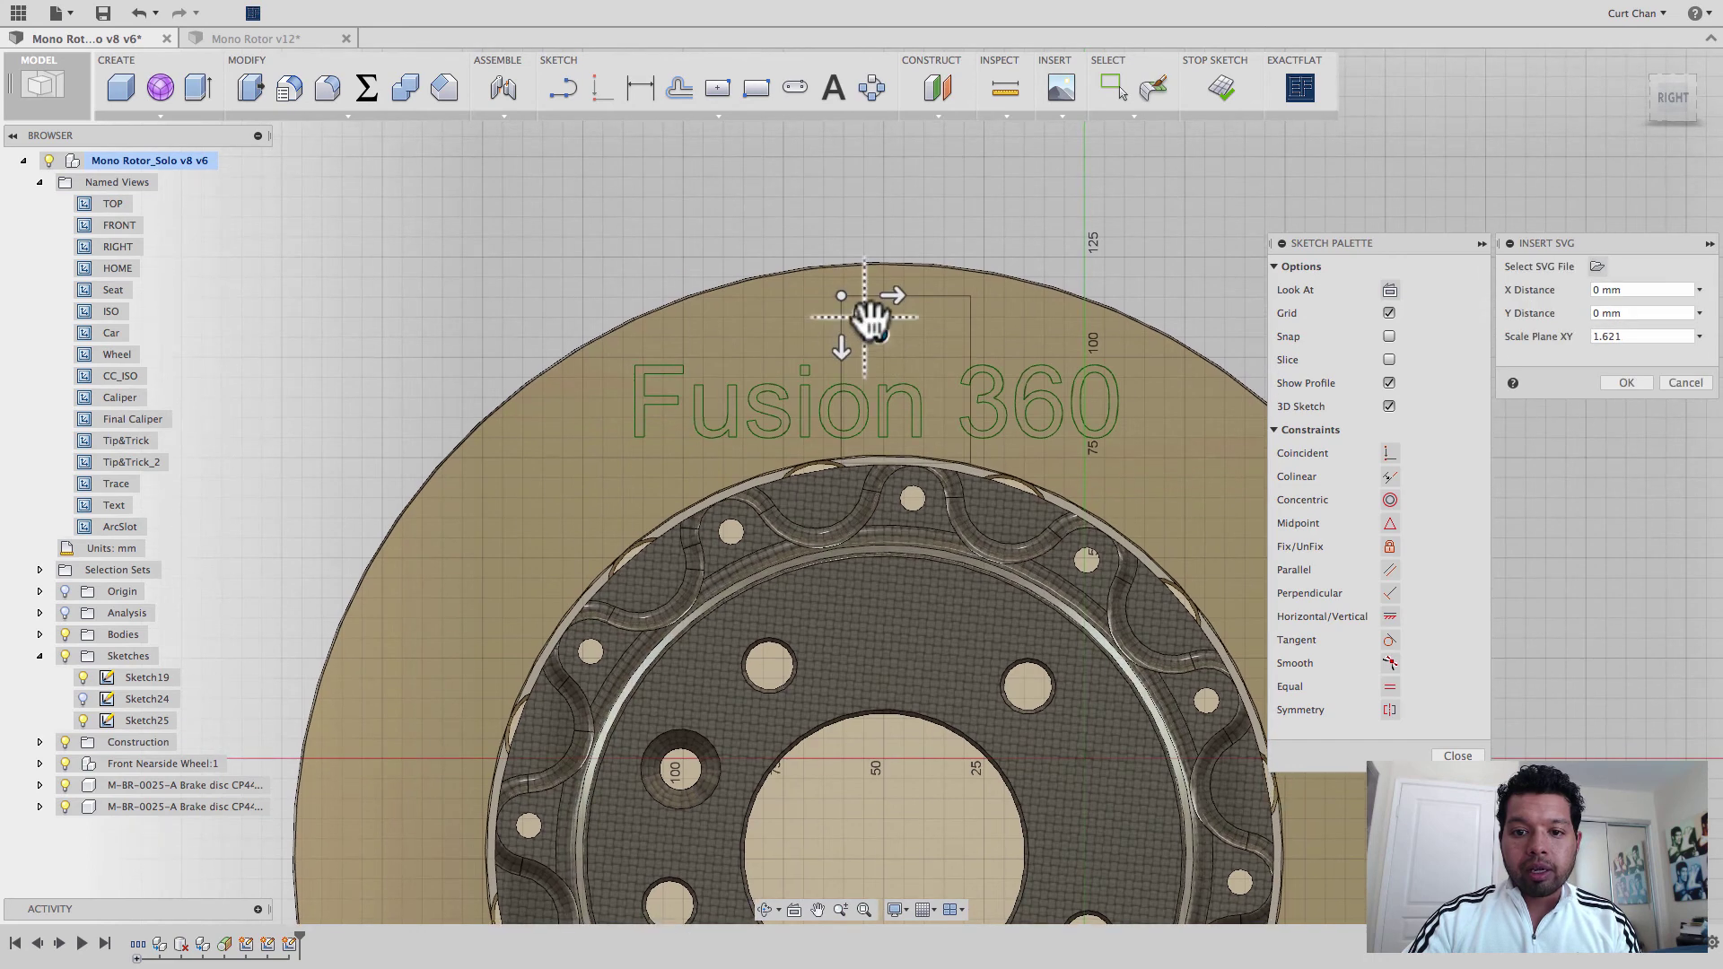
left_click_drag(868, 319, 841, 253)
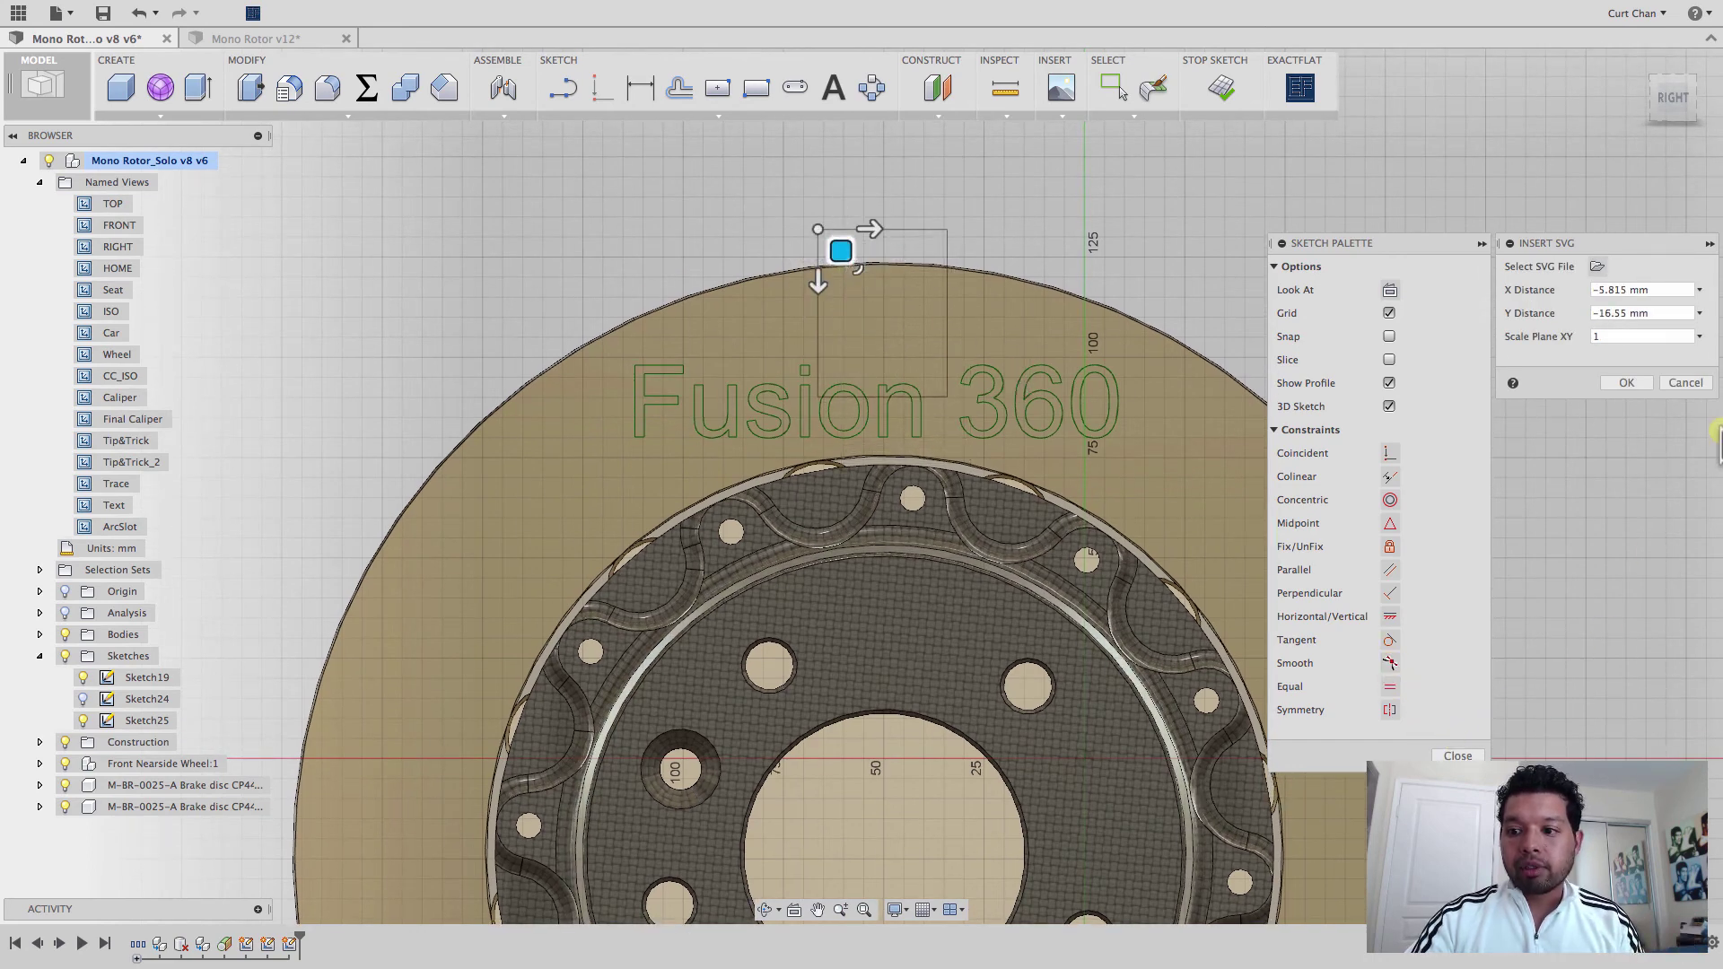
left_click(1626, 382)
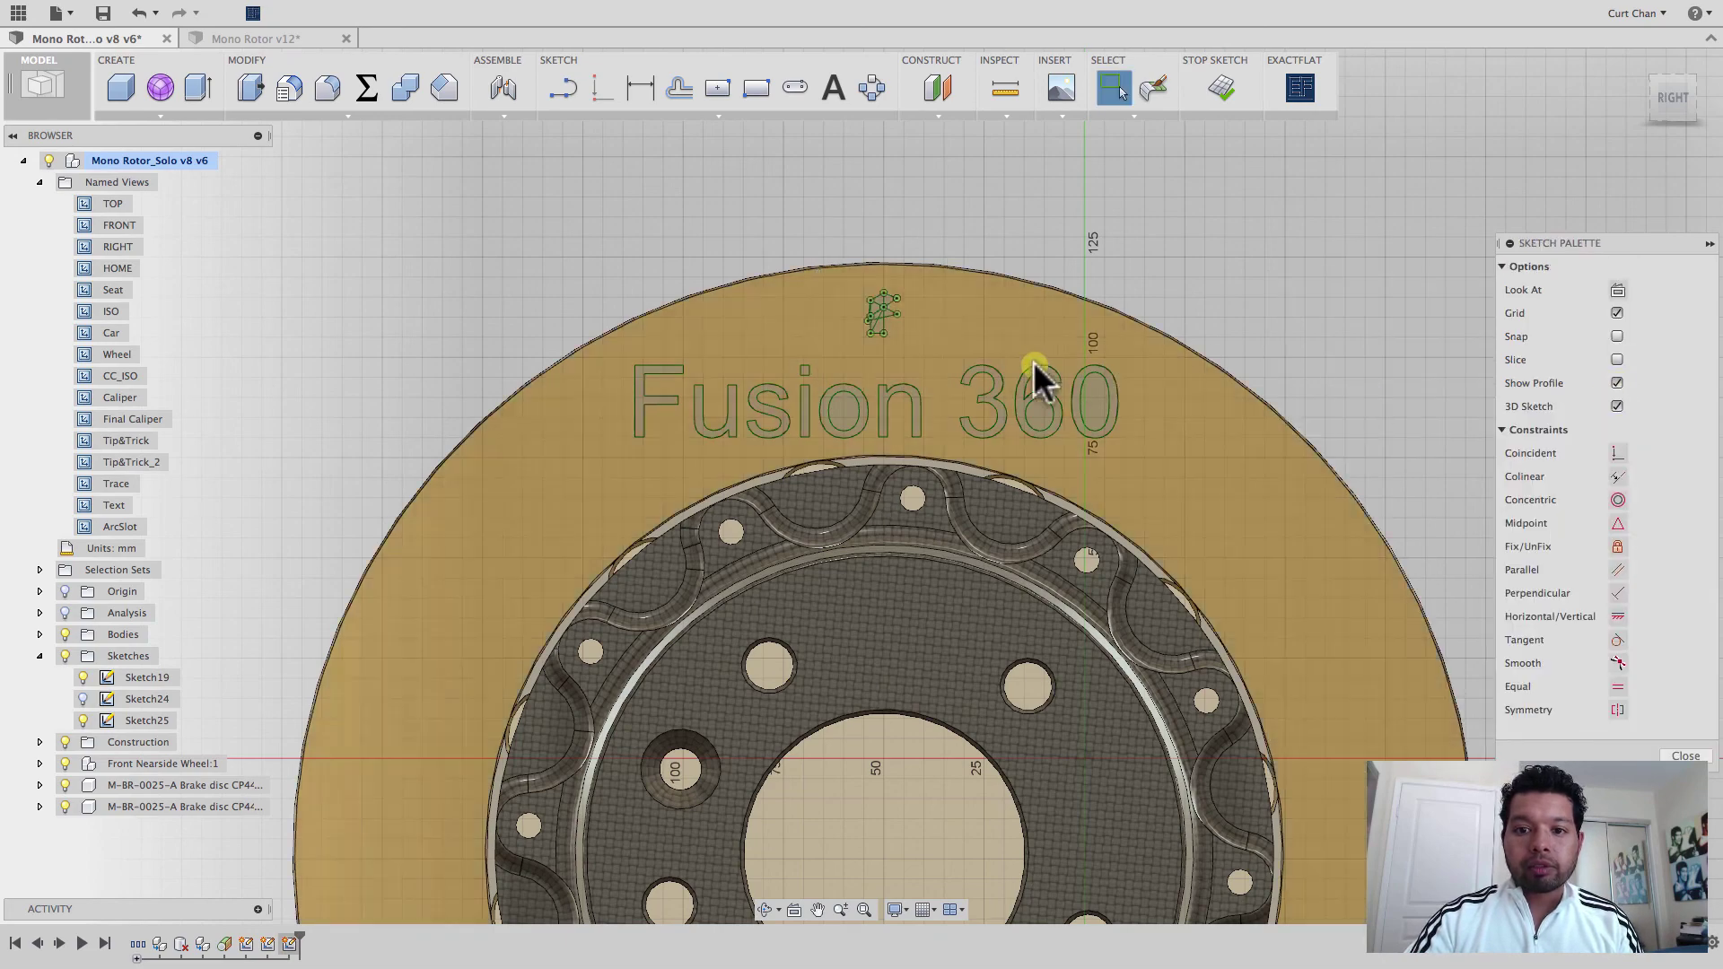
scroll(876, 323, "up", 5)
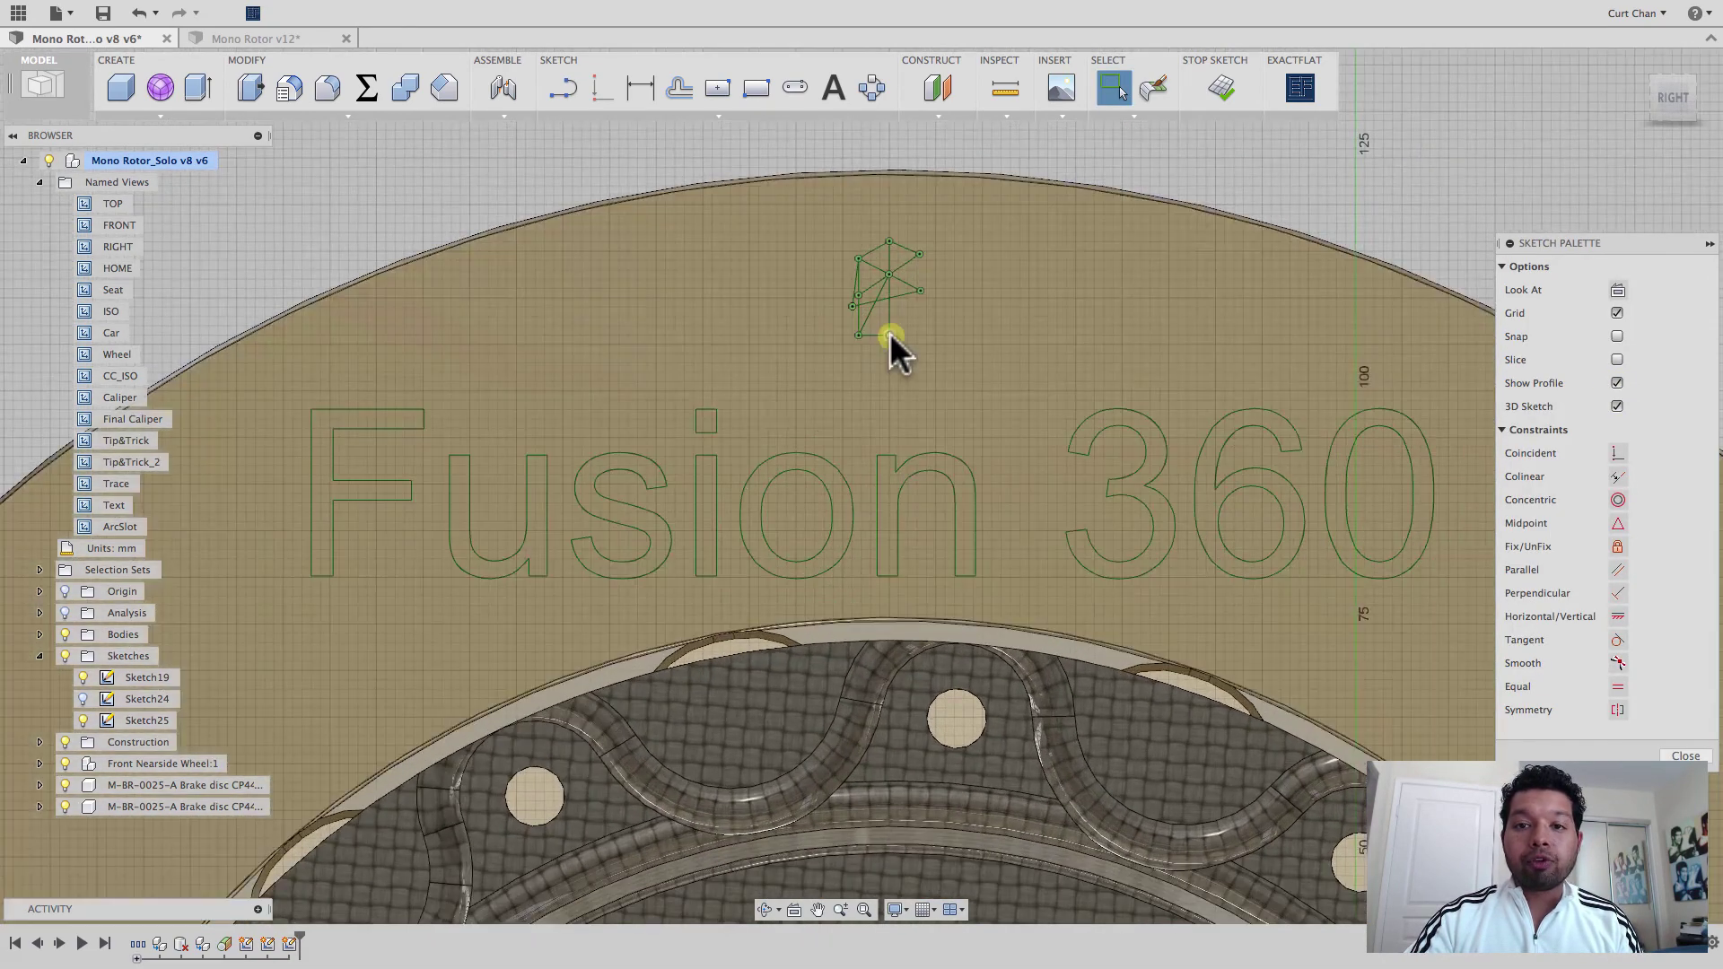